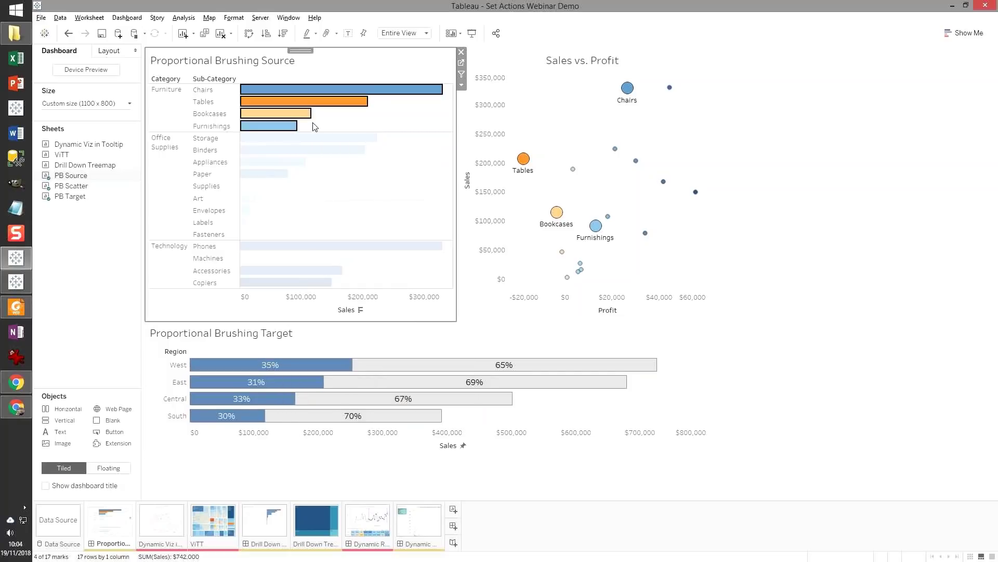
- Add the Storage, Binders, Appliances and Paper bars to the selected Furniture bars in the Proportional Brushing Source chart
ctrl+click(265, 138)
ctrl+click(261, 150)
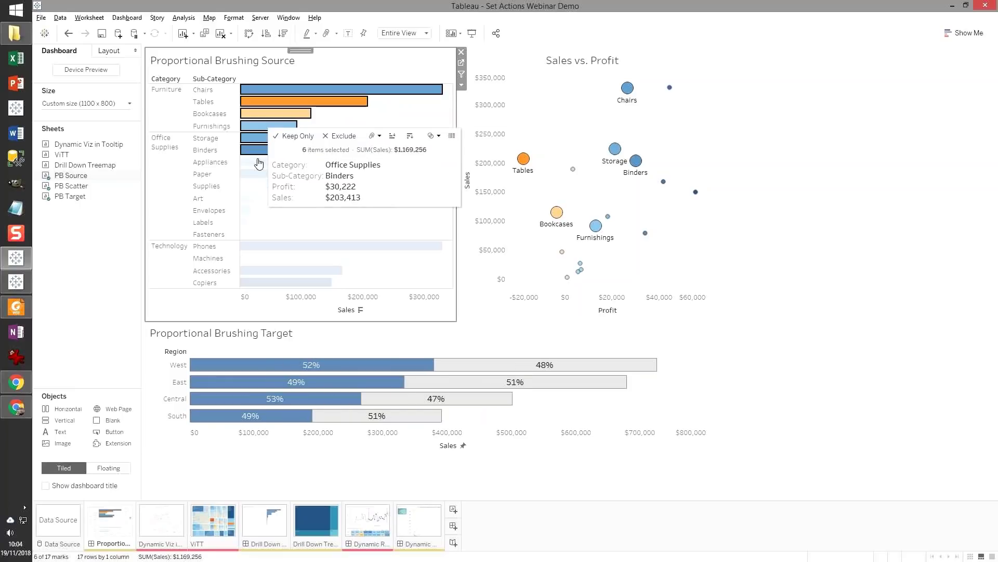
ctrl+click(259, 162)
ctrl+click(260, 174)
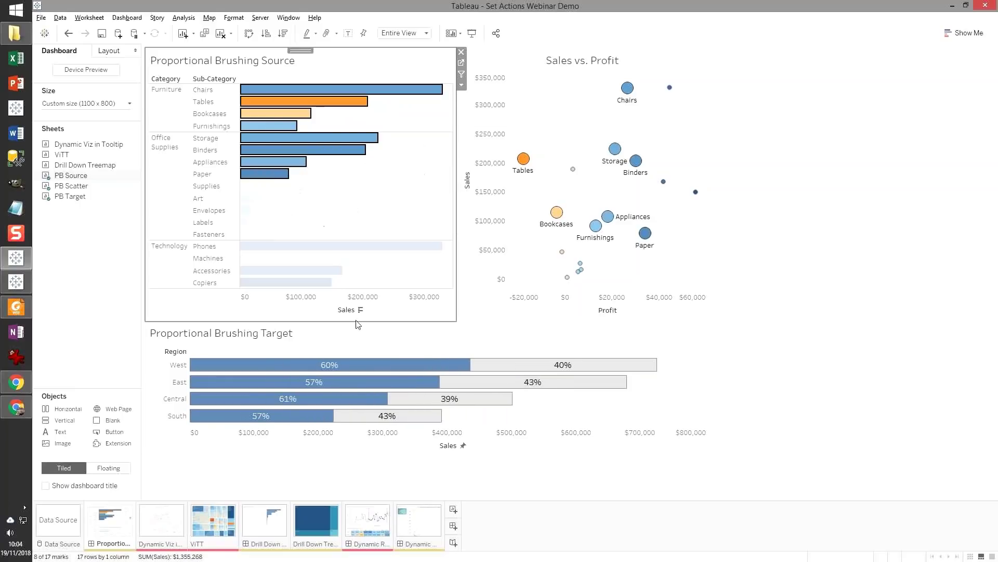
- Use the Proportional Brushing Source chart as a filter while adding Supplies and Art to the selection, and switch that filter off again
mouse_move(408, 372)
click(462, 74)
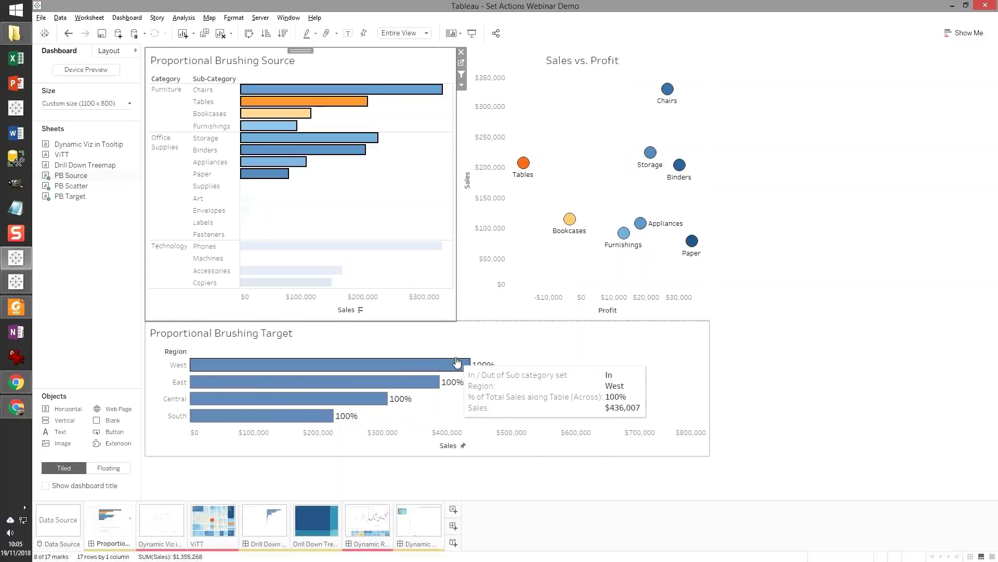
mouse_move(469, 368)
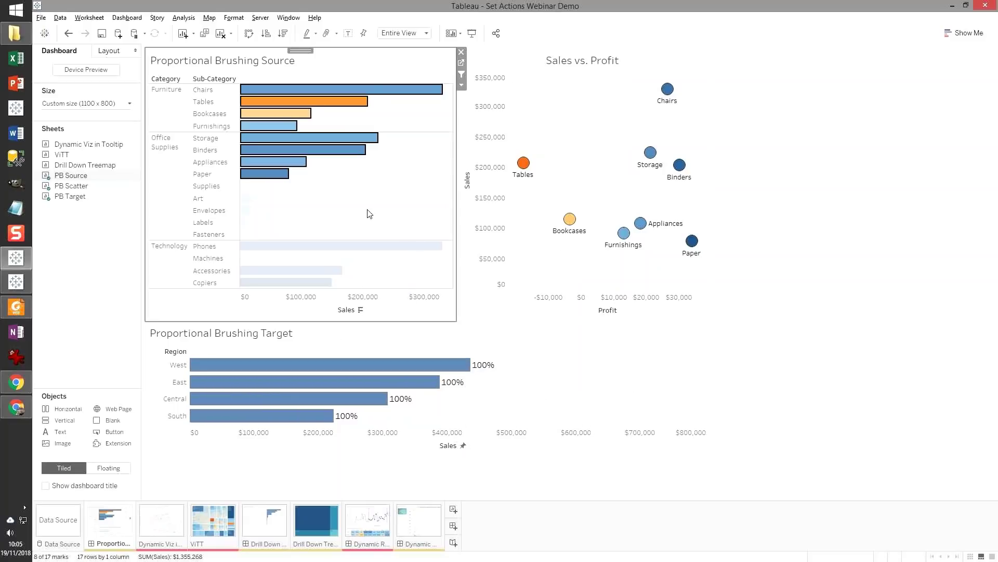
ctrl+click(264, 189)
ctrl+click(249, 199)
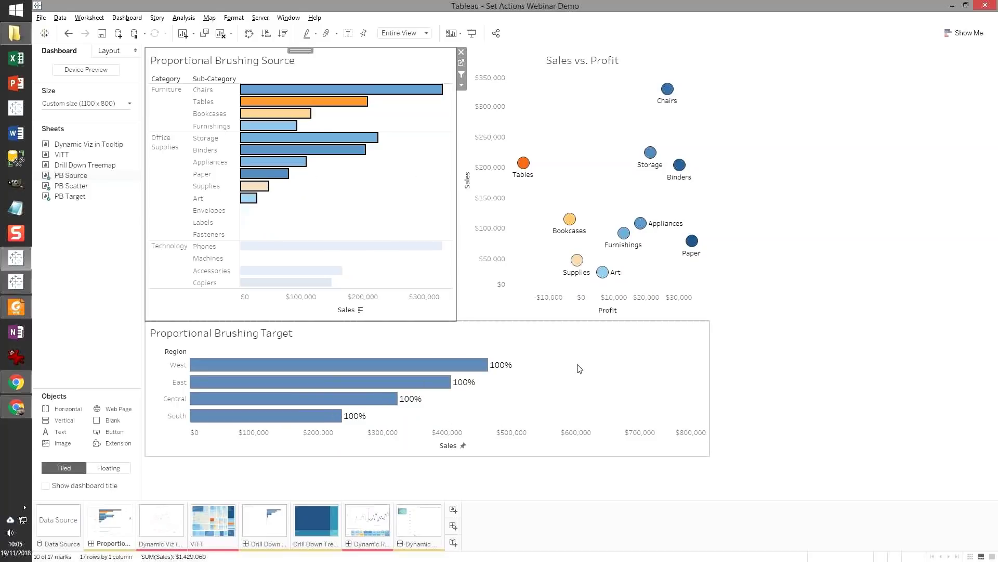
click(460, 73)
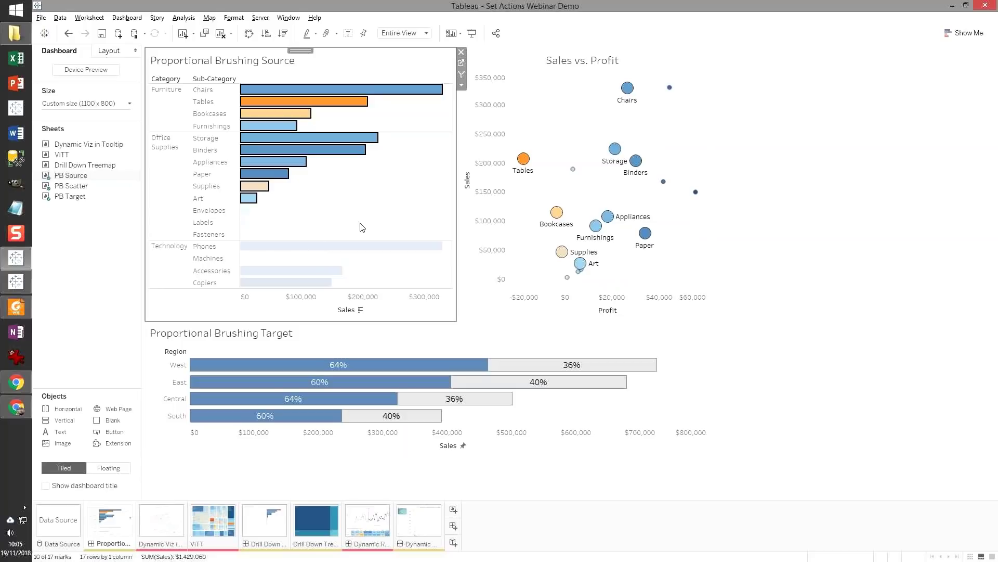
- Brush the Storage, Binders, Appliances and Paper bars alone to examine their scatter points, and select the four Technology bars instead
mouse_move(361, 420)
drag(356, 201, 275, 130)
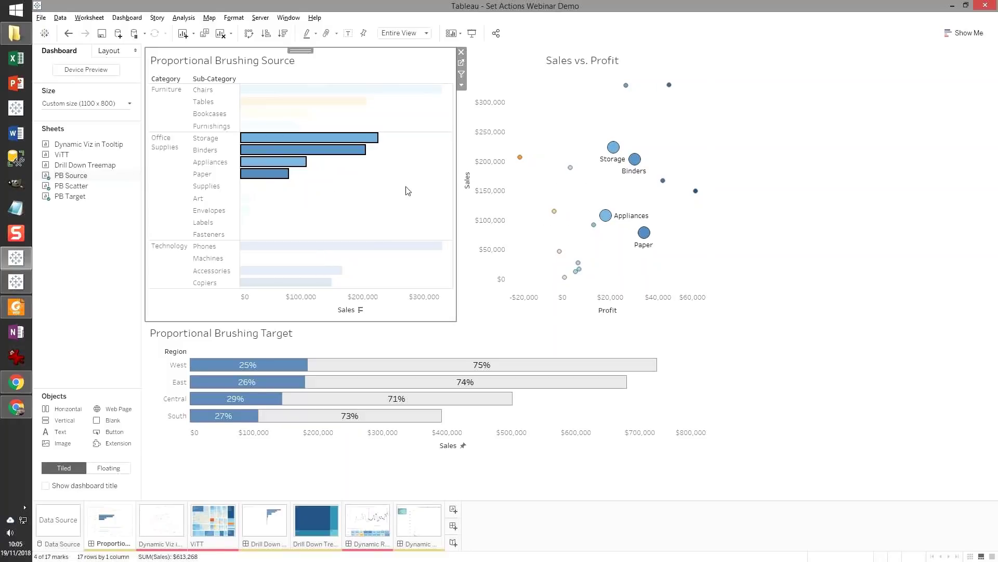
mouse_move(269, 394)
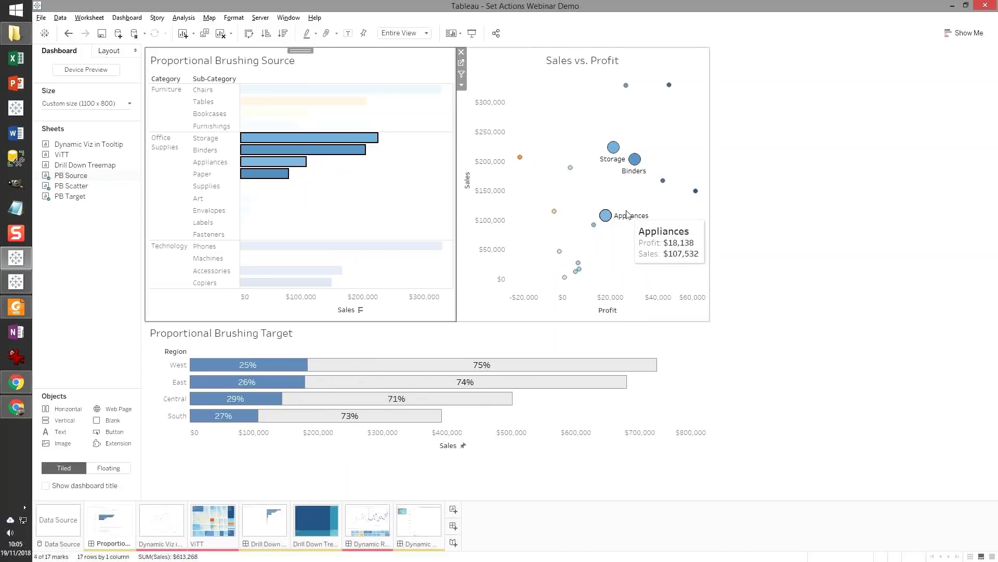
mouse_move(634, 161)
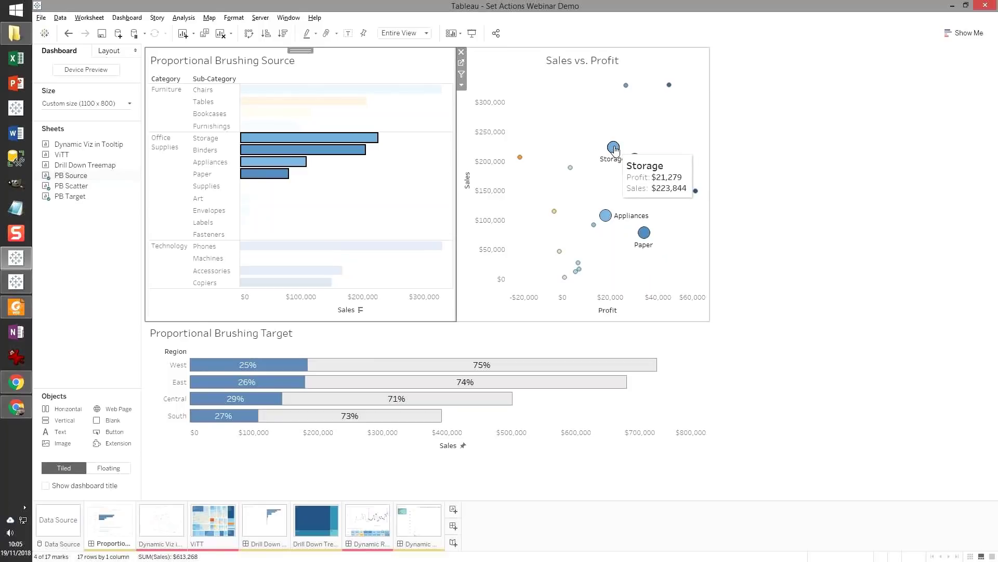
mouse_move(629, 221)
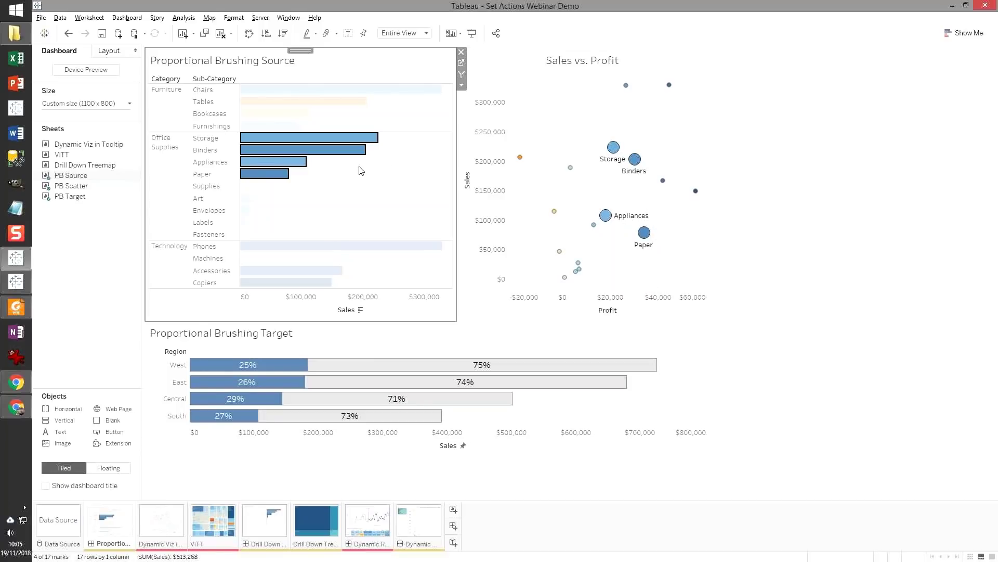
mouse_move(307, 290)
drag(357, 289, 315, 243)
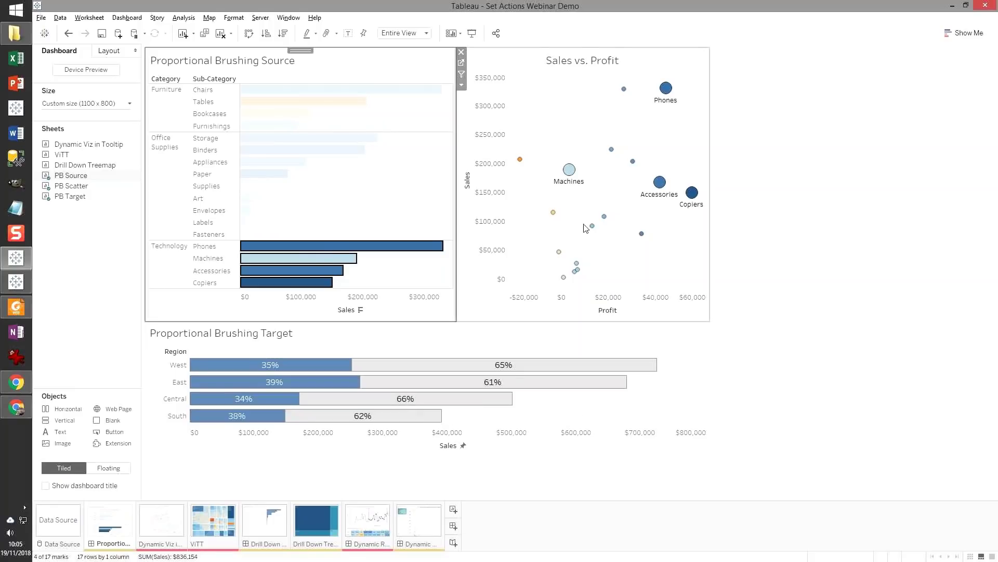
- On the Dynamic Viz in Tooltips map, drill through South, Italy and Basilicata from Potenza's tooltip, return to Italy and clear the selection
click(161, 521)
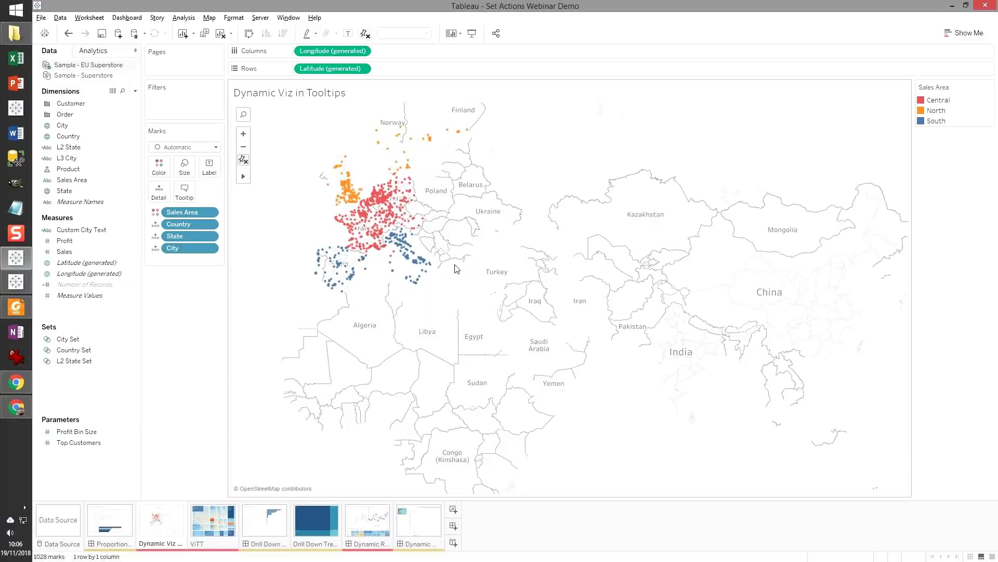
mouse_move(425, 268)
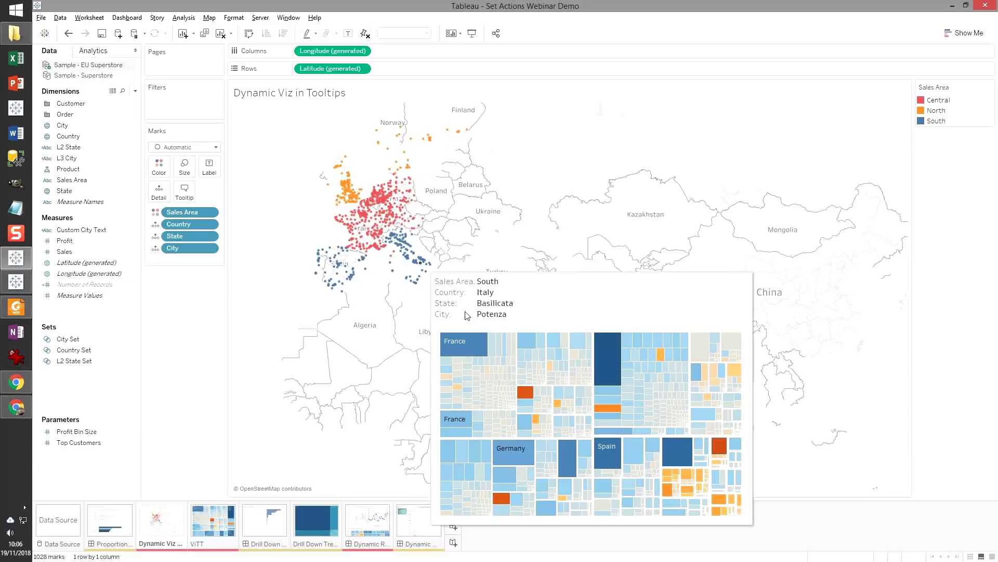
click(487, 283)
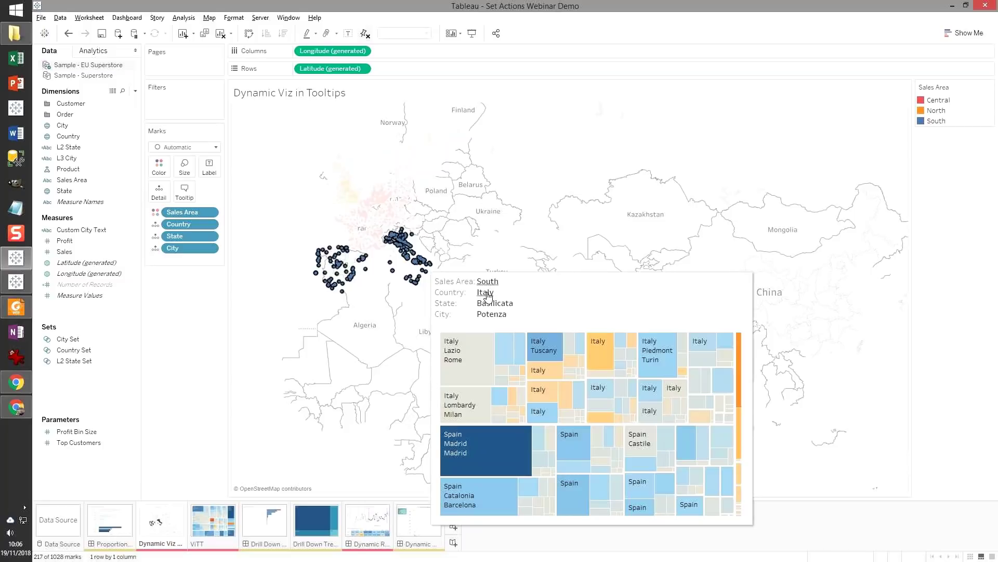
click(488, 294)
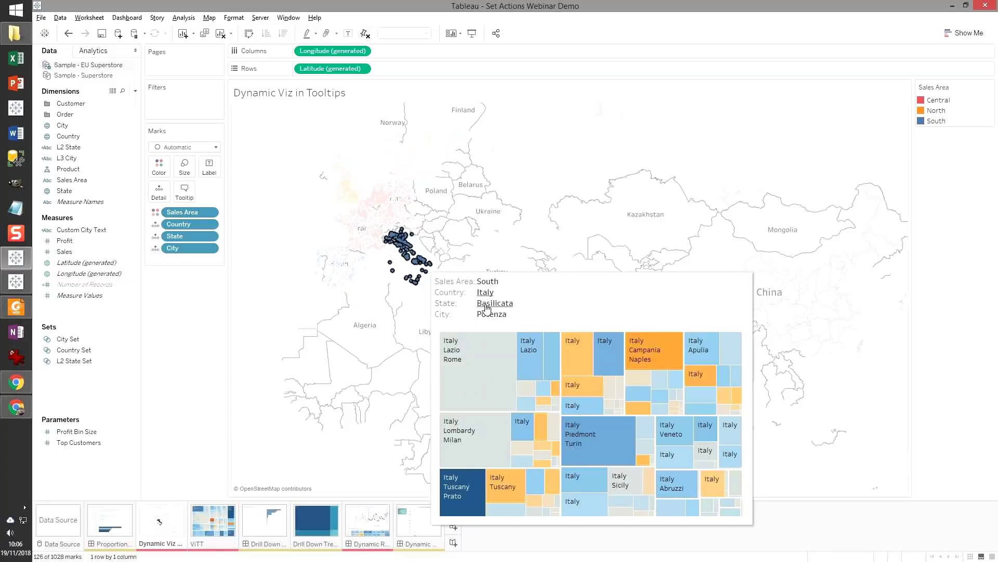
click(485, 306)
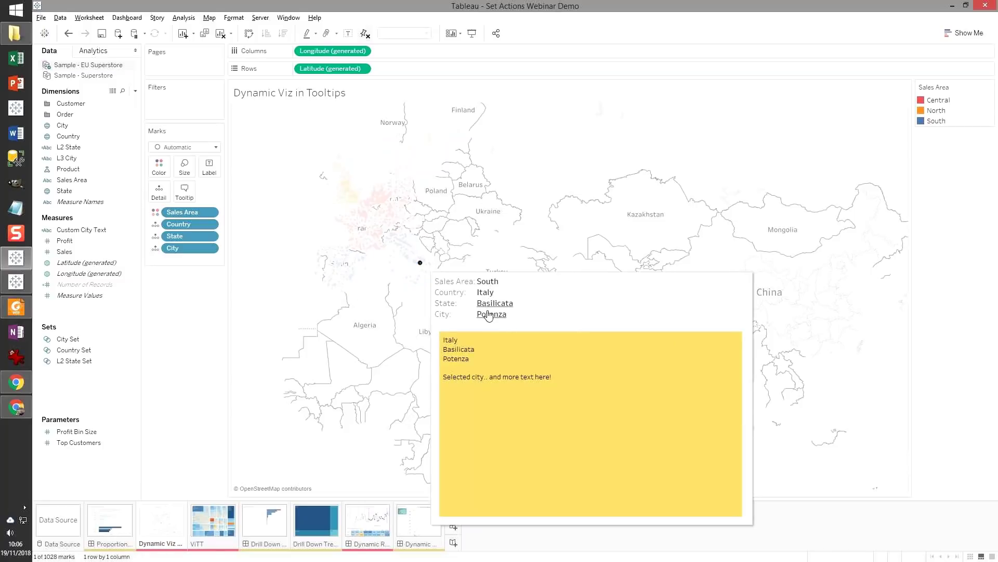
click(488, 291)
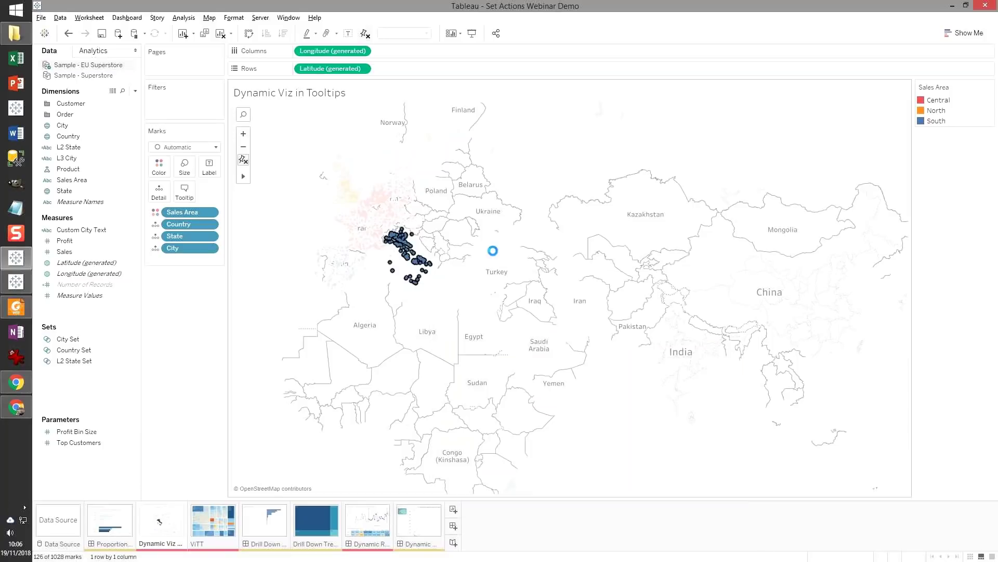
click(471, 248)
- Drill through Central, Germany and Bavaria from the Ingolstadt point's tooltip on the map, and clear the selection
mouse_move(402, 215)
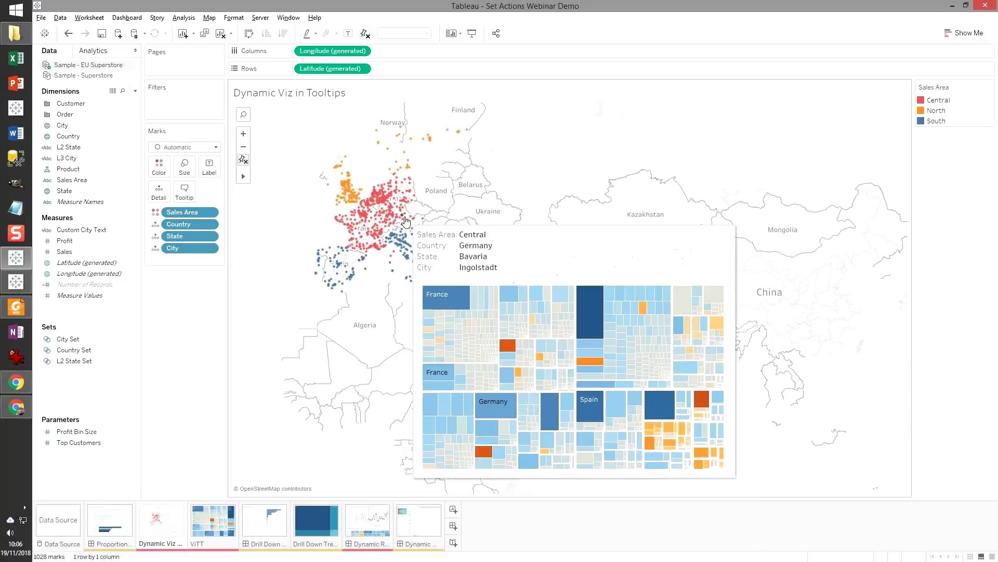
click(473, 235)
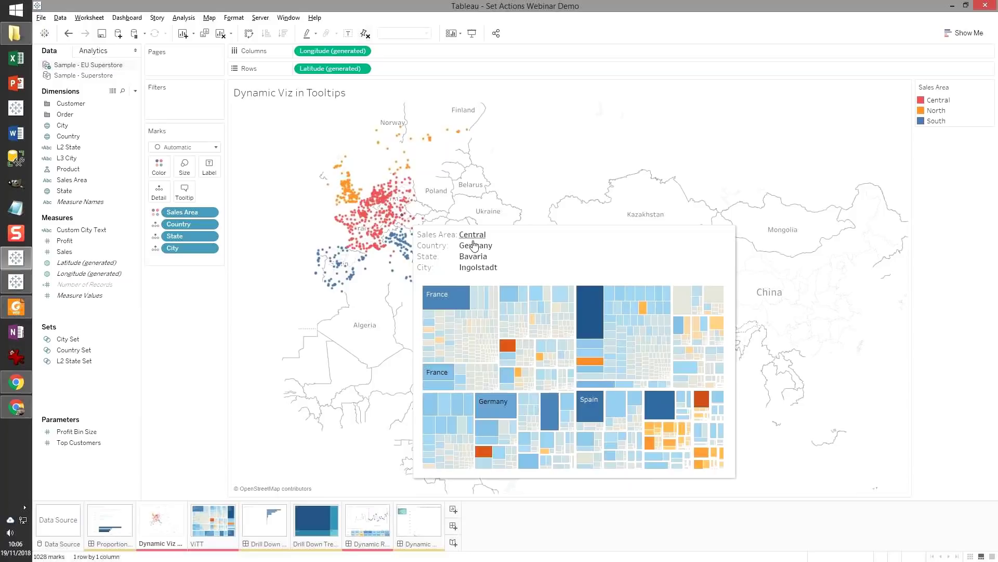
click(474, 247)
click(471, 259)
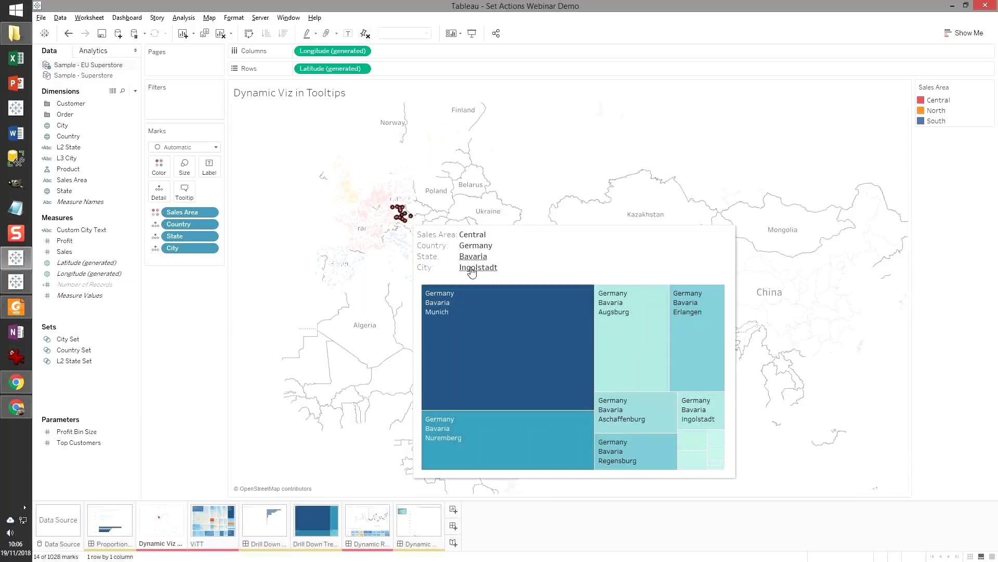
click(487, 214)
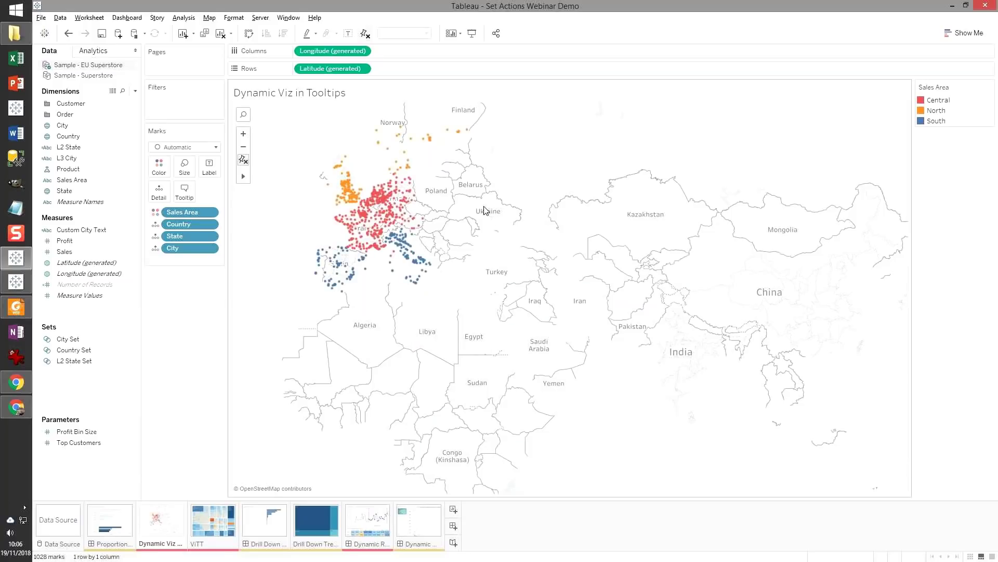
- On the Dynamic Drill Down dashboard, expand Italy, and switch to Austria with its Styria and Upper Austria states
click(264, 520)
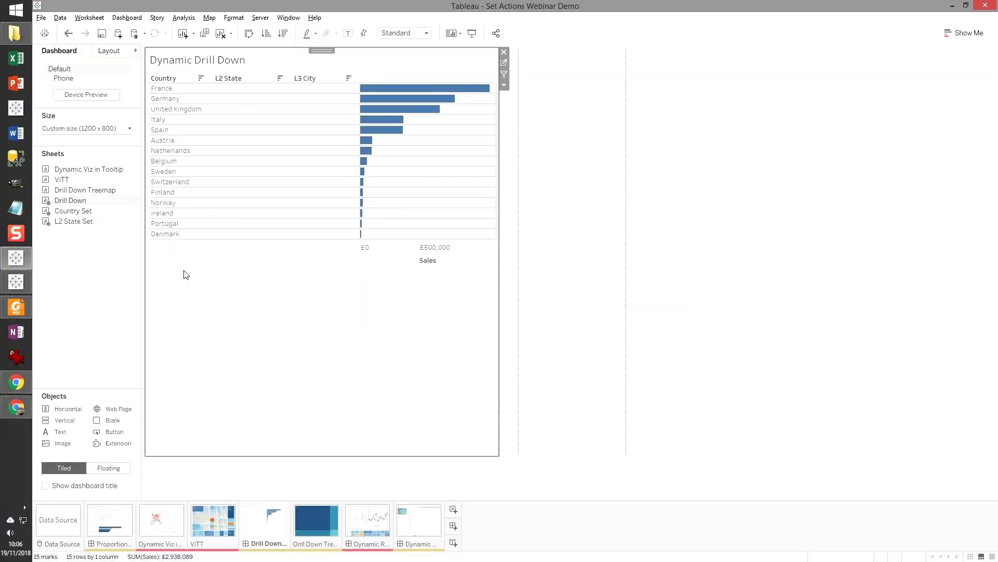
click(158, 120)
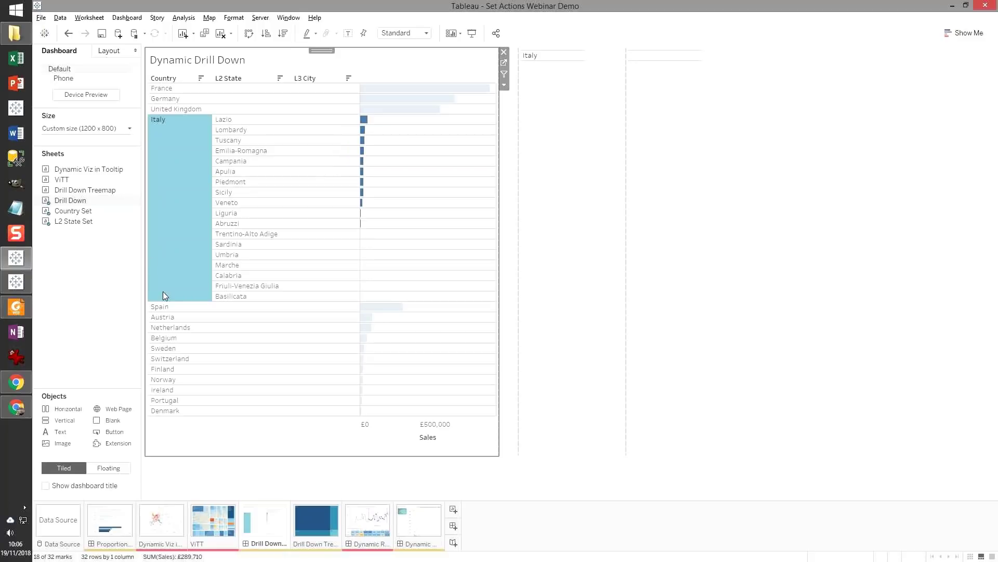
click(163, 318)
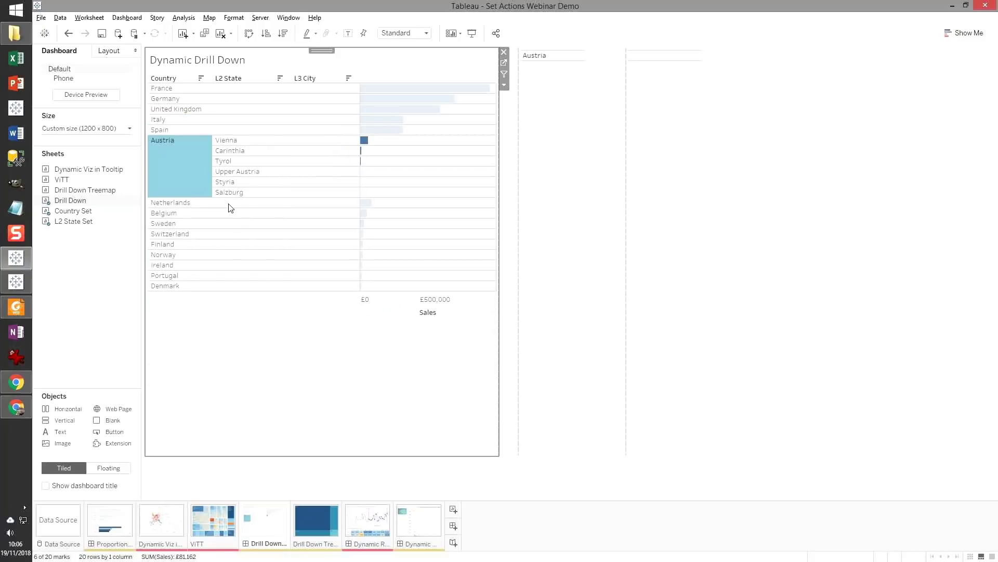
click(236, 182)
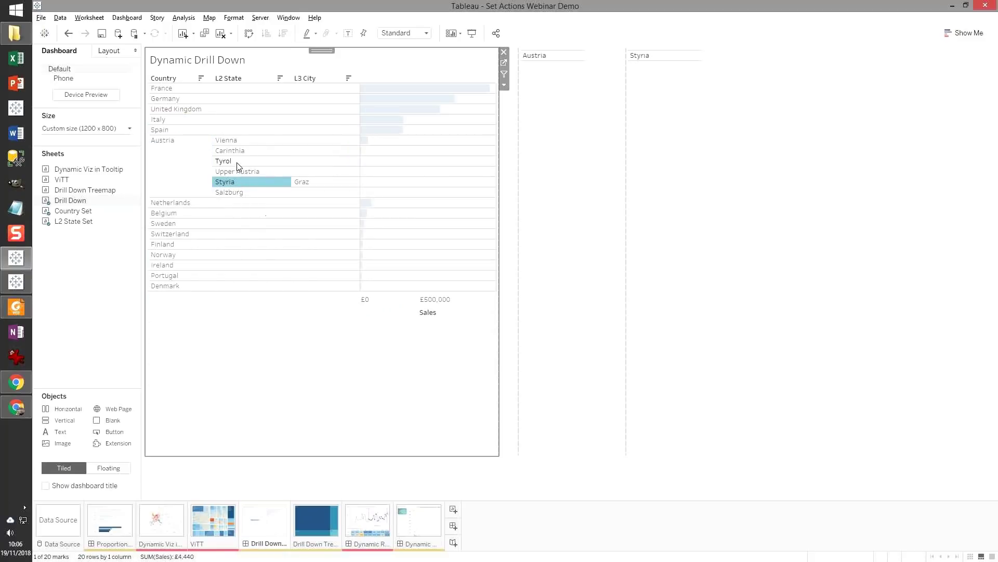
click(238, 171)
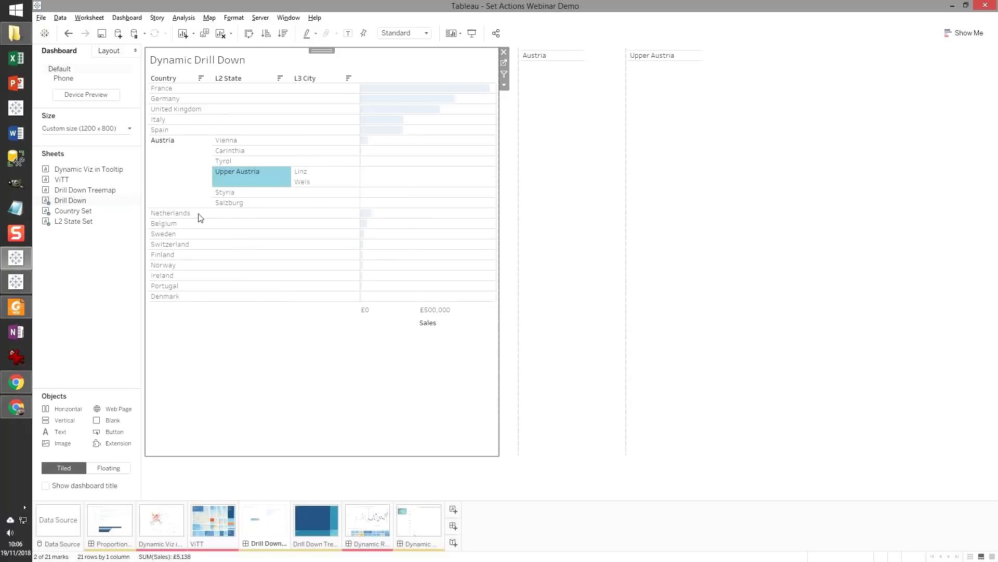
- Drill into Belgium's Limburg and West Flanders states and into Finland, and collapse the chart to country level
click(169, 225)
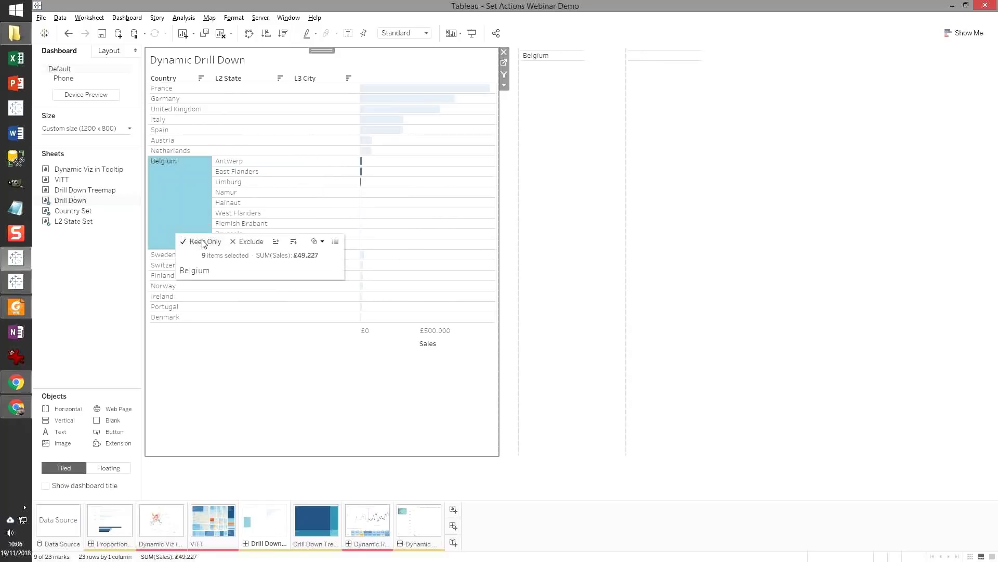
click(235, 183)
click(229, 237)
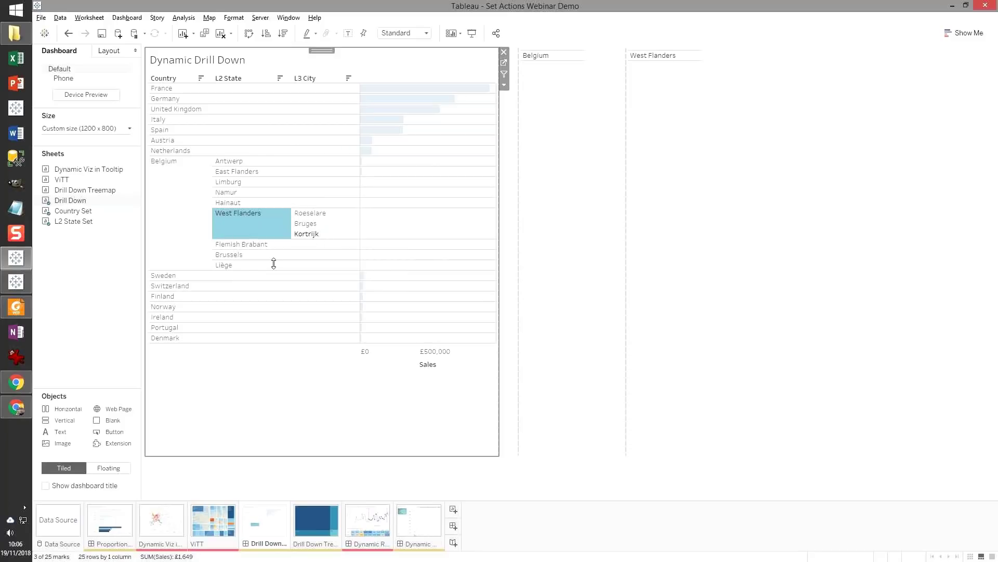
click(158, 297)
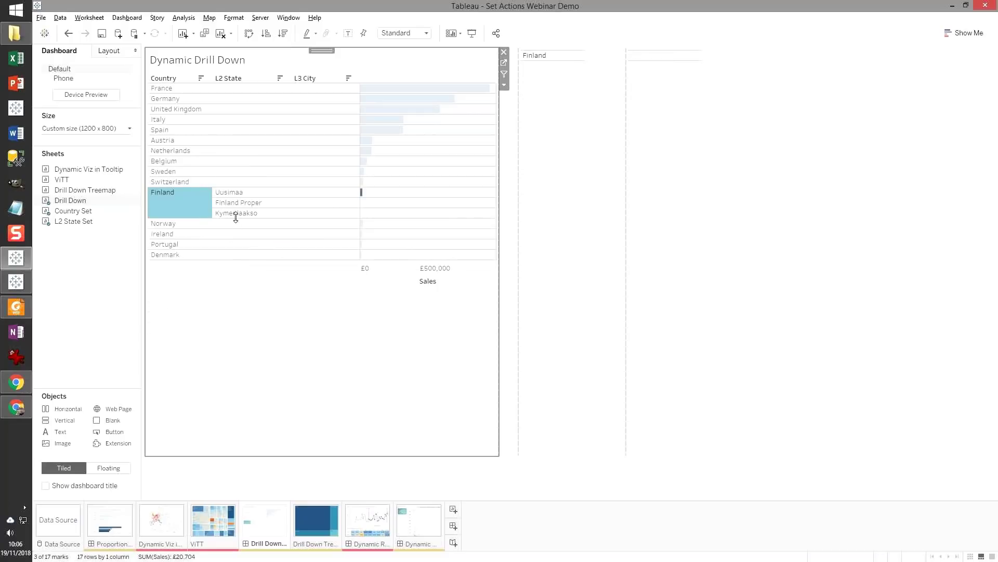
click(168, 164)
click(166, 164)
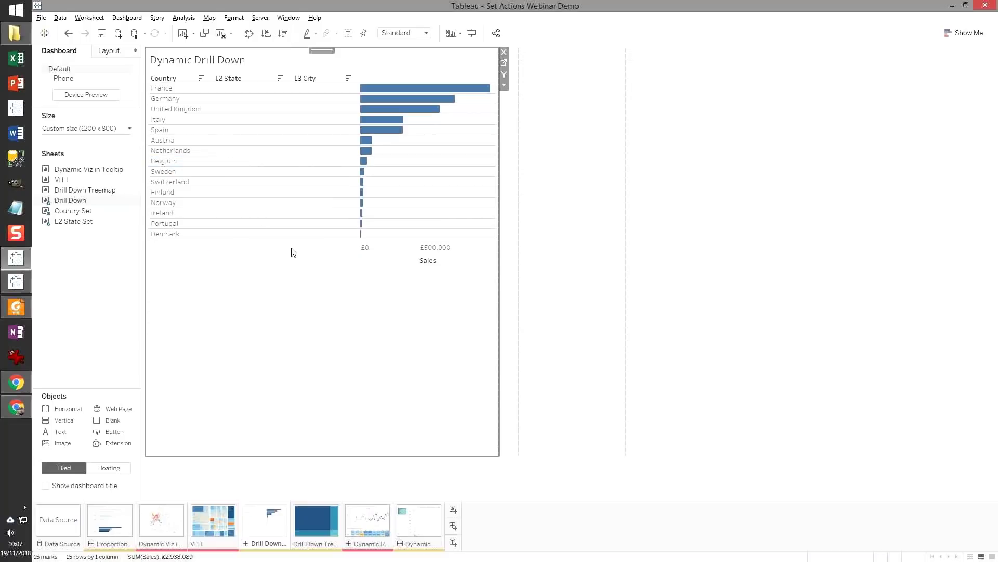
- On the Dynamic Drill Down Treemap sheet, drill into France and into England within the United Kingdom, and return to country level
click(328, 514)
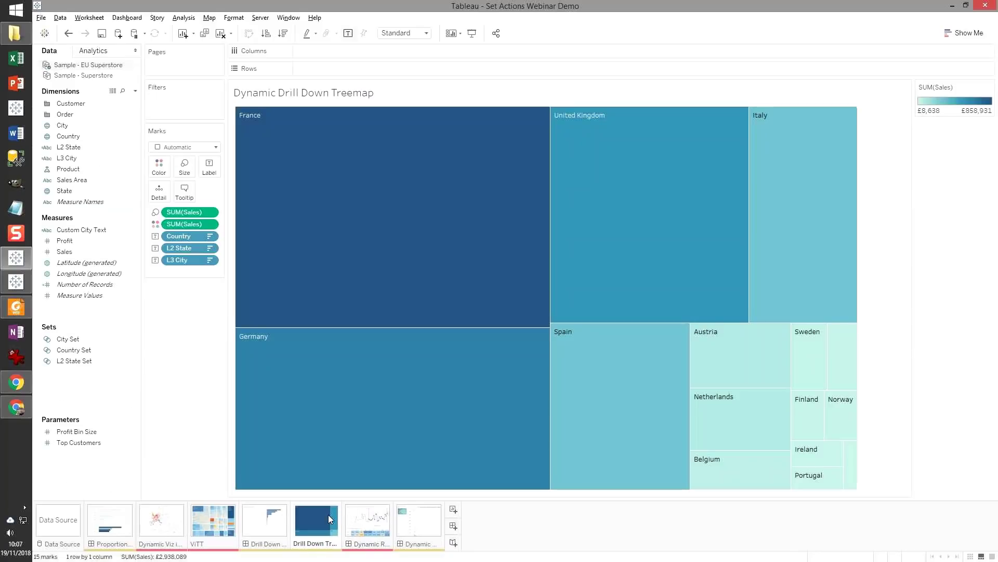
click(429, 232)
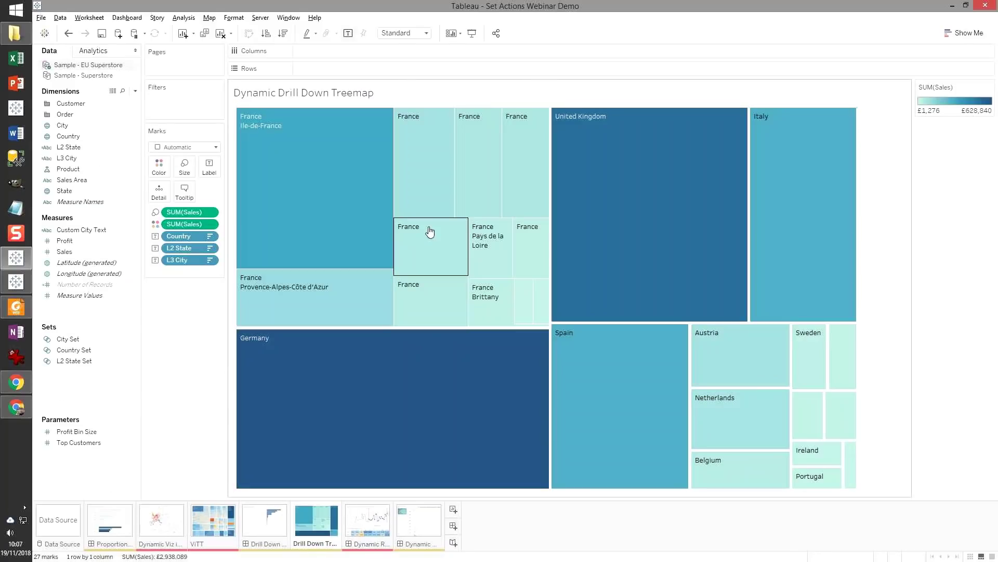
click(623, 175)
click(577, 164)
click(571, 177)
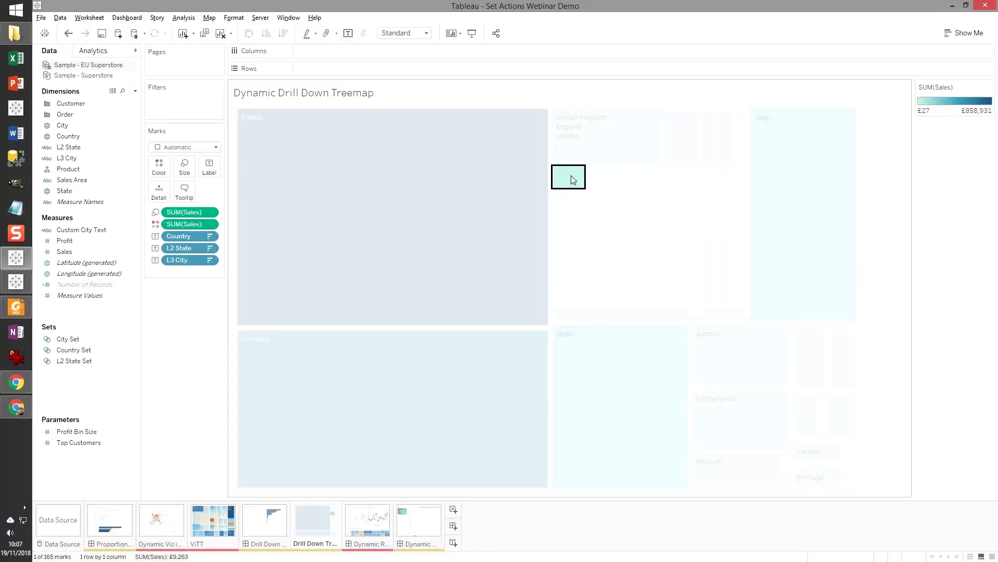
click(571, 180)
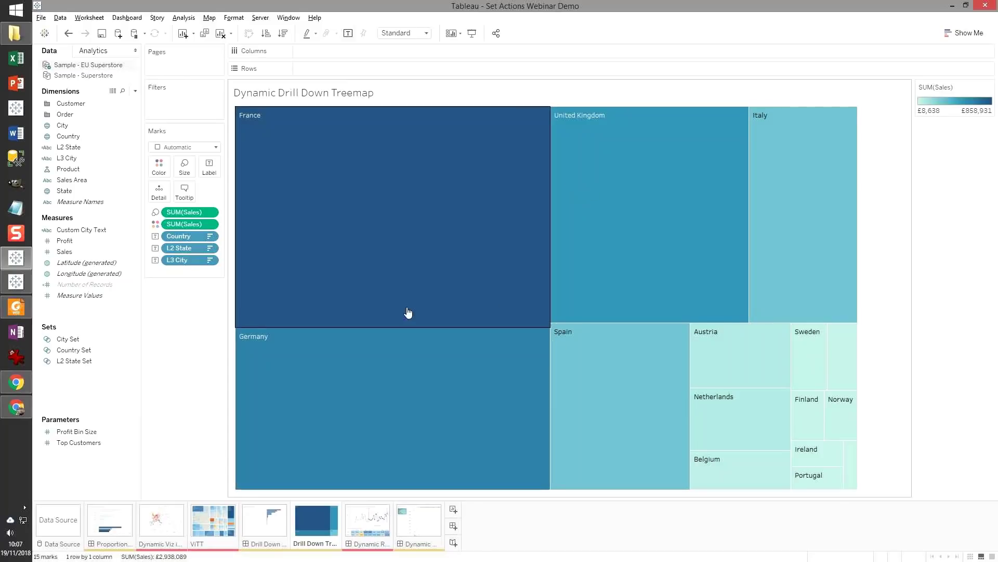
- On the Dynamic Ref Band dashboard, select the sales months Jan 2015–Feb 2016, Jun 2016–Apr 2018, and Jan 2015–Mar 2016
click(370, 522)
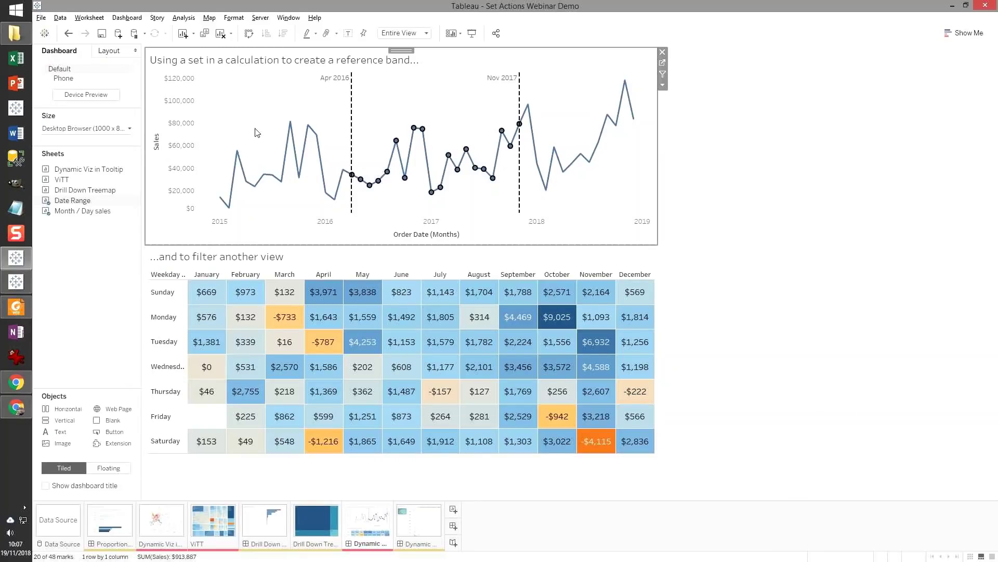
drag(217, 103, 342, 212)
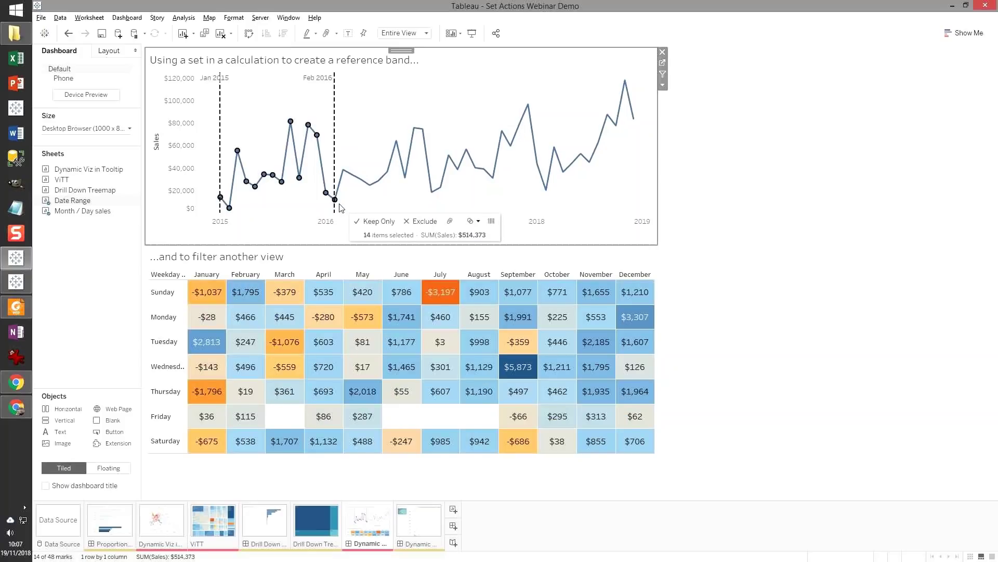
drag(369, 97, 566, 197)
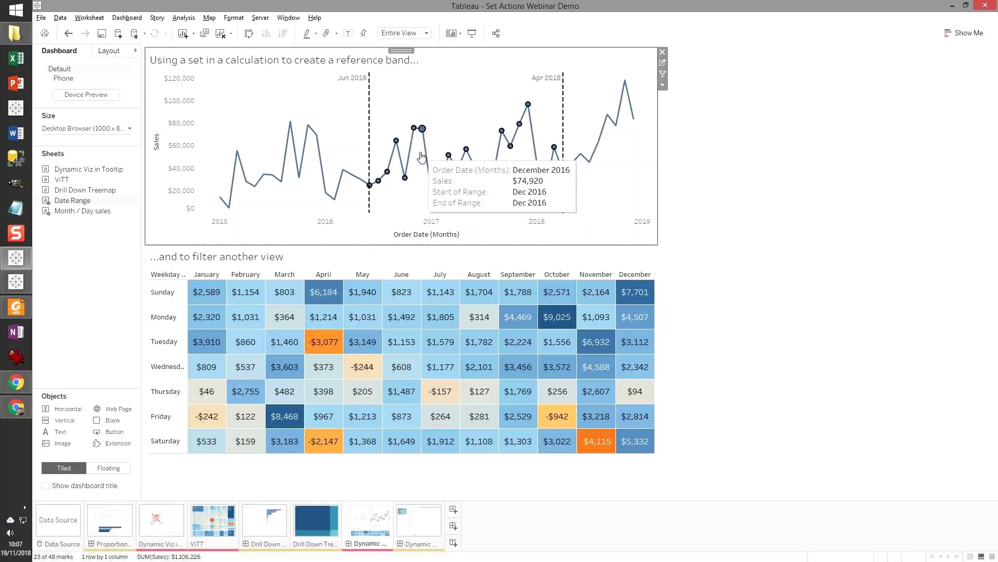
mouse_move(421, 154)
mouse_move(356, 84)
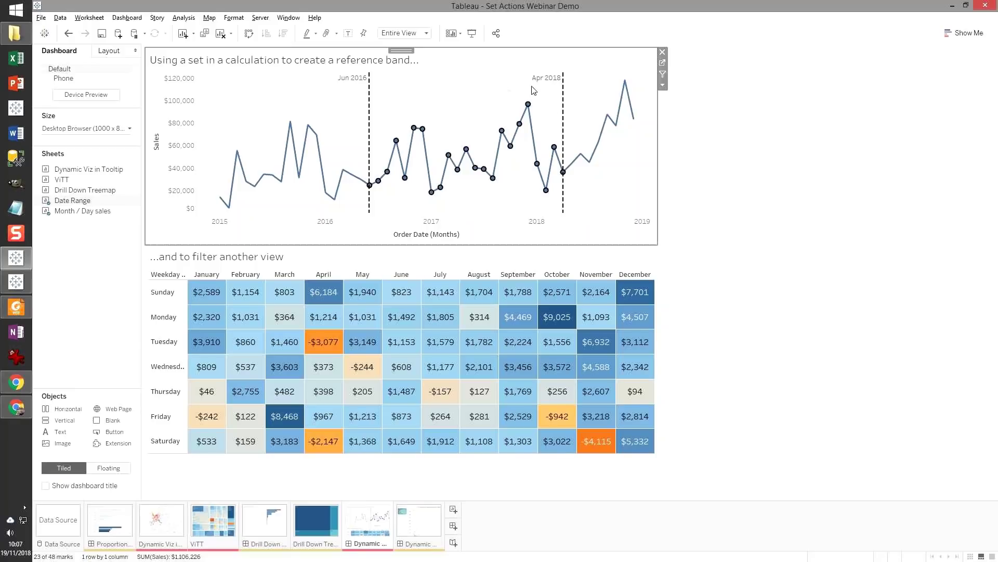
mouse_move(556, 85)
drag(223, 103, 344, 217)
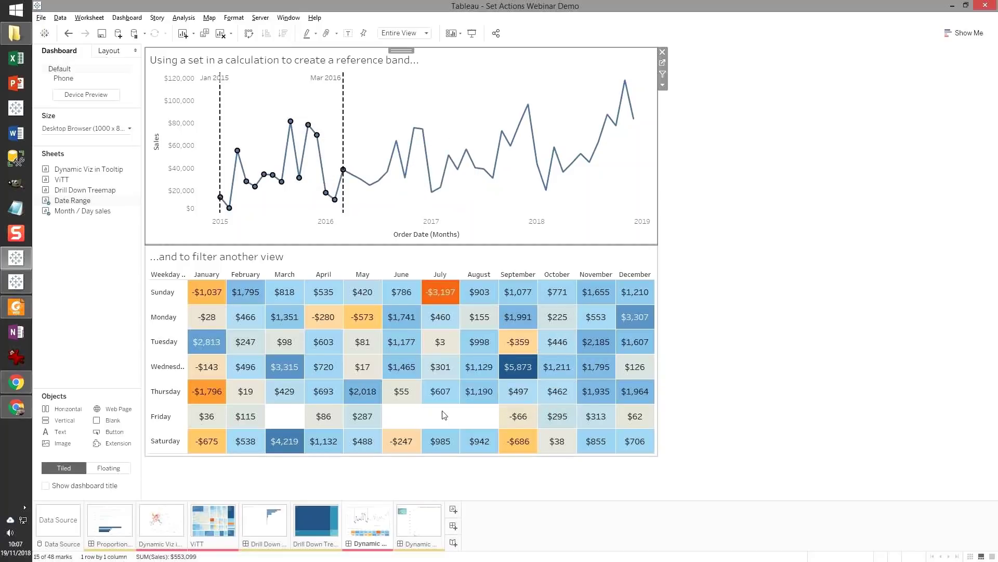
- On the dashboard comparing customers of X and Y states, select Washington as the X state and Delaware as the Y state
click(429, 526)
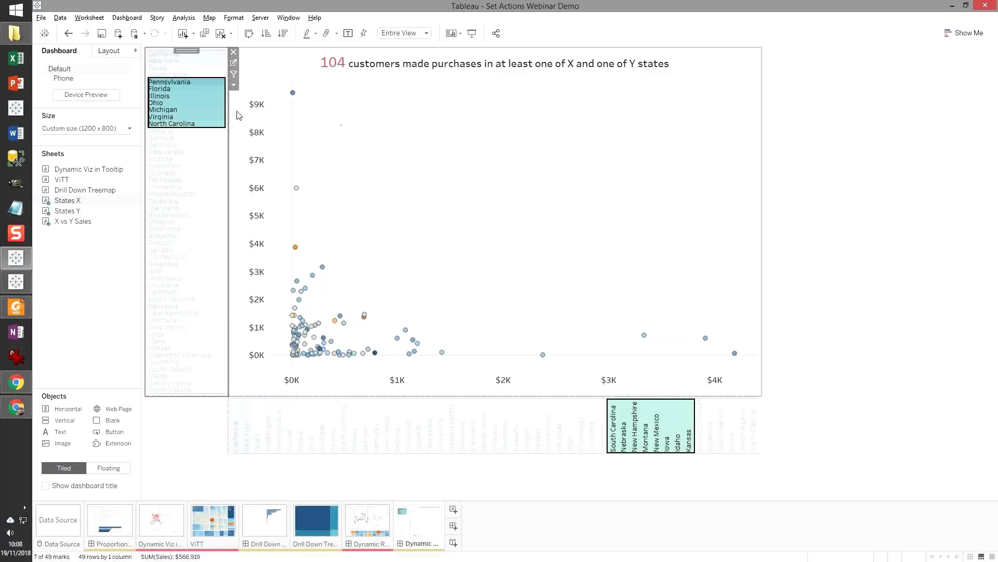
click(199, 75)
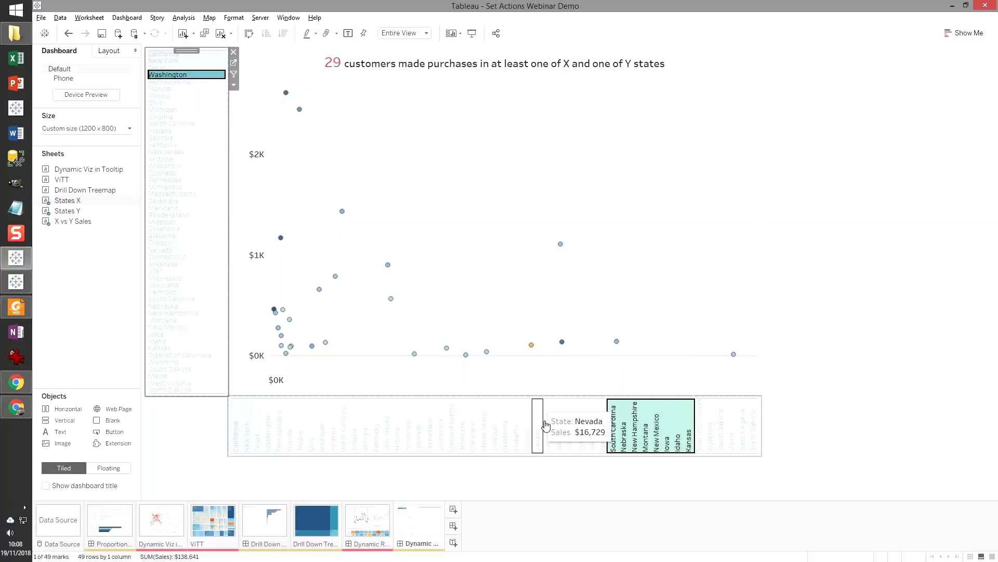
click(463, 435)
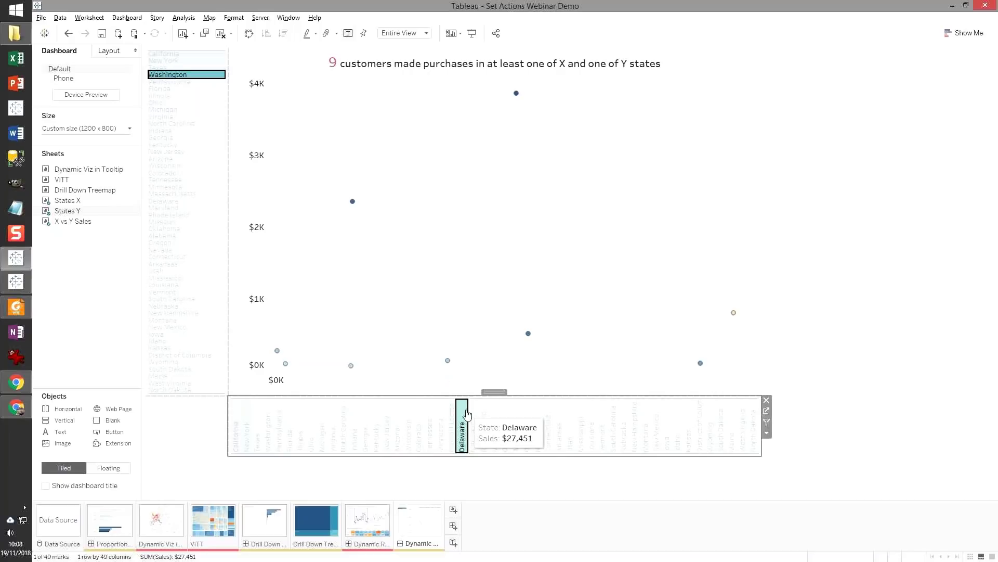
mouse_move(194, 79)
click(247, 162)
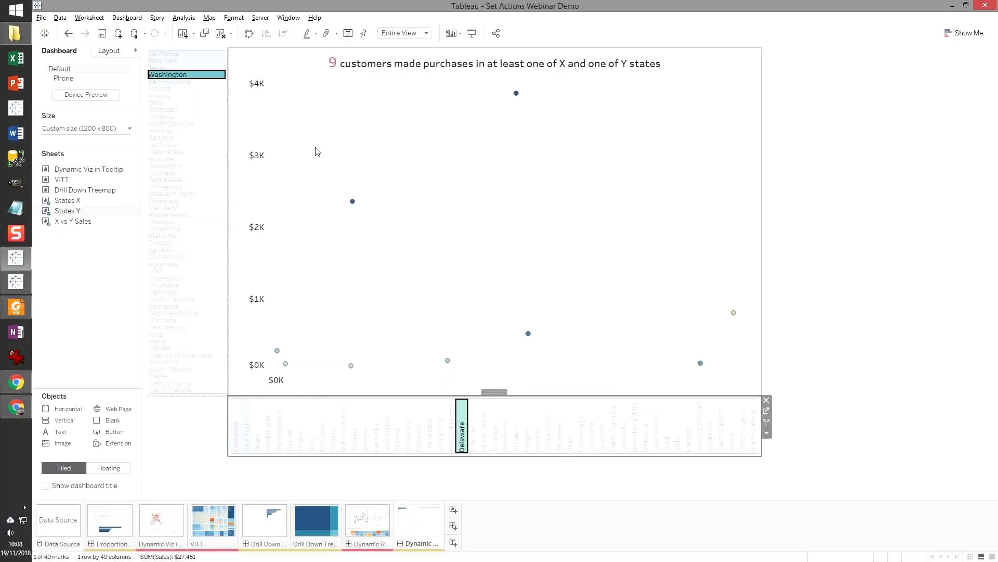
mouse_move(211, 78)
- Return to the Proportional Brushing dashboard, and switch to the Set Actions presentation in Foxit Reader to advance past its introduction page
click(110, 522)
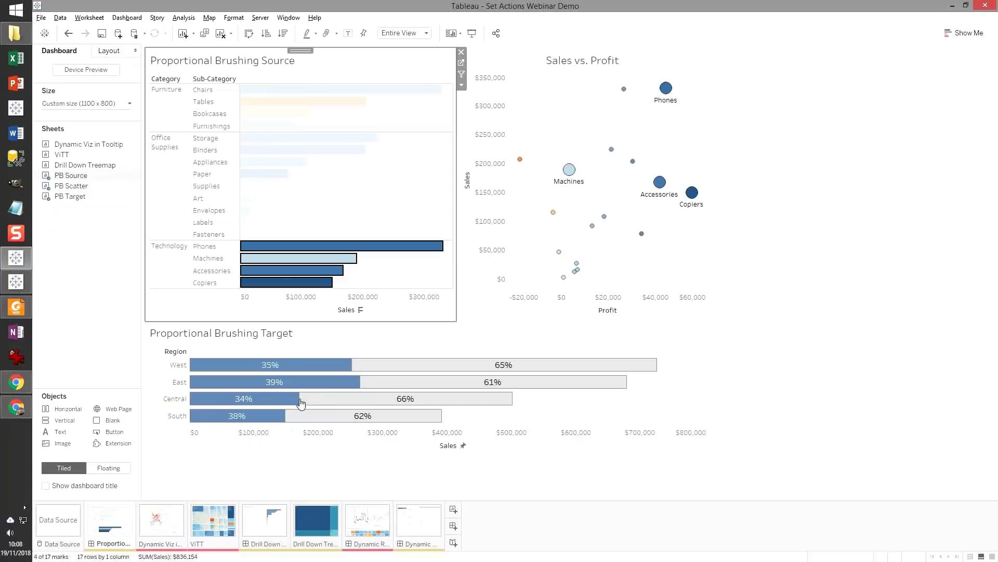
click(709, 256)
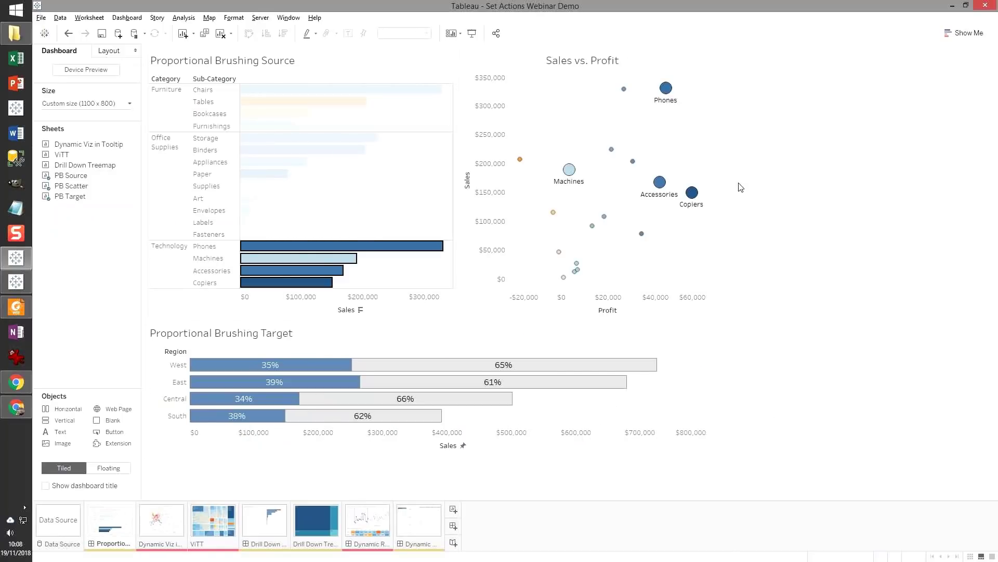
key(alt+Tab)
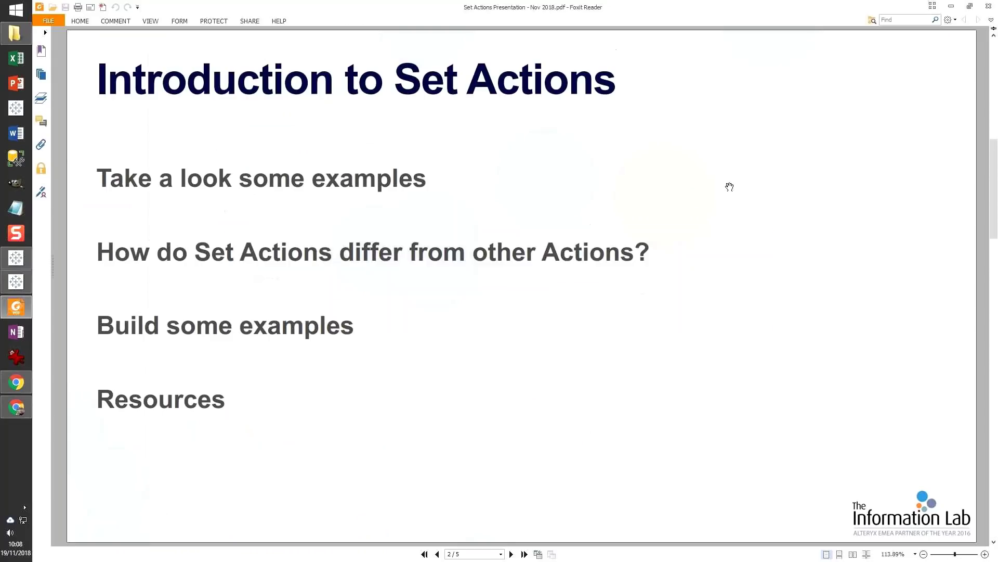
key(Page_Down)
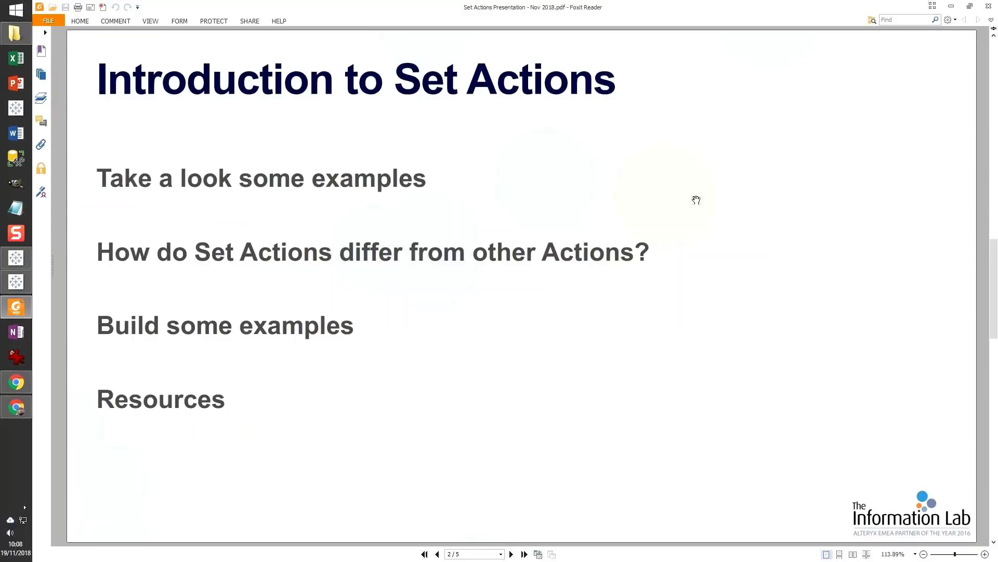
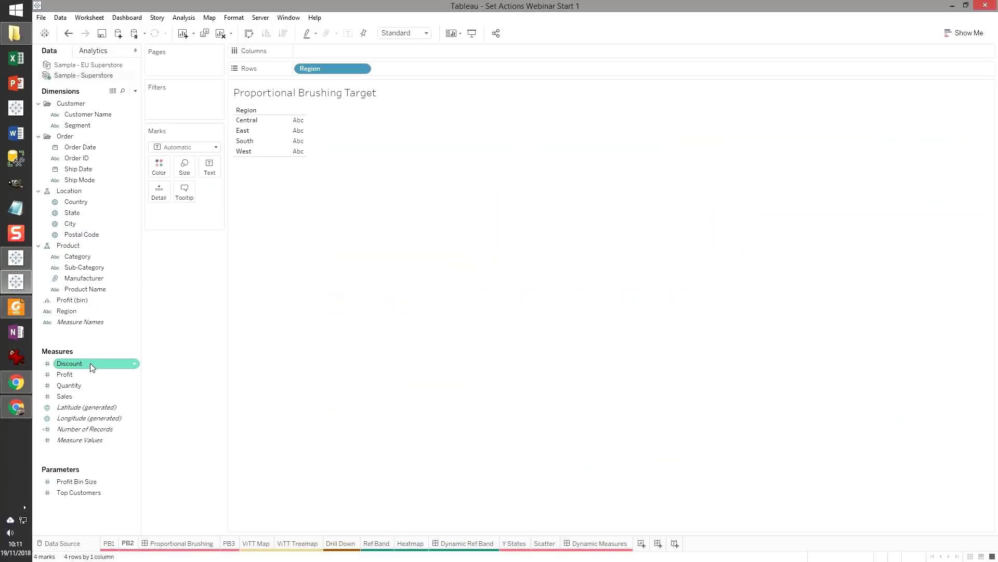
- On the Proportional Brushing Target sheet, show Sales as horizontal bars per region, and fit the chart to the entire view
drag(65, 396, 319, 50)
click(404, 33)
click(396, 77)
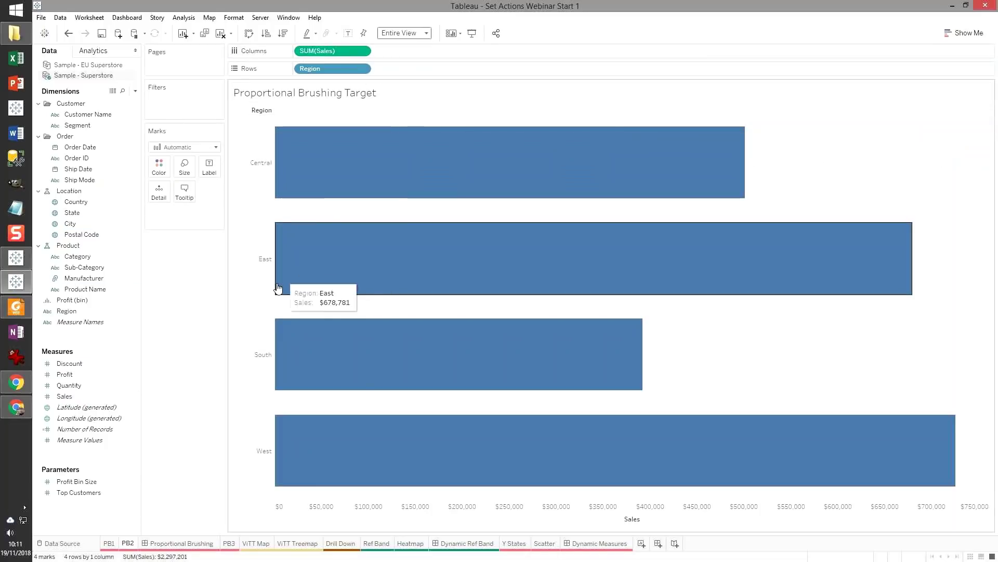
- Add the PB2 sheet beneath the source chart on the Proportional Brushing dashboard, and enlarge the source chart's height
click(162, 545)
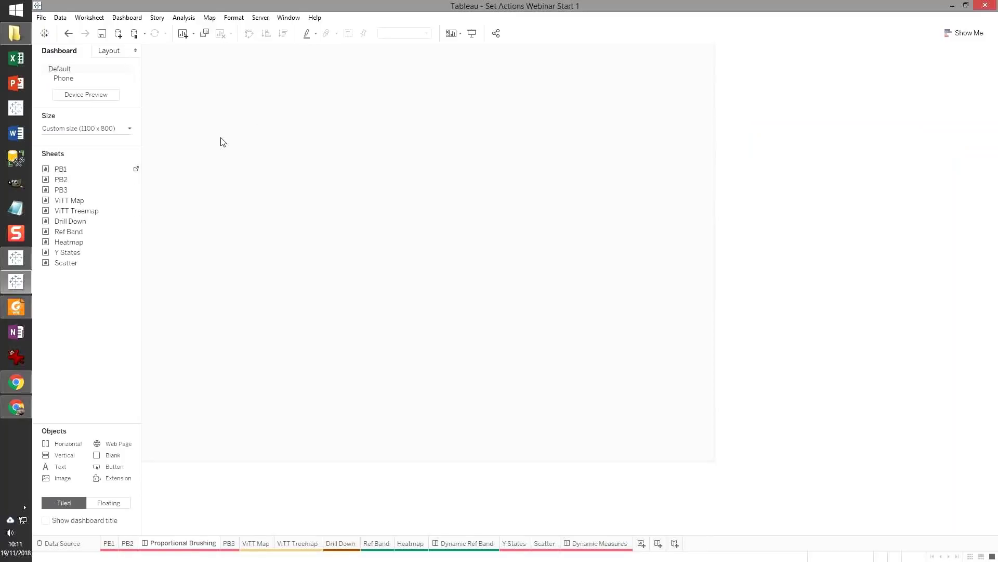
mouse_move(102, 181)
drag(103, 181, 328, 355)
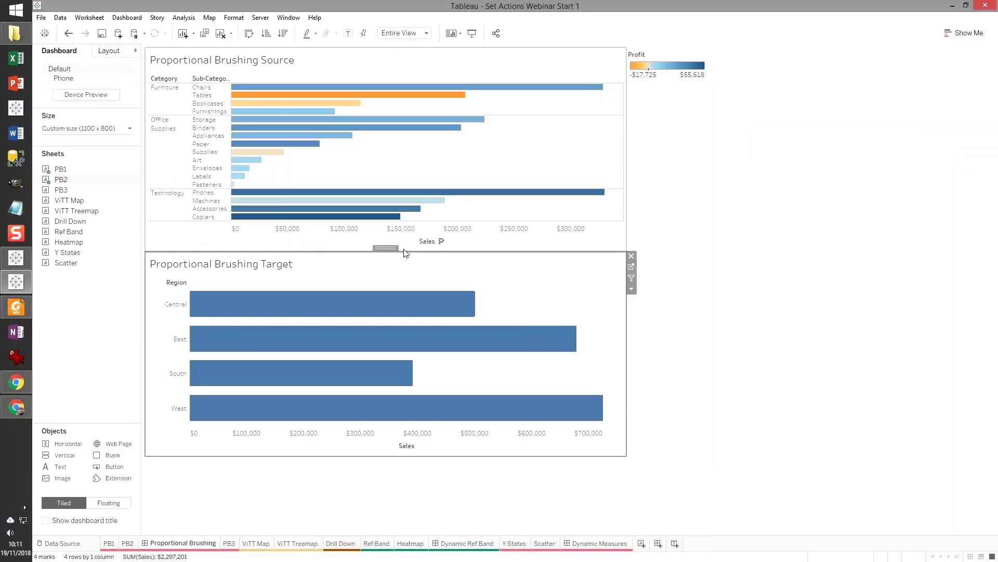
drag(404, 252, 404, 330)
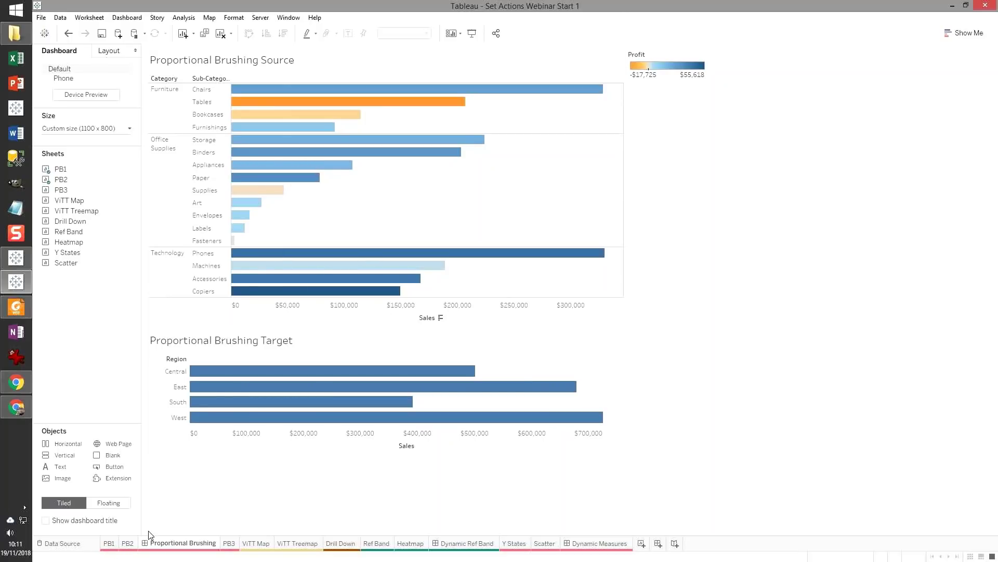
- From the PB1 sheet, create a Sub-Category set named "Sub cat set" containing Art, Binders and Bookcases
click(109, 543)
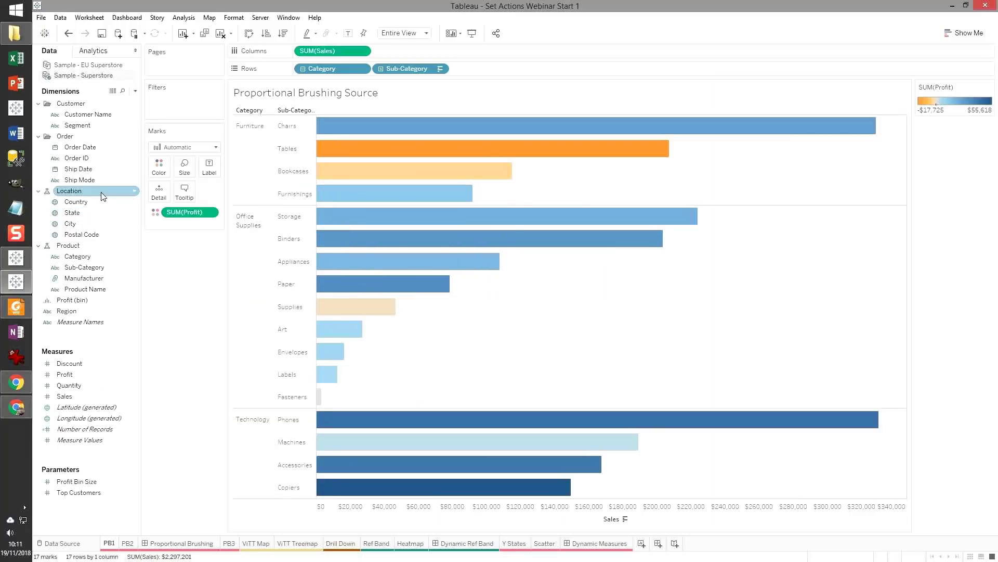
right_click(89, 267)
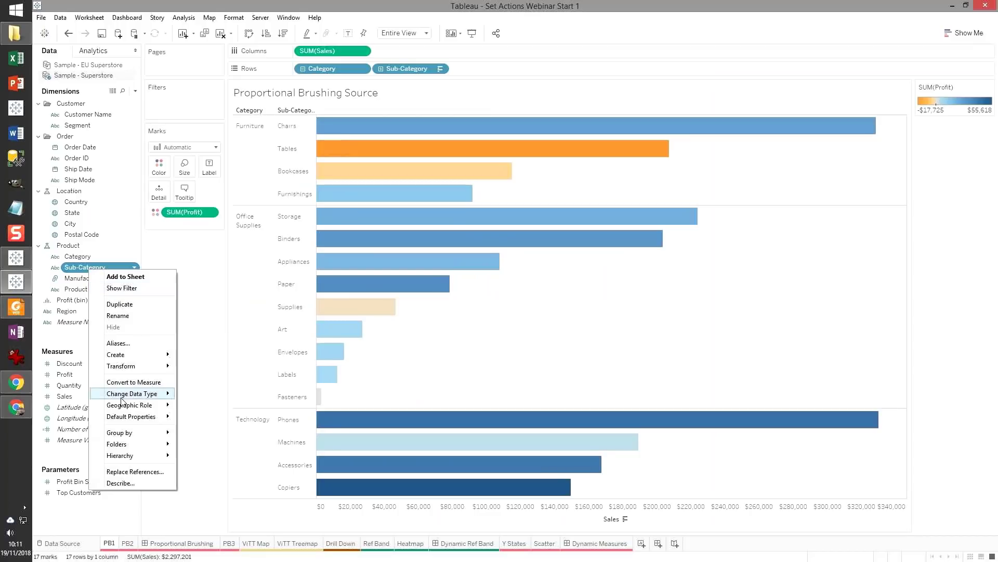
mouse_move(148, 355)
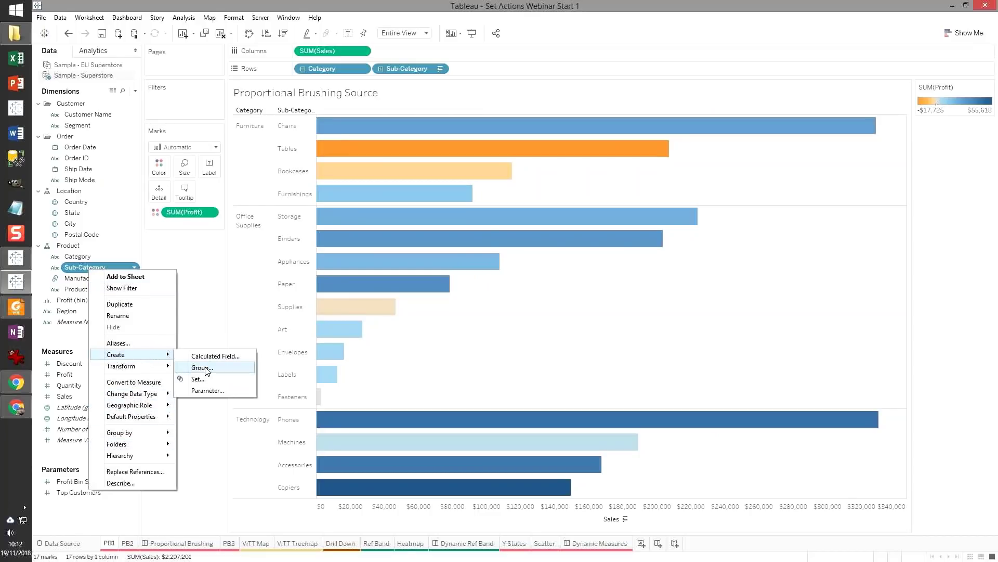
click(207, 381)
text(S)
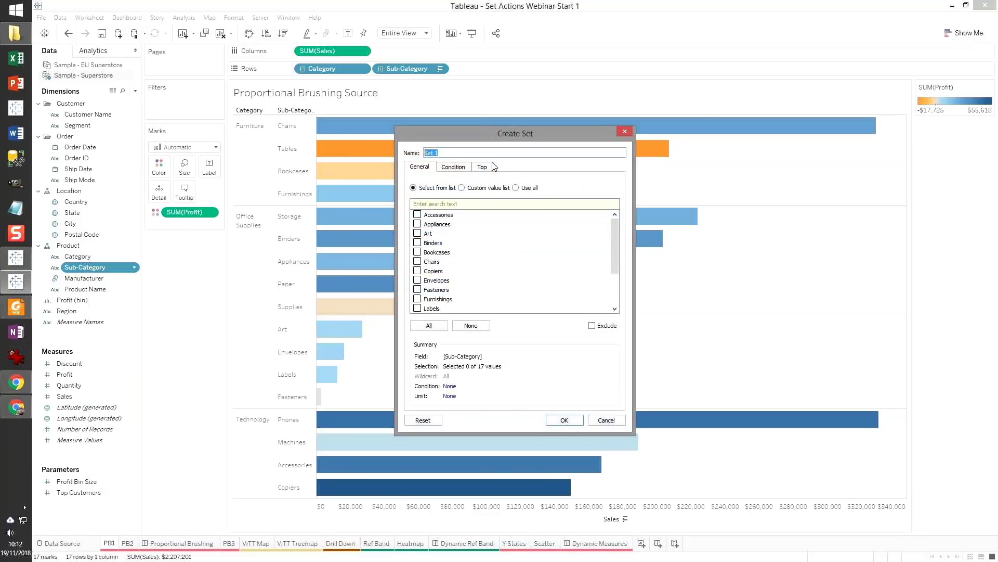
text(ub cat s)
click(417, 233)
click(417, 243)
click(418, 253)
click(567, 419)
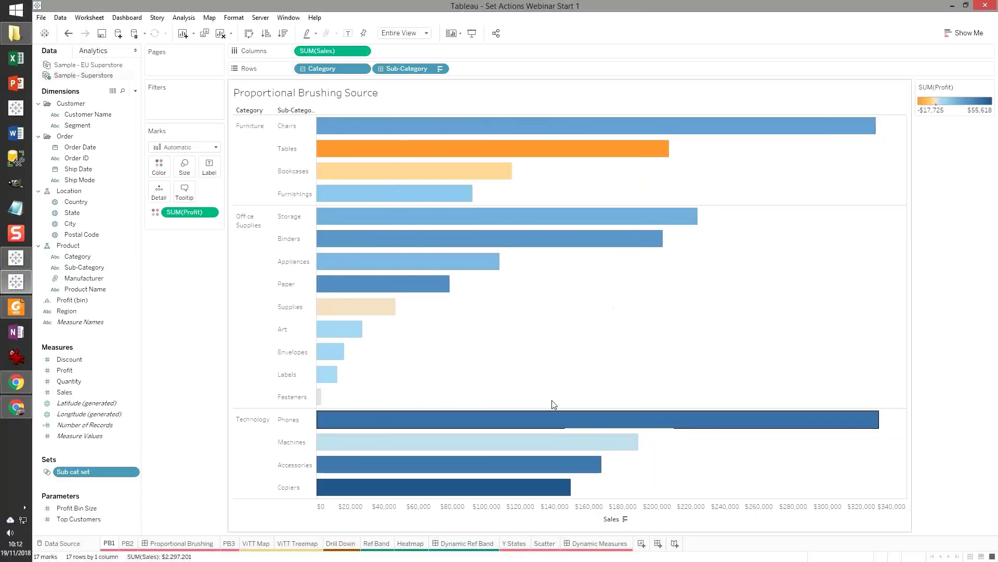
- Colour the PB2 bars by Sub cat set, and place In below Out in the colour legend
click(128, 544)
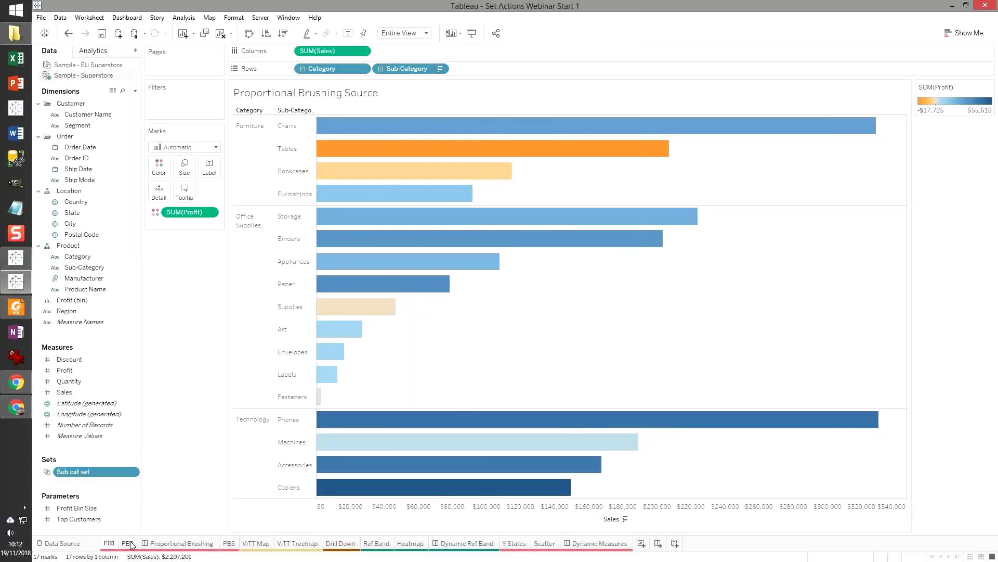
drag(83, 473, 157, 168)
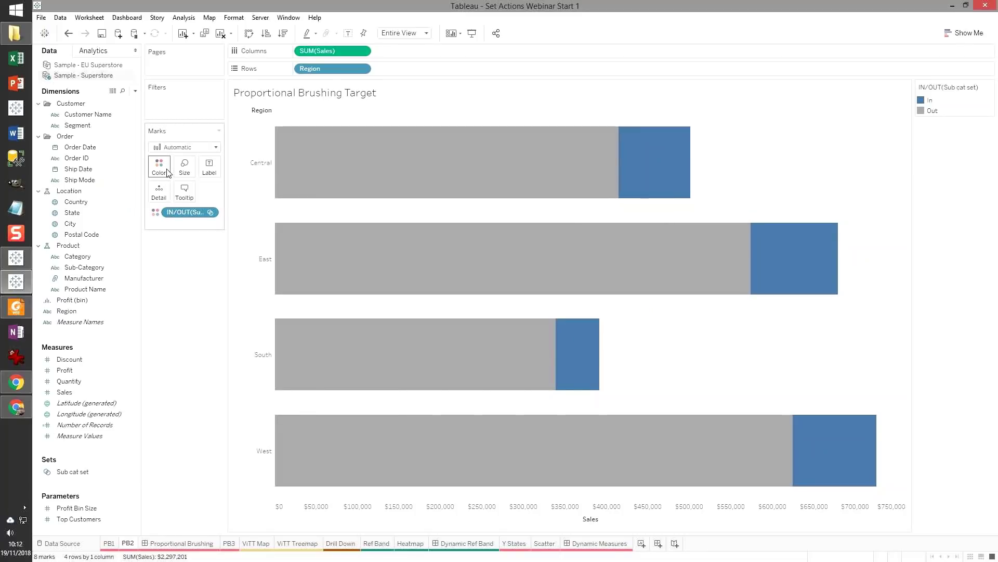
mouse_move(647, 161)
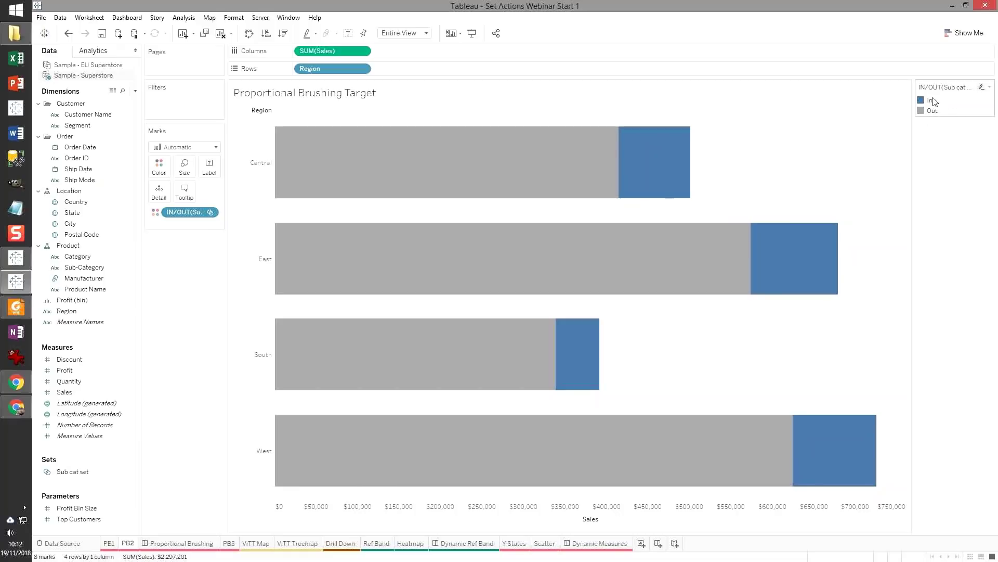
mouse_move(552, 160)
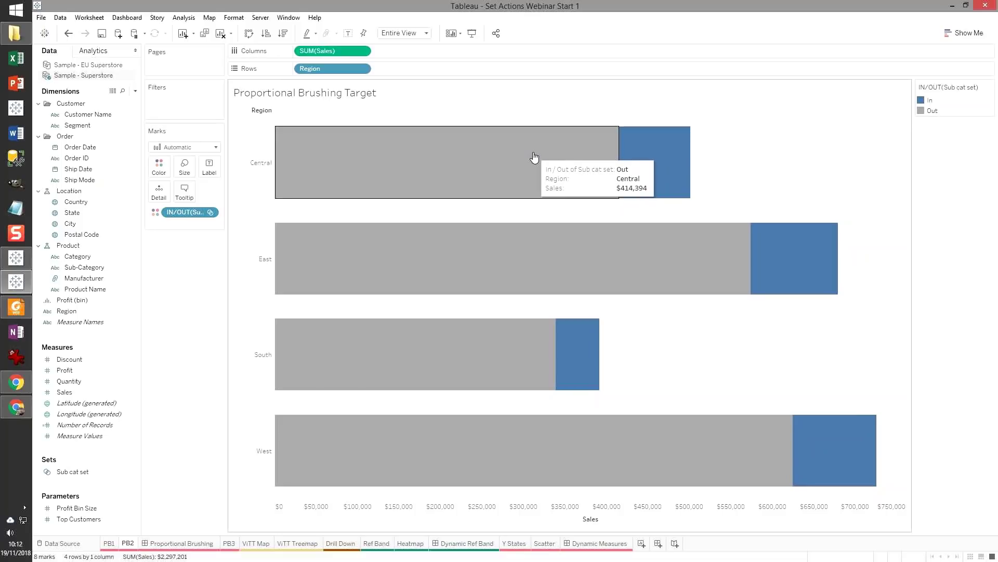
click(923, 101)
drag(924, 102, 929, 114)
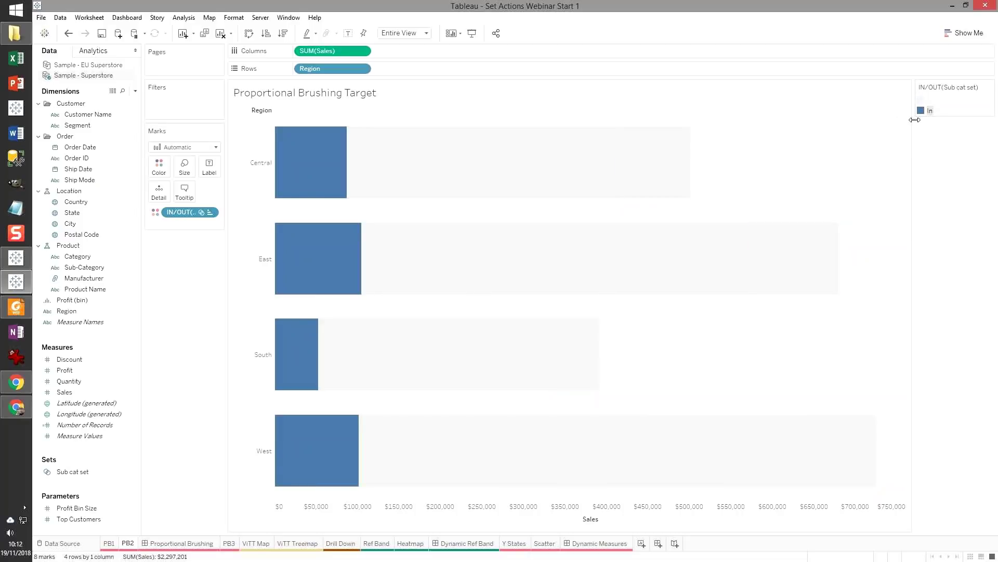
click(855, 133)
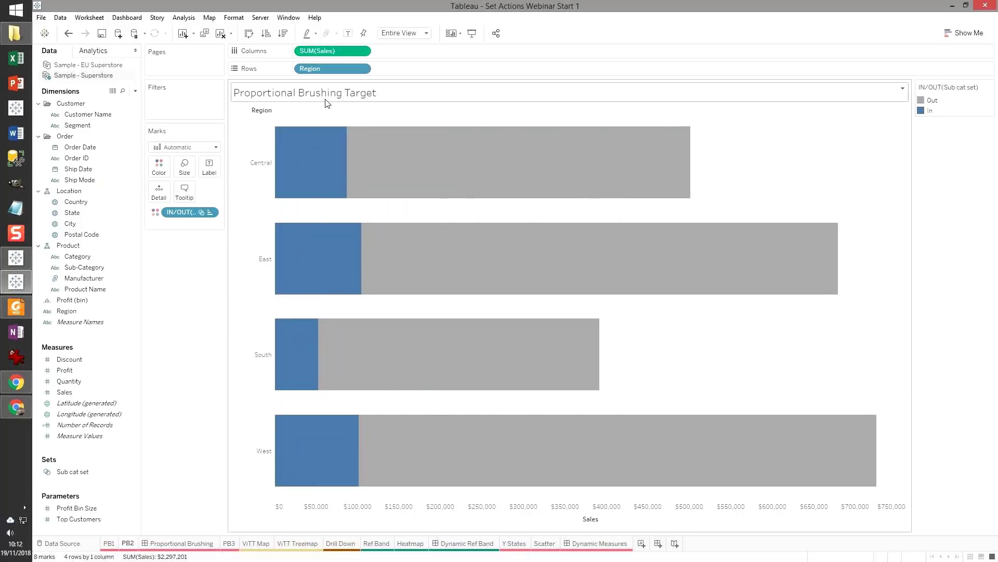
- Label the PB2 bars with Sales as a percent of total, computed within each region
drag(344, 54, 208, 165)
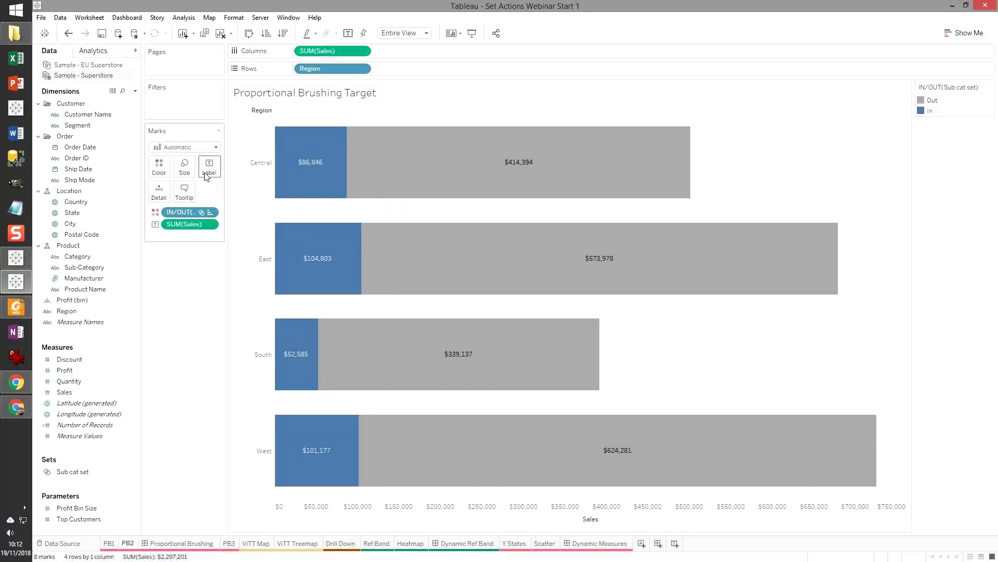
click(211, 225)
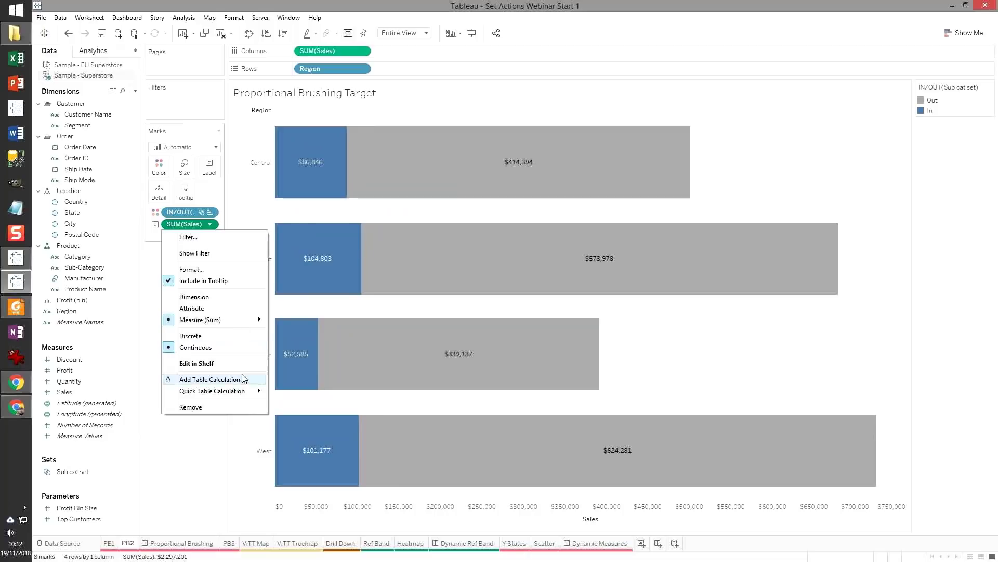
mouse_move(255, 391)
click(327, 432)
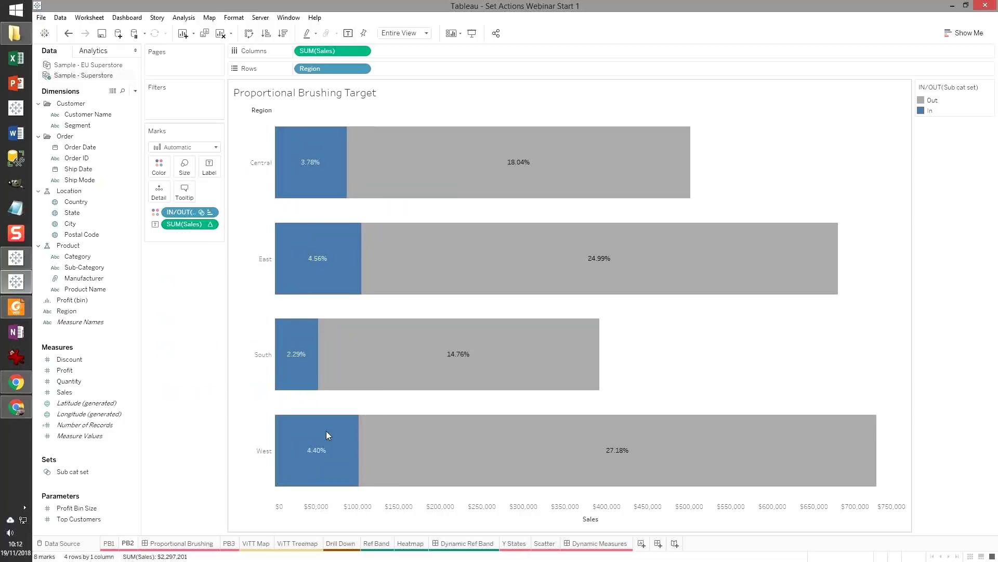
click(210, 226)
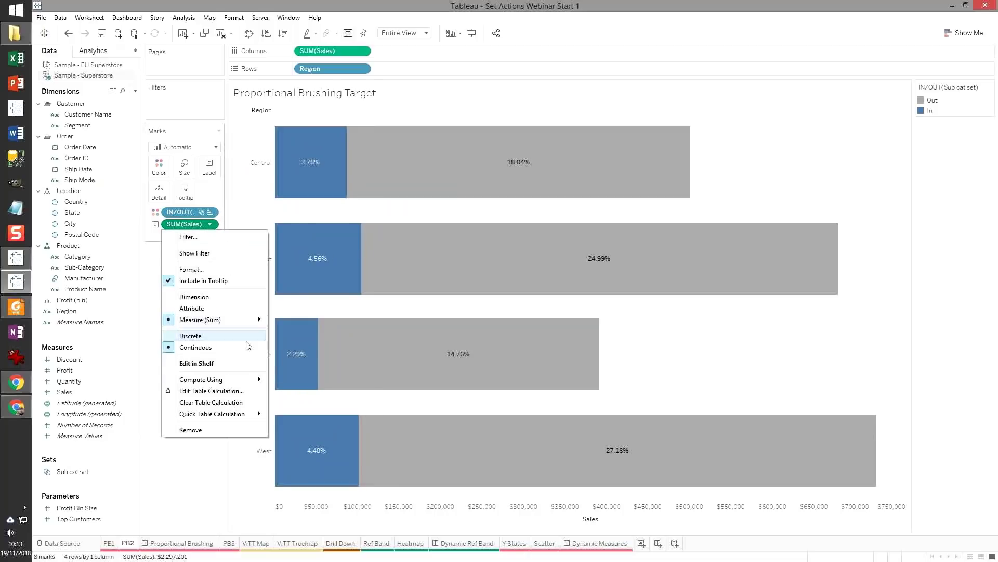
mouse_move(248, 380)
click(285, 382)
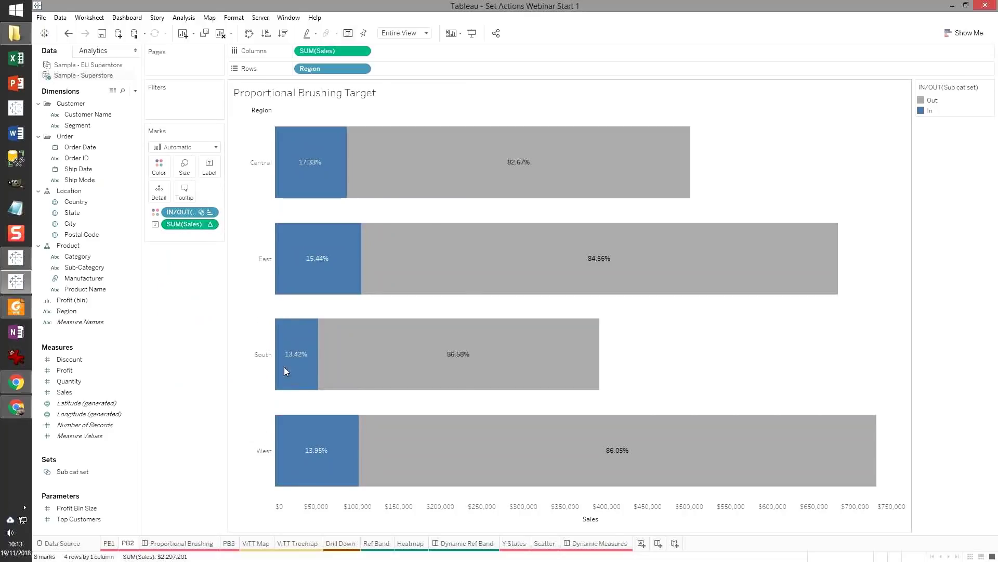
- Format the Sales labels on the PB2 bars as percentages with 0 decimal places
right_click(201, 227)
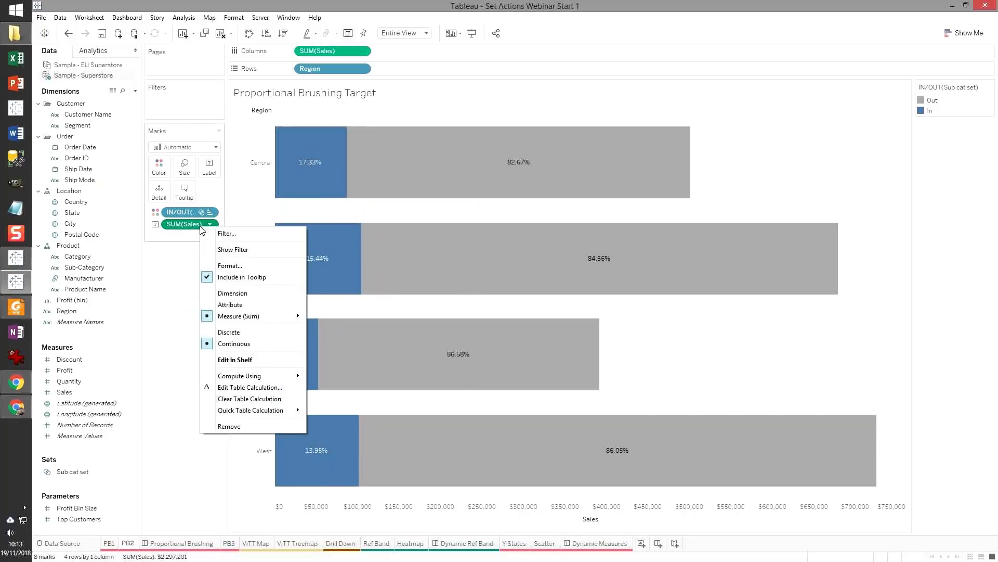
click(230, 265)
click(113, 147)
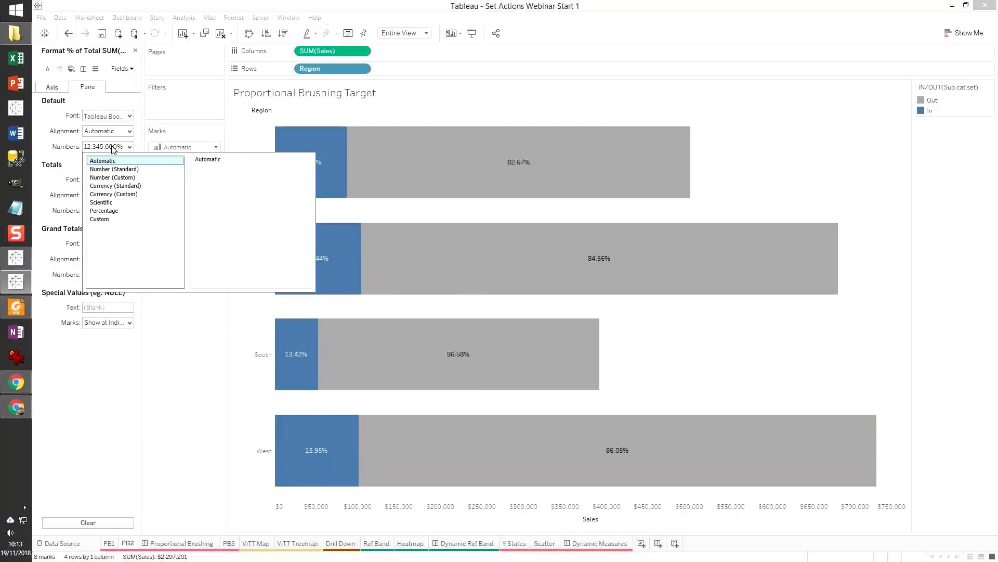
click(109, 211)
click(223, 183)
click(223, 183)
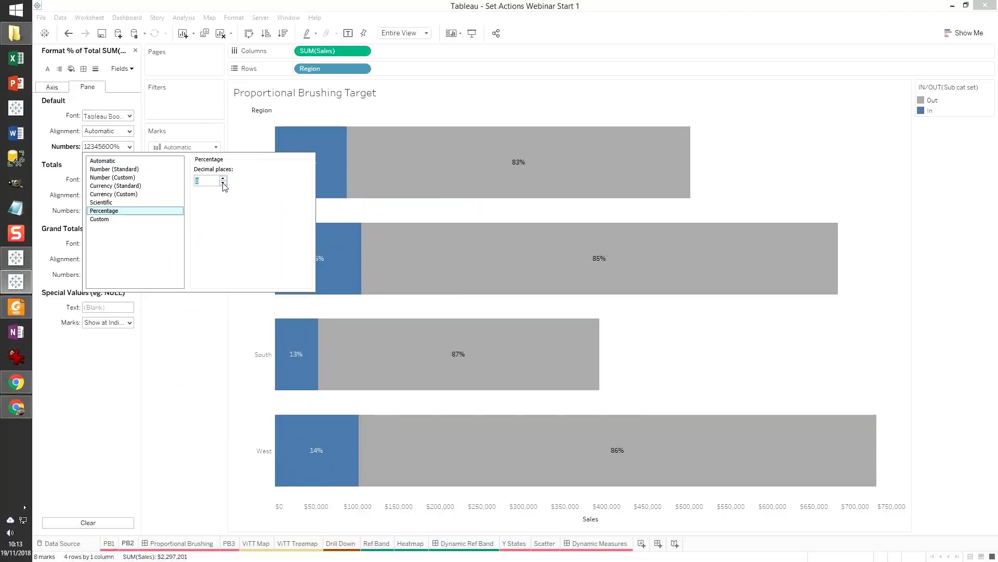
- Increase the font size of the percentage labels on the PB2 bars
click(112, 119)
click(108, 145)
click(96, 202)
click(217, 265)
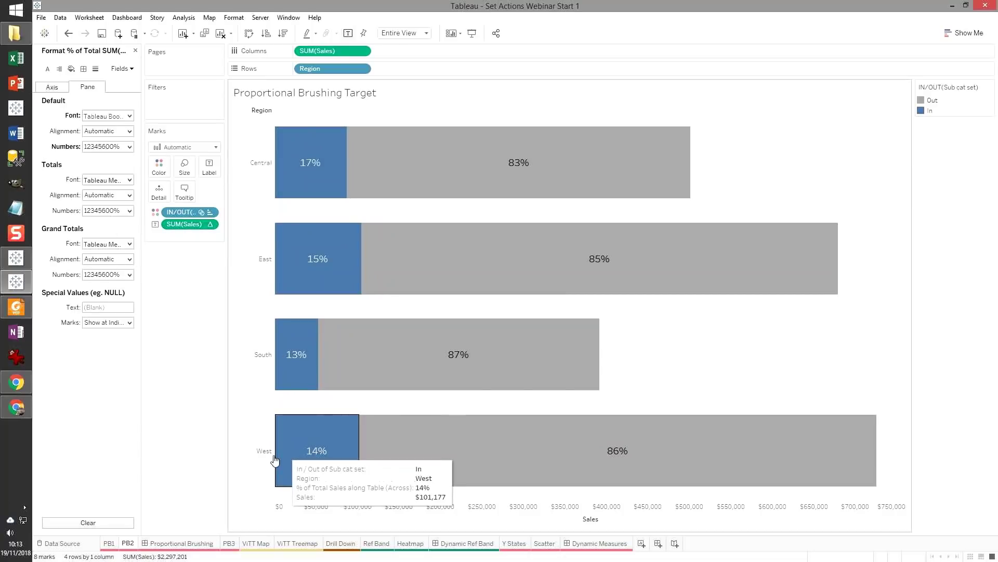
- On the Proportional Brushing dashboard, select various source bars and check whether the target chart responds, then clear the selection
click(193, 544)
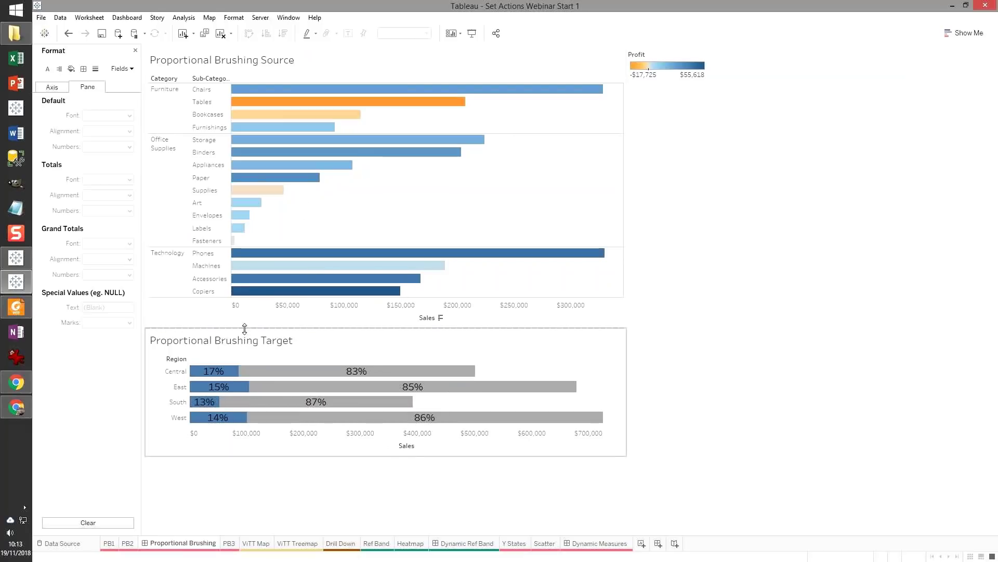
mouse_move(225, 371)
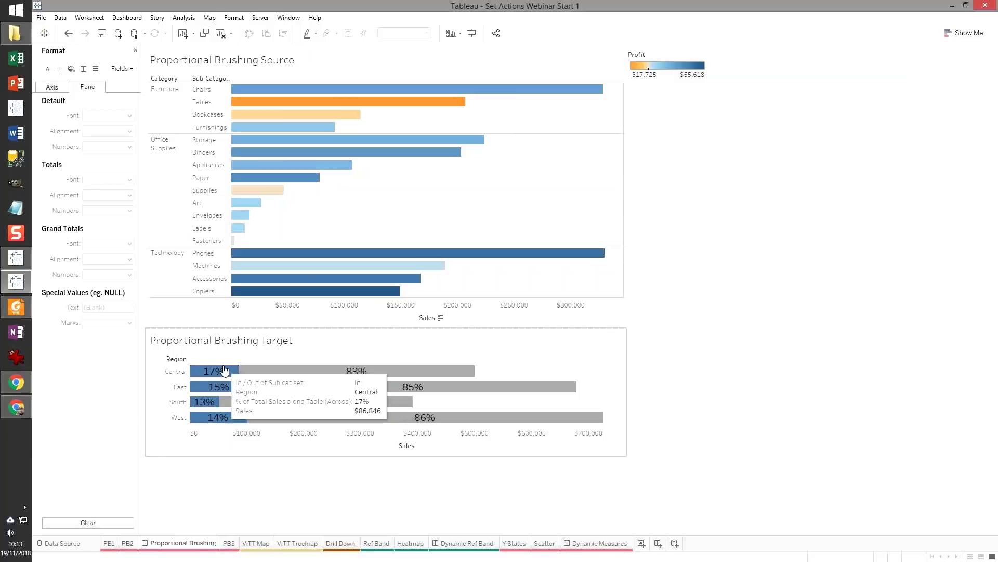
drag(304, 223, 270, 178)
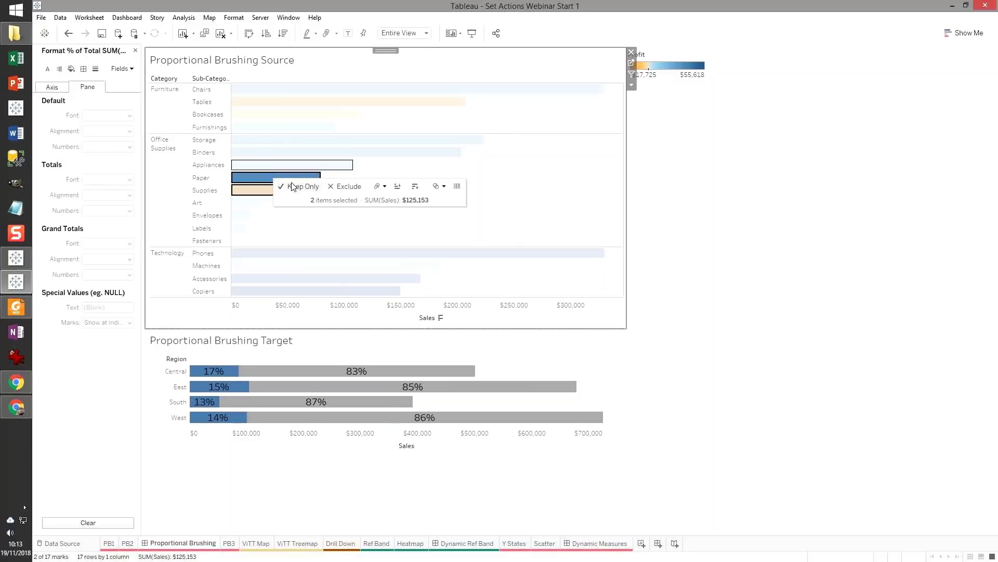
click(319, 128)
click(318, 115)
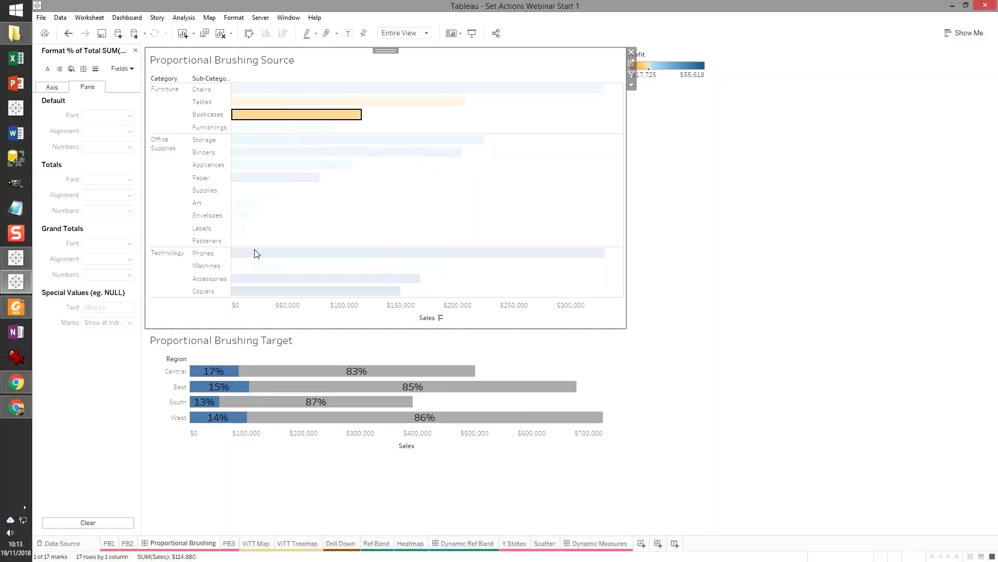
click(310, 206)
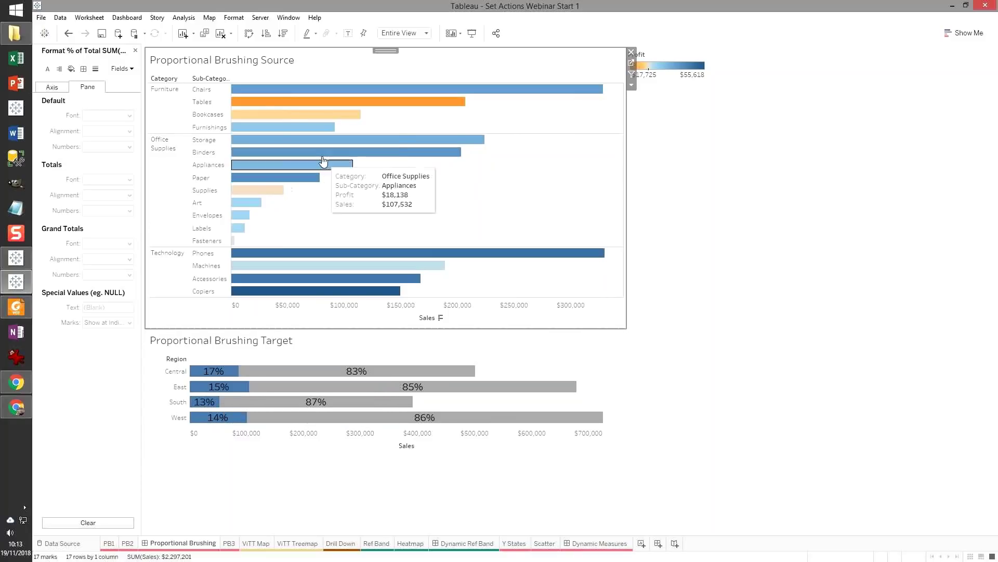
- Add a dashboard action that changes set values, named "Update sub cat set", with only PB1 as its source sheet
click(125, 19)
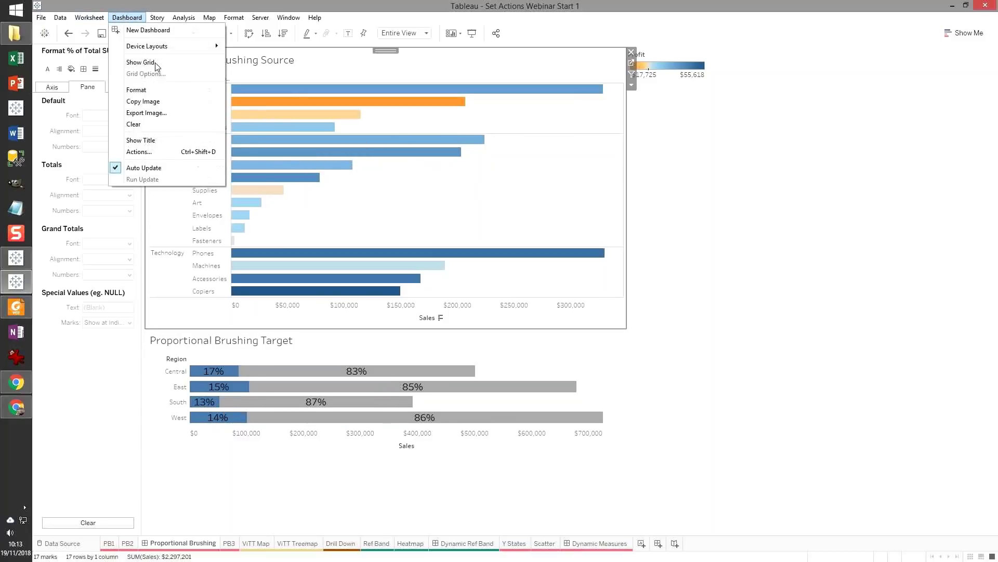
click(186, 152)
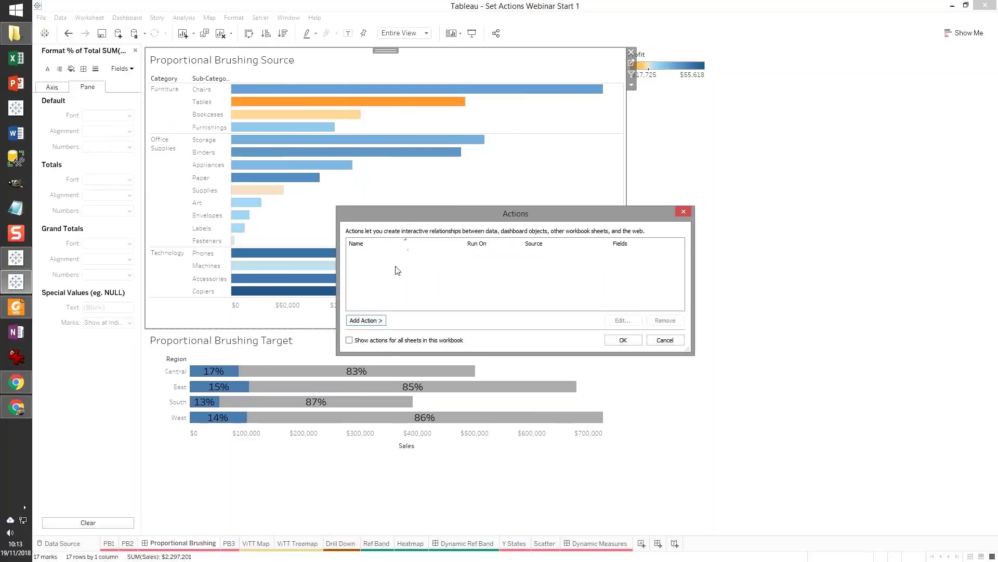
click(380, 322)
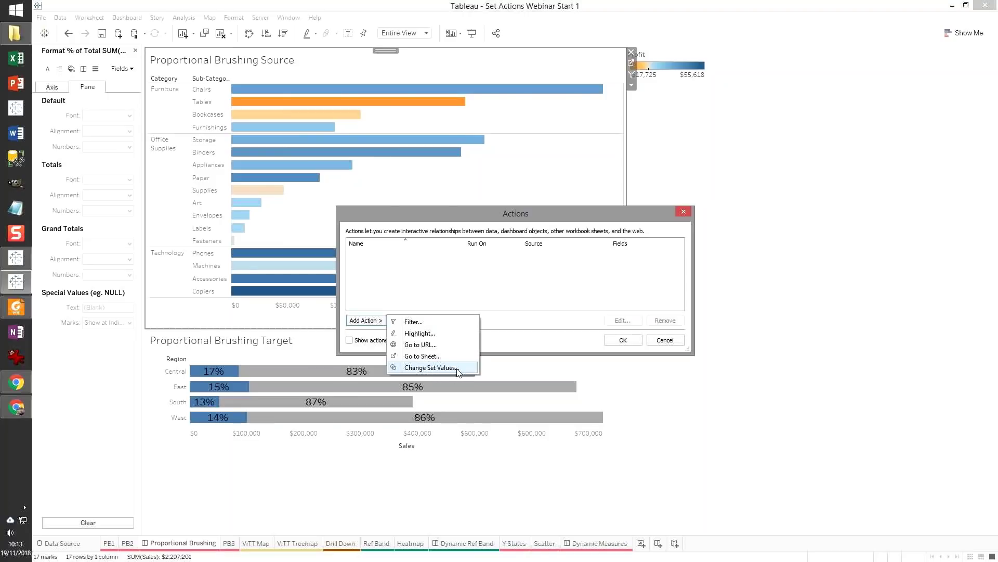
click(433, 368)
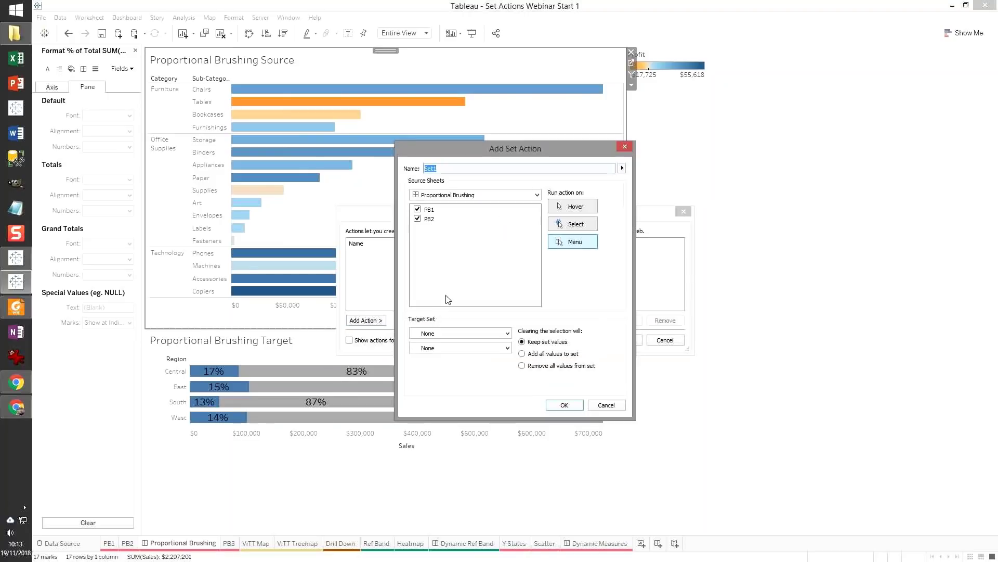
click(446, 169)
double_click(445, 169)
text(date sub cat set)
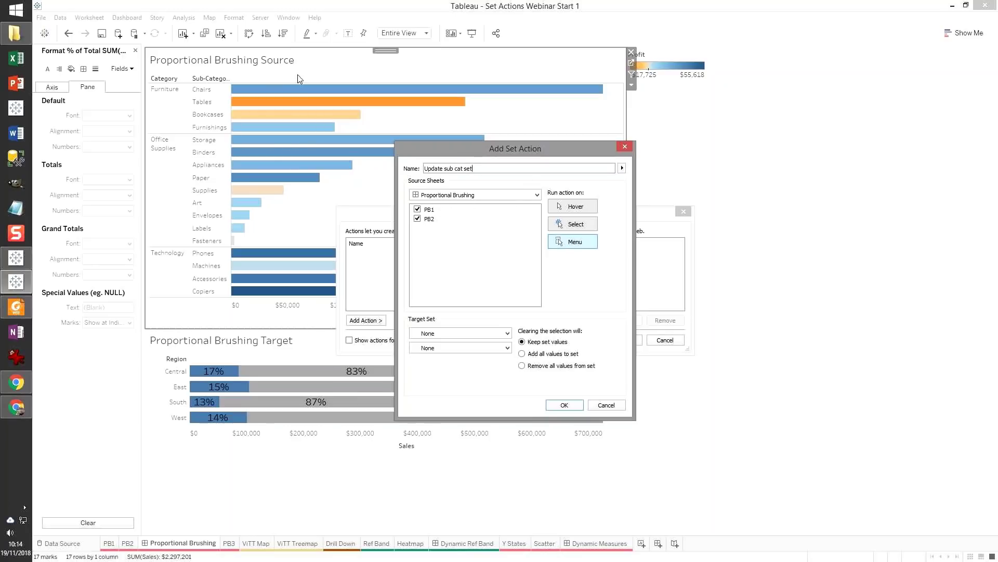
click(423, 218)
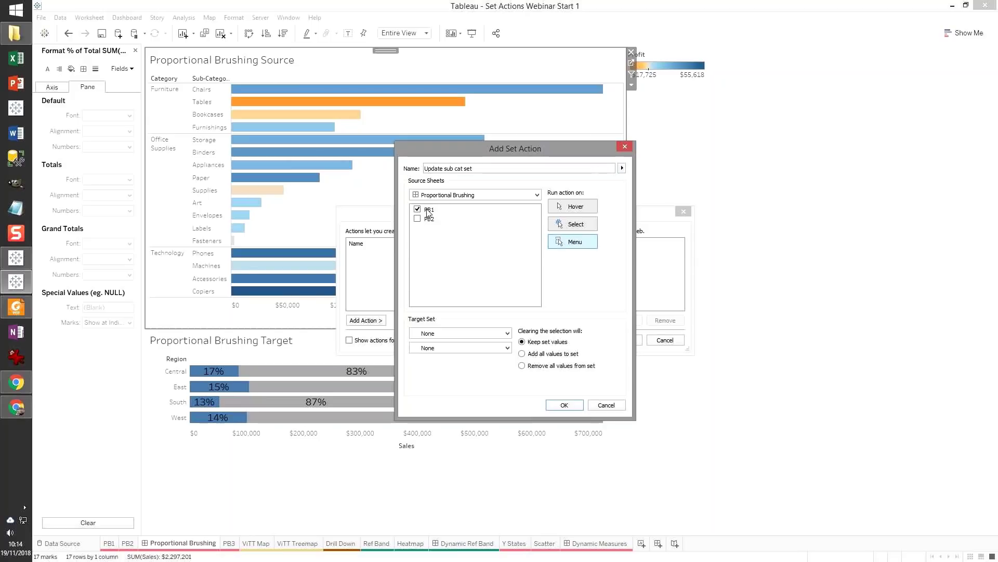
- Target the action at Sub cat set from Sample - Superstore, running on Select and adding all values when the selection is cleared
click(478, 334)
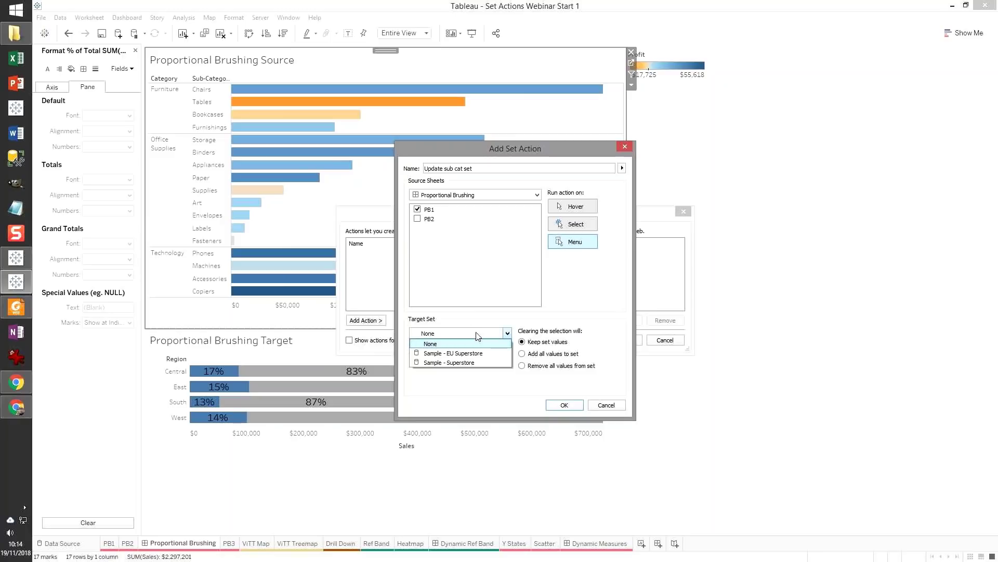
click(487, 362)
click(507, 349)
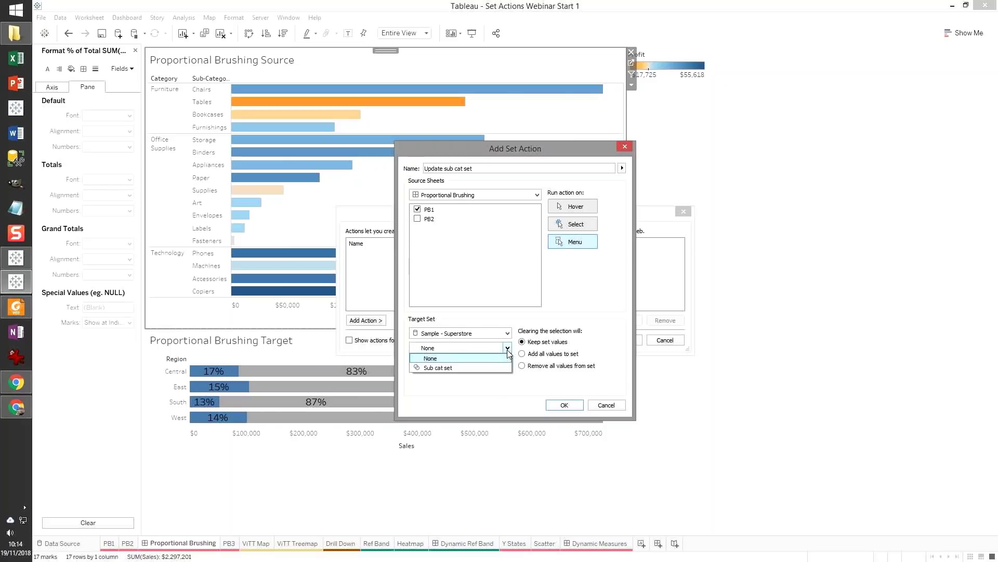
click(445, 368)
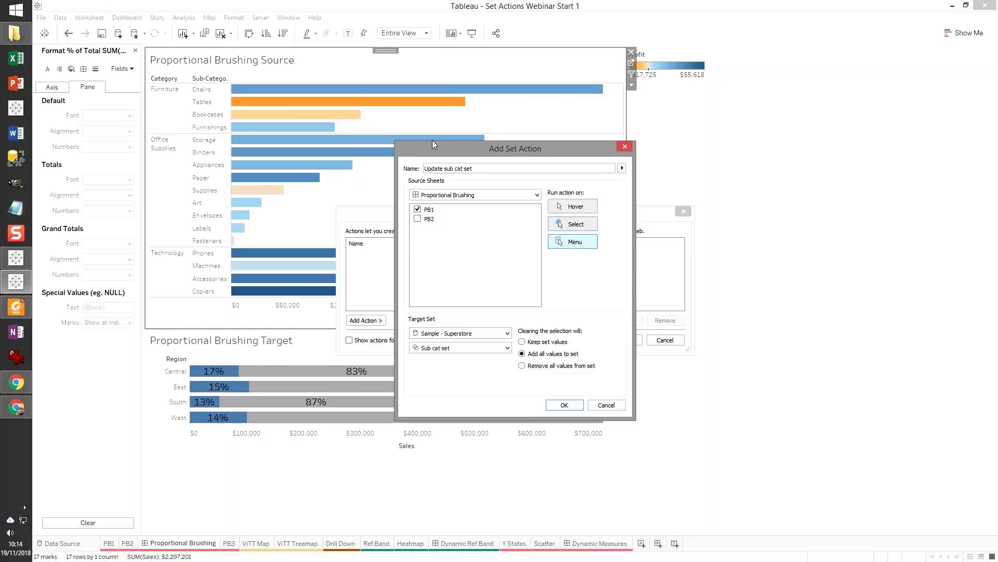
click(585, 224)
click(564, 405)
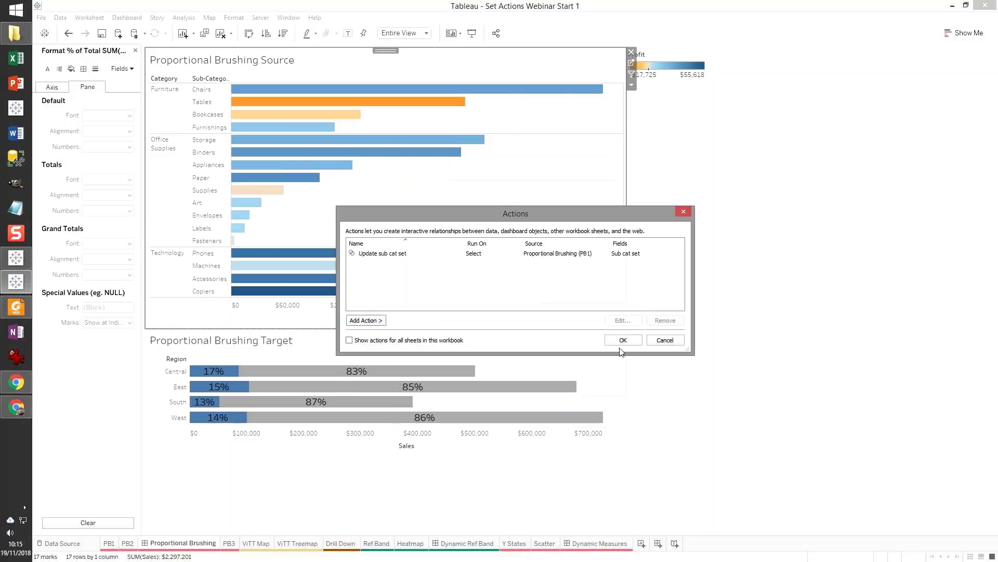
click(621, 340)
- Test the set action by selecting Appliances through Supplies, the Technology bars and the Furniture bars, then clear the selection
drag(333, 217, 271, 167)
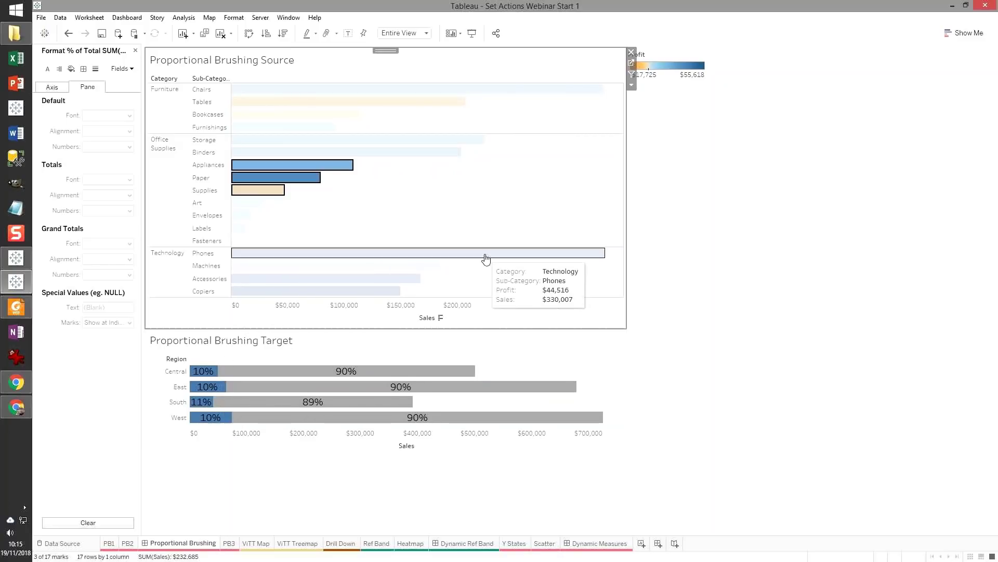
drag(611, 253, 330, 297)
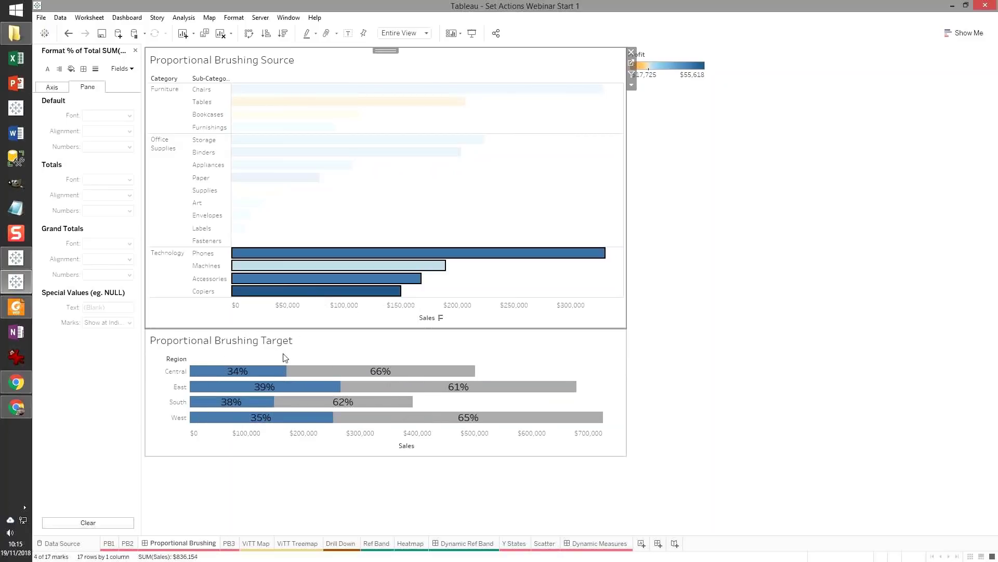
click(263, 91)
ctrl+click(261, 105)
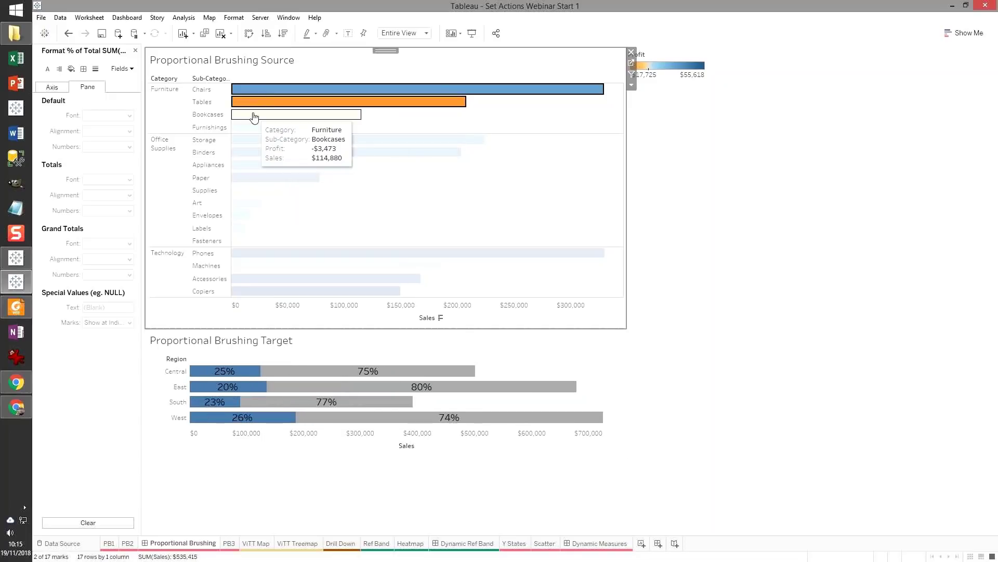
ctrl+click(252, 114)
ctrl+click(250, 127)
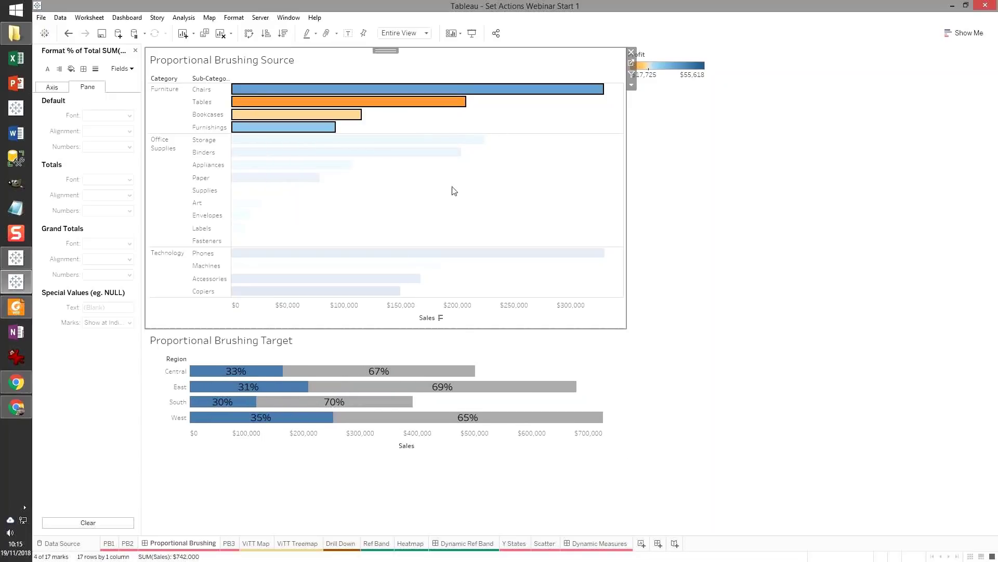
click(383, 195)
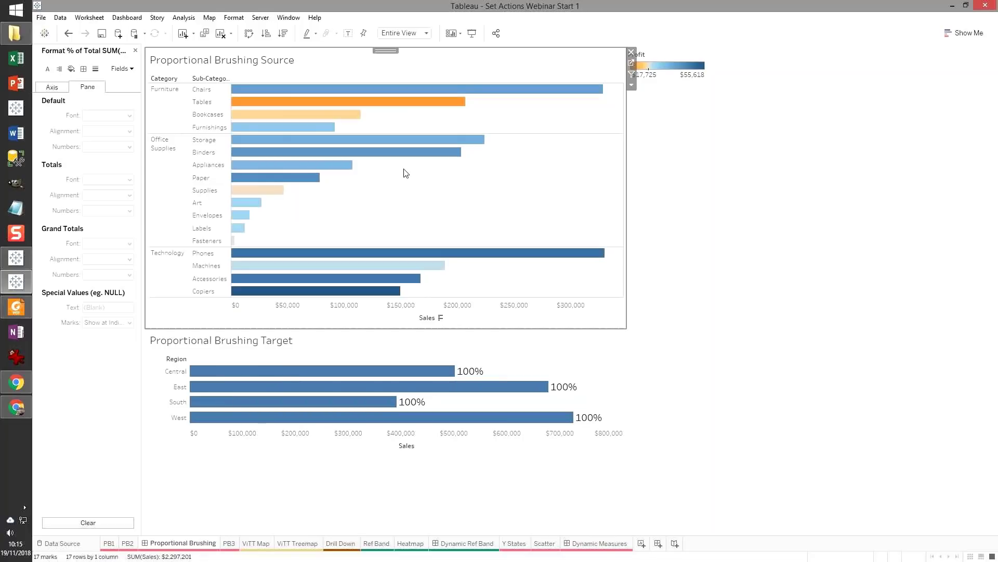
- Check the scatter plot in the demo workbook, then on PB3 plot Profit against Sales with Sub-Category as detail
key(alt+Tab)
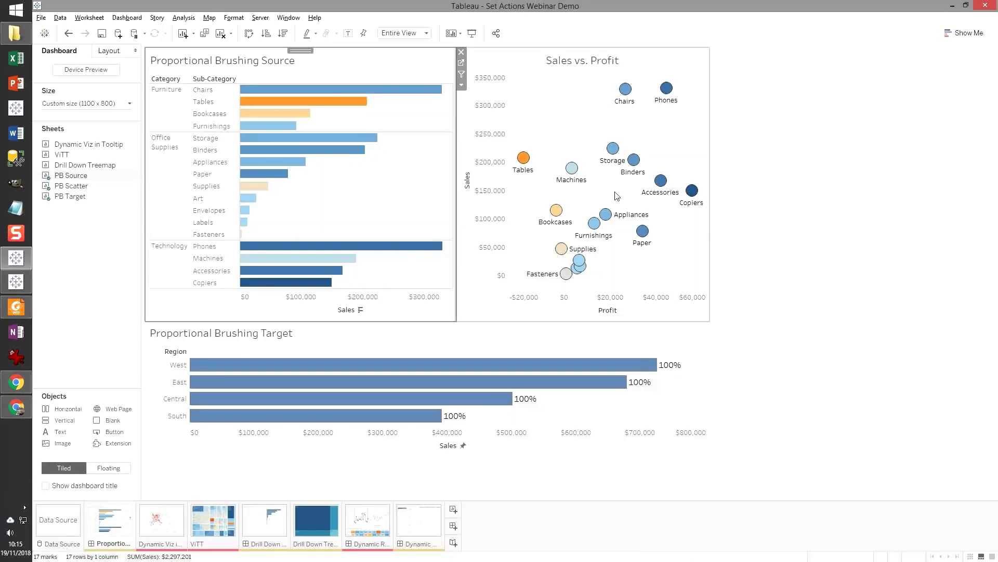
key(alt+Tab)
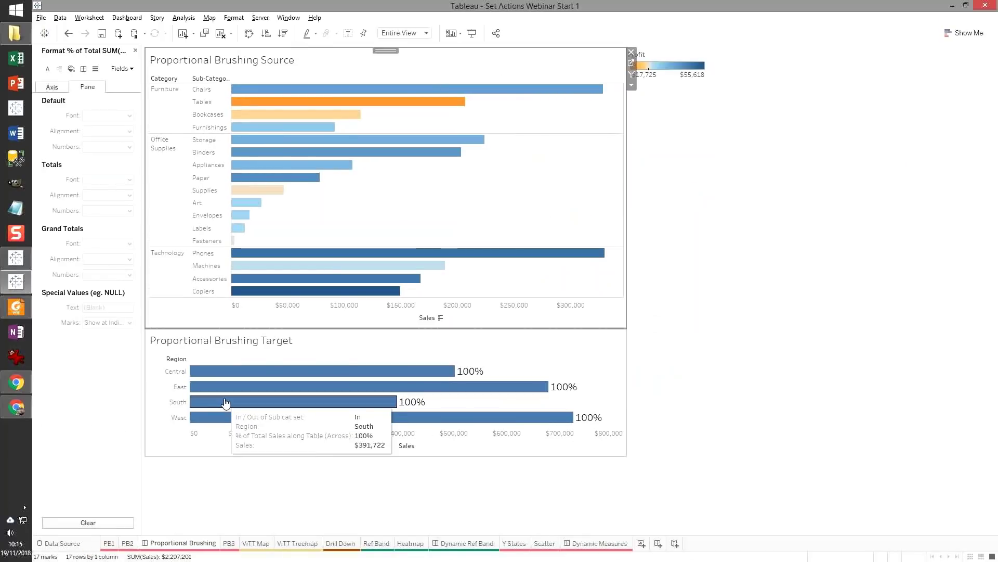
click(229, 542)
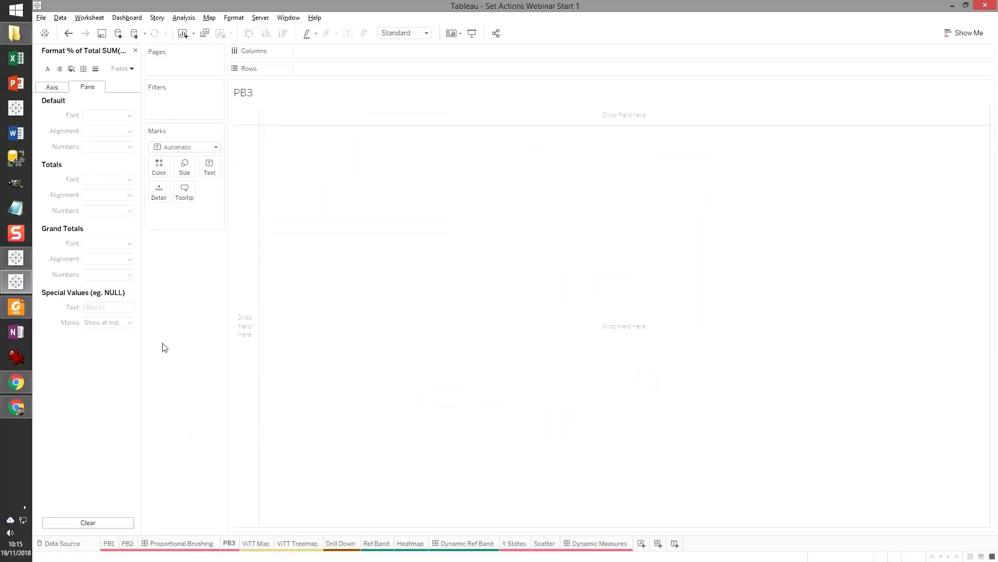
click(136, 50)
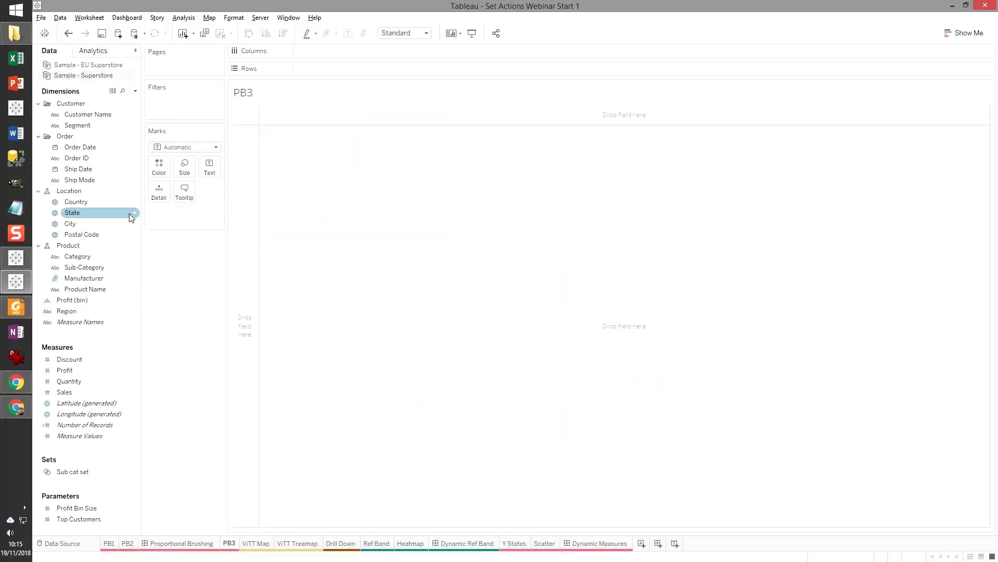
double_click(97, 371)
double_click(93, 391)
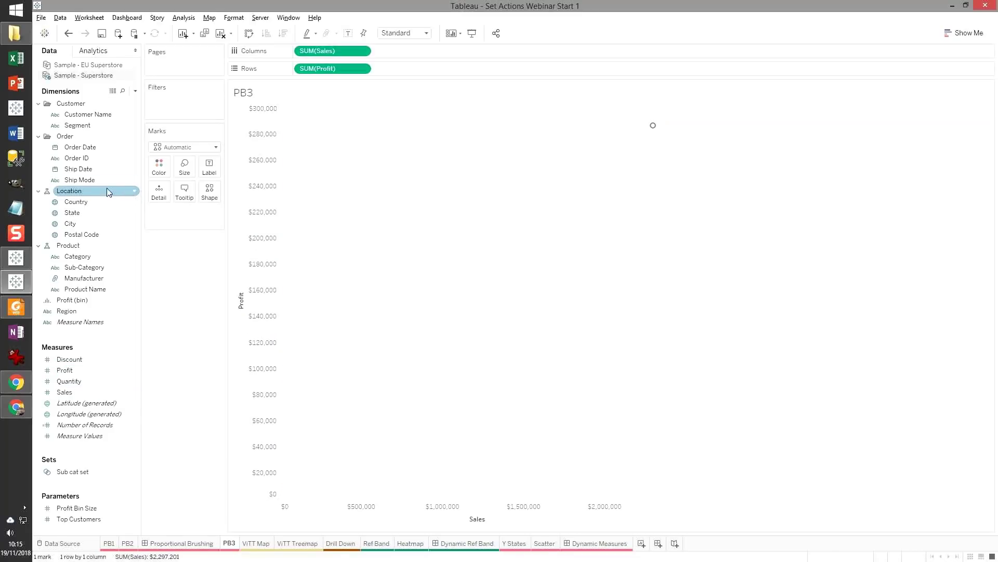
drag(97, 267, 159, 192)
- Change the PB3 scatter marks to circles and make them slightly larger
click(185, 147)
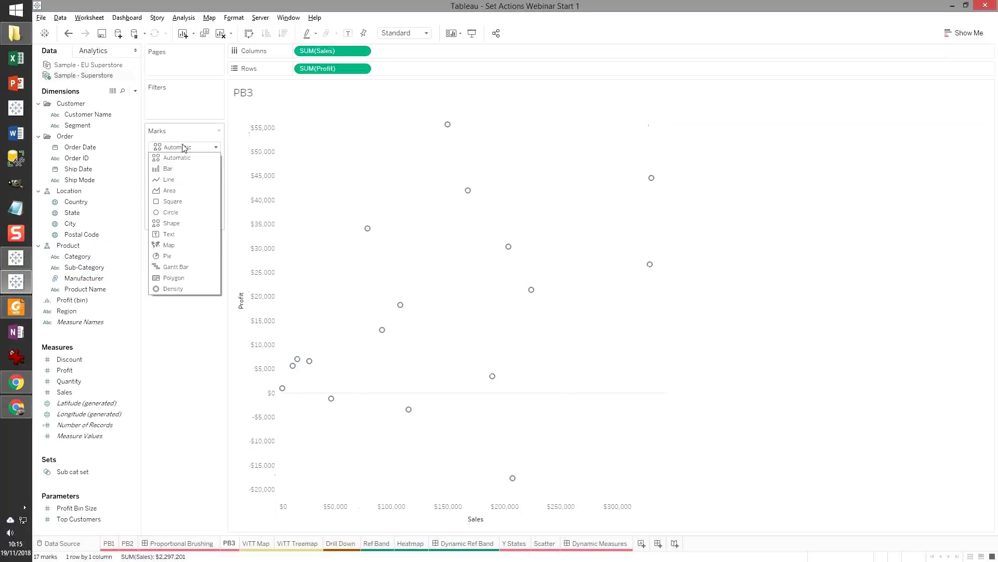
click(189, 202)
click(185, 148)
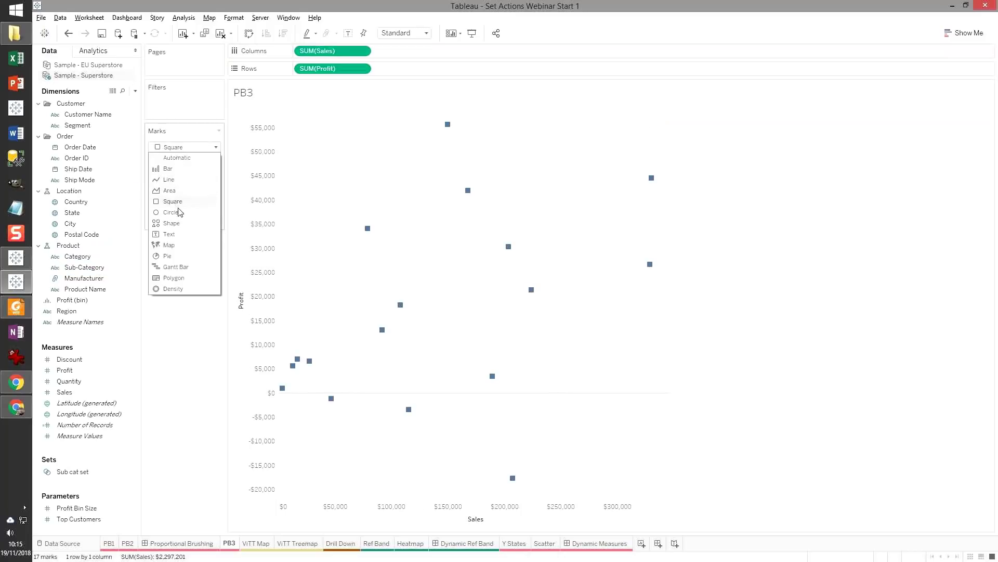
click(171, 212)
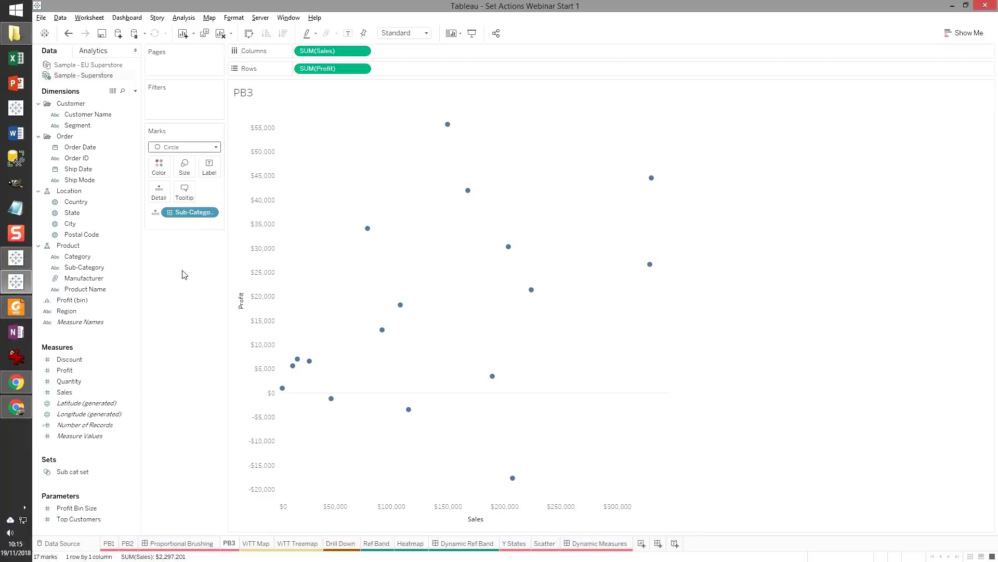
click(185, 165)
drag(203, 195, 209, 193)
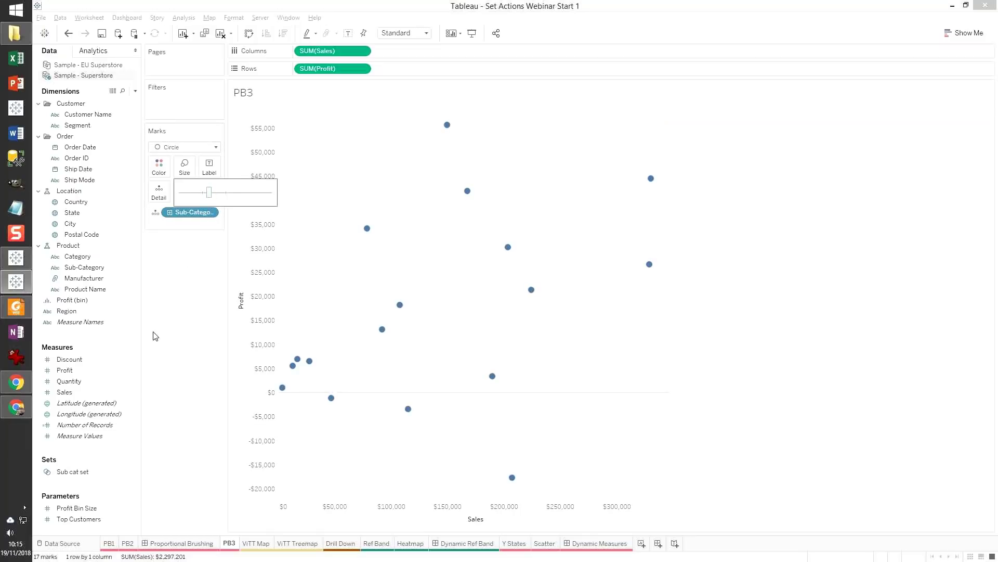
- Size the PB3 circles by Sub cat set, and select Appliances through Envelopes in the dashboard's source chart to update the set
drag(75, 474, 180, 170)
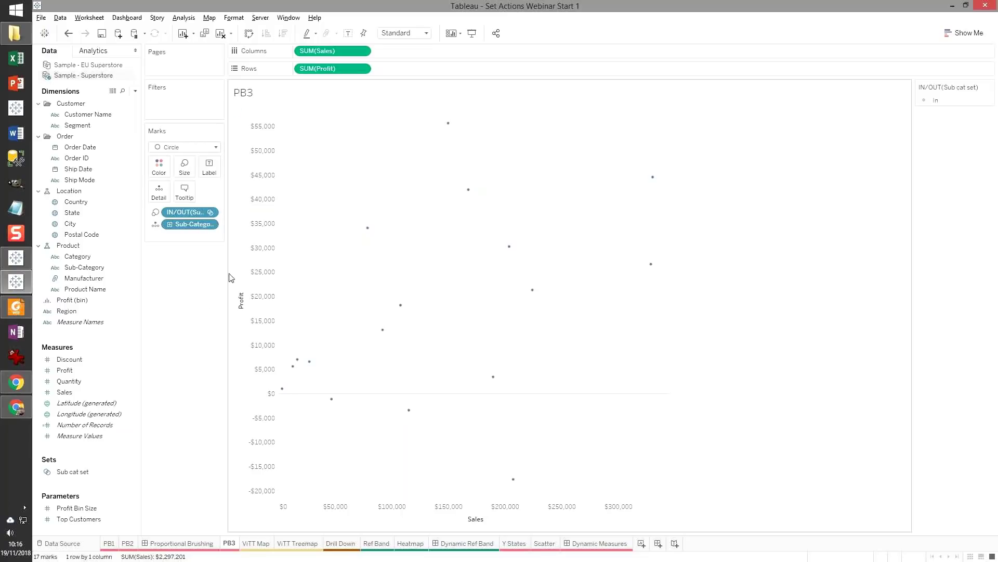
click(177, 545)
mouse_move(308, 167)
mouse_down()
mouse_move(256, 238)
mouse_move(257, 213)
mouse_up()
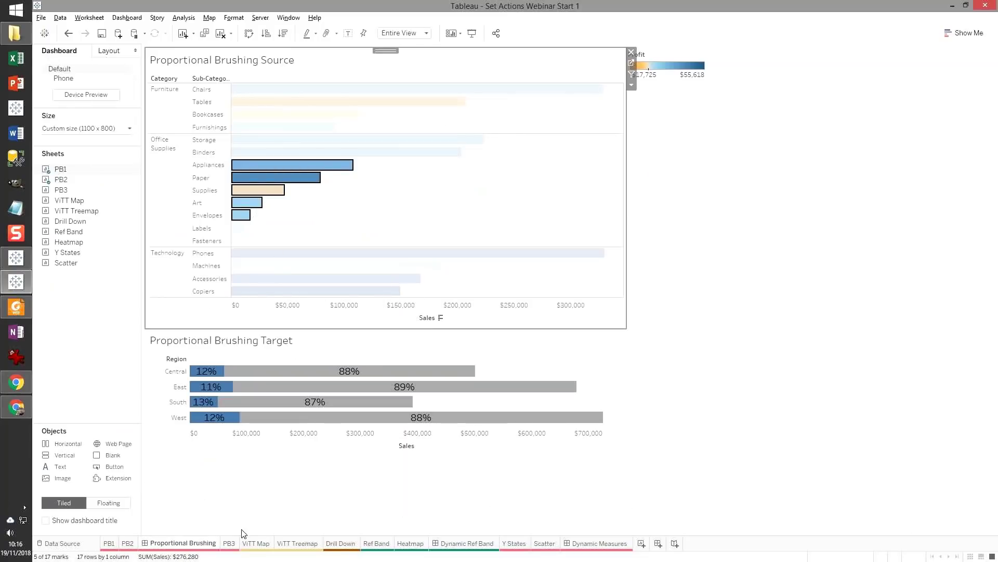
- Reverse the PB3 size range so set members are larger, raise the smallest size slightly, and color the circles by Sub cat set
click(228, 543)
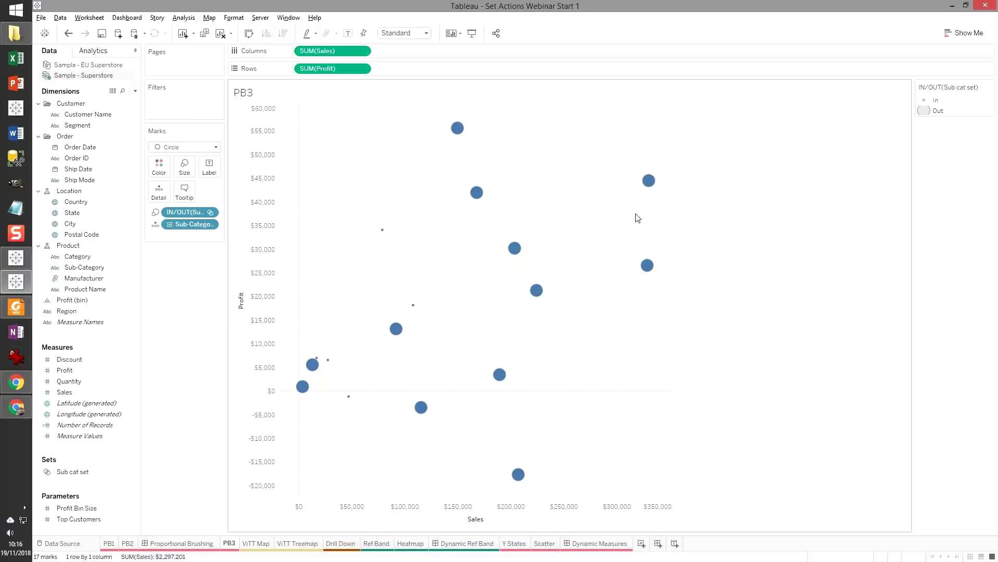
double_click(961, 108)
drag(608, 220, 790, 204)
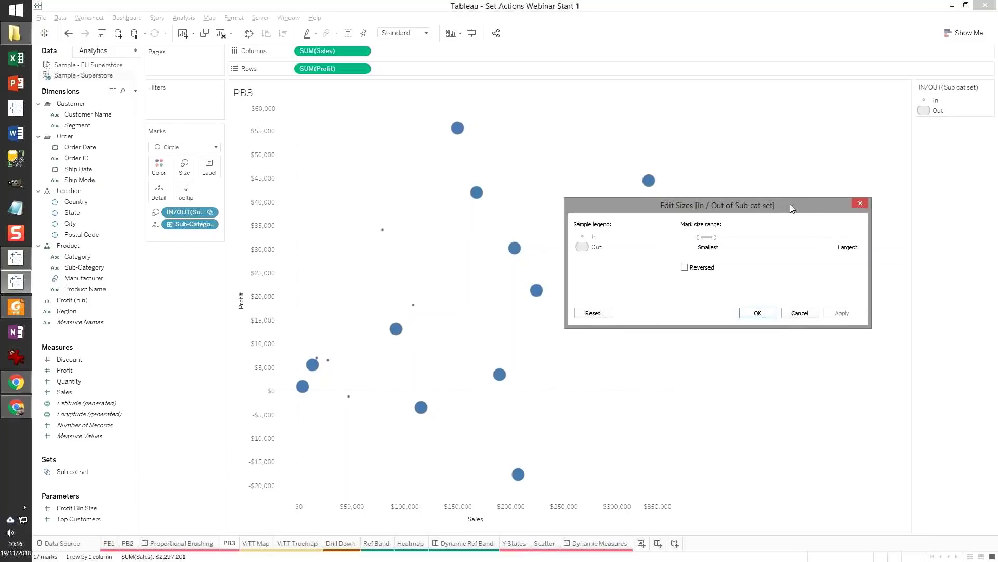
click(685, 268)
drag(701, 238, 703, 237)
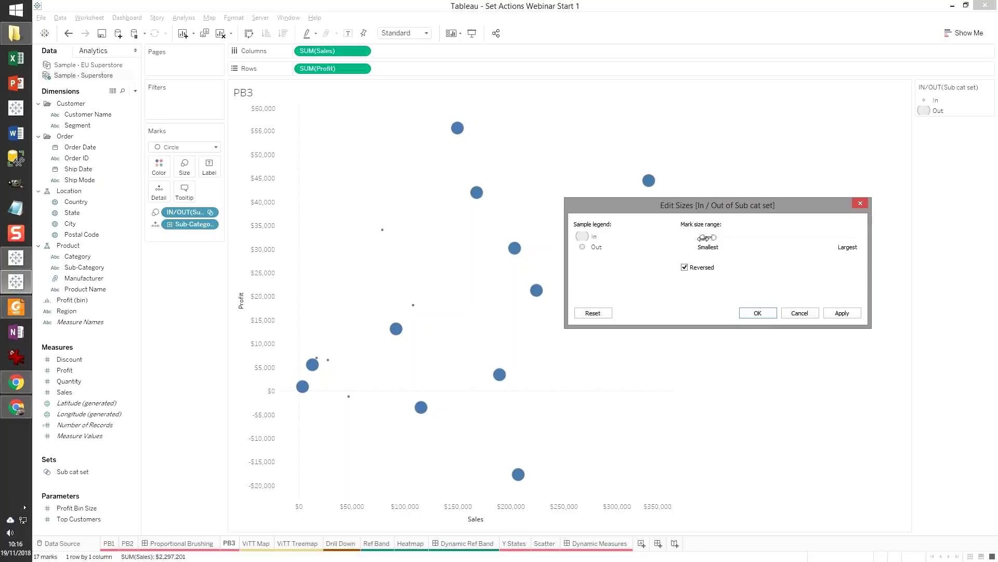
click(843, 313)
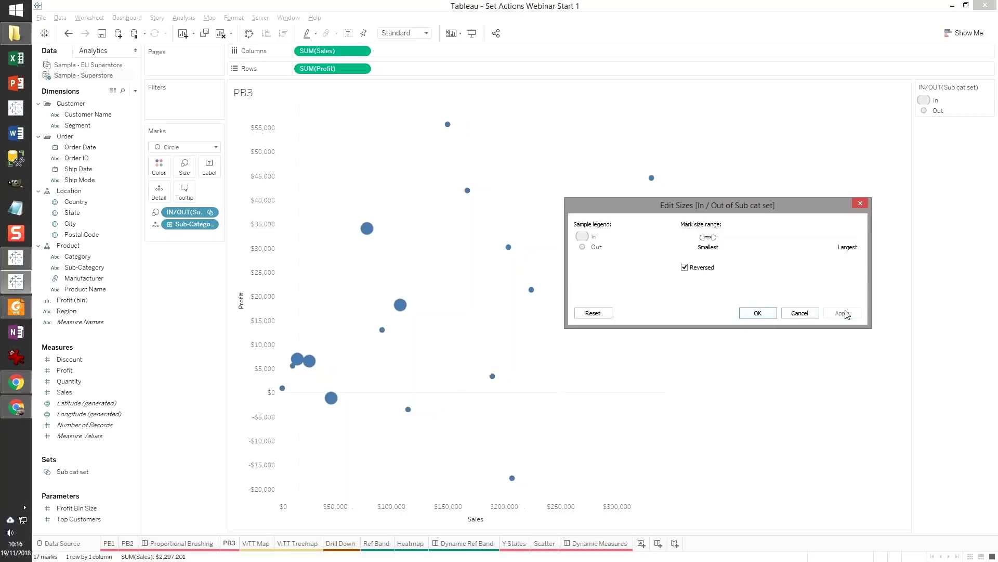
click(759, 313)
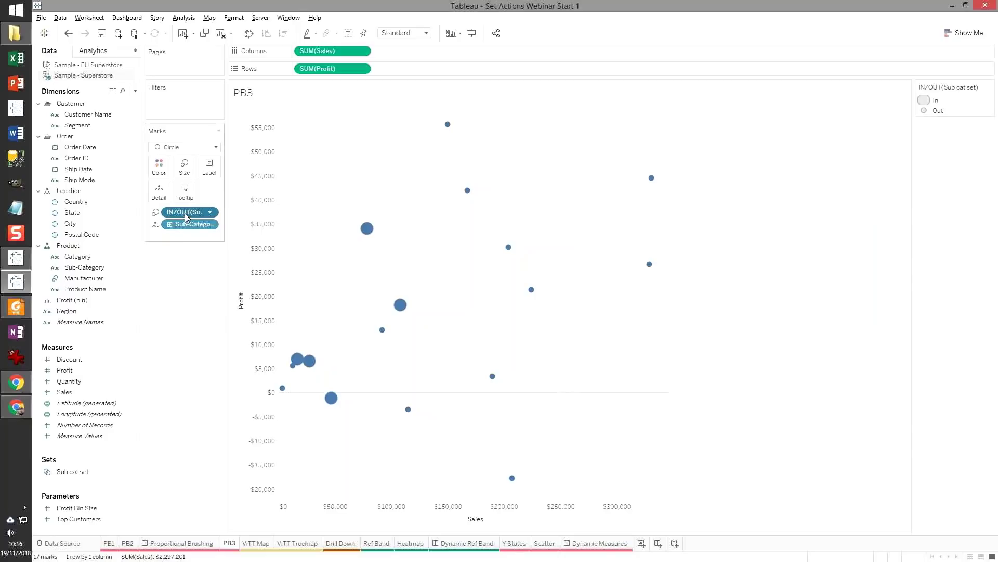
drag(185, 213, 159, 171)
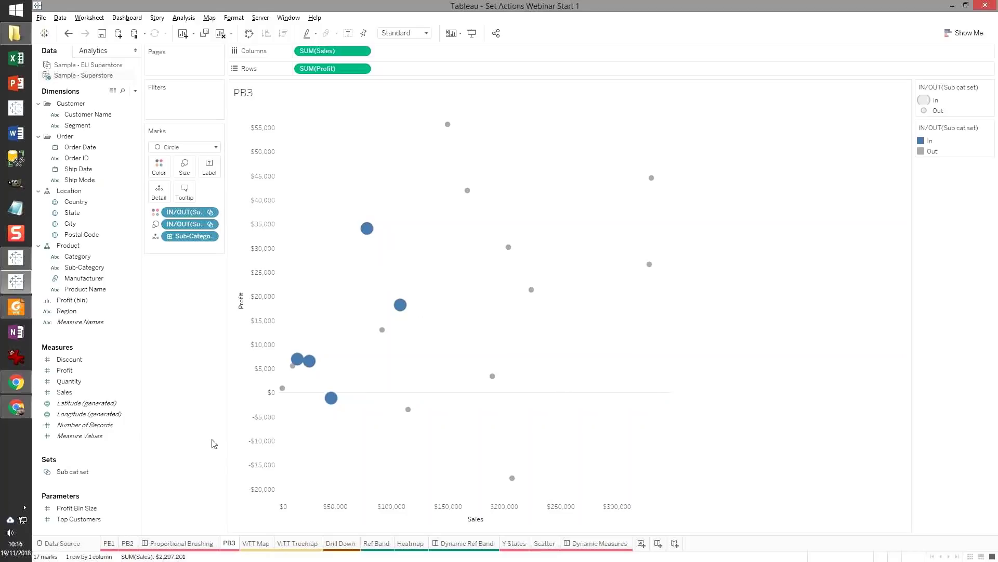
- Place PB3 beside the source chart on the Proportional Brushing dashboard and delete the legend container
click(186, 543)
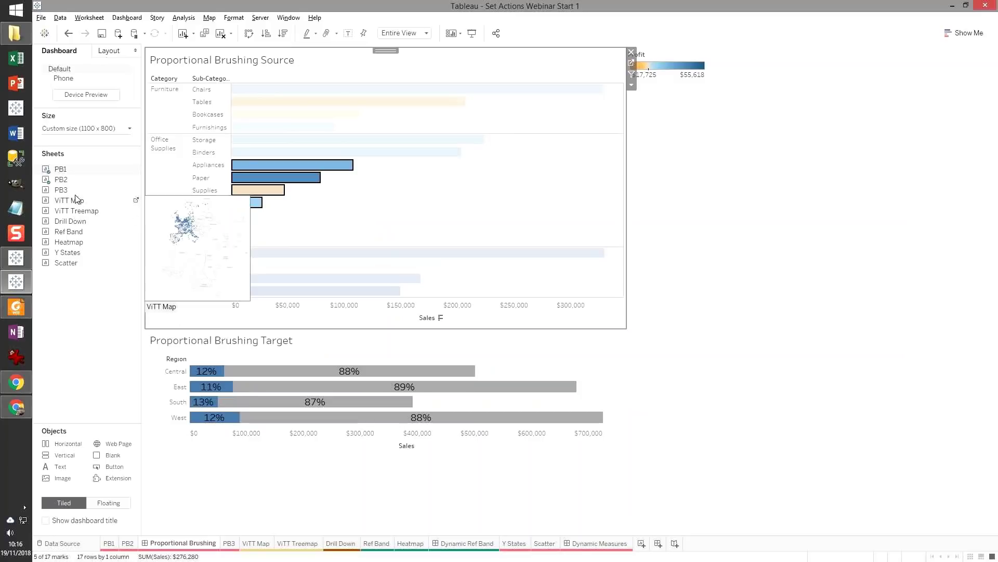
drag(71, 194, 510, 174)
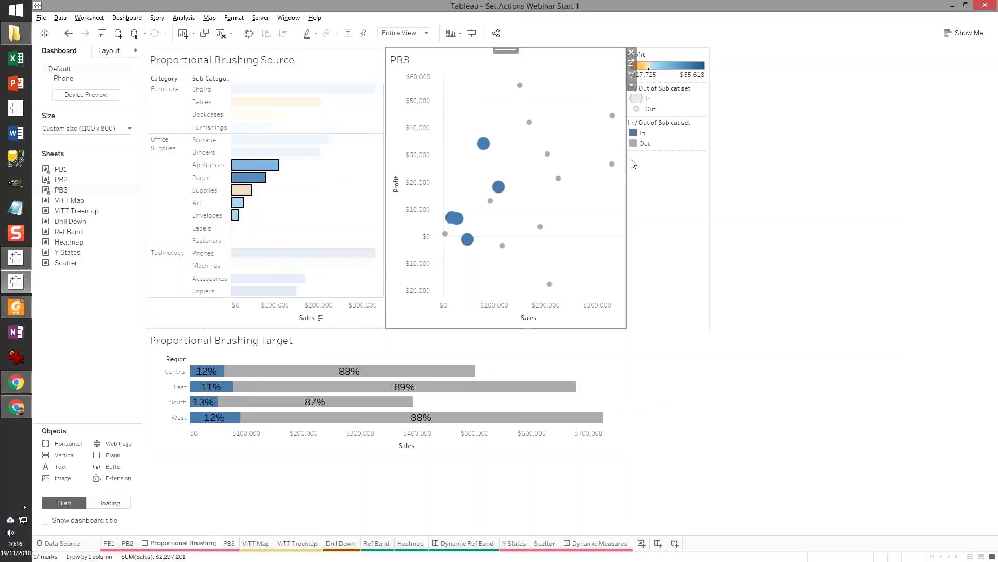
click(666, 173)
key(Delete)
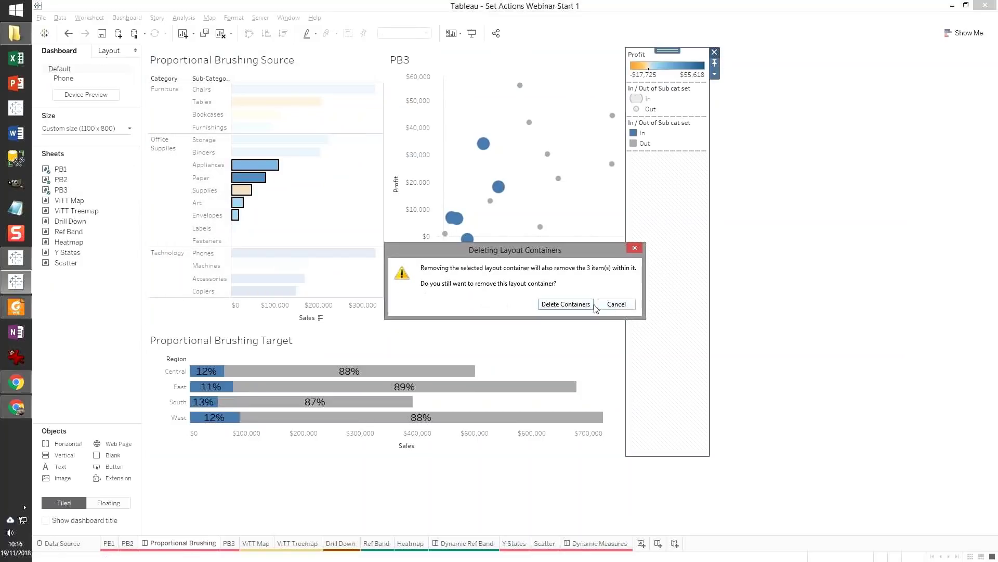
click(586, 306)
- Test the scatter plot's response by selecting the Storage through Art bars in the dashboard's source chart
click(329, 205)
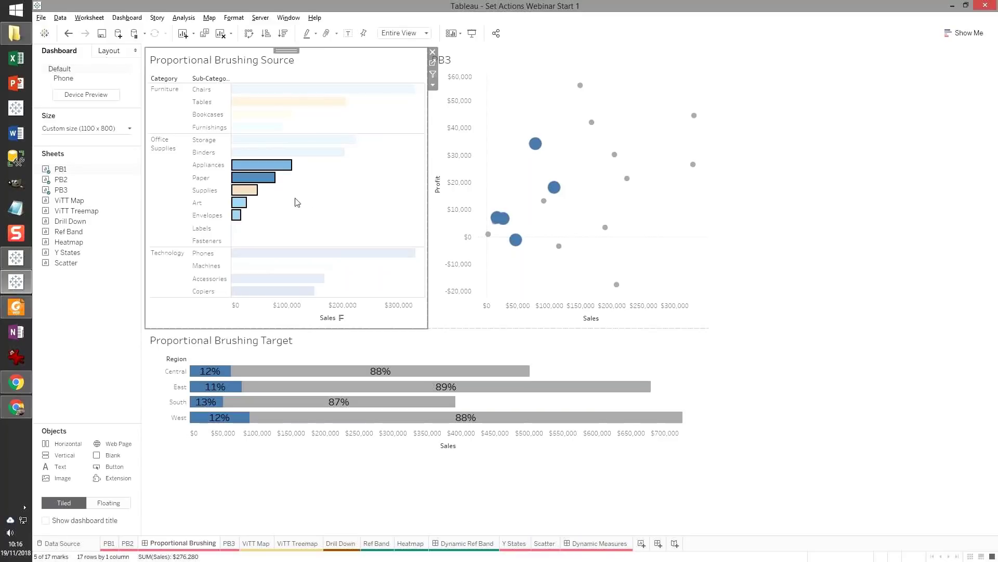
click(310, 188)
drag(334, 225, 242, 149)
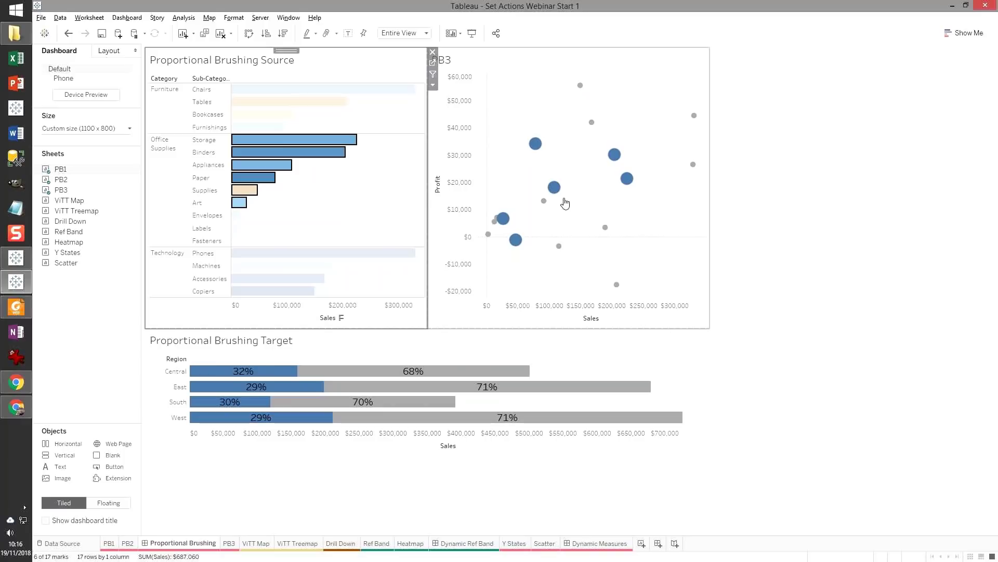
click(594, 188)
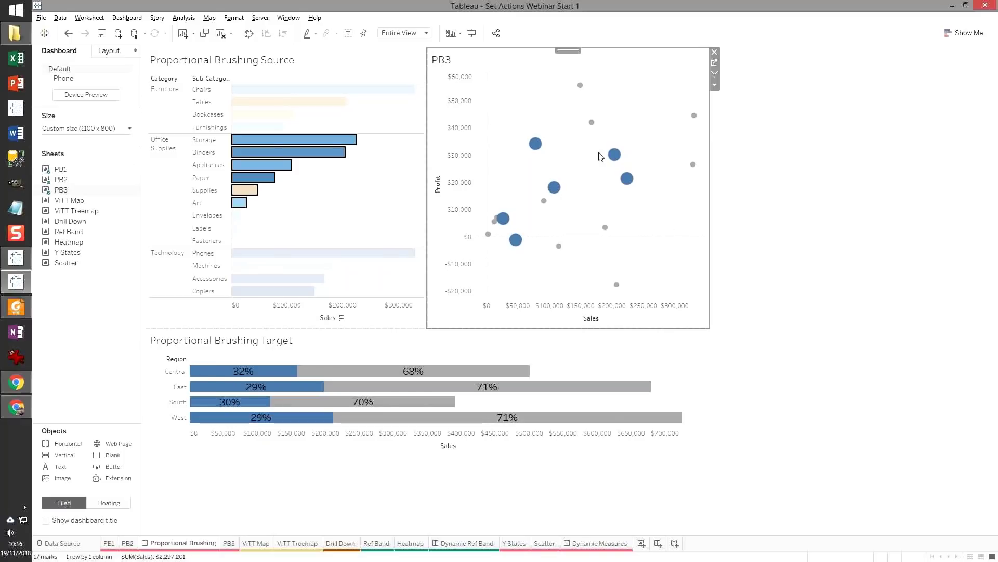
mouse_move(561, 189)
- On PB3, create a calculated field named selection label, begin its formula with IF, and enlarge the formula text
click(229, 544)
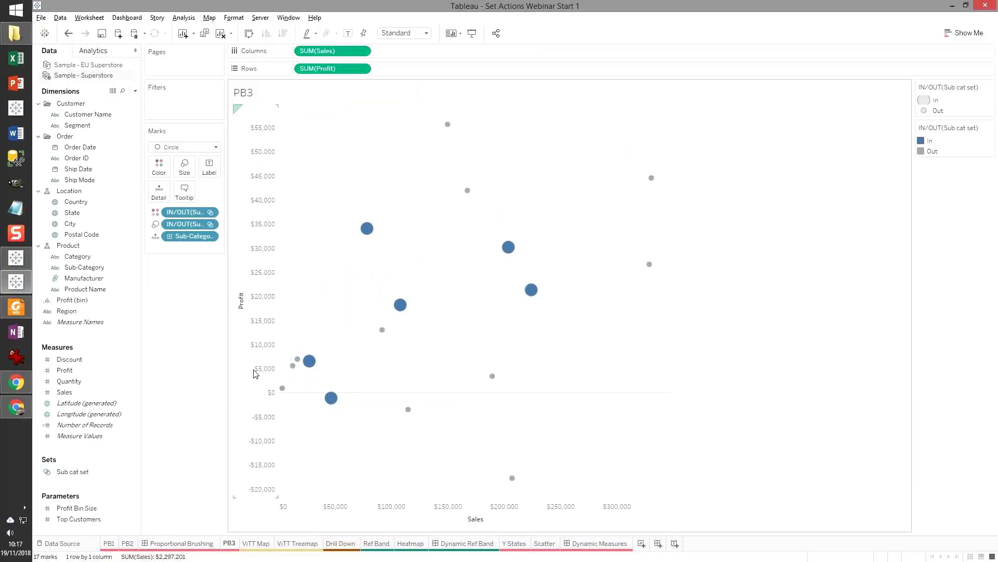
key(alt+a)
key(c)
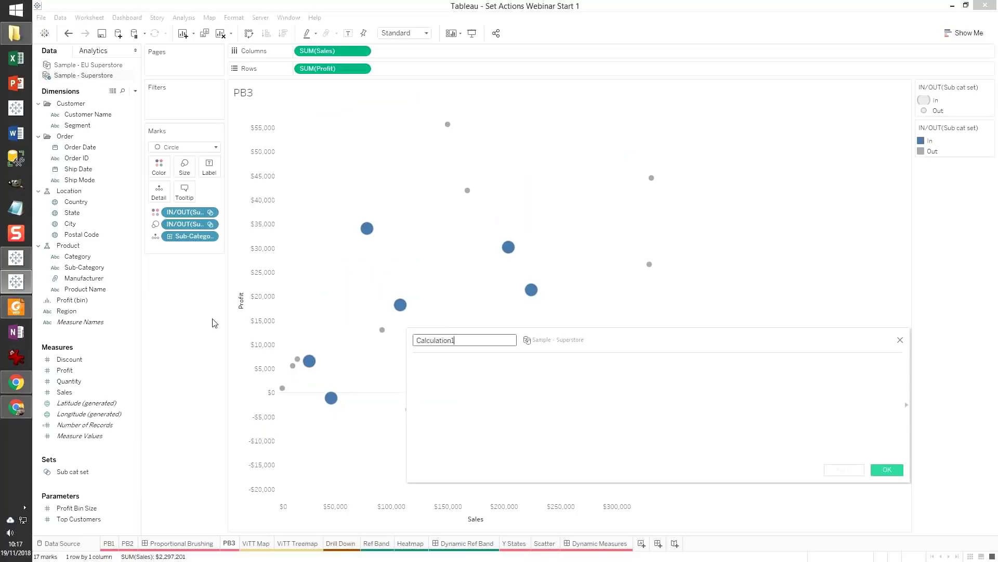
click(479, 376)
text(IF)
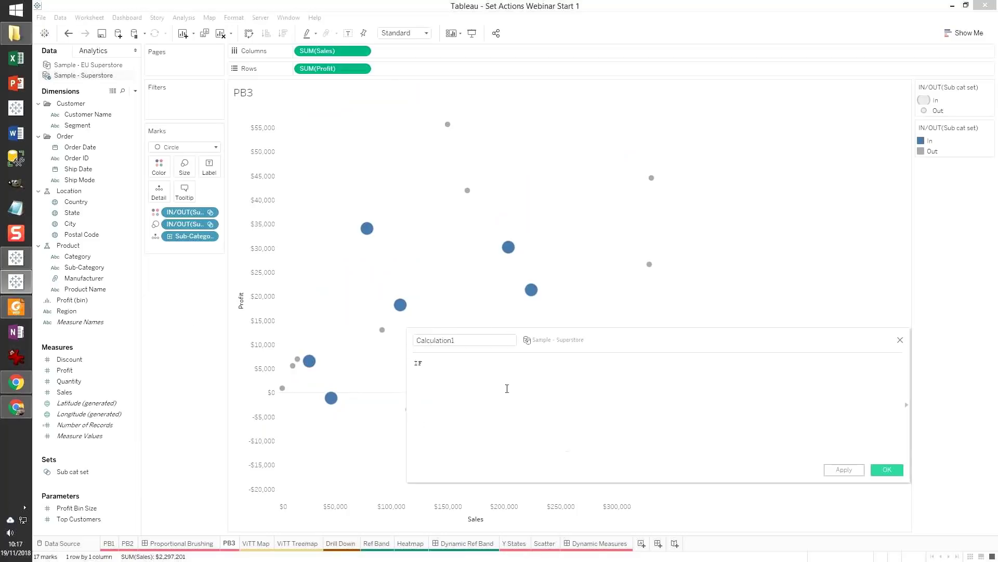
ctrl+scroll(512, 391, up, 2)
click(489, 340)
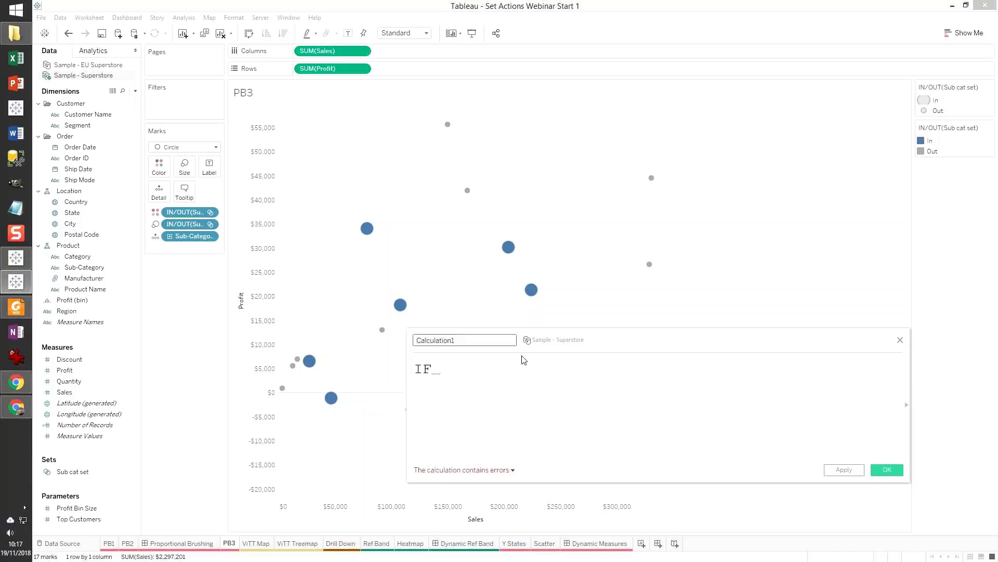
text(sele)
- Complete the selection label formula as IF [Sub cat set] THEN [Sub-Category] else "" END and save the field
click(520, 367)
drag(73, 471, 528, 387)
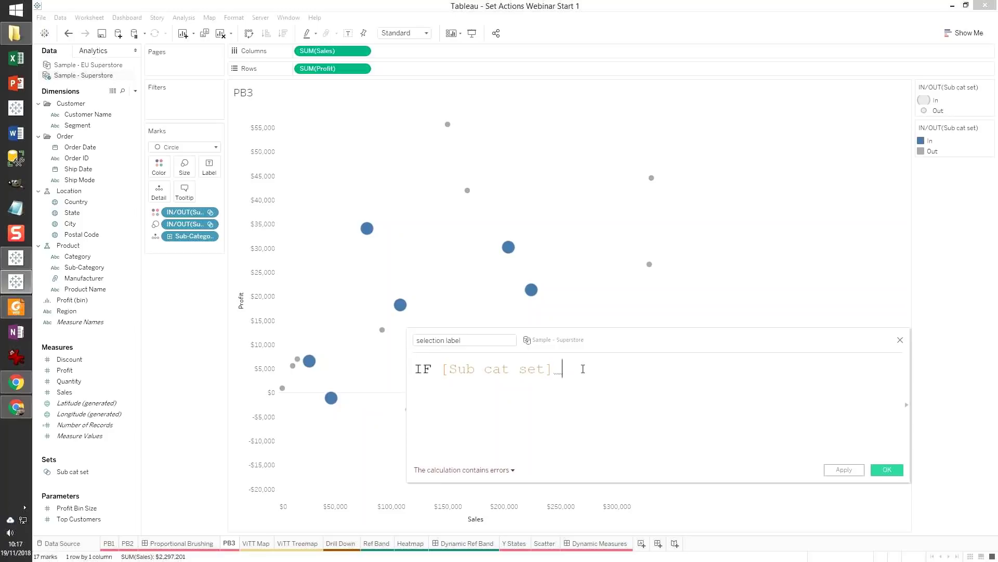
text(the)
key(Return)
text(sub)
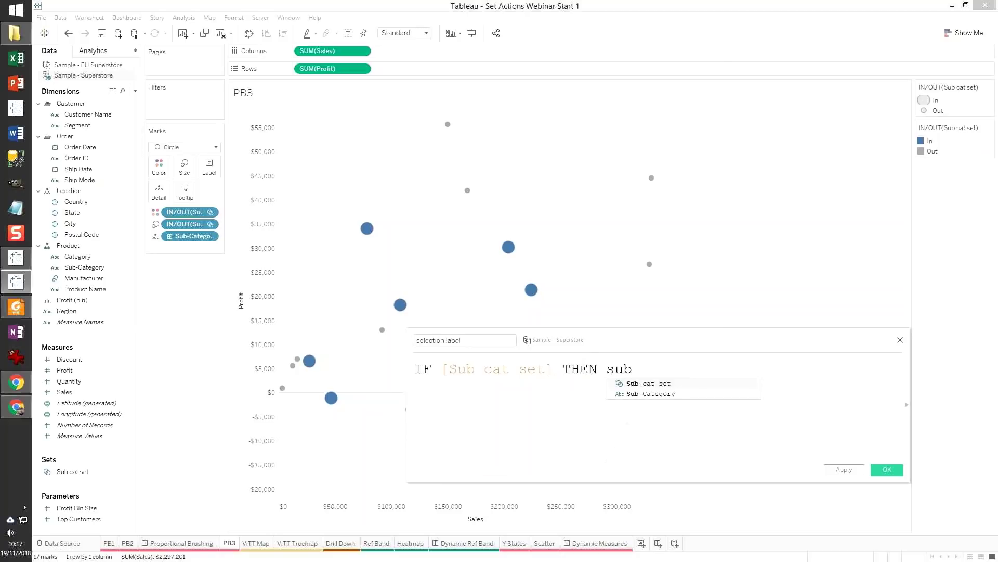
click(645, 393)
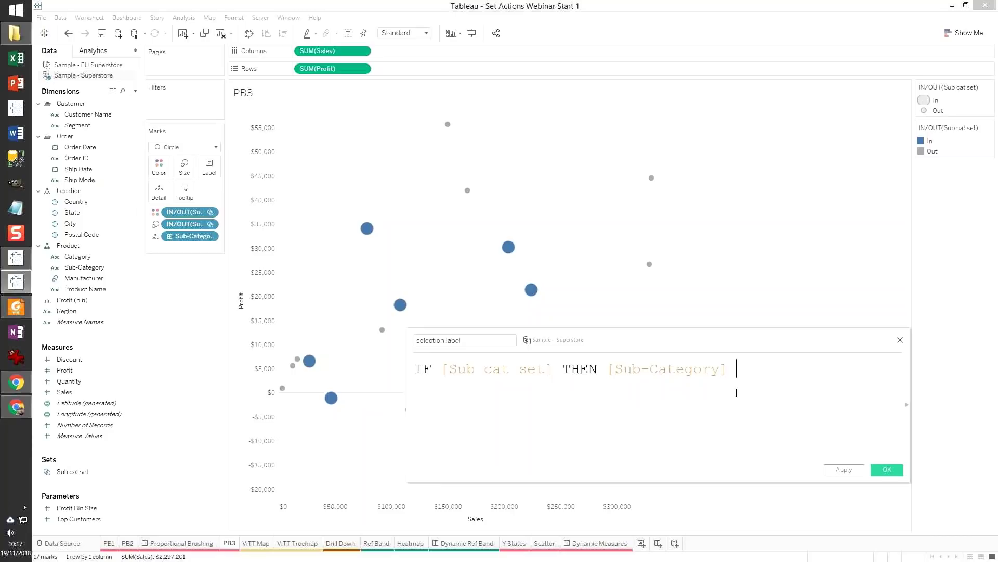
text(else "" end)
key(Return)
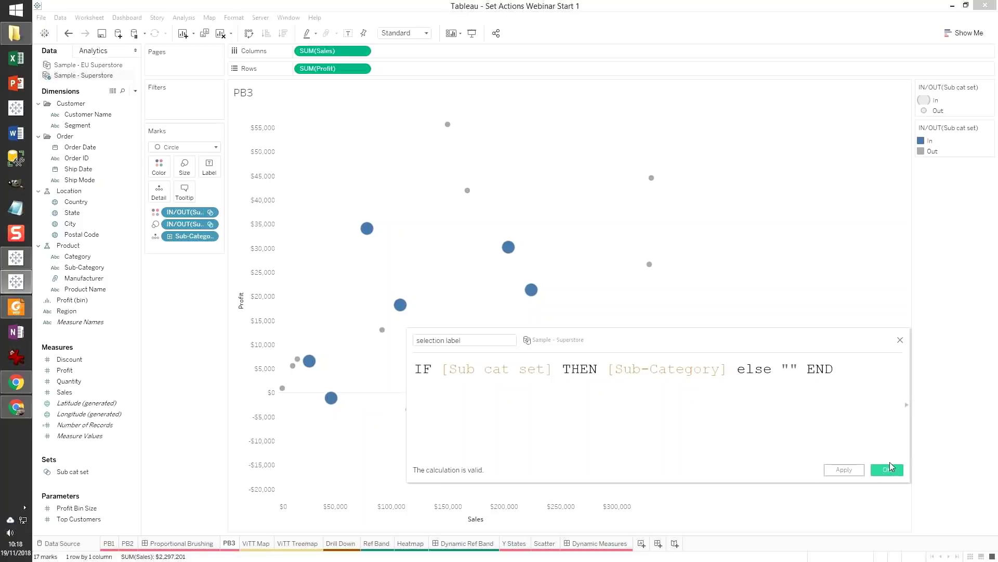
click(888, 470)
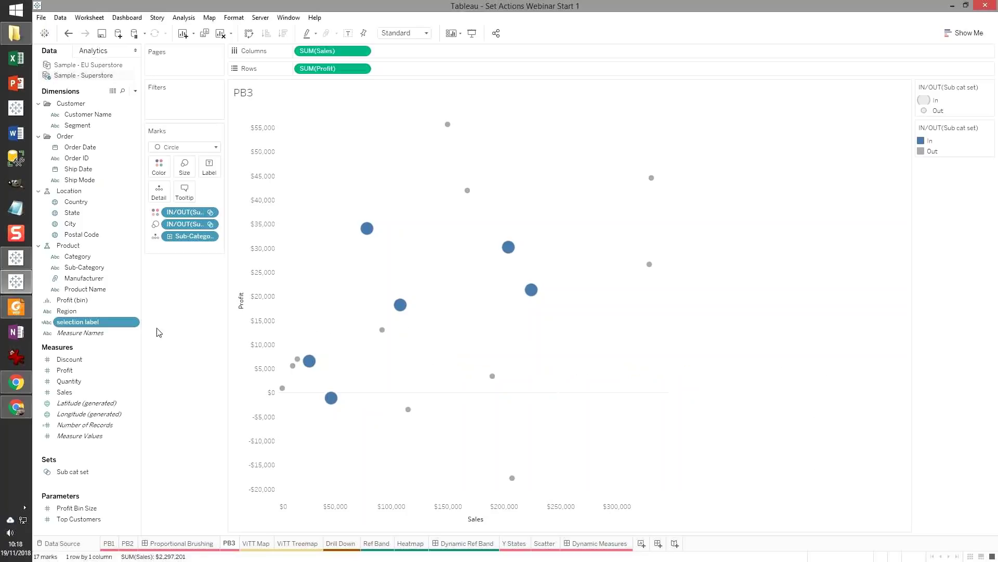
- Label the PB3 circles with the selection label field and set the label font size to 11
drag(105, 325, 212, 165)
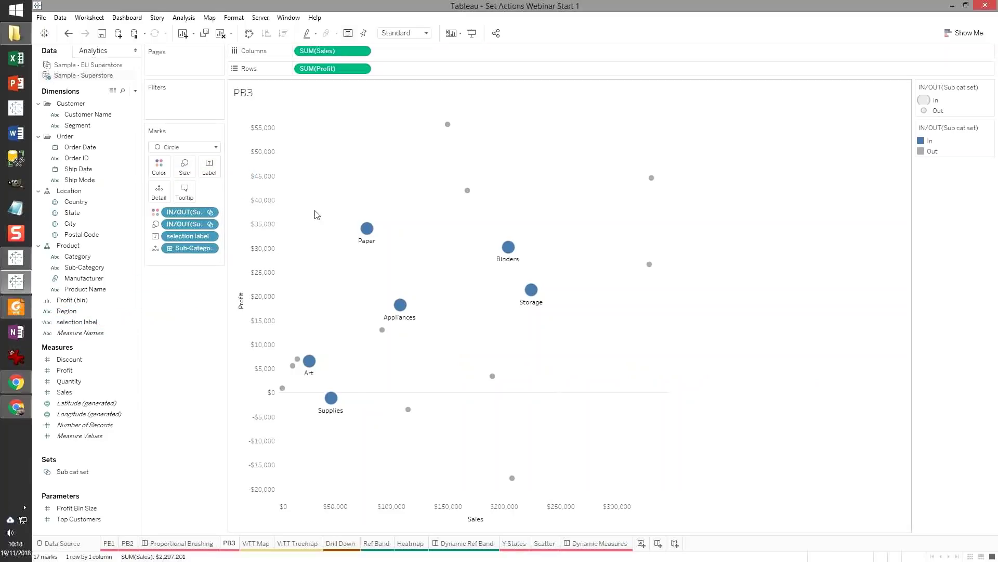
mouse_move(372, 249)
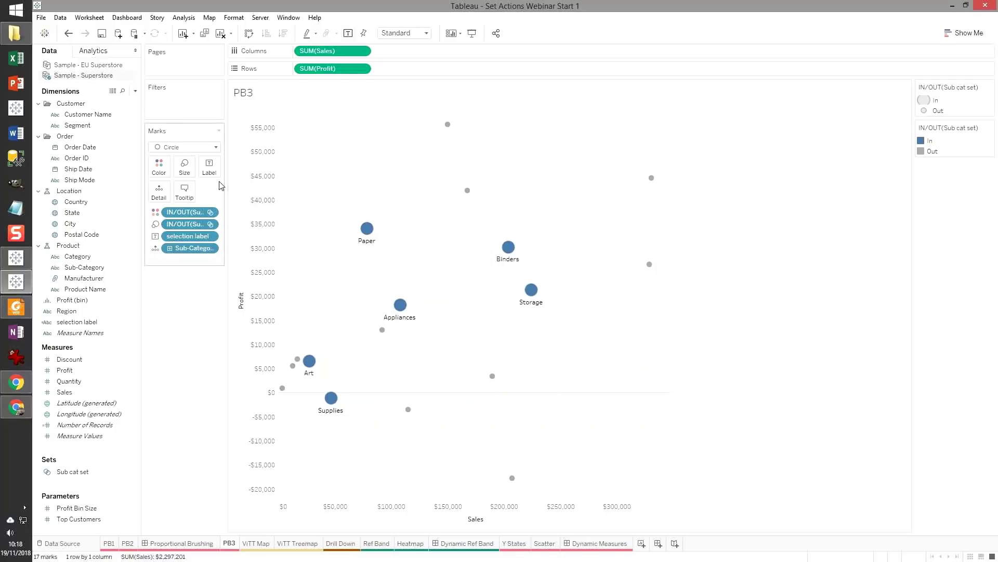
click(209, 167)
click(301, 235)
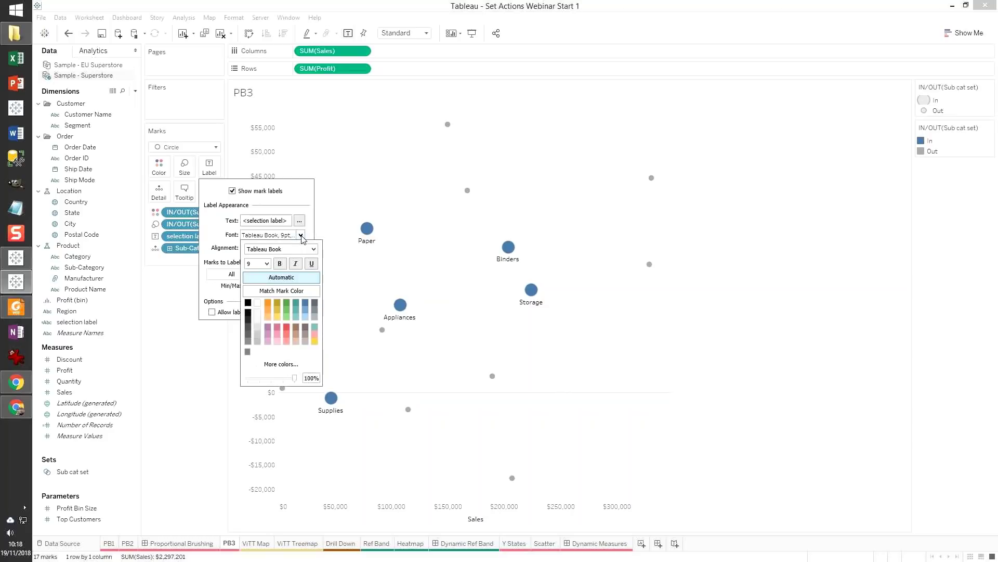
click(266, 264)
click(265, 298)
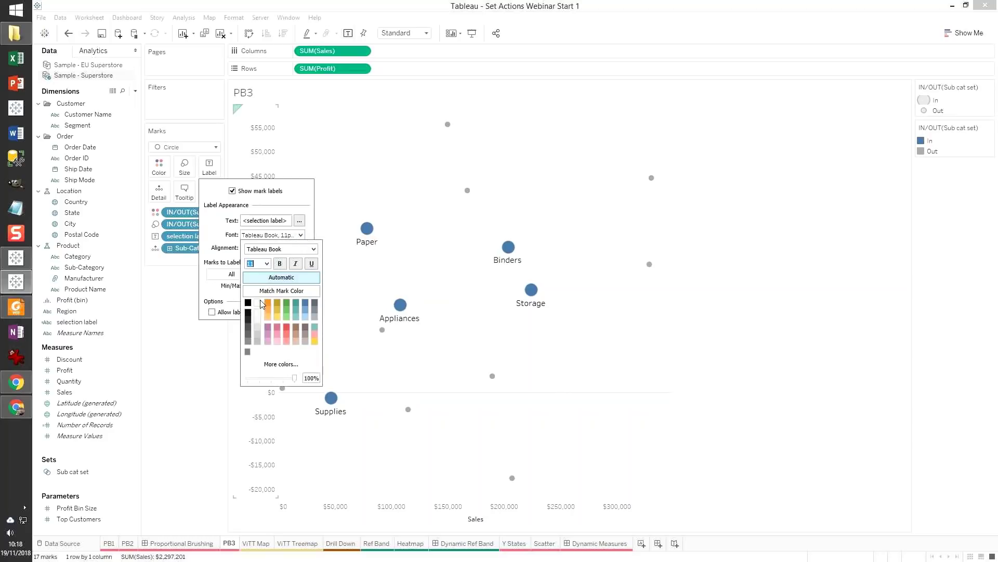
click(193, 403)
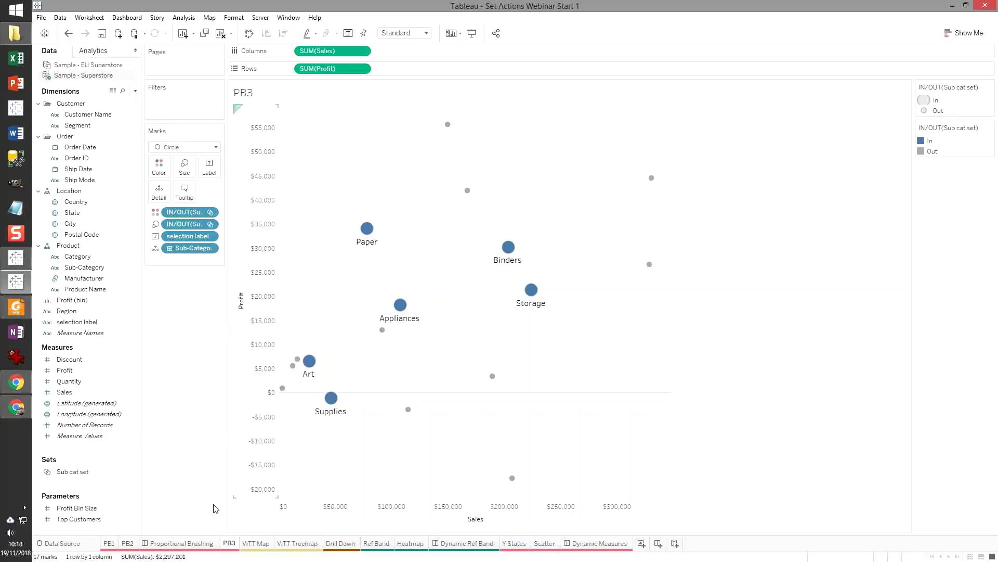
- Test the labelled scatter plot on the dashboard by selecting Chairs, Tables, Bookcases, Furnishings and Storage in the source chart, then clear the selection
click(182, 543)
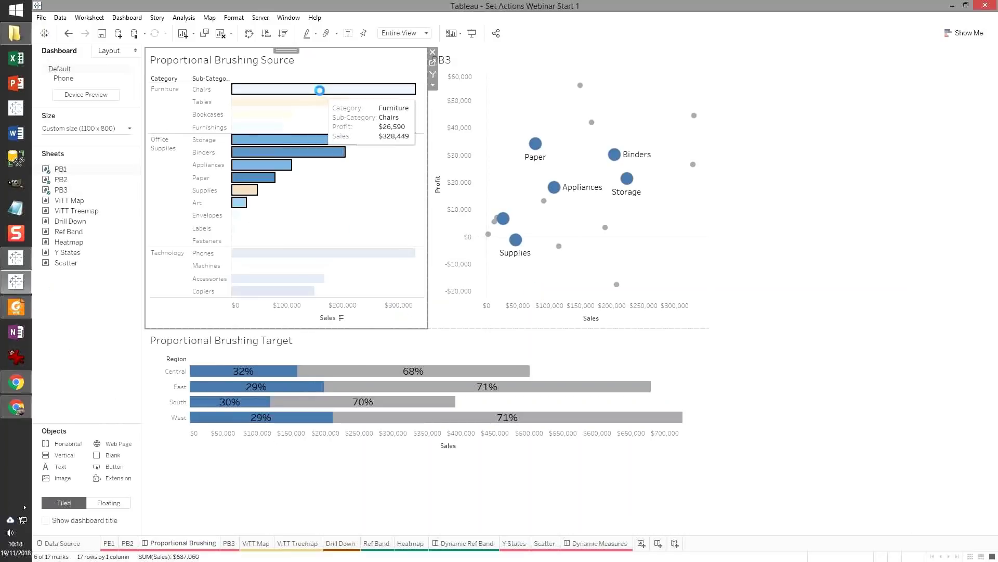
drag(321, 96, 301, 105)
ctrl+click(290, 102)
ctrl+click(272, 116)
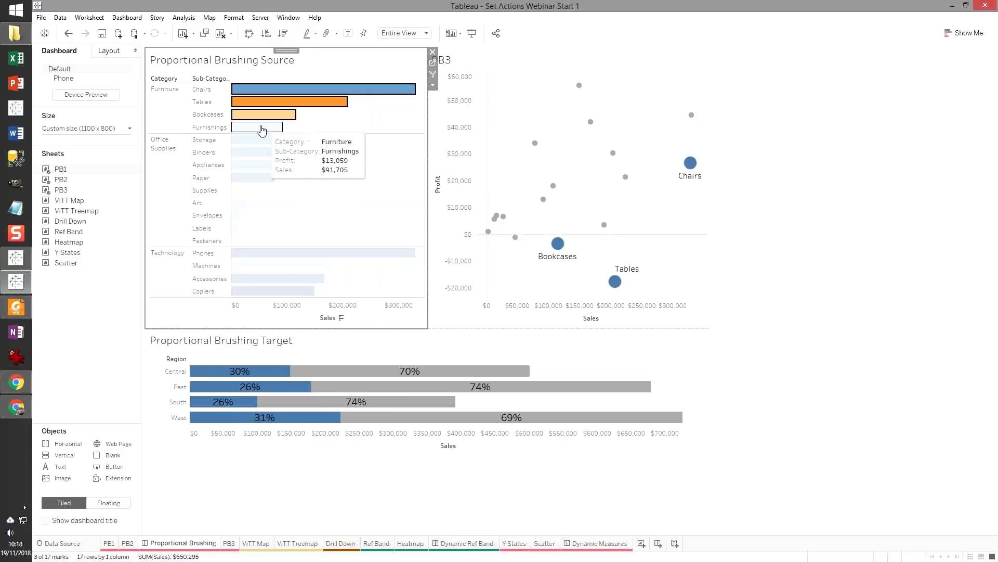
ctrl+click(262, 127)
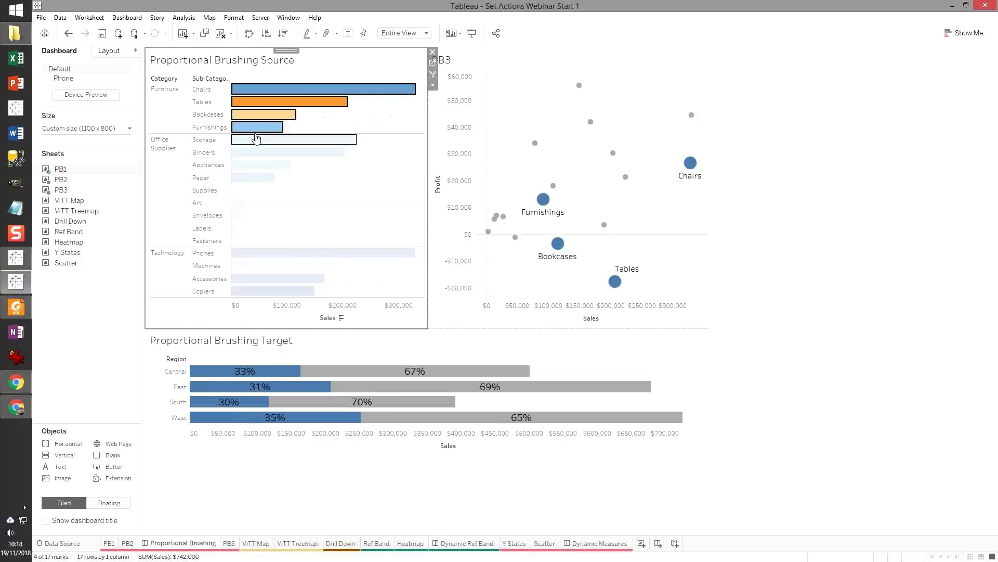
ctrl+click(254, 141)
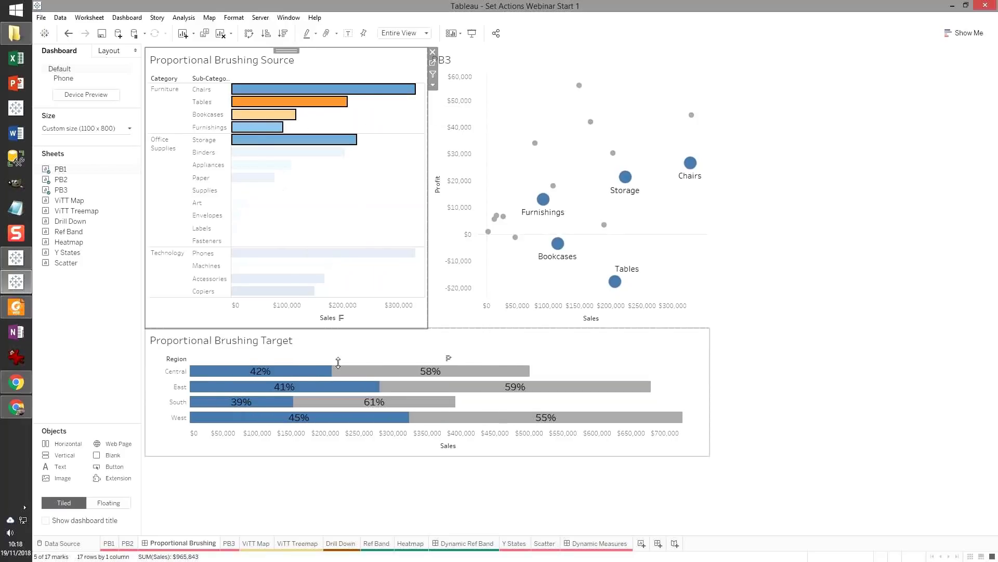
click(366, 197)
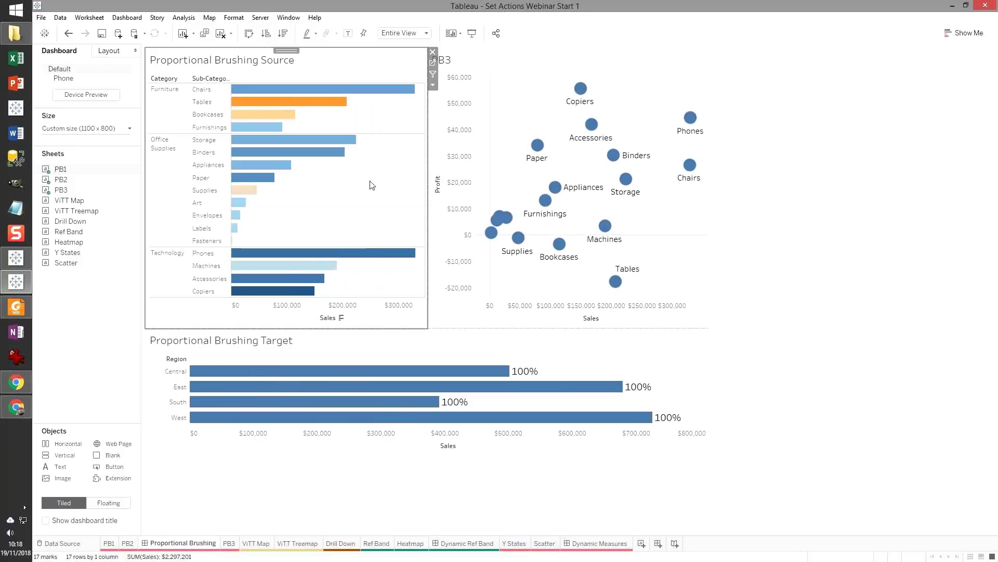
click(660, 203)
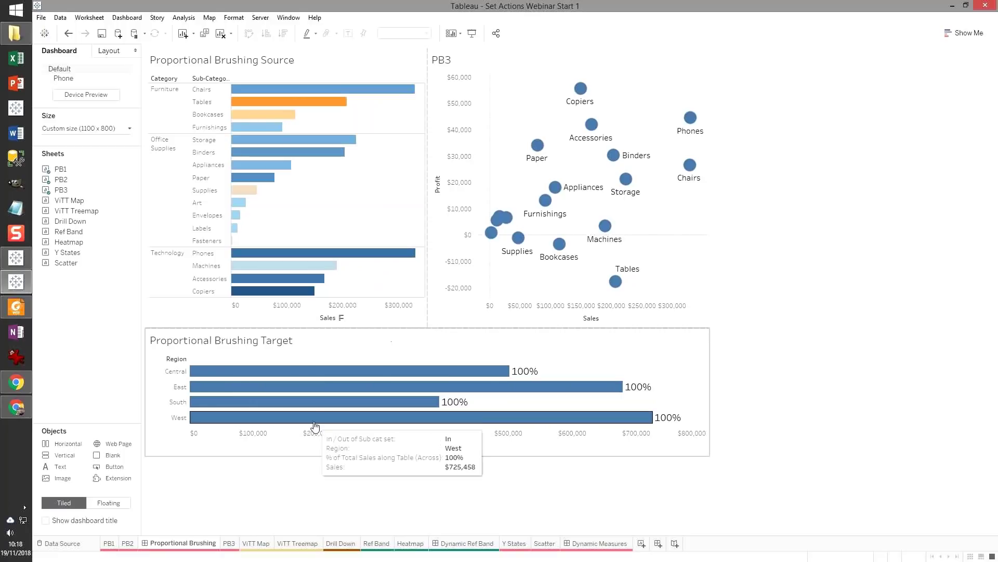
- On the ViTT Map sheet, color the European city marks by Sales Area
click(260, 543)
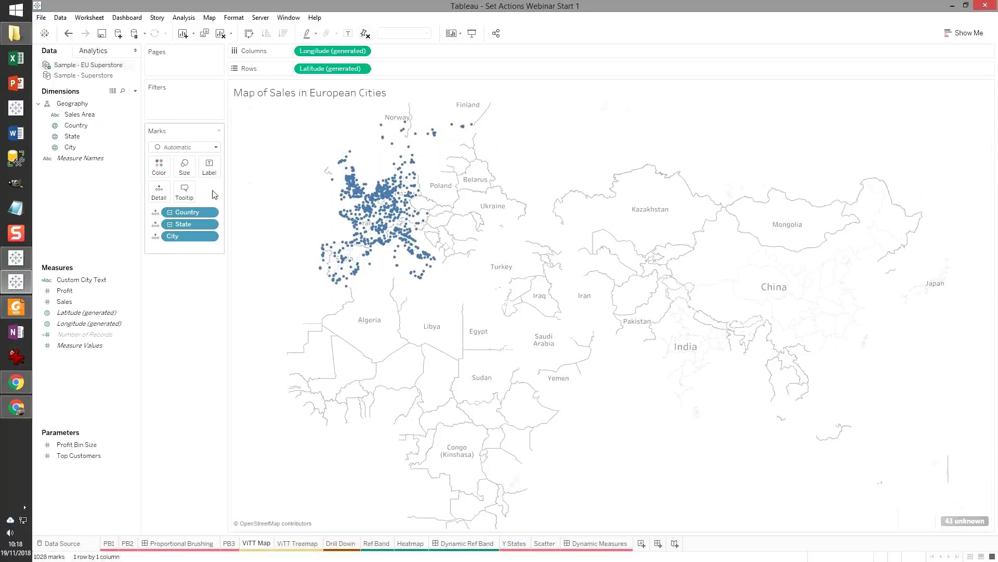
click(106, 117)
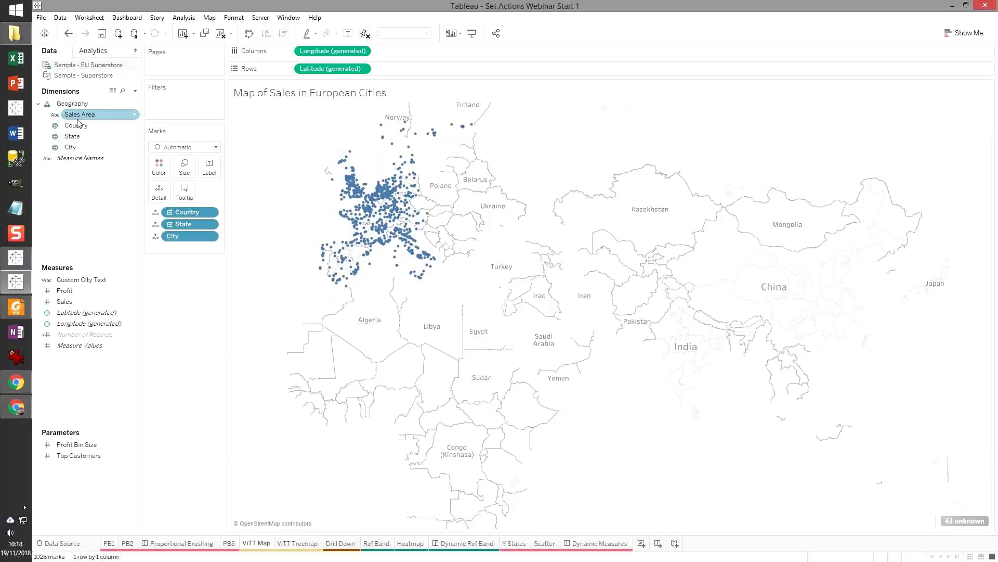
drag(83, 117, 159, 166)
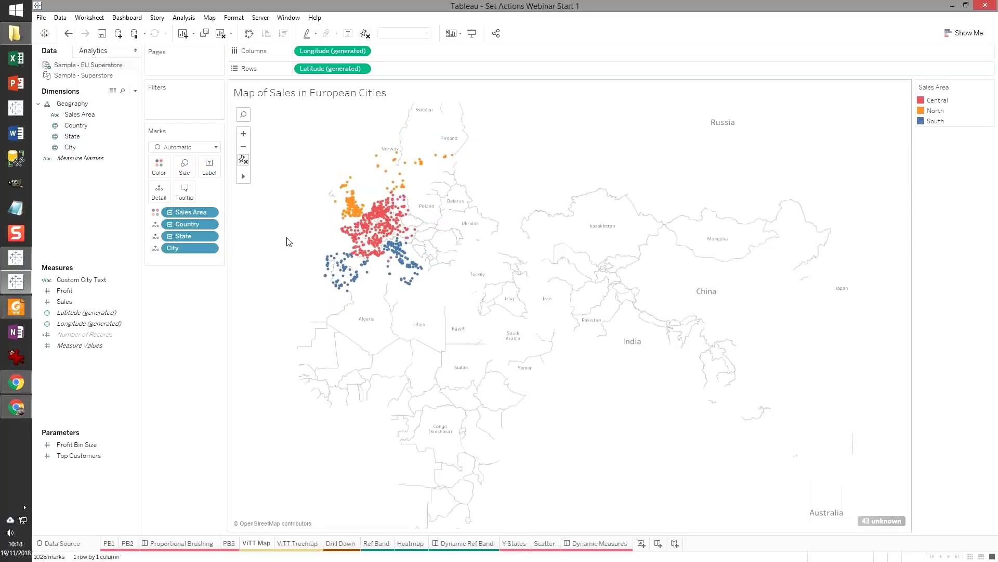
- Inspect a southern European city on the Dynamic Viz in Tooltips map in the Set Actions Webinar Demo workbook, then return to the Start 1 workbook
scroll(289, 242, up, 1)
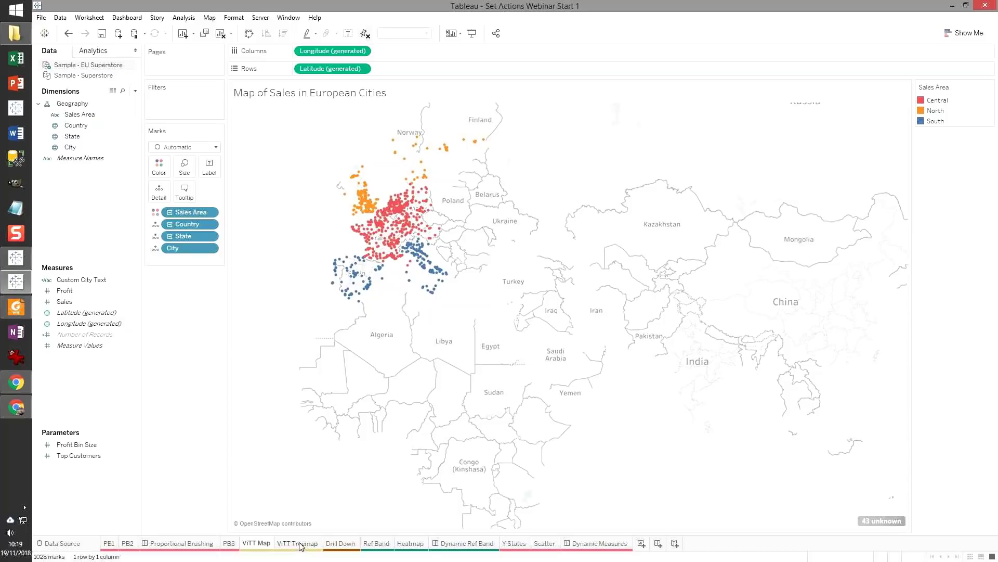
key(alt+Tab)
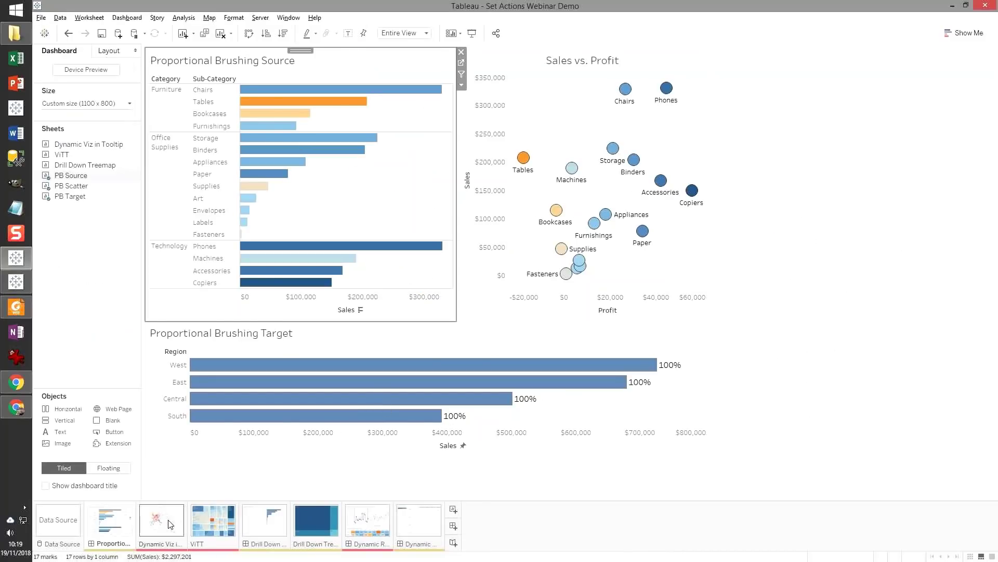
click(170, 524)
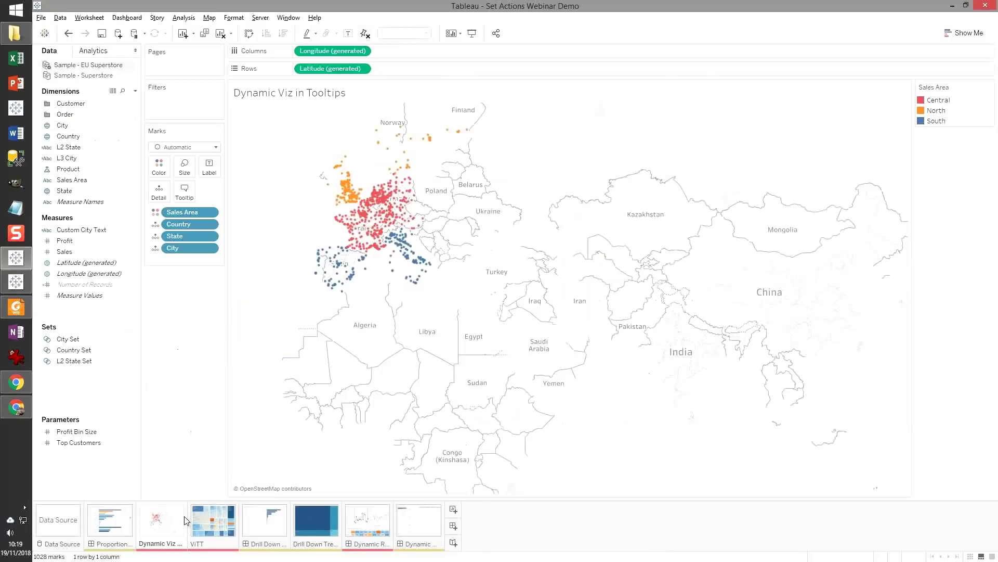
click(421, 262)
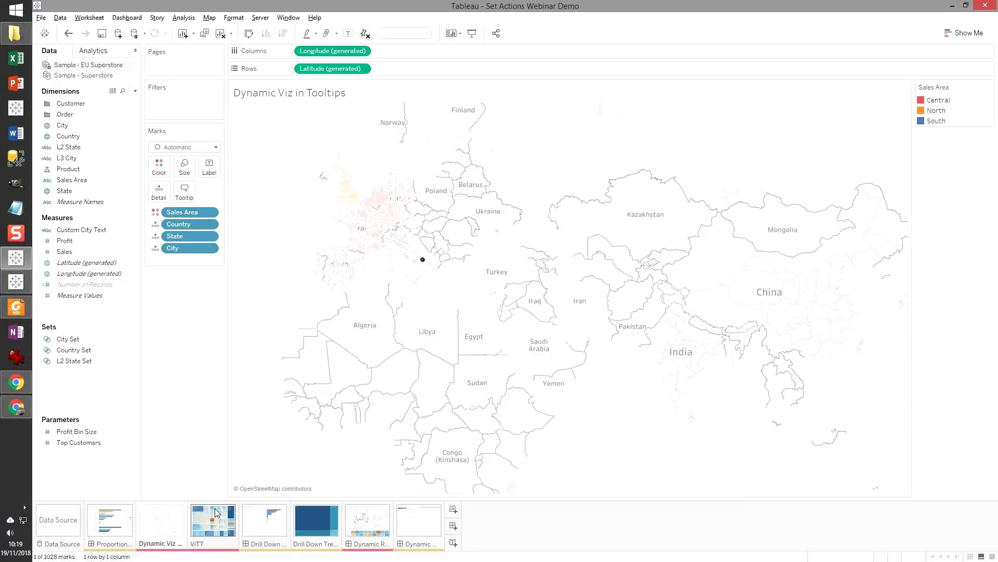
click(196, 512)
key(alt+Tab)
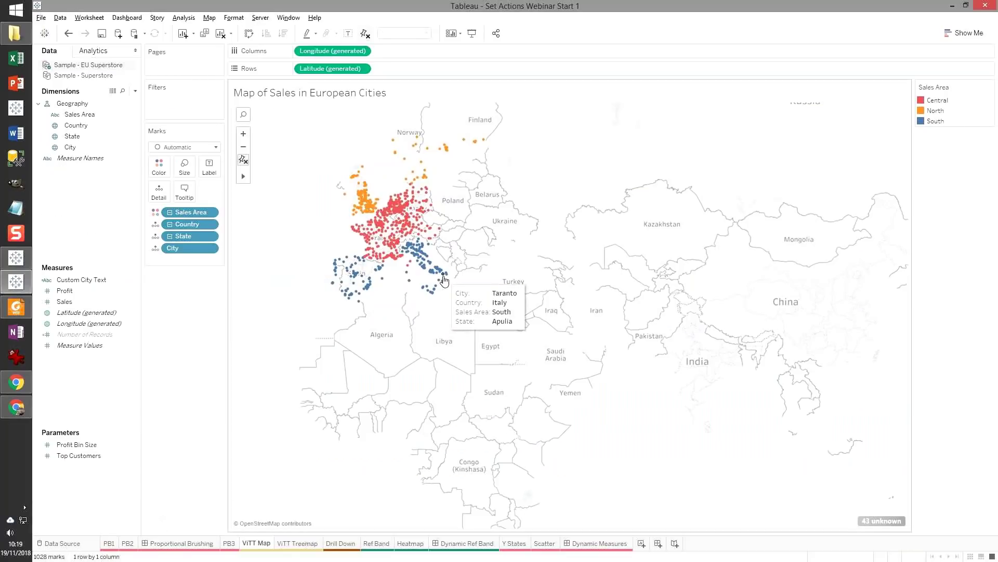
- On the ViTT Treemap sheet, build a treemap of Sales by Country, State and City, colored by Profit
click(286, 546)
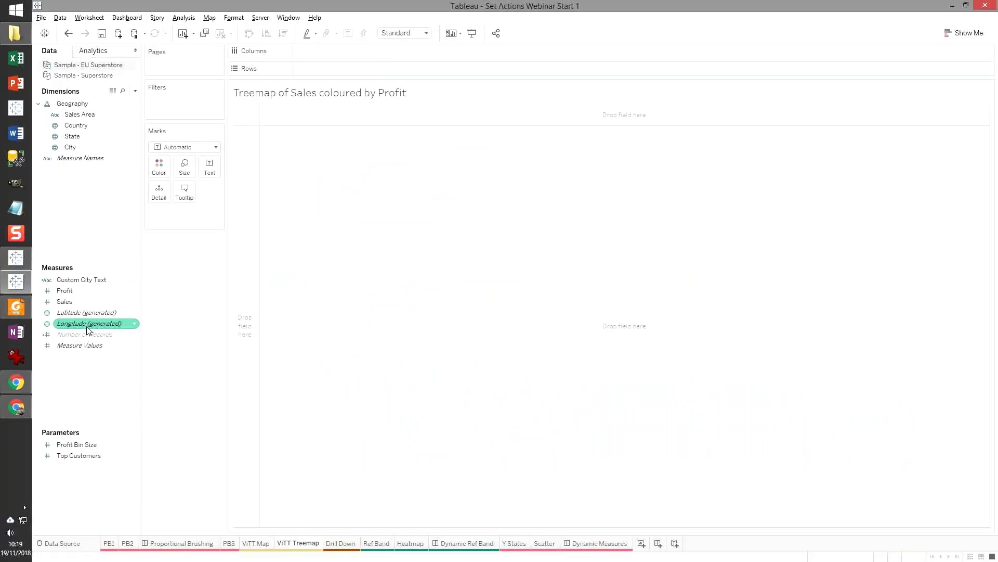
click(96, 302)
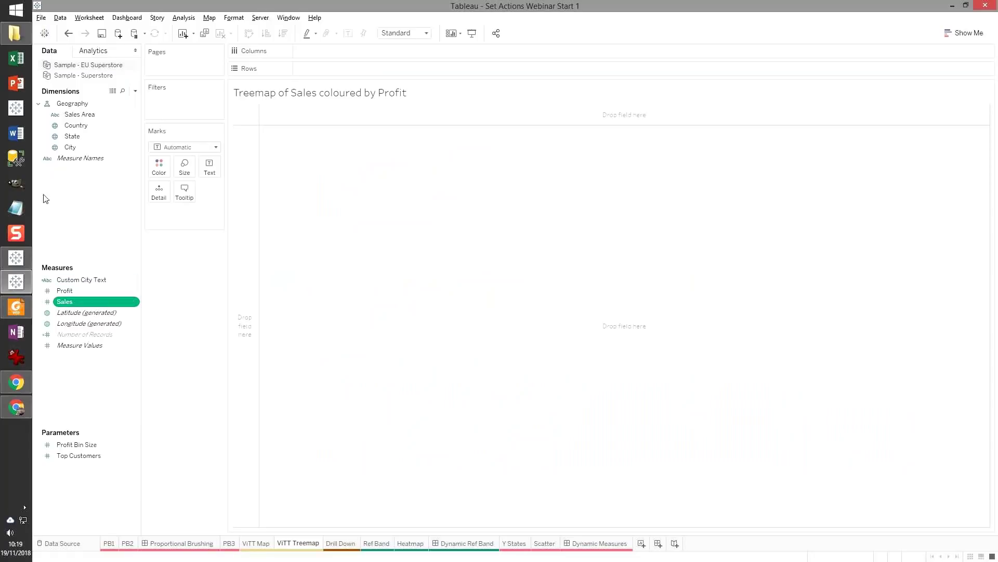
ctrl+click(73, 147)
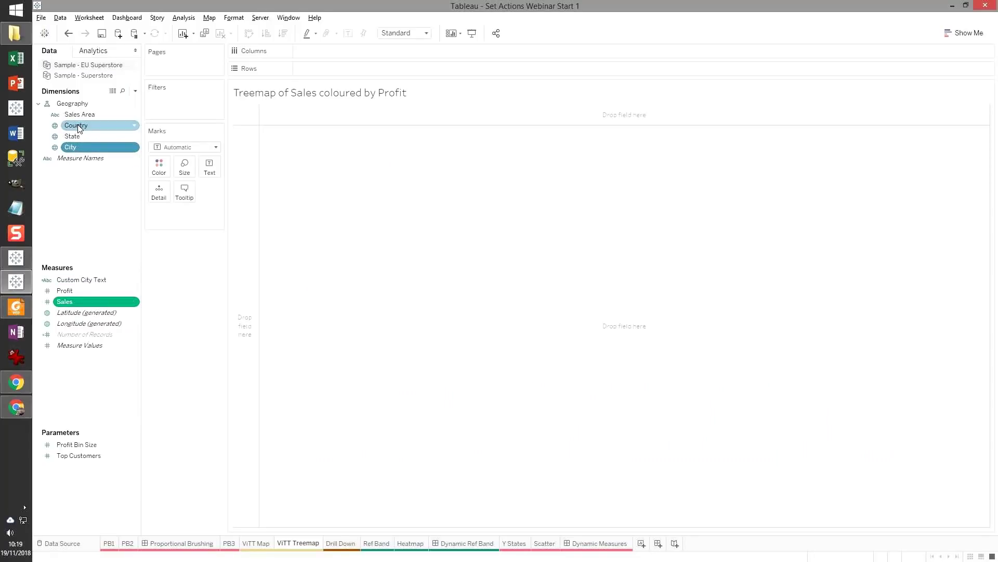
shift+click(78, 126)
click(966, 33)
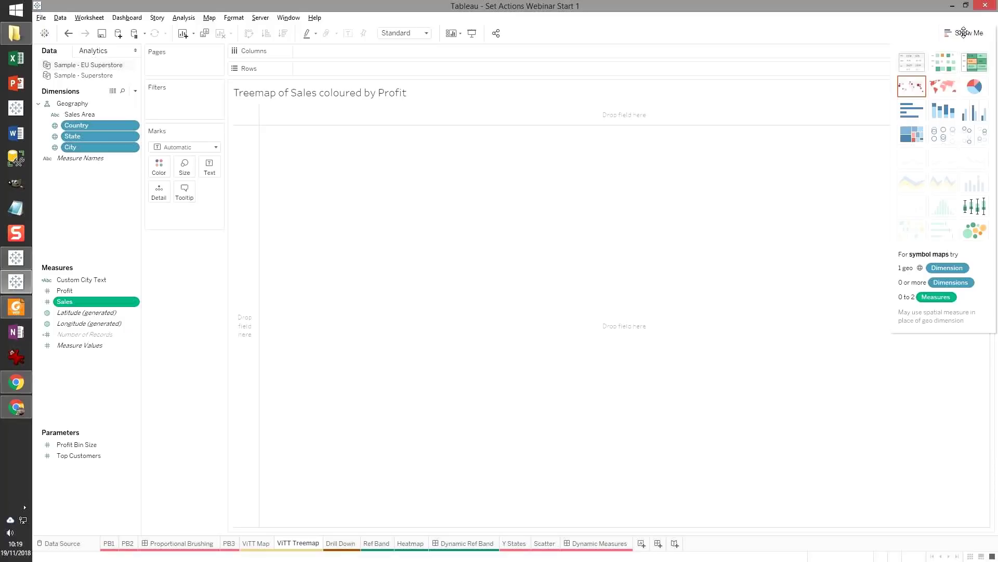
click(912, 134)
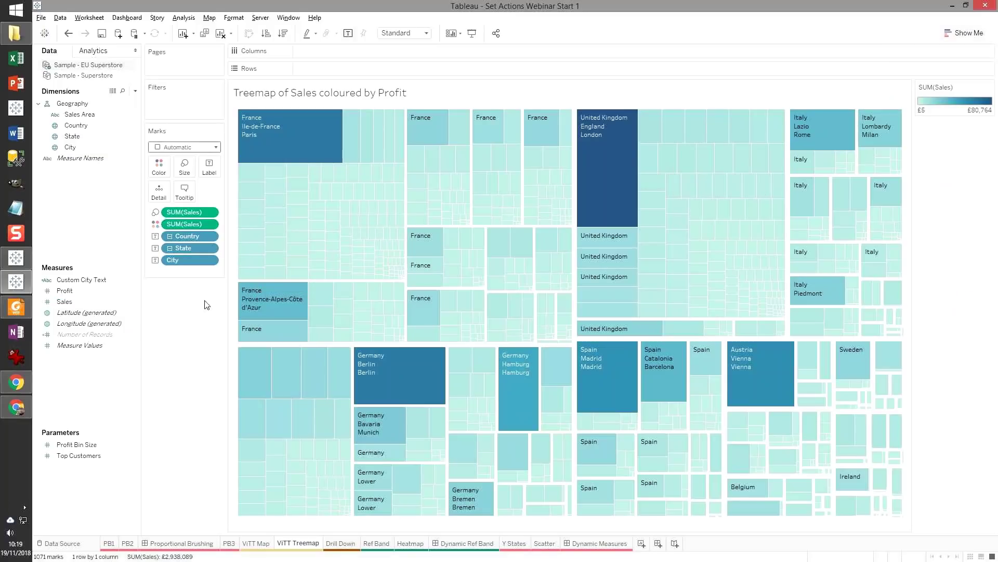
drag(79, 296, 183, 227)
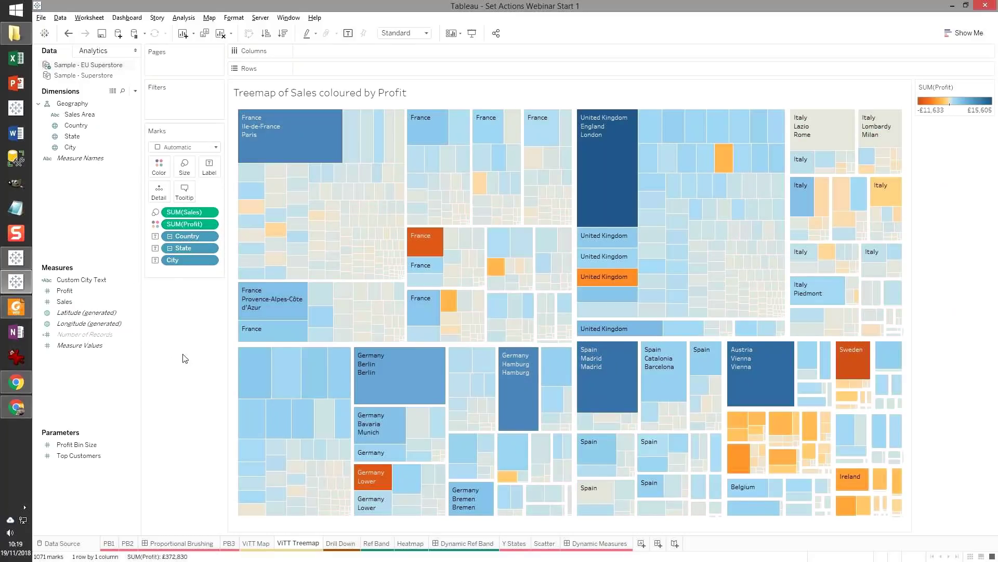
mouse_move(318, 147)
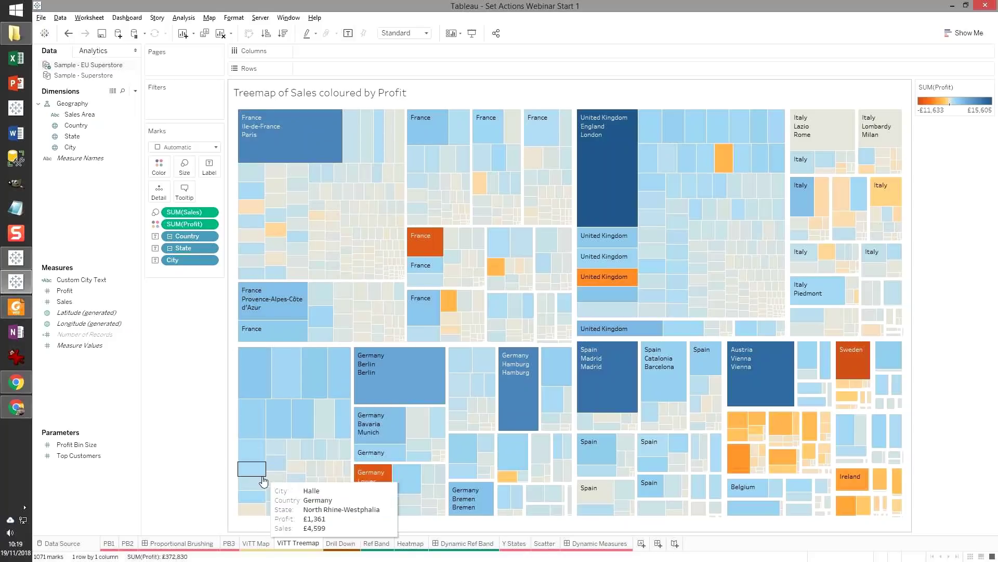
- On the ViTT Map sheet, insert the ViTT Treemap sheet into the tooltip below the existing fields
click(264, 544)
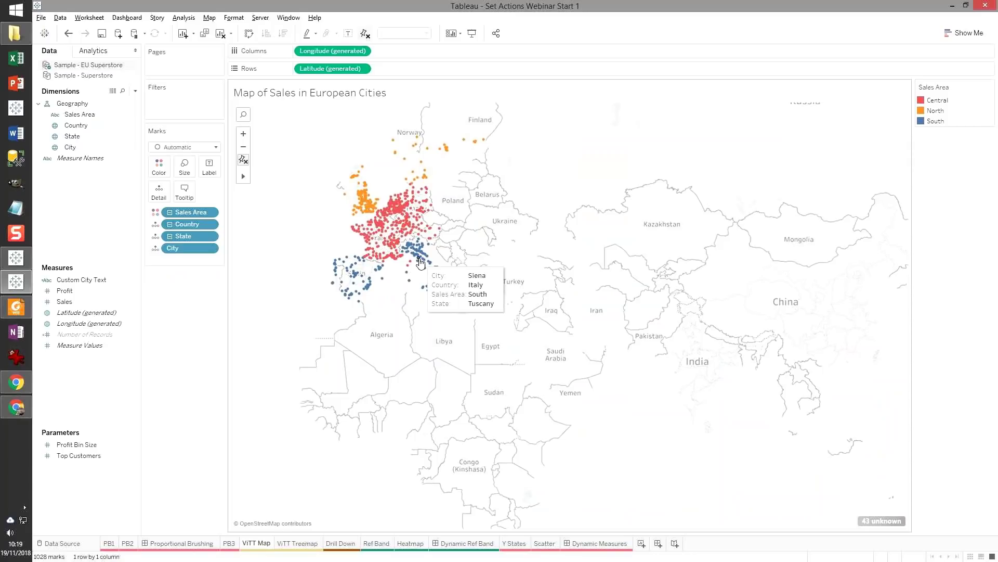
click(190, 197)
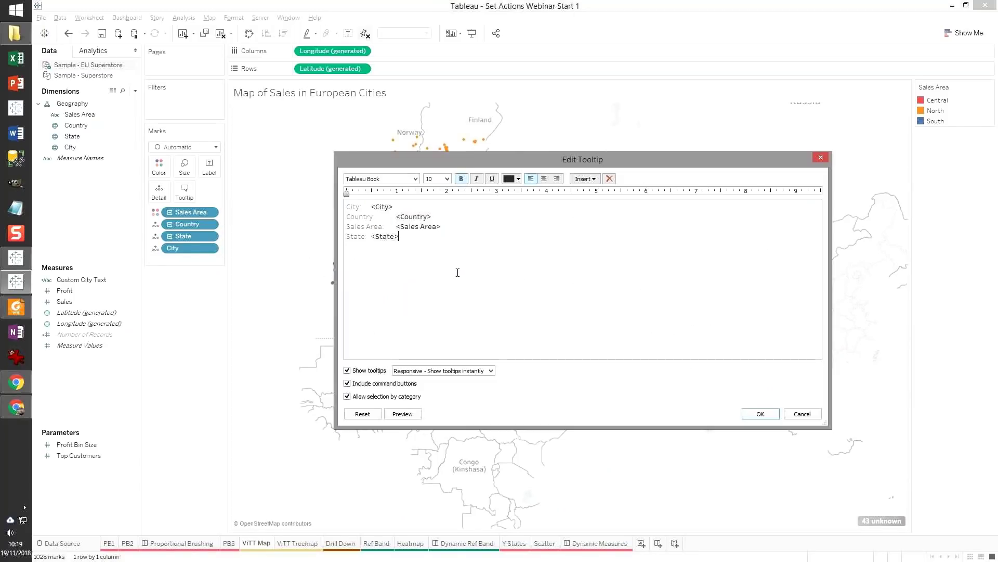
click(585, 179)
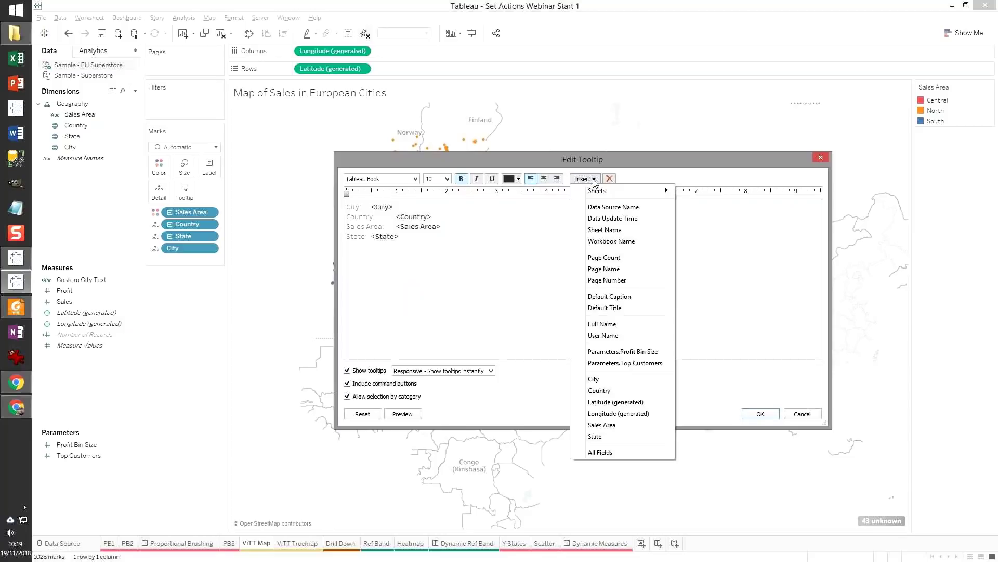
mouse_move(603, 191)
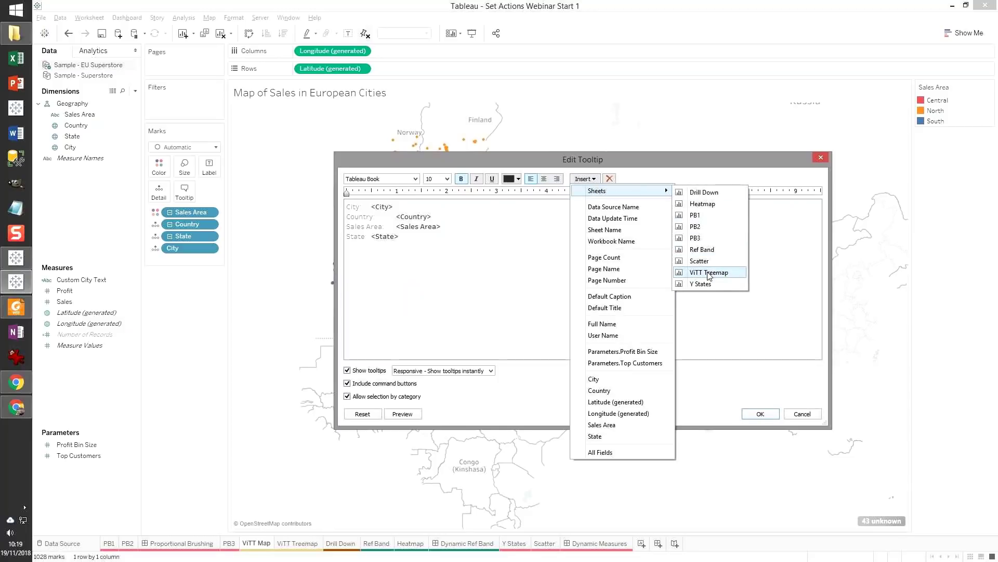
click(727, 271)
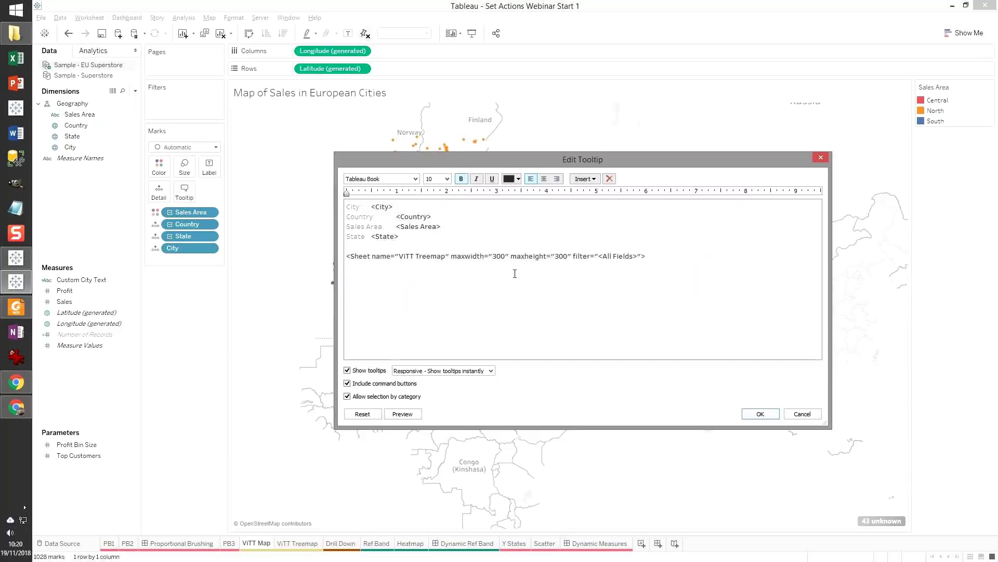
- Reorder the tooltip's field lines to Sales Area, Country, State and City
click(352, 207)
drag(347, 227, 347, 237)
key(ctrl+c)
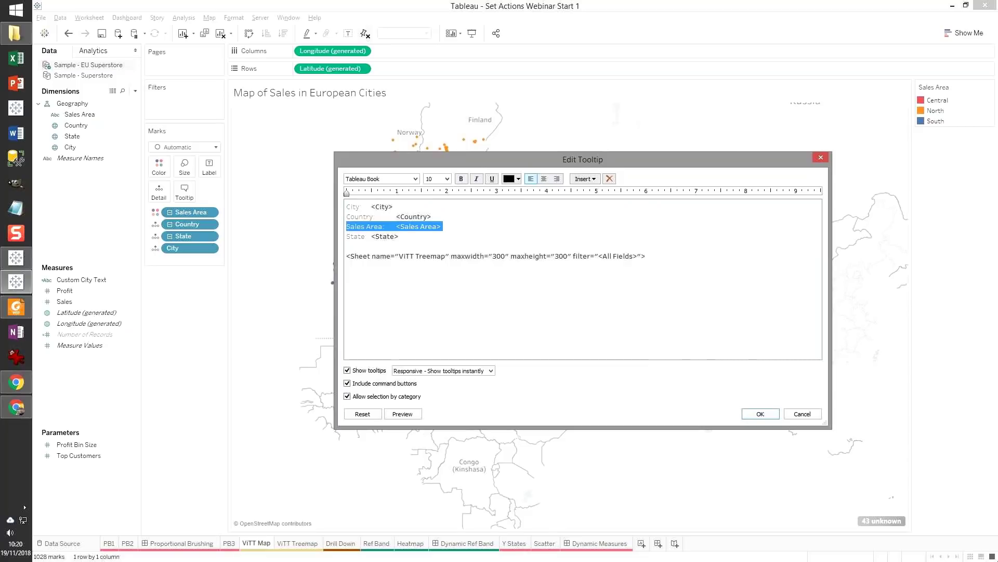
key(Delete)
key(ctrl+v)
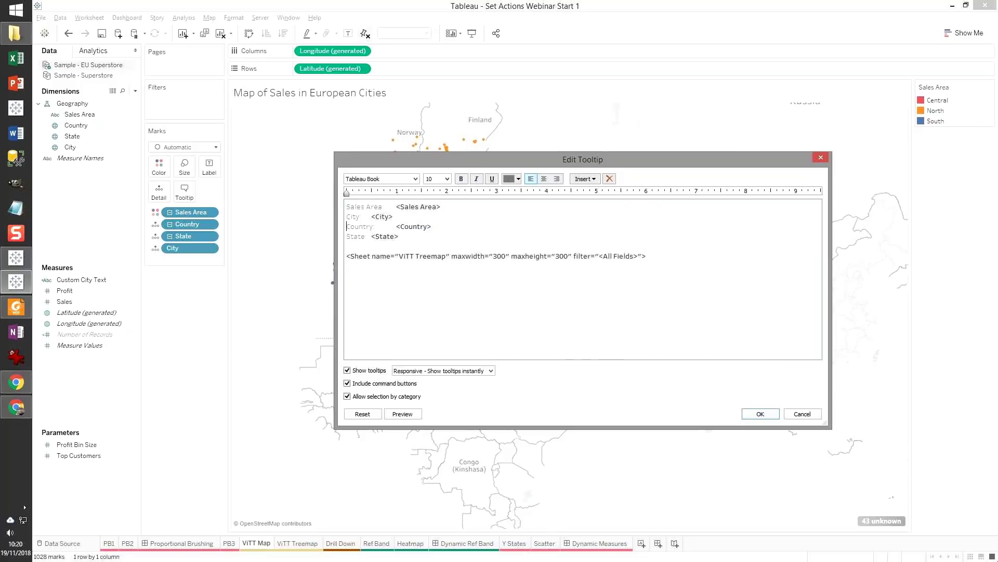
key(Down)
key(shift+Down)
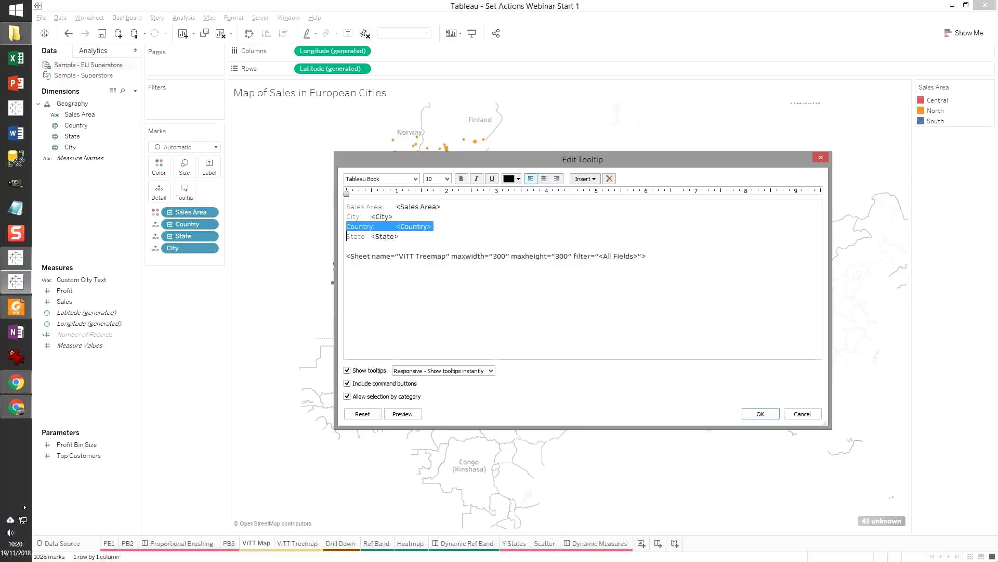
key(ctrl+x)
key(Up)
key(ctrl+v)
key(shift+Down)
key(ctrl+x)
key(Down)
key(ctrl+v)
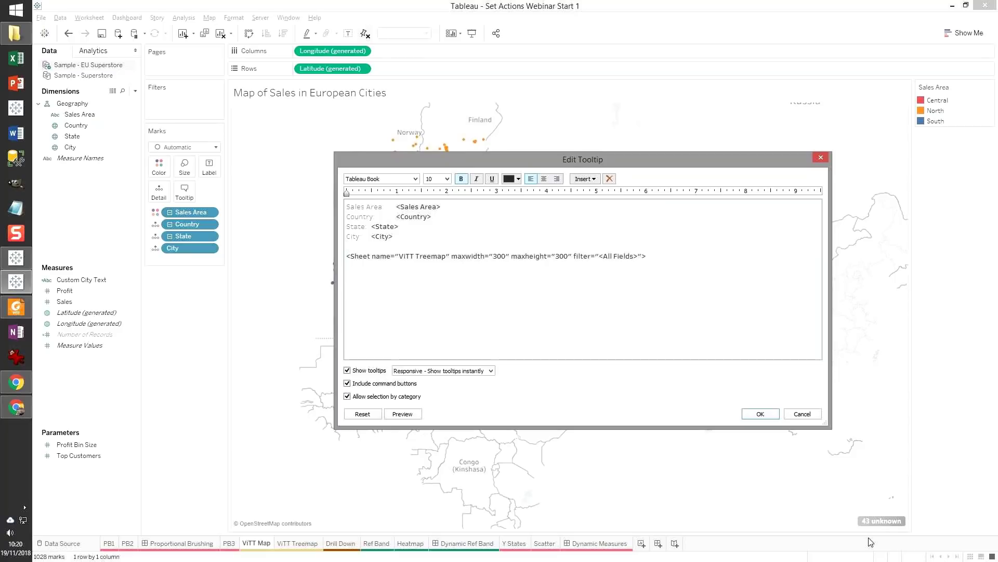
- Exclude command buttons from the tooltip, apply the changes and preview the tooltip on a southern city
click(376, 388)
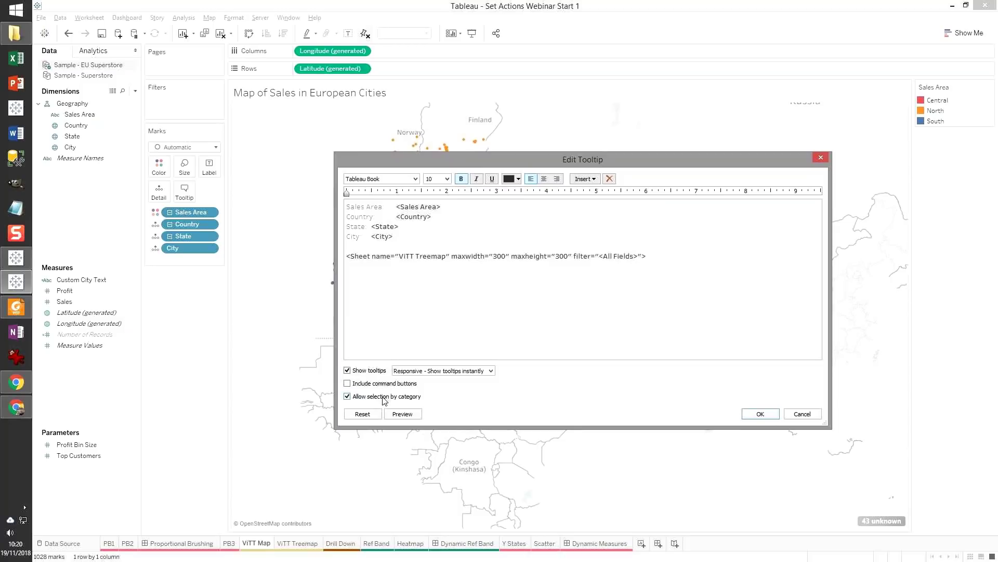
click(760, 414)
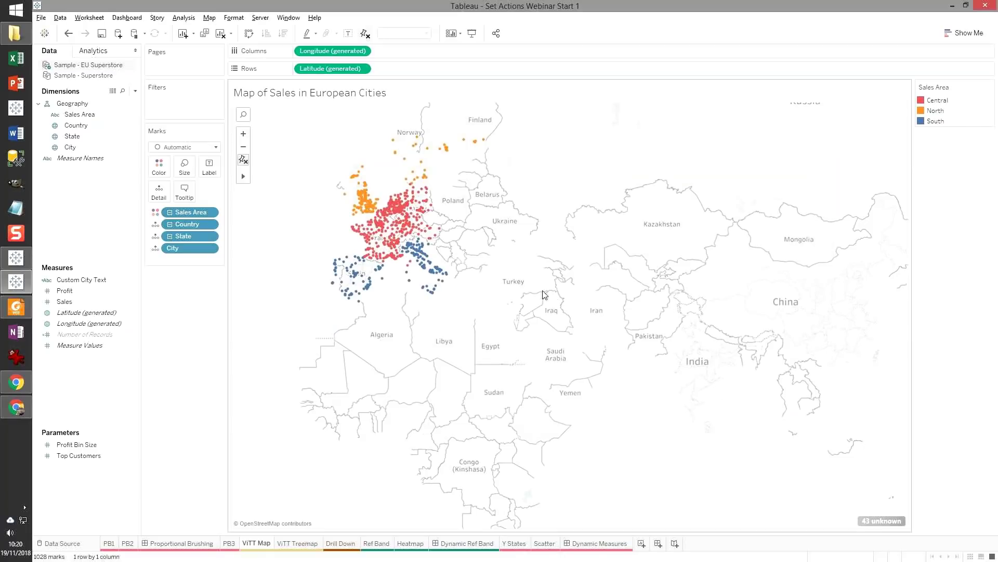
mouse_move(436, 271)
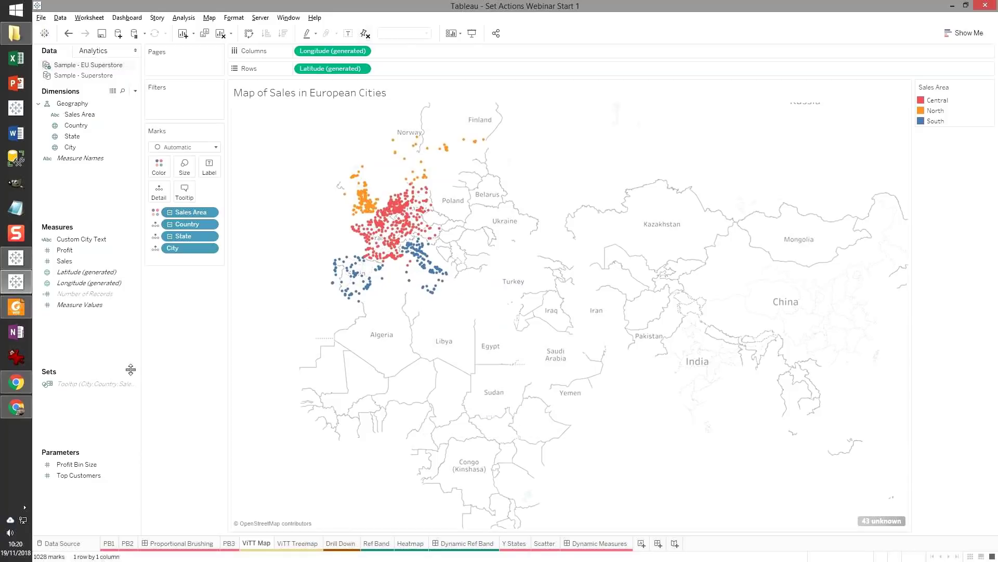
- Widen the data pane, delete the generated Tooltip set and preview the map's tooltip again
drag(146, 365, 174, 365)
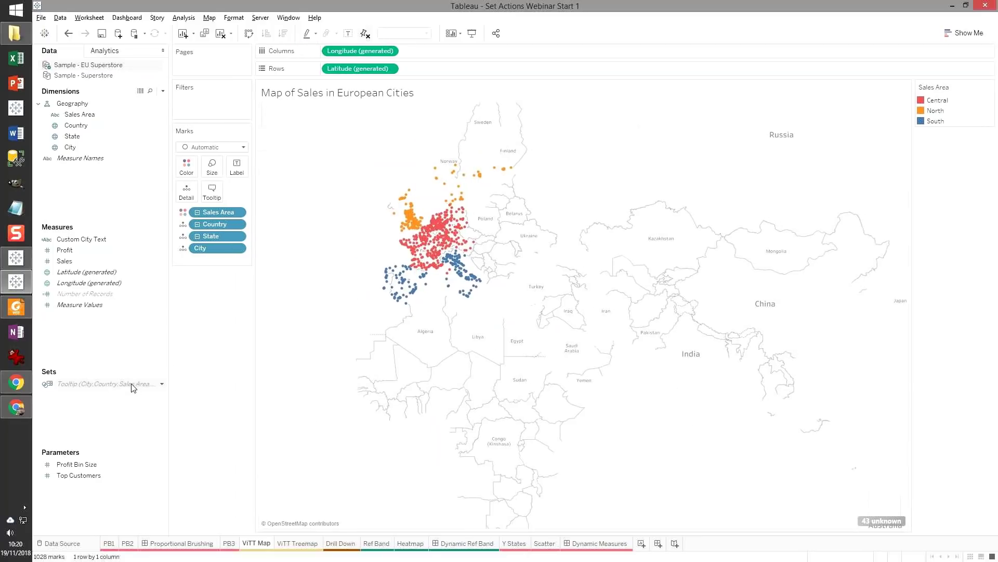
right_click(110, 386)
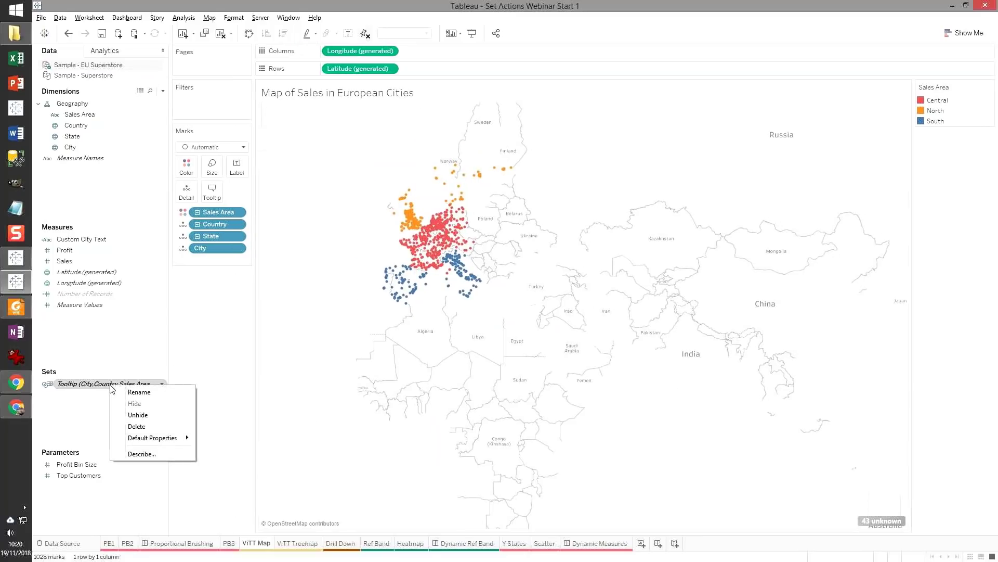
click(146, 427)
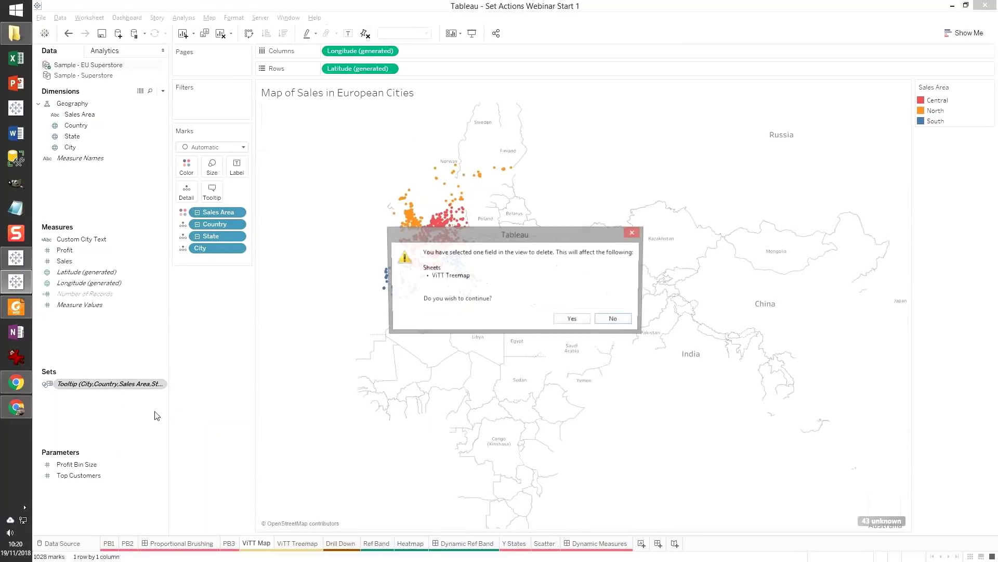
click(573, 320)
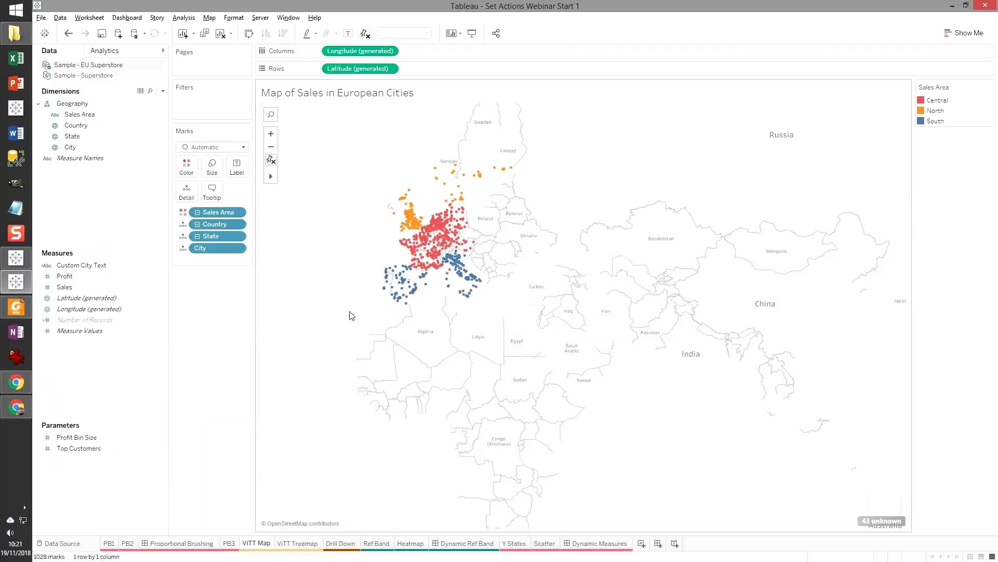
mouse_move(380, 293)
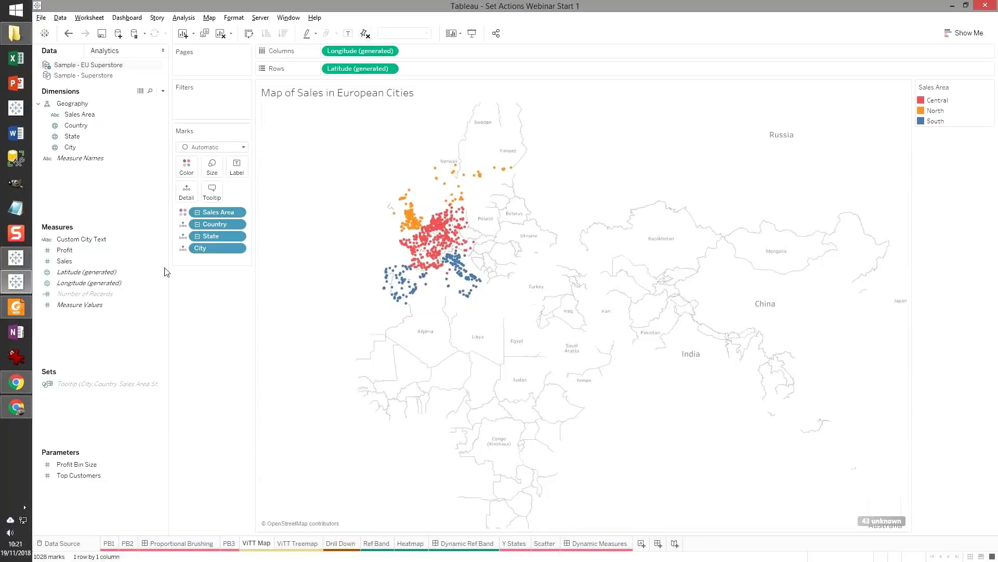
- Remove <All Fields> from the ViTT Treemap filter in the map's tooltip, set tooltips to show on hover and apply
click(212, 192)
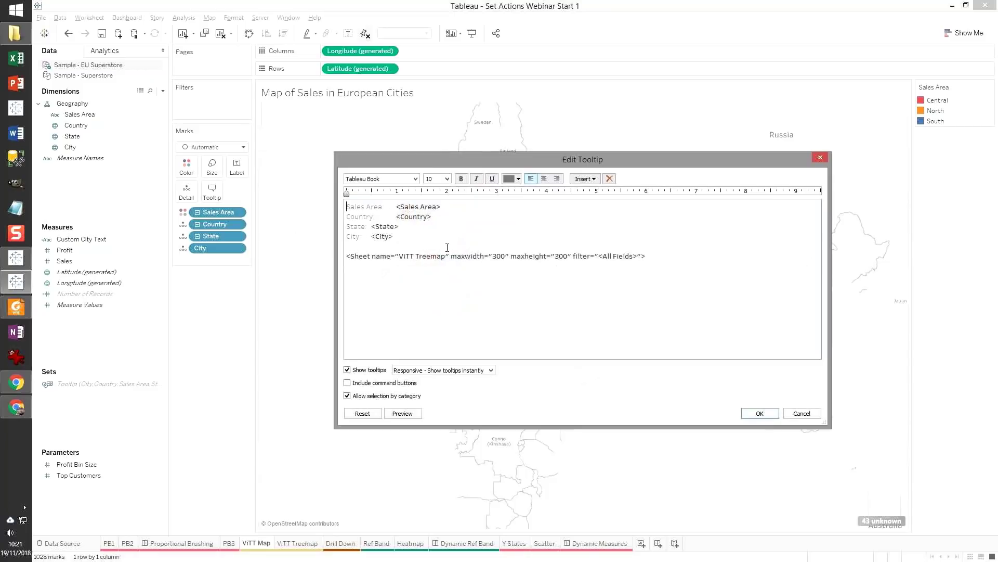
drag(600, 256, 631, 259)
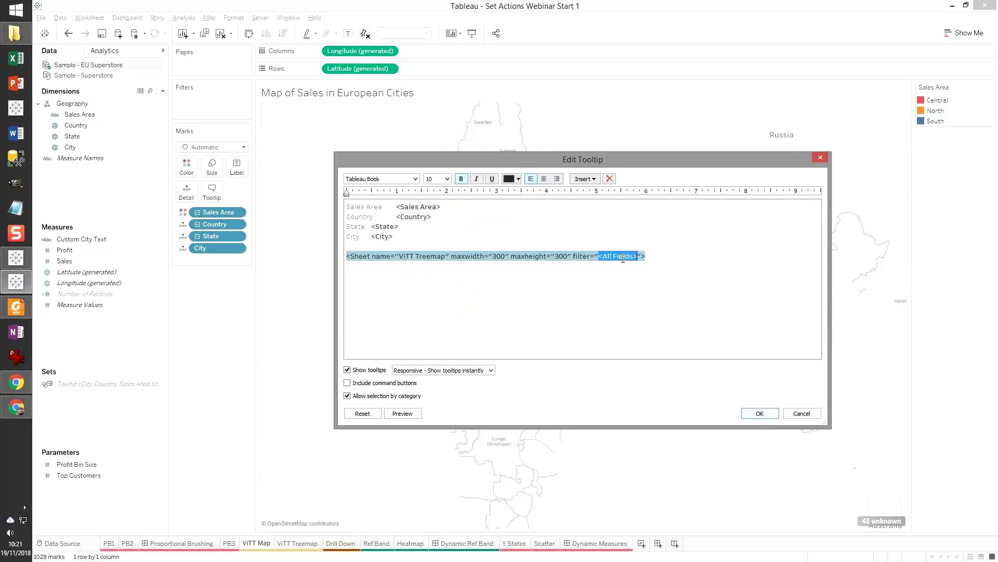
key(BackSpace)
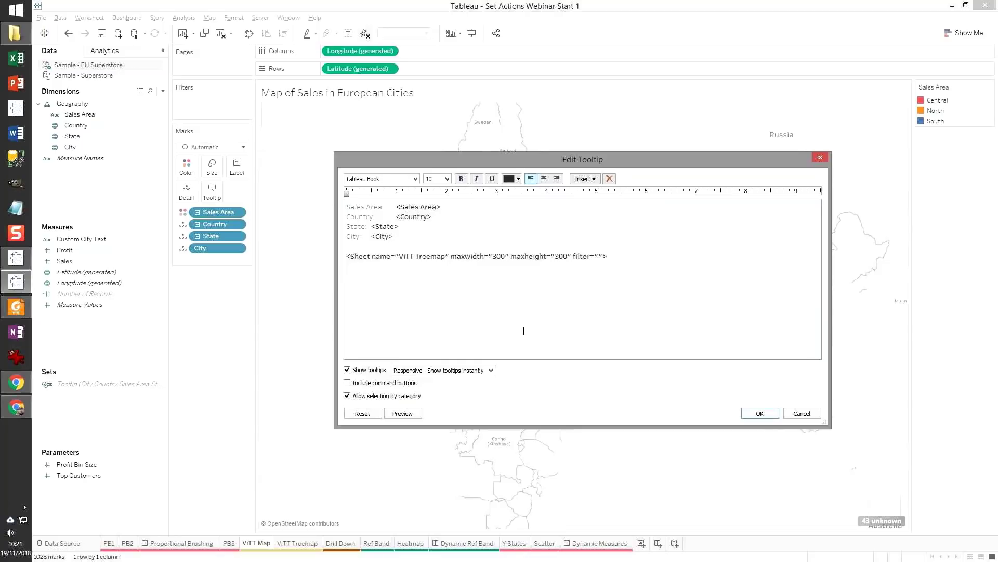
click(456, 371)
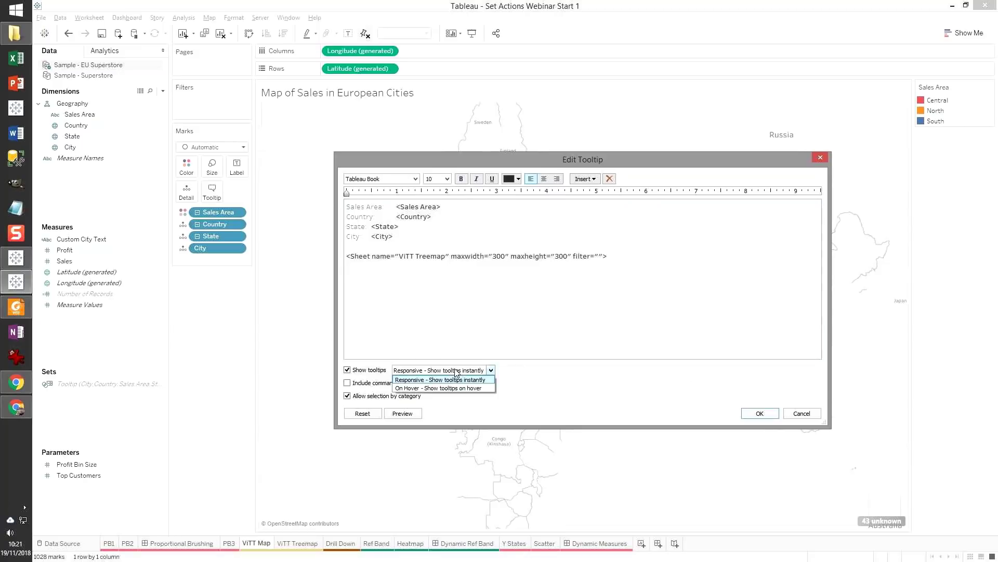
click(431, 389)
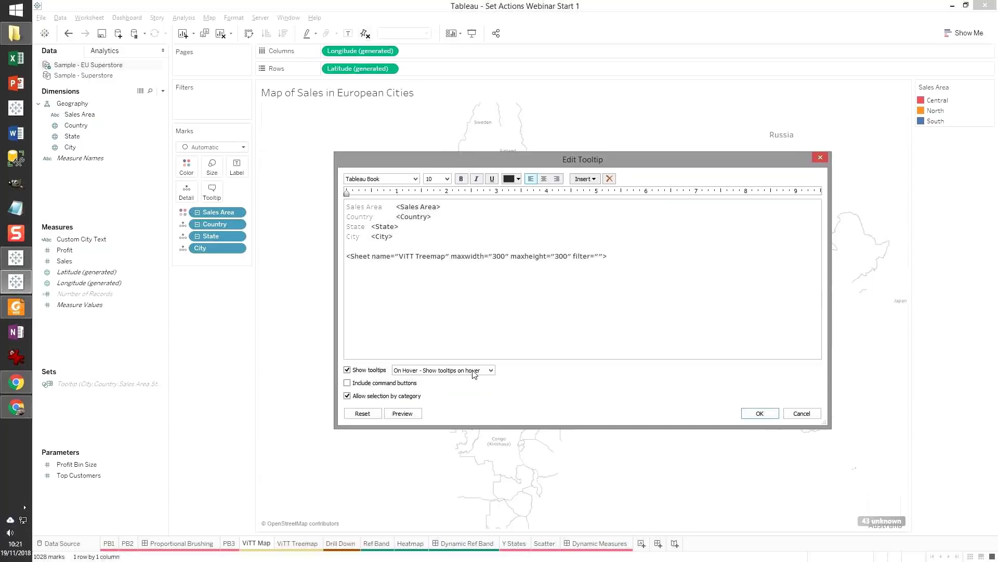
click(756, 413)
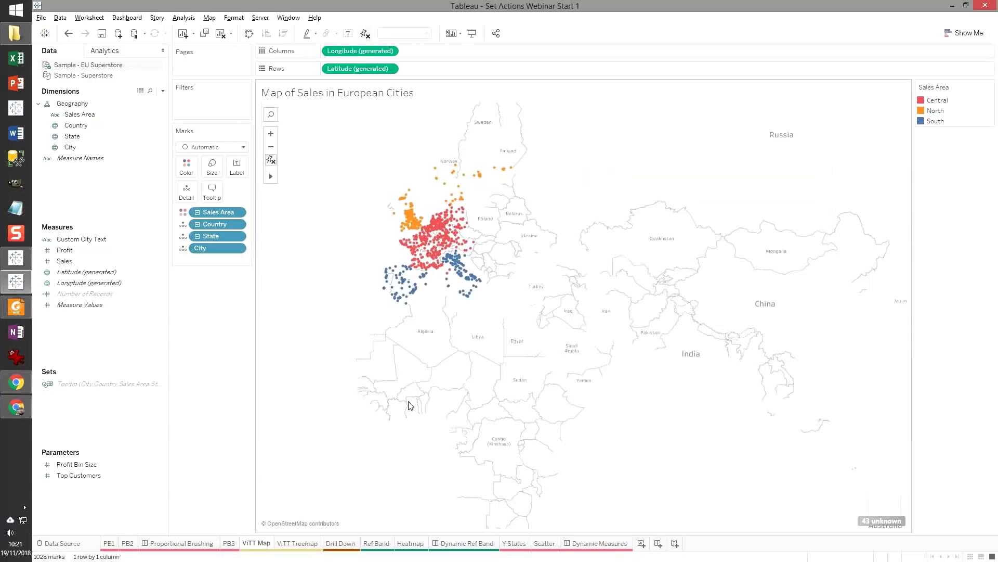
- Delete the hidden Tooltip set from the data source's sets
right_click(118, 385)
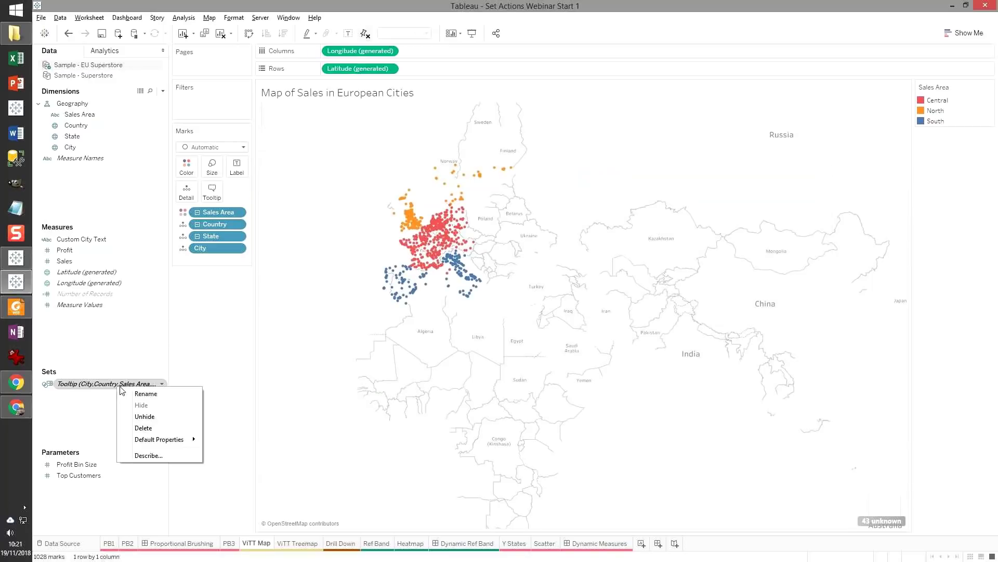
click(154, 427)
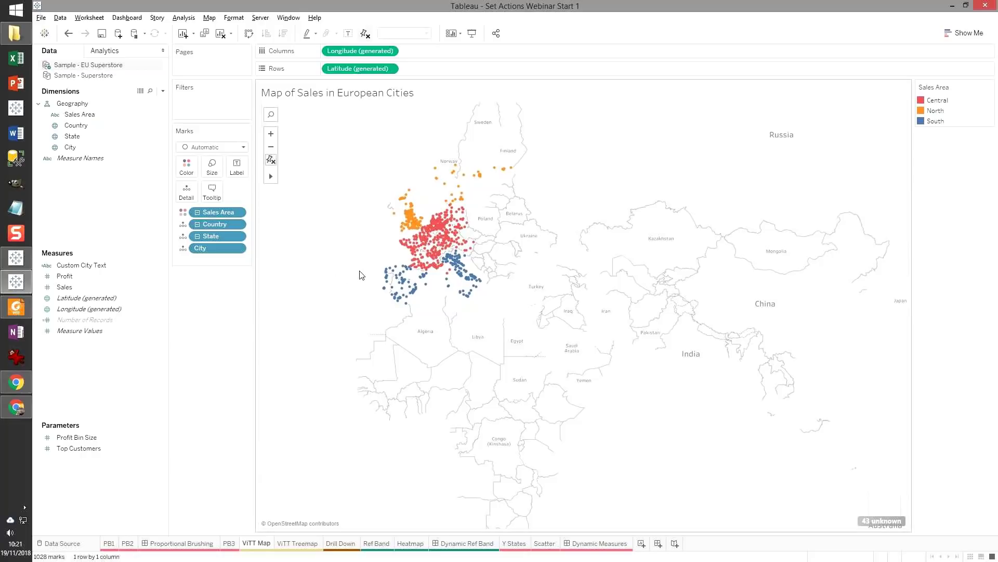
- Create a set named City set from the Amadora, Portugal mark on the map
mouse_move(383, 289)
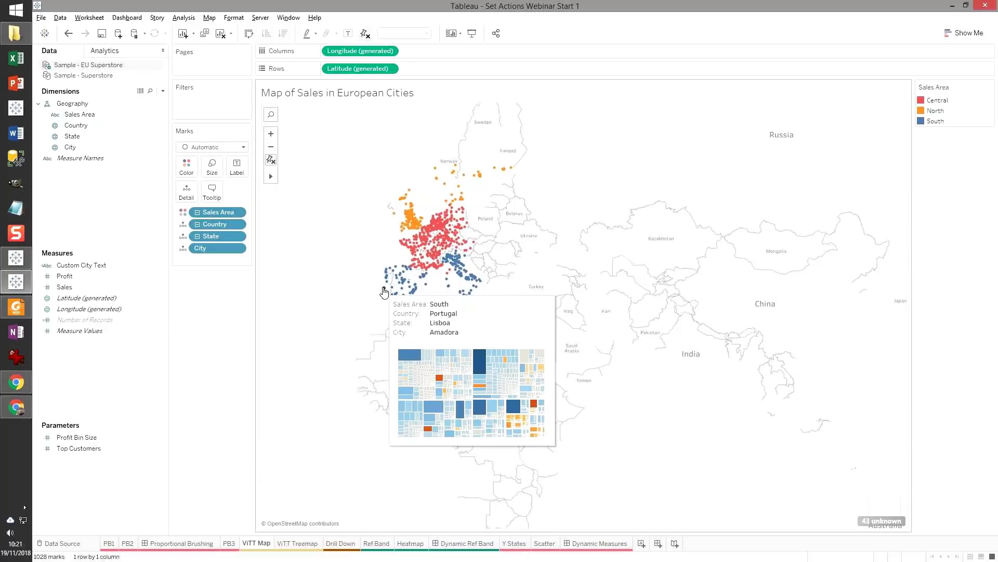
right_click(383, 290)
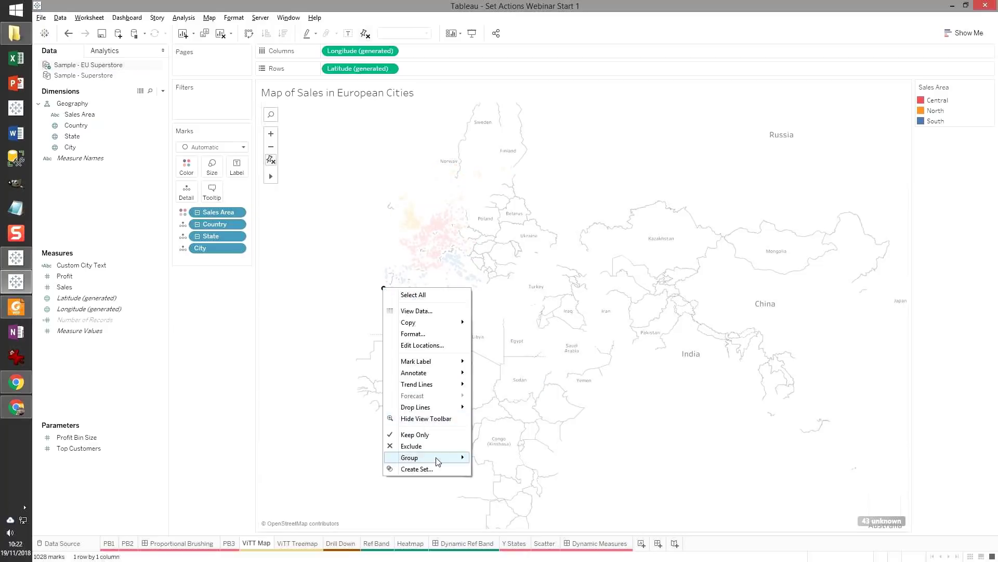
click(441, 467)
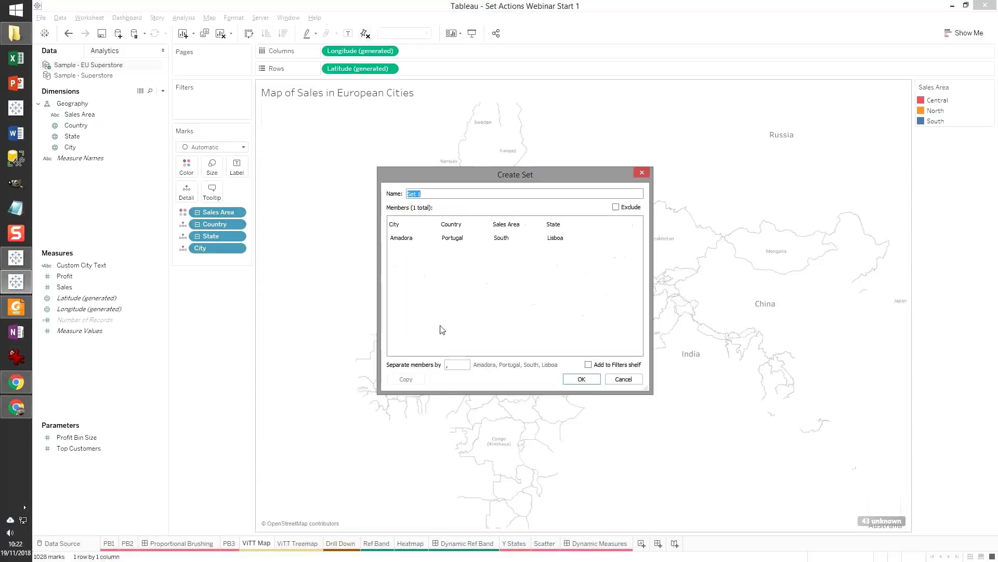
text(C)
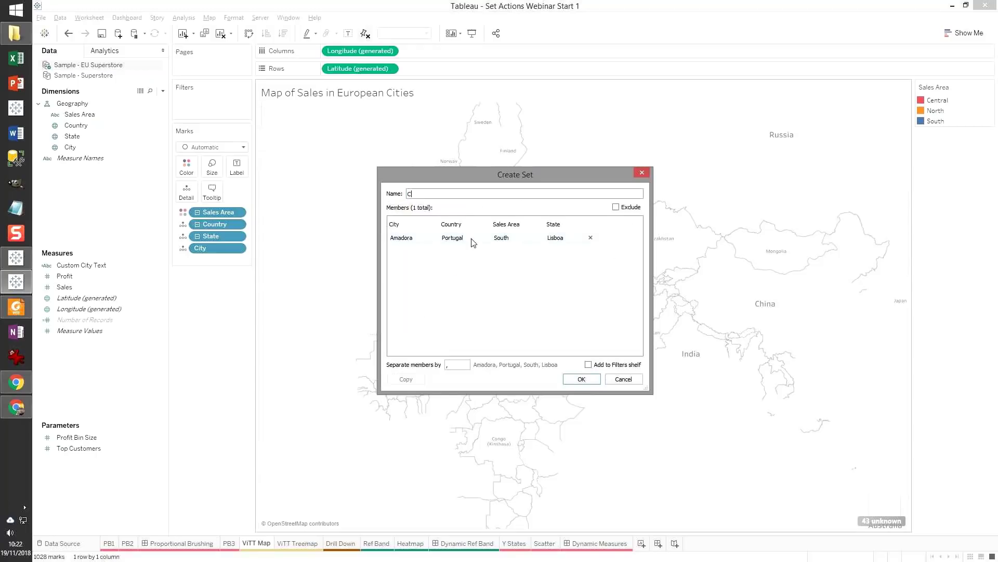
text(ity set)
click(579, 379)
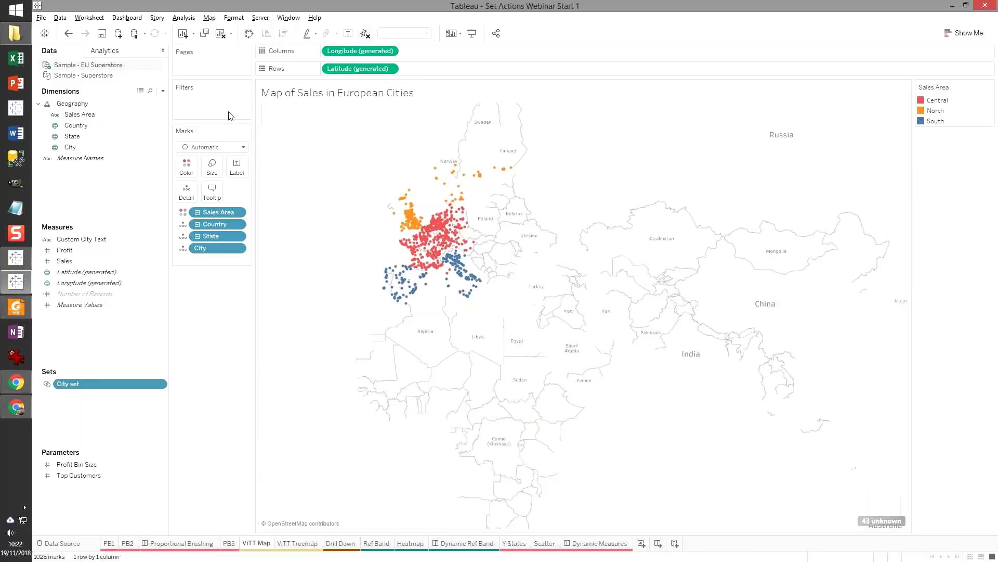
- Add a Change Set Values action on the ViTT Map sheet and name it City set update
click(77, 18)
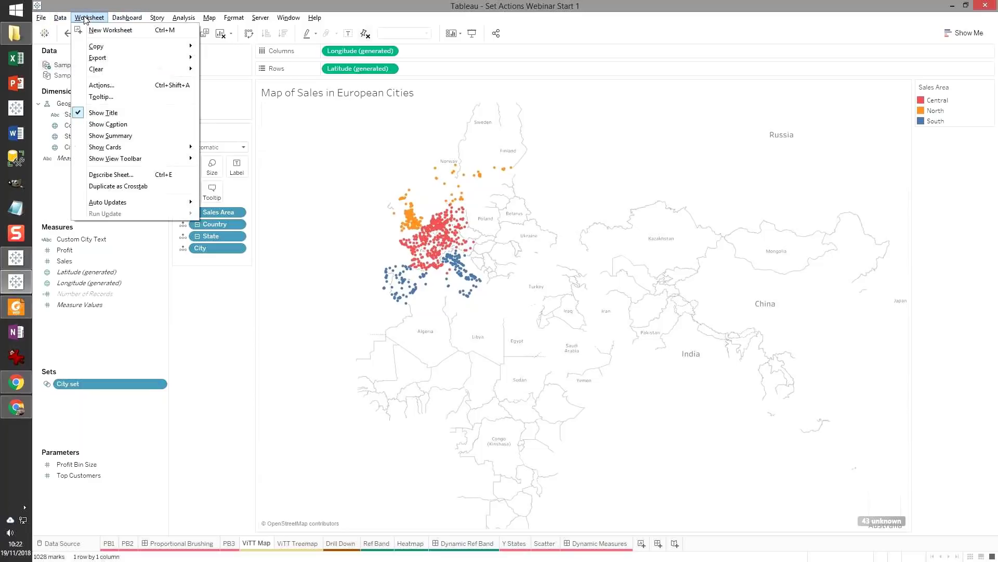
click(141, 80)
click(374, 320)
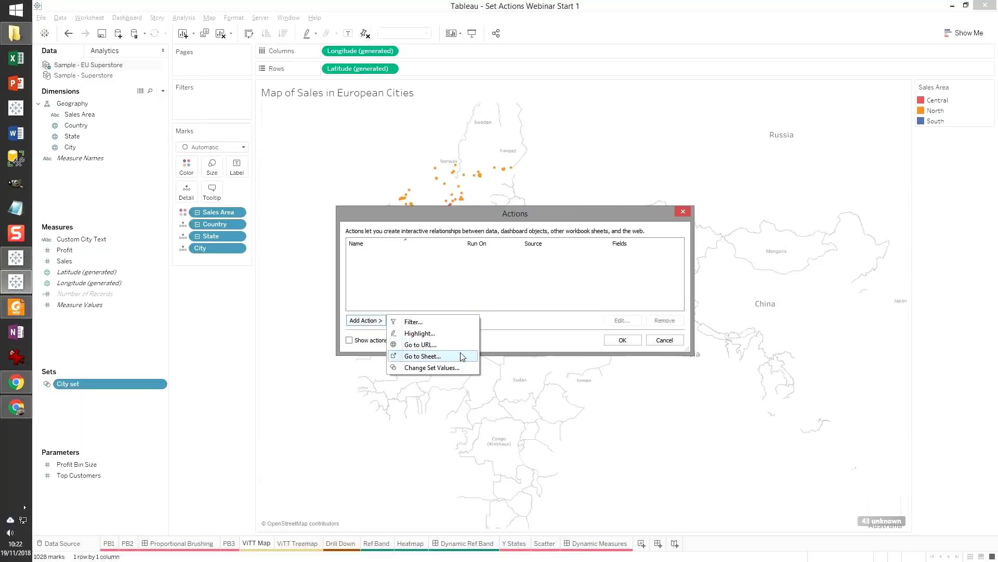
click(458, 367)
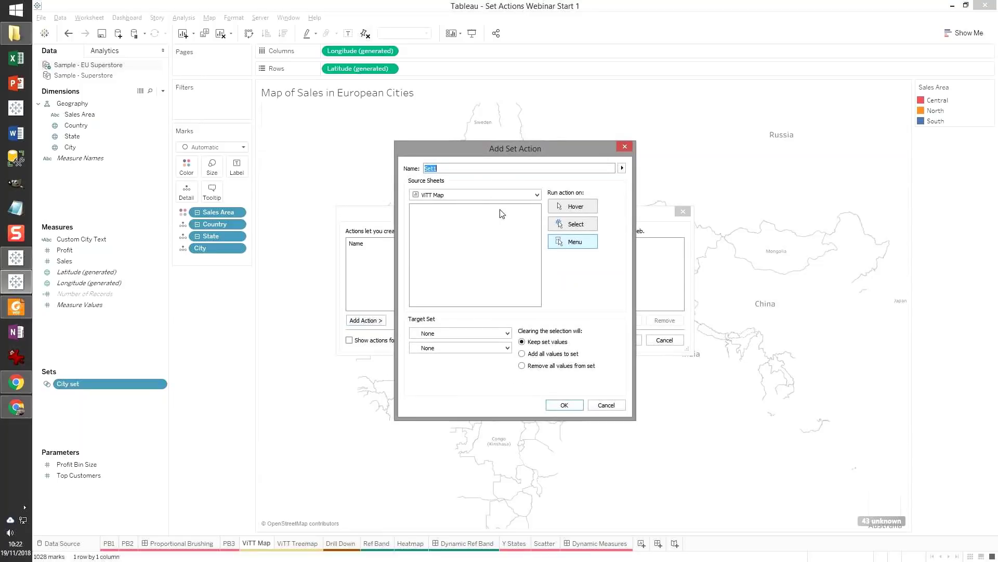
text(City se)
- Make City set from Sample - EU Superstore the target set of the action
click(484, 333)
click(476, 358)
click(468, 347)
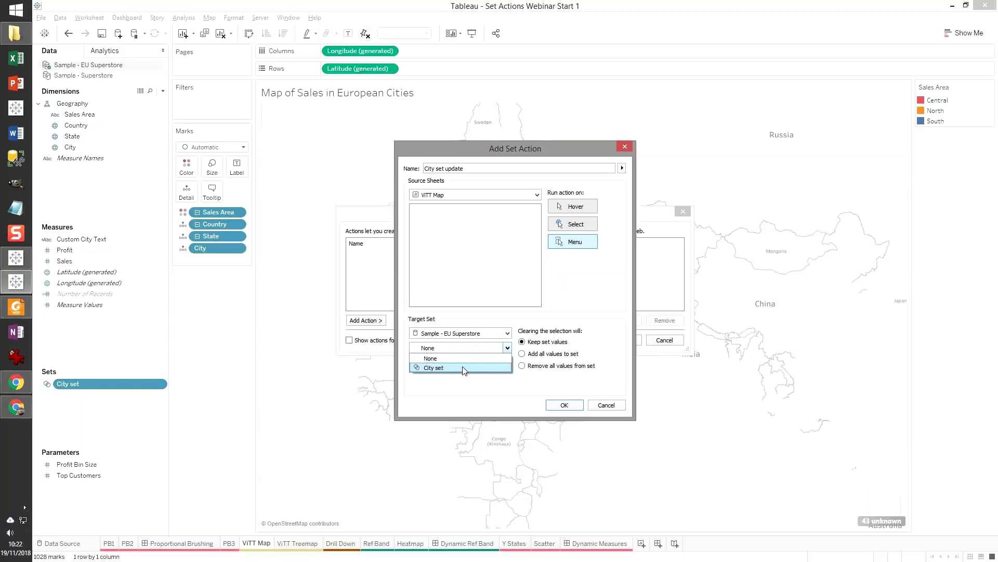
click(465, 368)
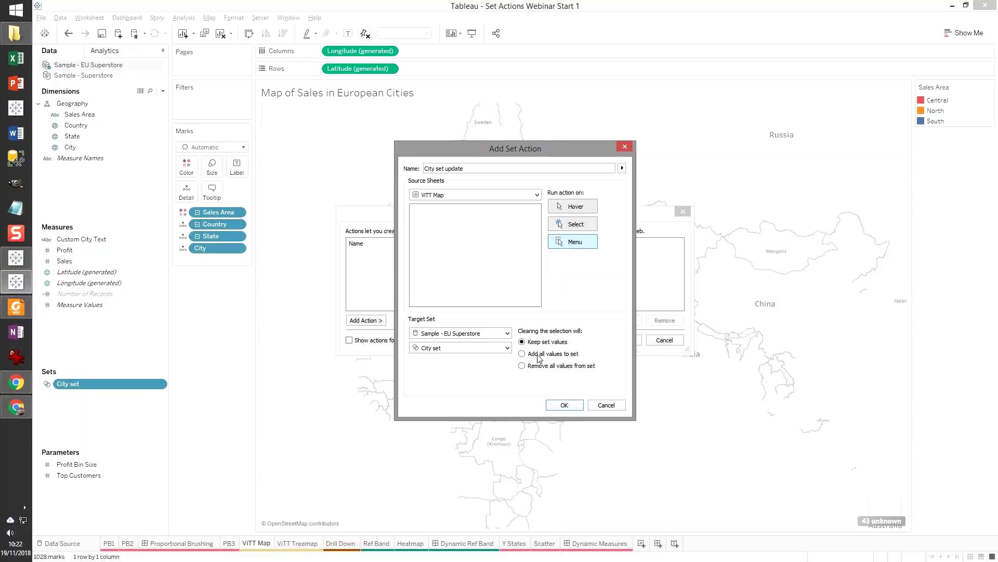
- Run the set action on Select, have clearing the selection add all values to the set, and save the action
click(556, 354)
click(574, 224)
click(566, 405)
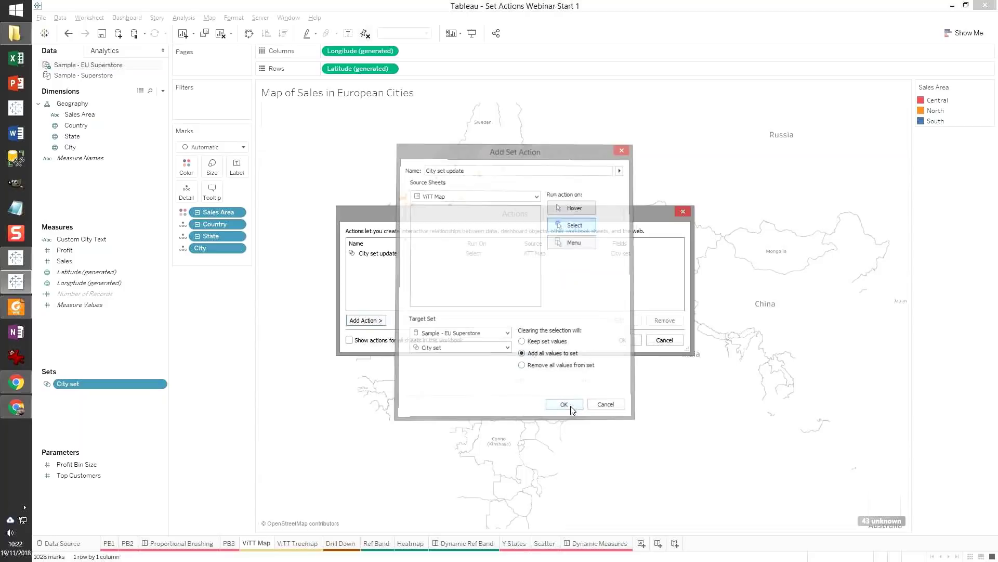
click(624, 340)
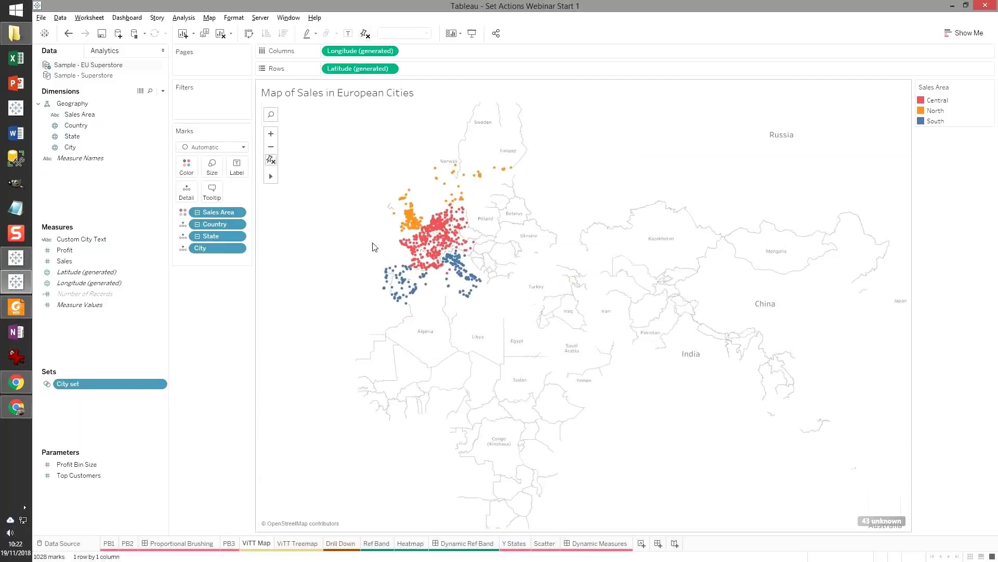
- Select a block of cities across western France and northern Spain on the map and check the members of City set
drag(367, 235, 425, 277)
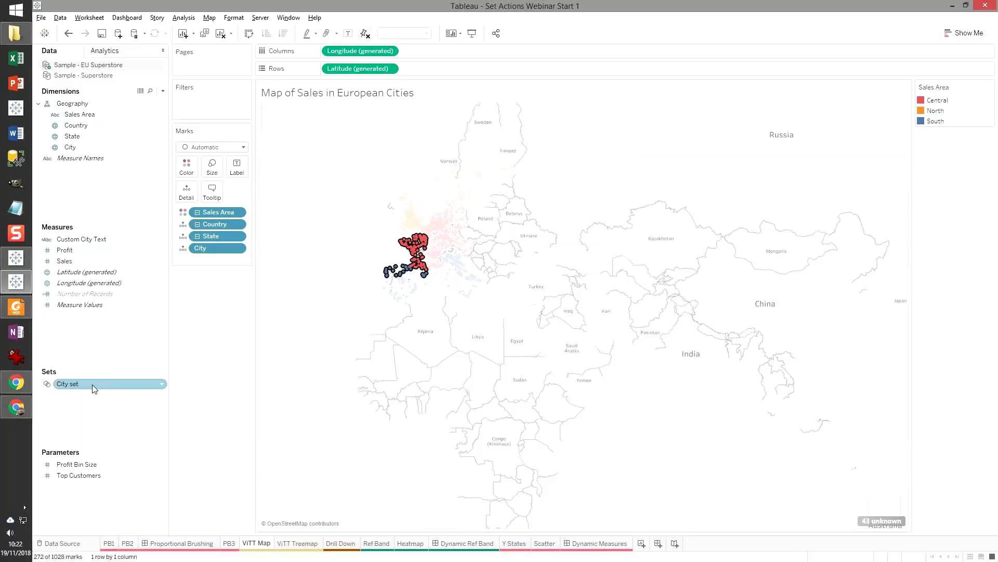
right_click(99, 385)
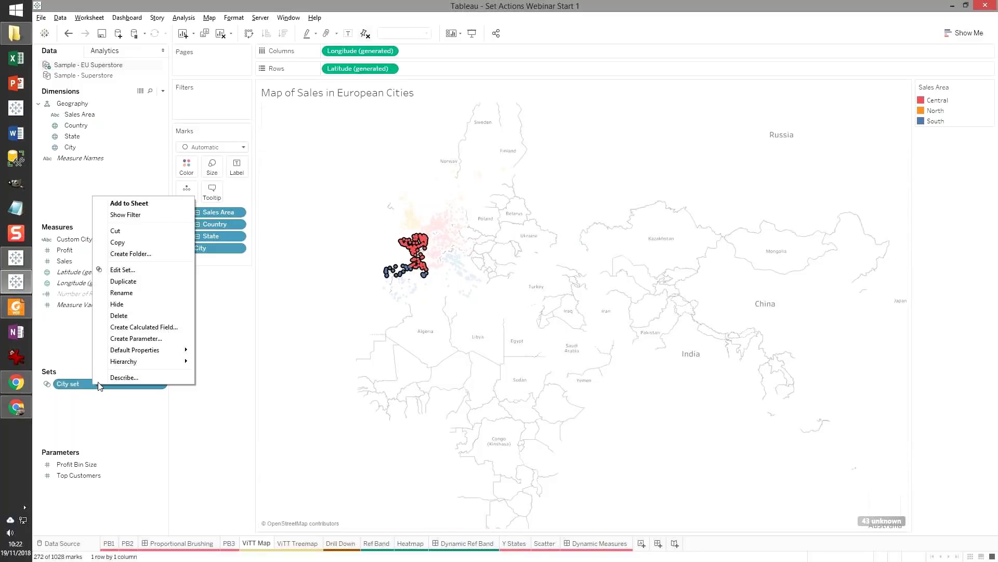
click(122, 269)
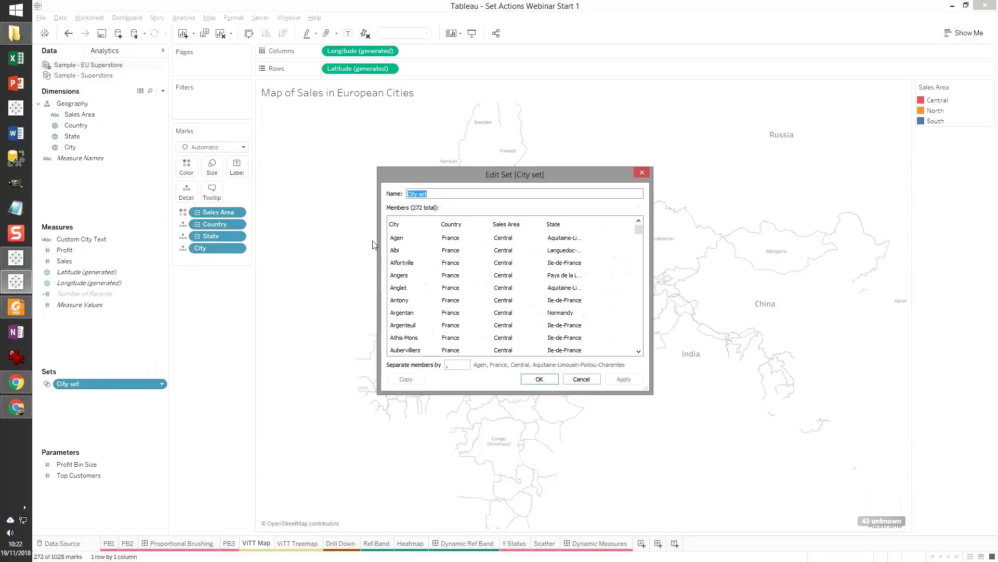
click(540, 378)
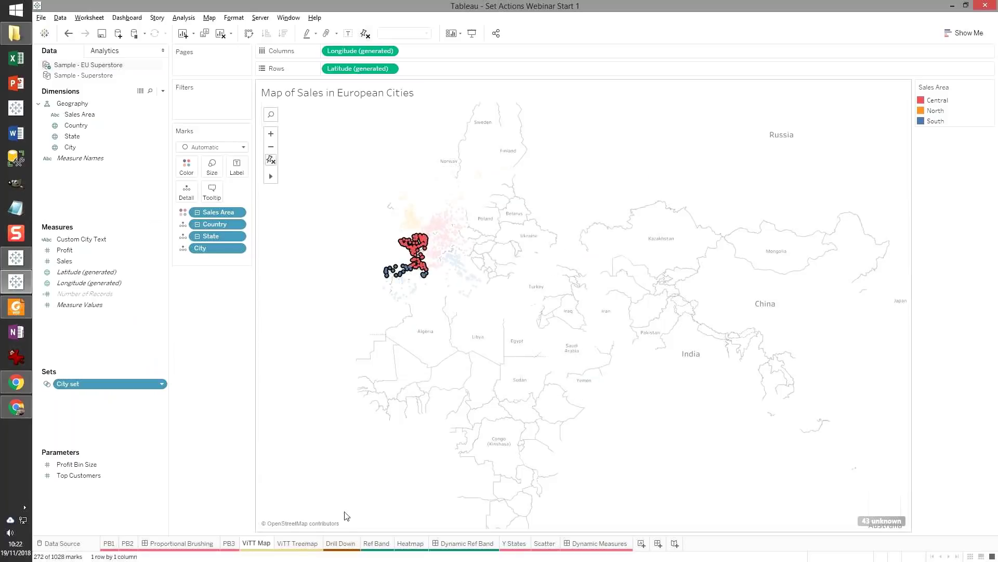
- Filter the ViTT Treemap sheet by City set
click(297, 543)
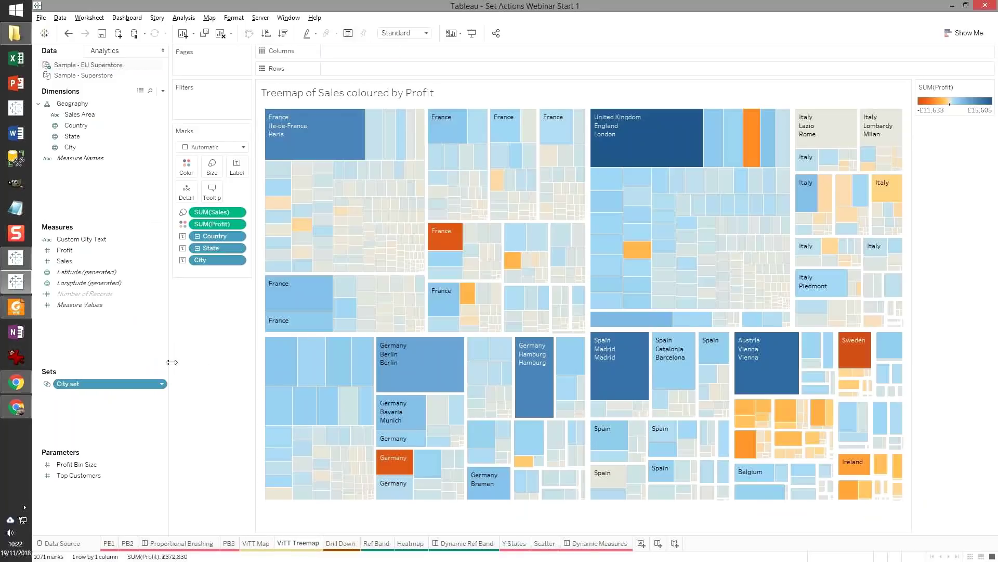
drag(100, 389, 217, 108)
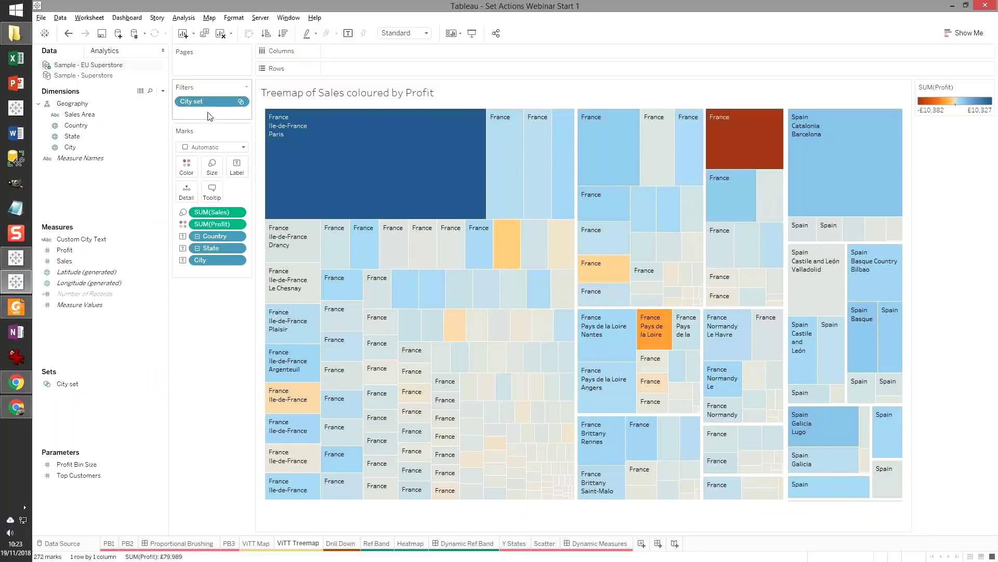
mouse_move(300, 149)
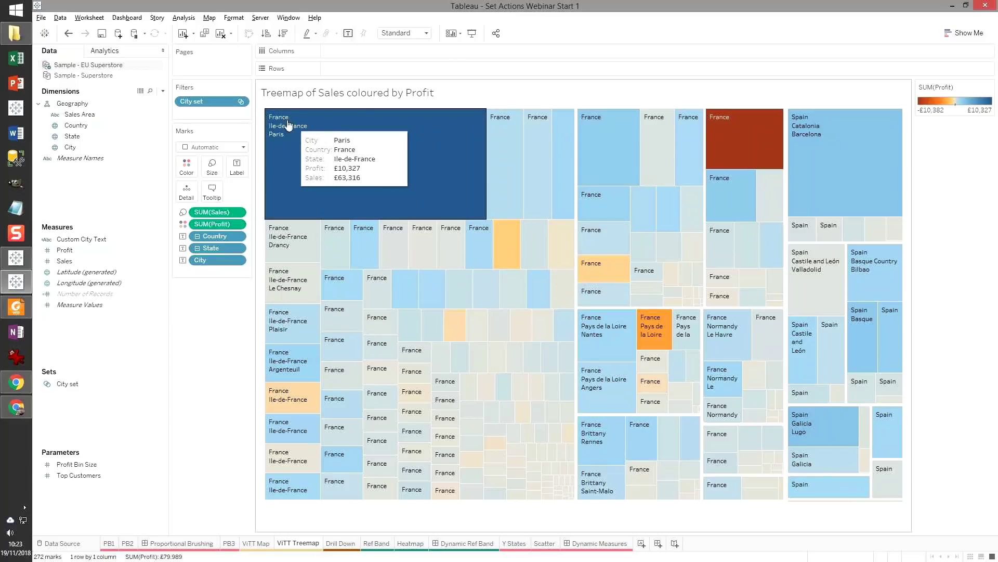
mouse_move(741, 129)
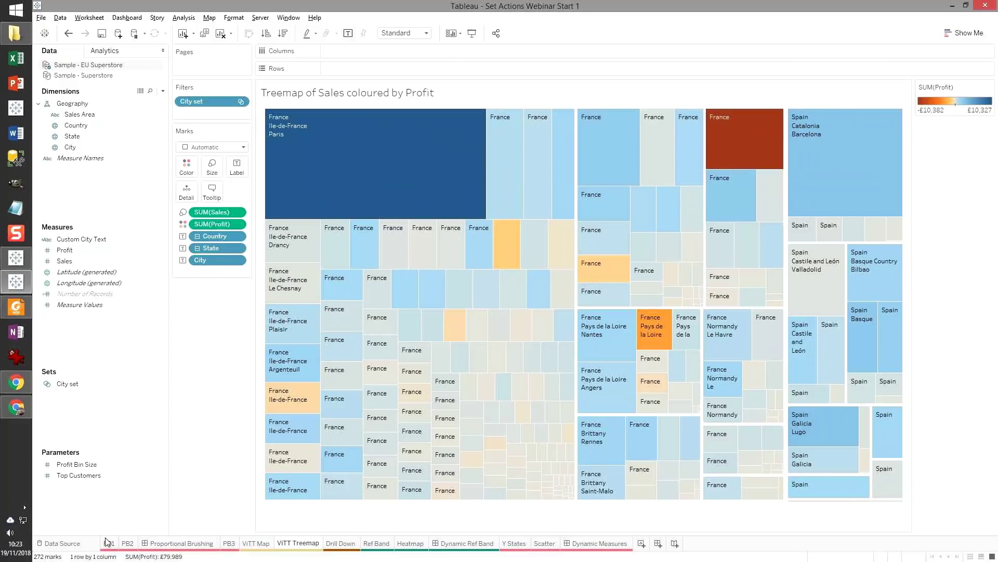
- Test the ViTT Map tooltip of Lecce by selecting its South, Italy and Apulia categories in turn
click(263, 544)
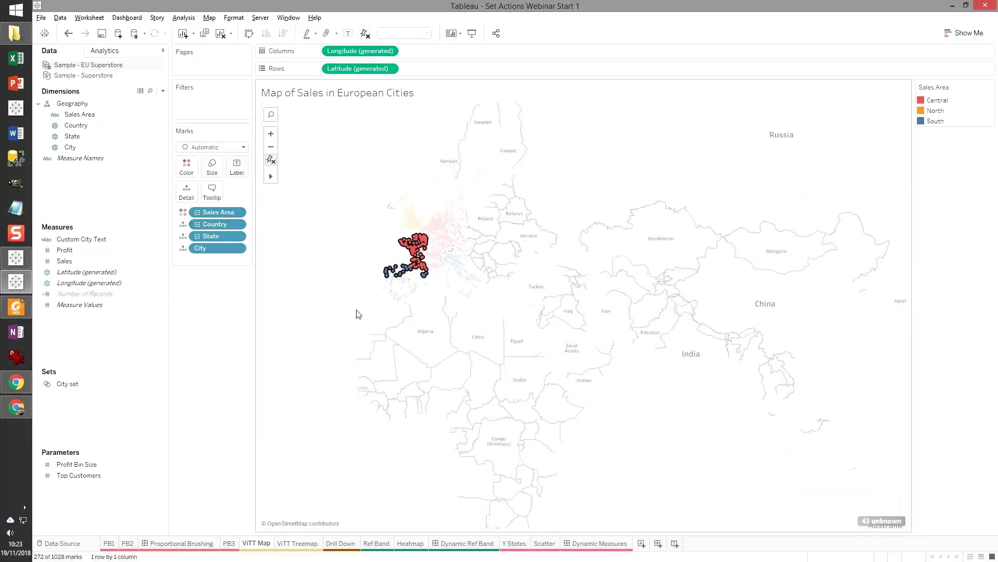
mouse_move(479, 283)
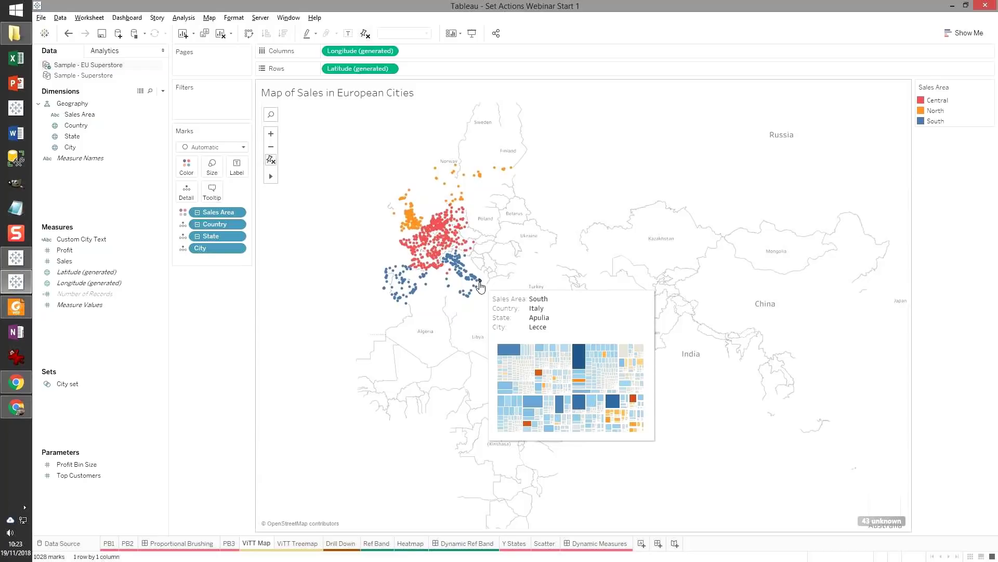
click(541, 302)
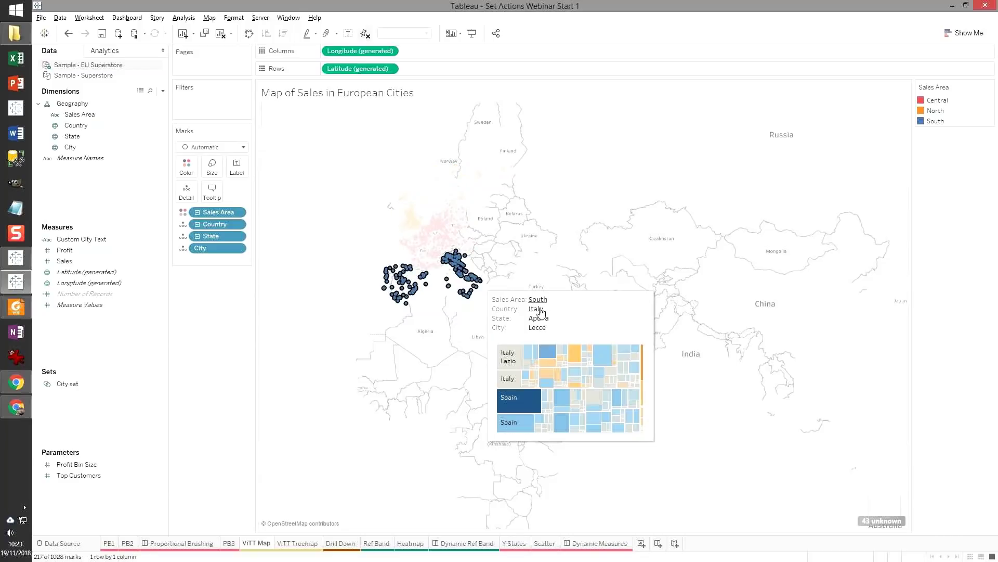
click(539, 310)
click(539, 318)
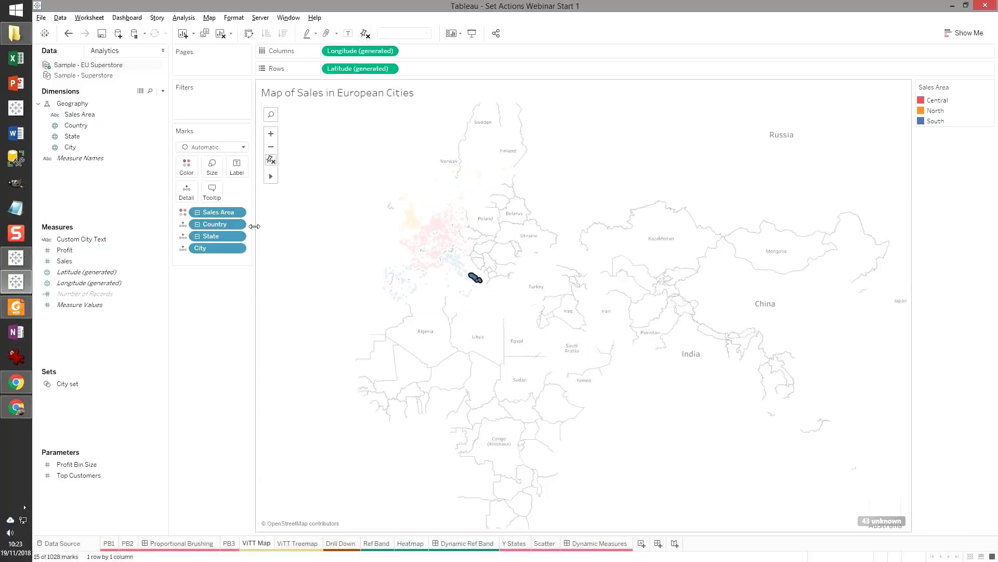
- Set the ViTT Treemap's maxwidth and maxheight to 600 in the map's tooltip and apply the change
click(212, 192)
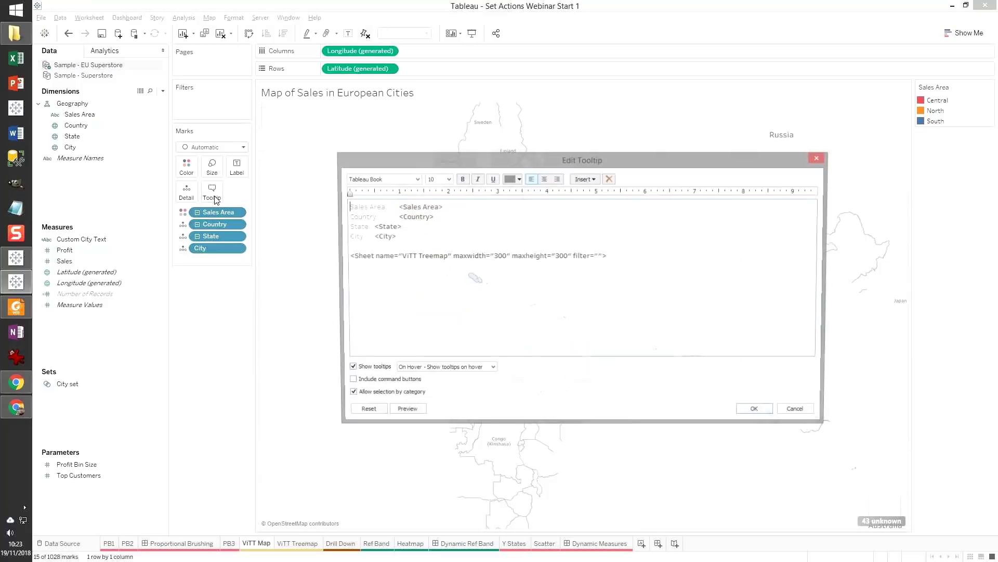
triple_click(499, 256)
key(BackSpace)
text(6)
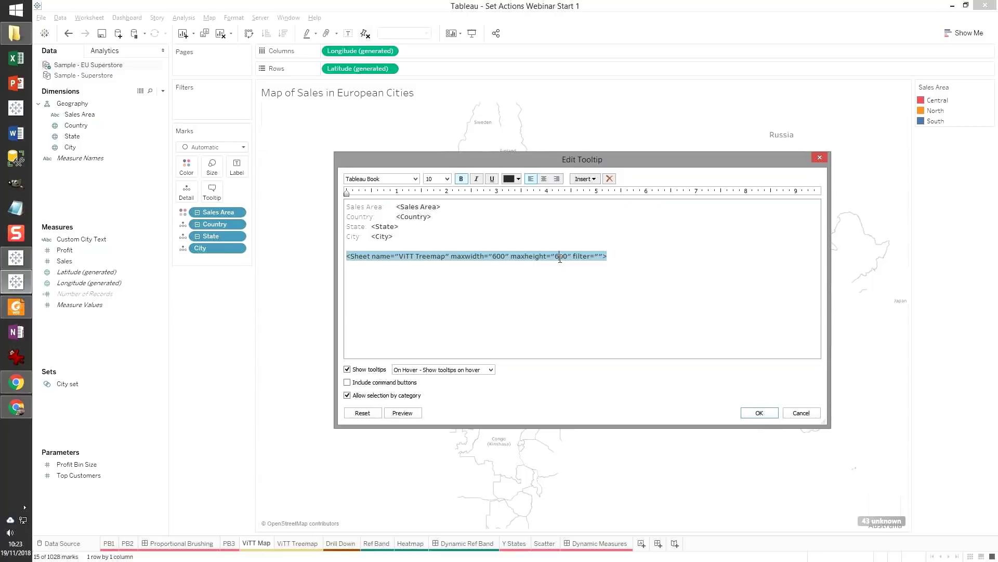
click(745, 412)
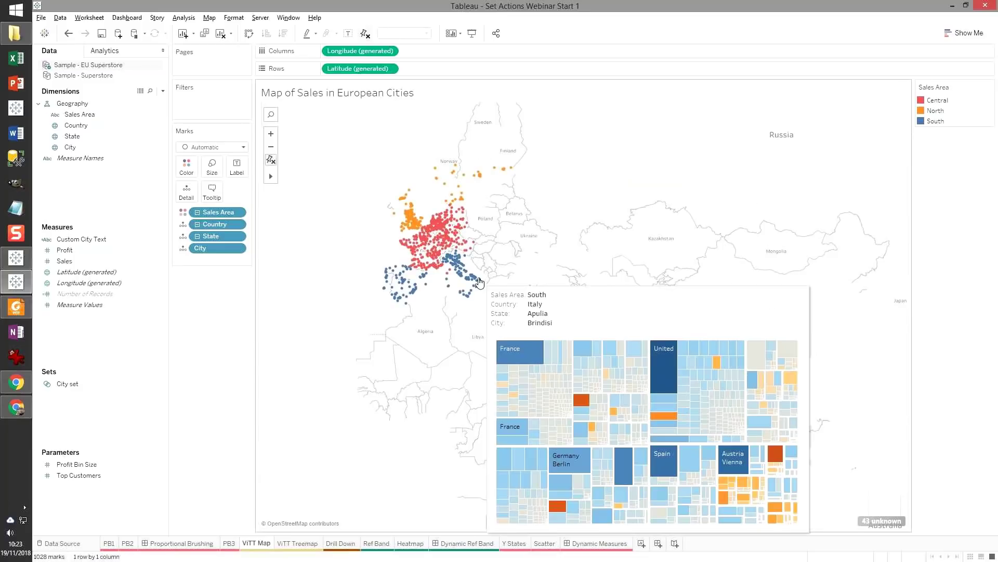
- Test the enlarged tooltip of Brindisi by selecting its sales area, country, state and city categories, and clear the map selection
click(537, 294)
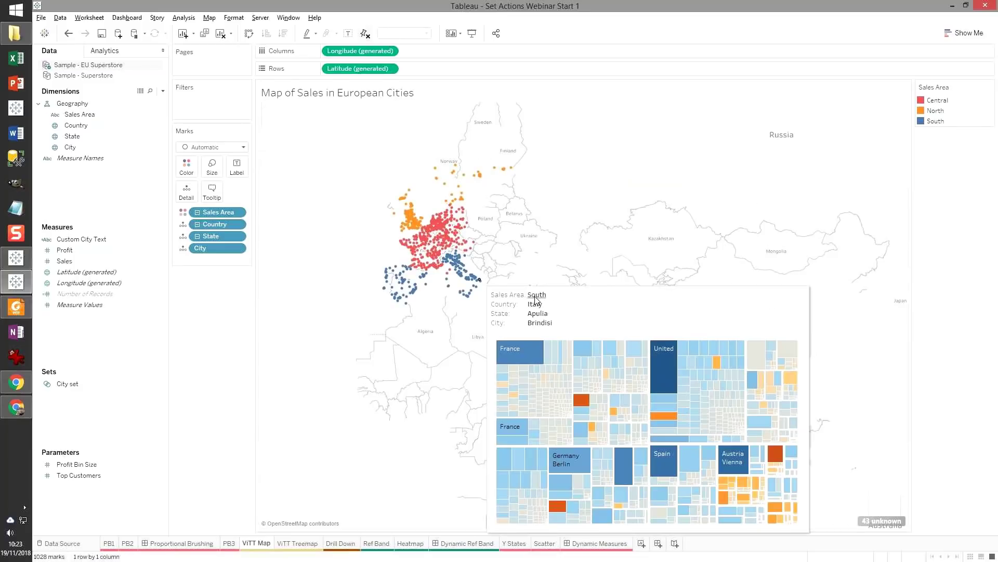
click(535, 305)
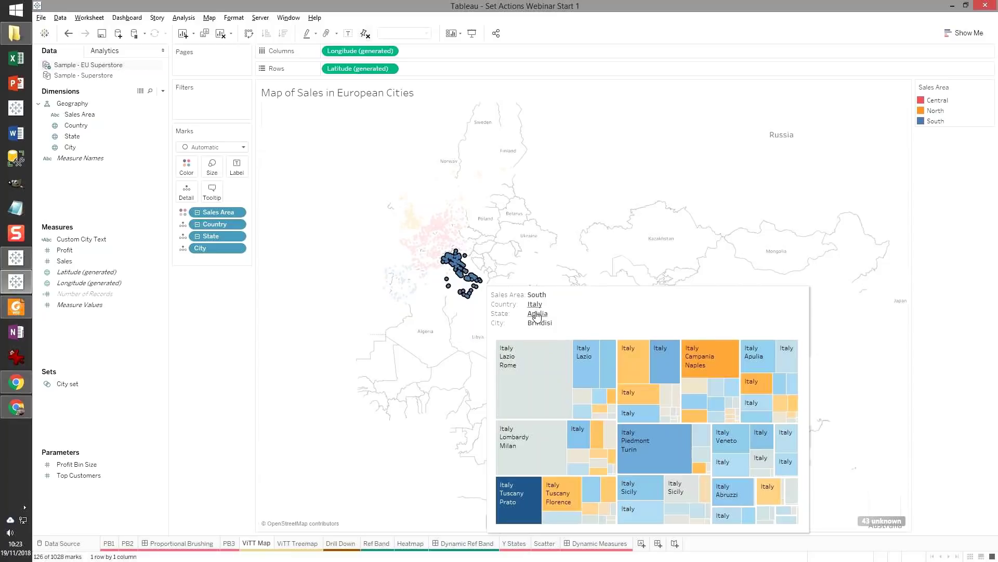
click(536, 314)
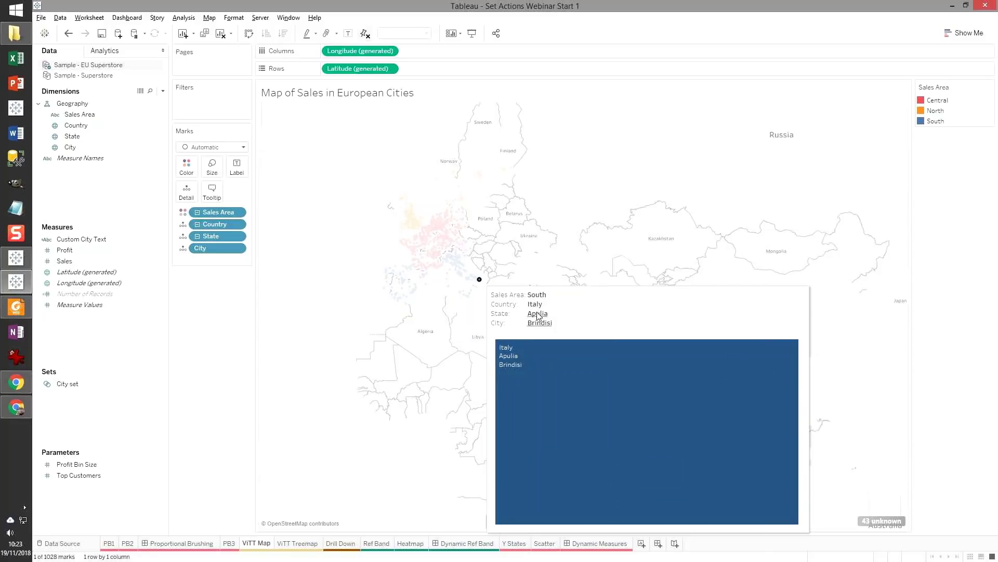
click(535, 305)
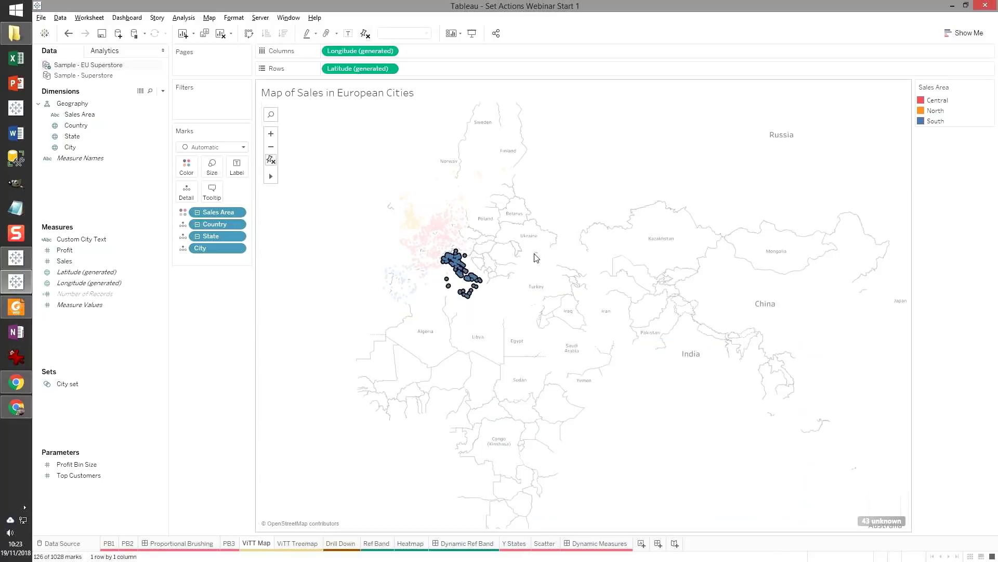
click(536, 256)
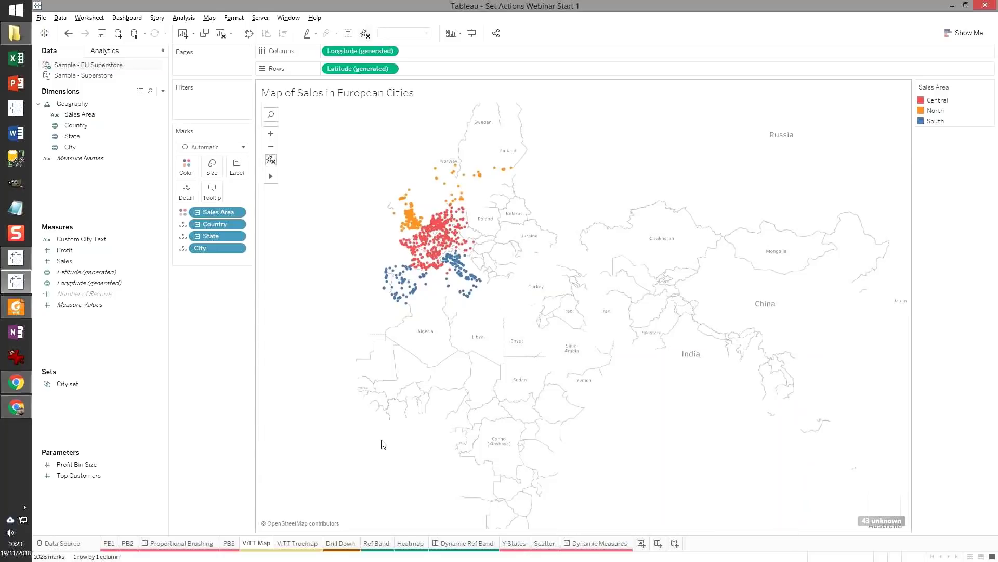
- Open the Drill Down sheet and switch to the Set Actions Webinar Demo workbook
click(341, 543)
key(alt+Tab)
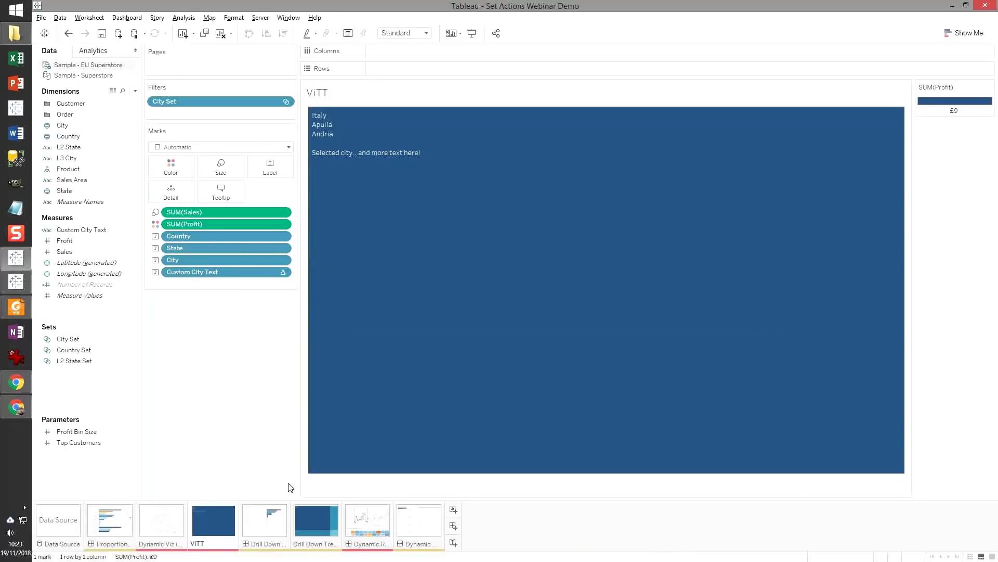
- Open the finished Dynamic Drill Down dashboard and test it by drilling into Spain and its Asturias state
click(279, 524)
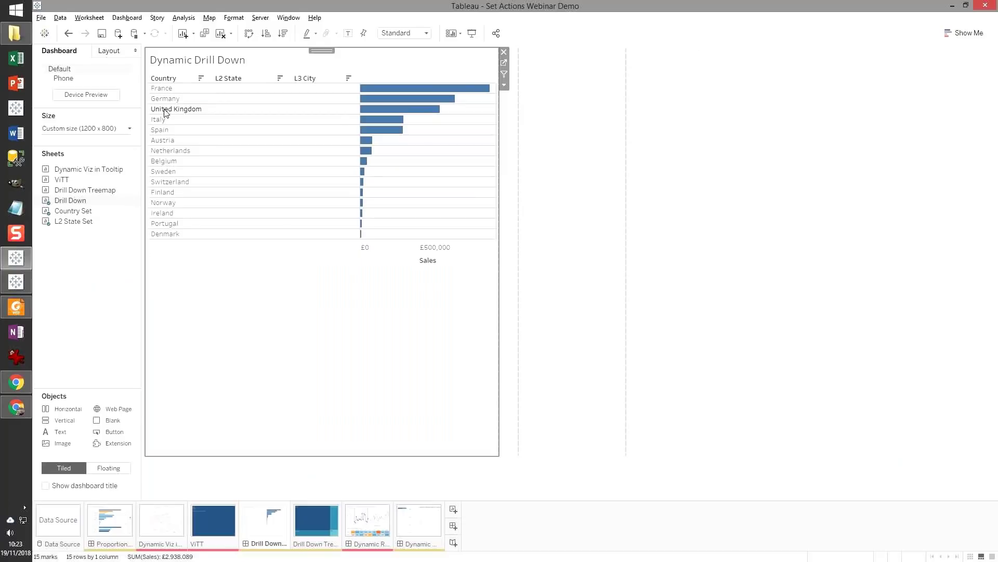
click(165, 111)
click(158, 151)
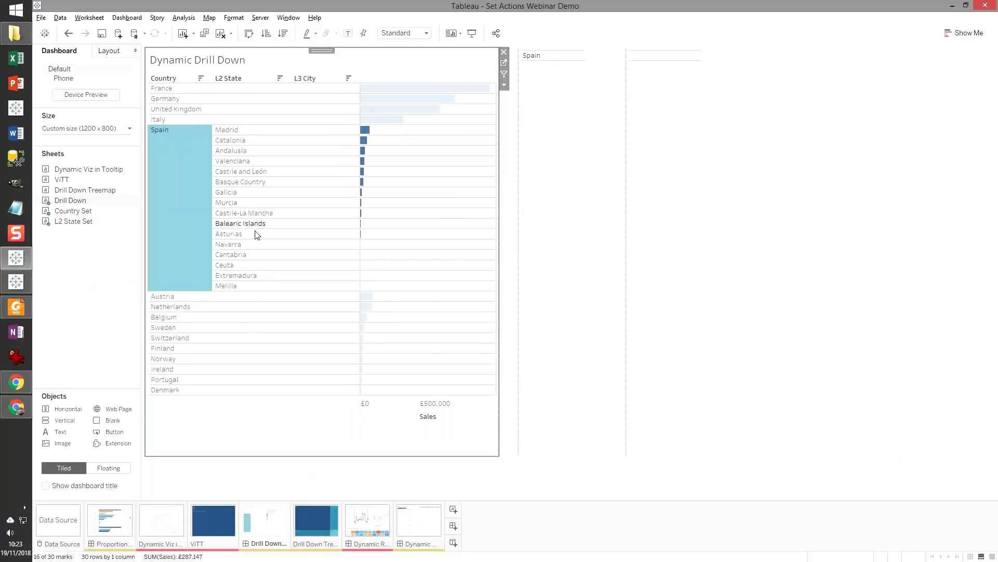
click(257, 234)
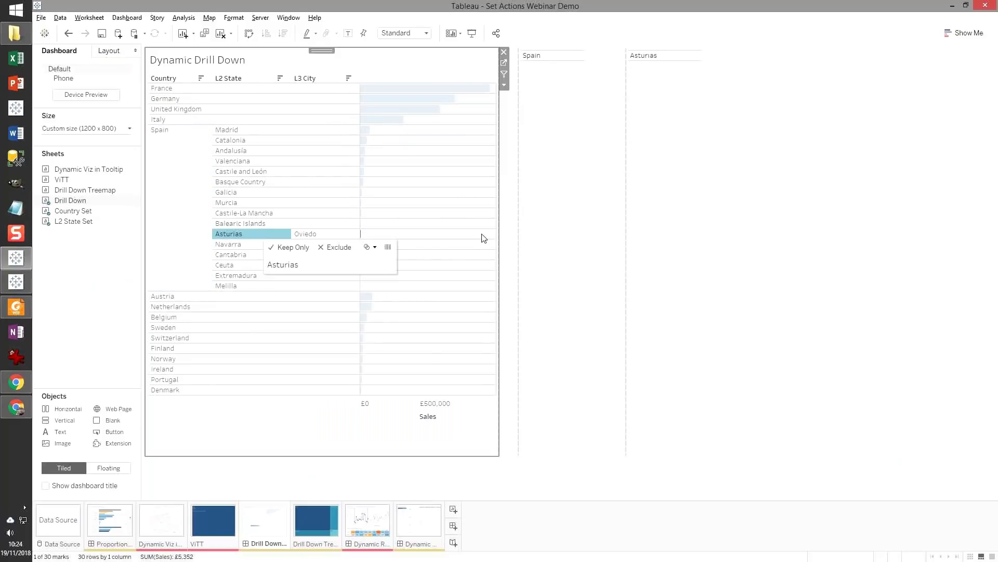
- Switch back to the Set Actions Webinar Start 1 workbook and add Country from Sample - EU Superstore to Rows
key(alt+Tab)
key(alt+Tab)
key(alt+Tab)
click(122, 129)
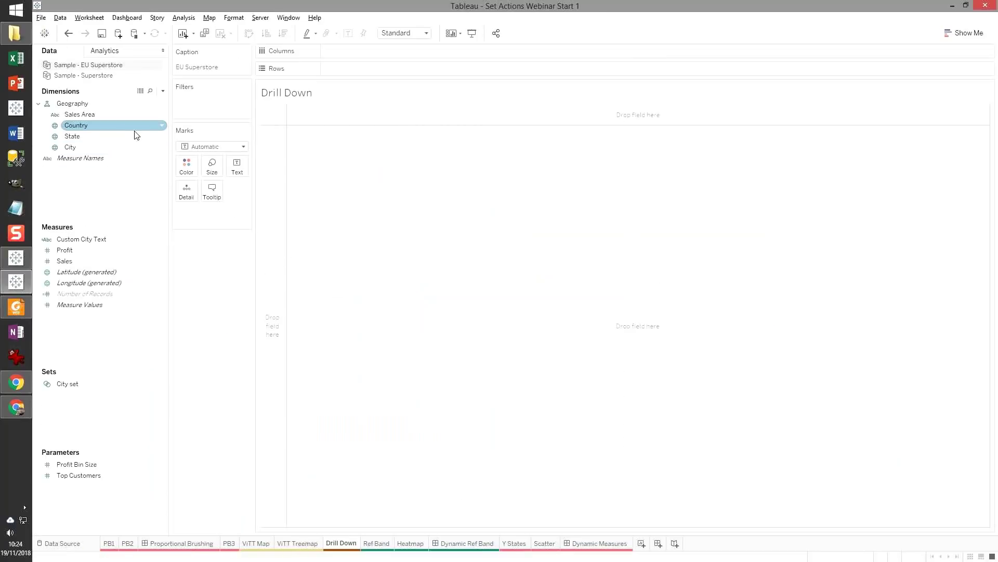
click(107, 76)
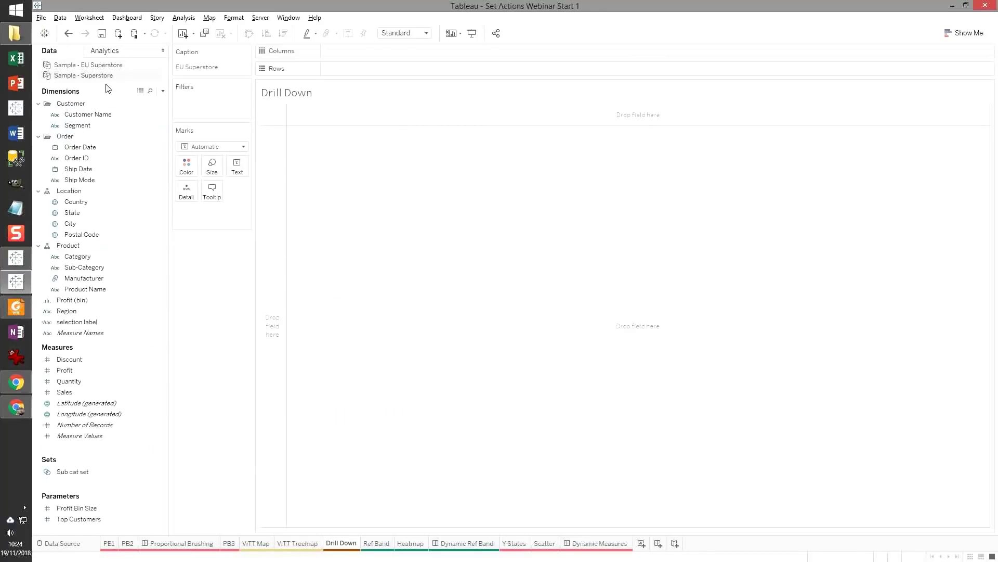
click(111, 68)
drag(78, 125, 347, 74)
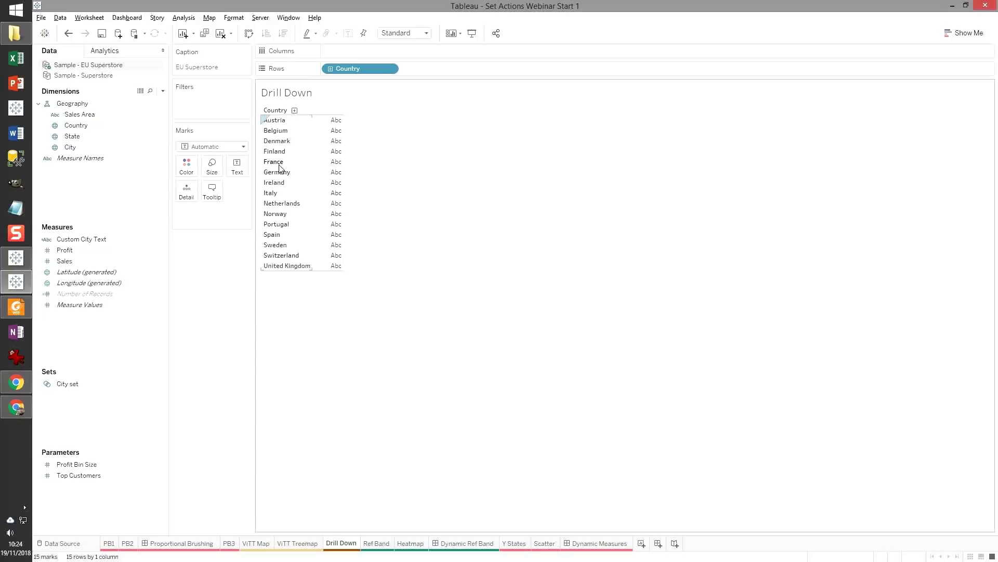
- Create a set named "Country set" from the Country dimension with Finland as its member
click(99, 128)
right_click(99, 130)
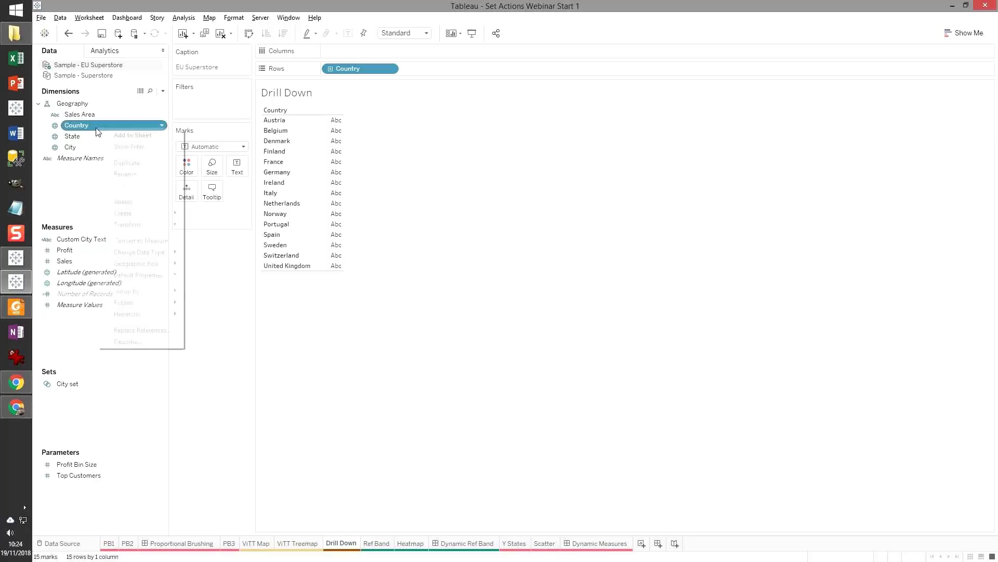
mouse_move(168, 283)
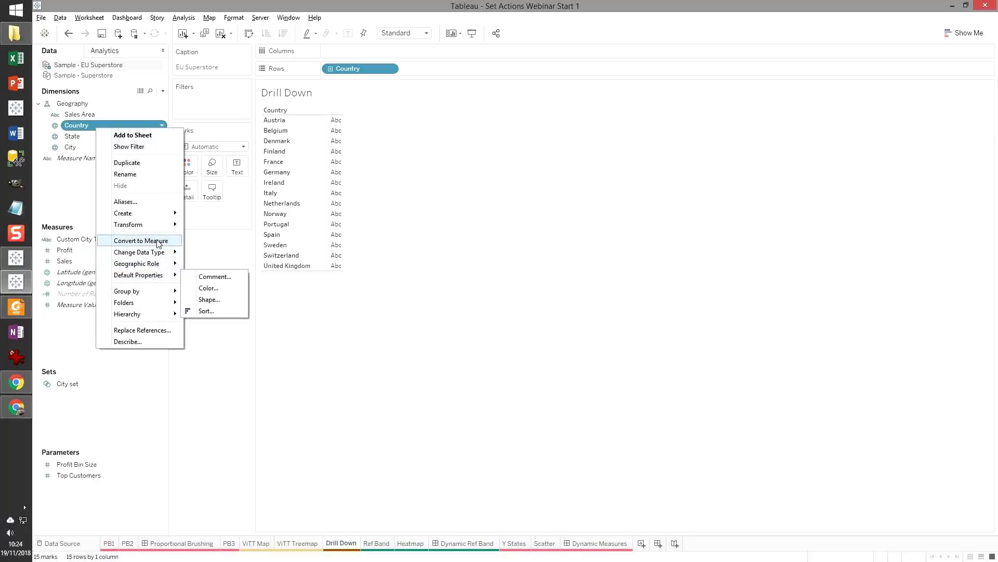
mouse_move(130, 212)
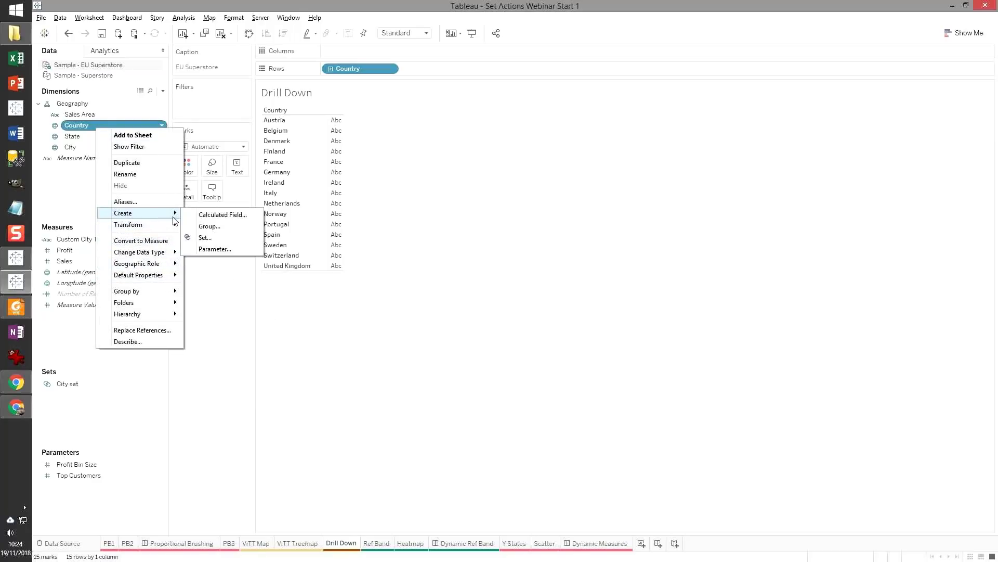
click(226, 236)
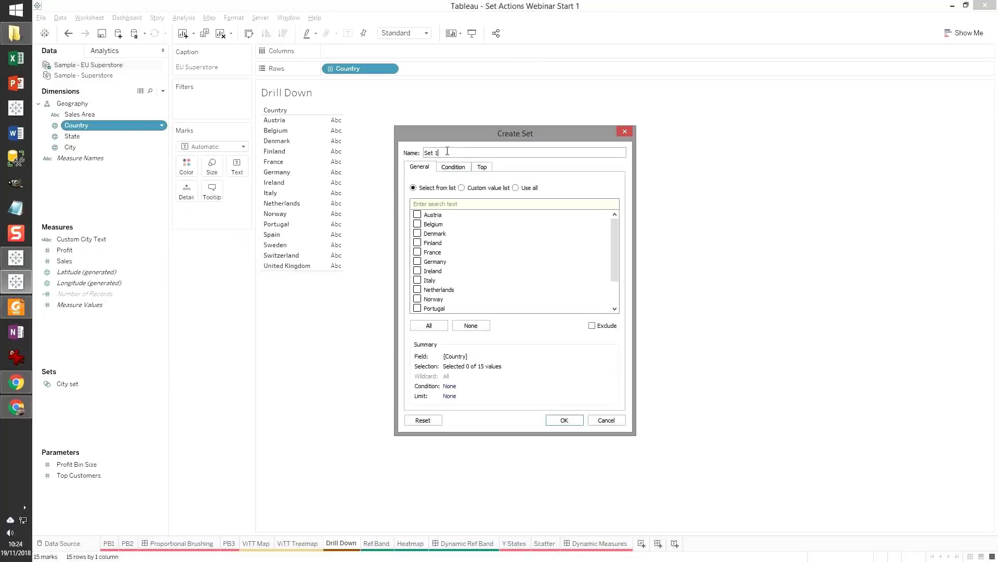
text(Country set)
click(419, 244)
click(565, 420)
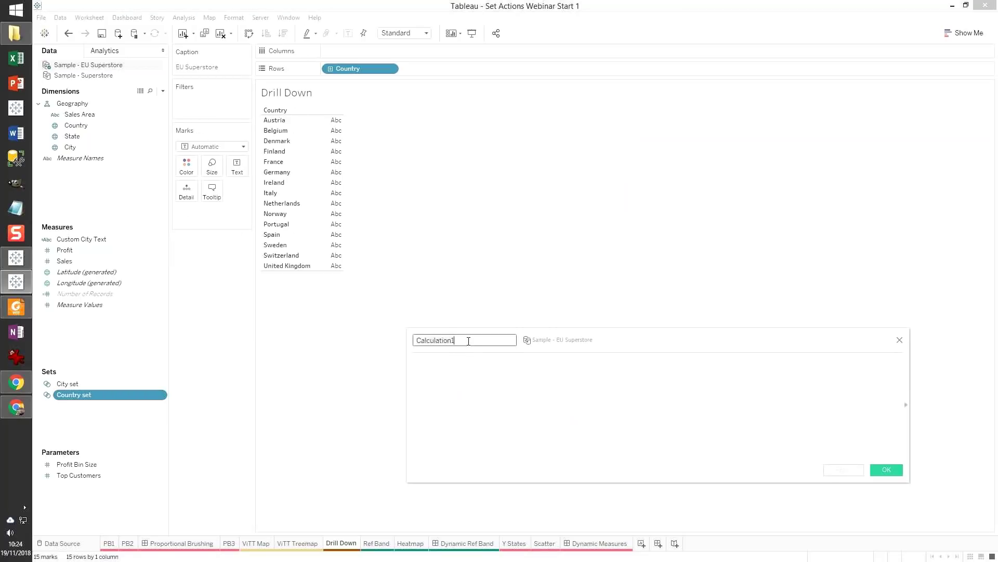
- Name the new calculated field "L2 State" and move its editor clear to begin the formula
text(L)
text(ate)
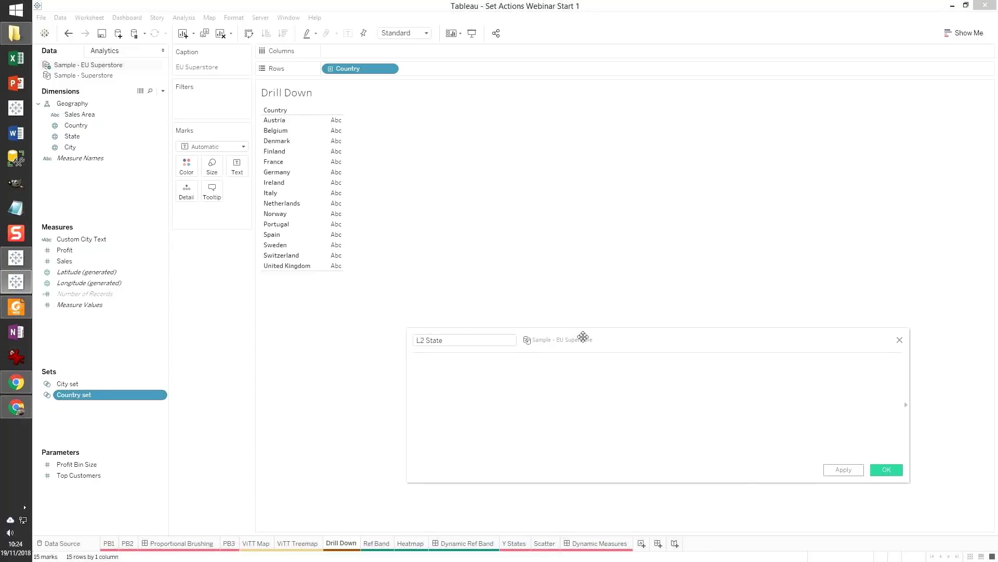
drag(583, 335, 476, 312)
click(353, 340)
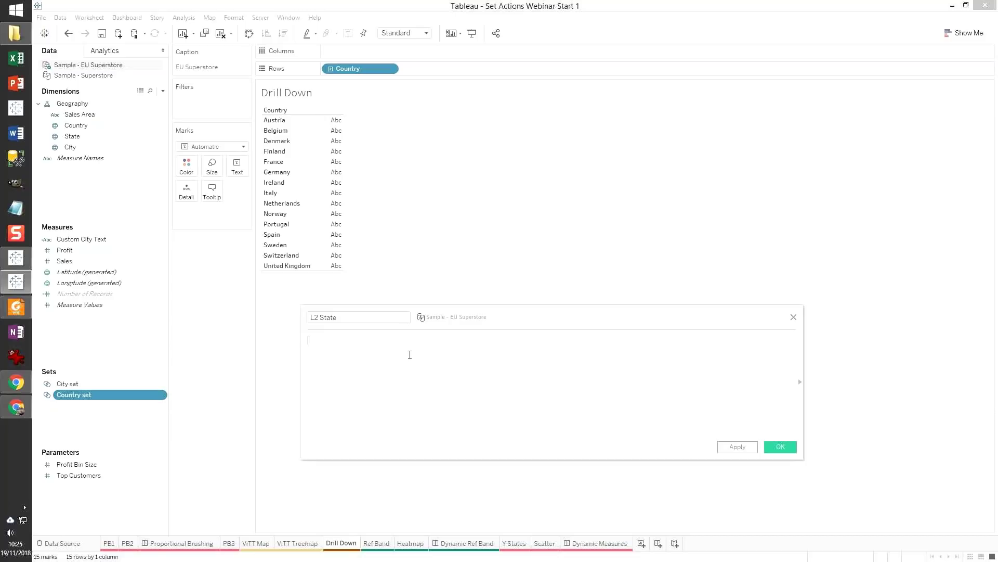
- Define L2 State as IF [Country set] THEN [State] ELSE "" END and save the calculation
text(if)
key(Return)
scroll(419, 357, up, 3)
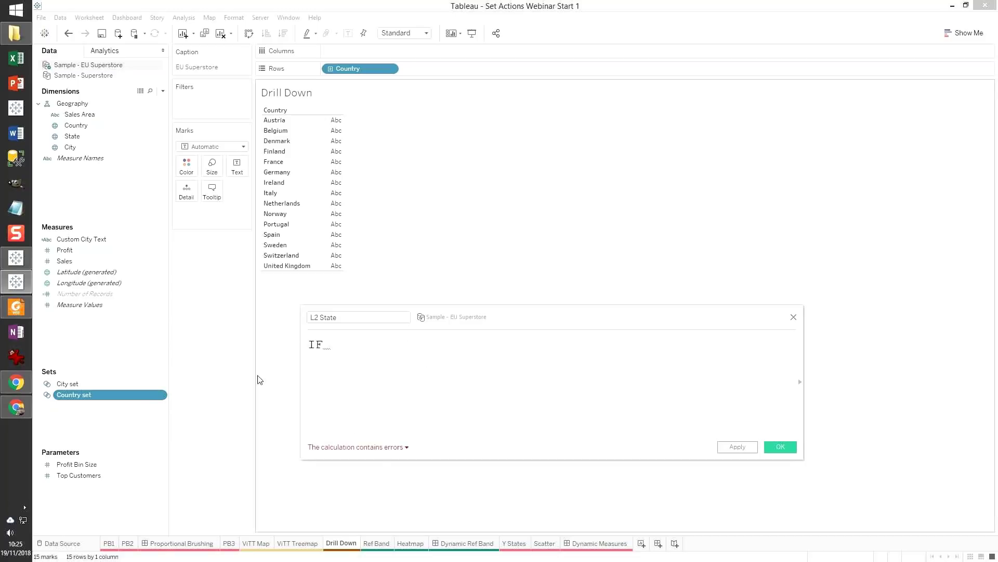
drag(134, 395, 507, 349)
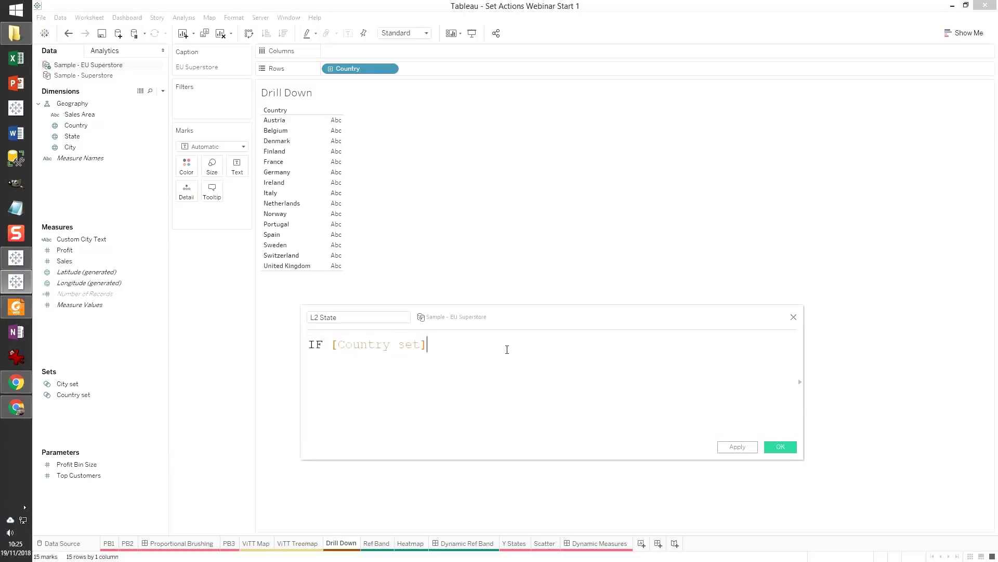
text(THEN state)
key(Return)
text(els)
key(Return)
text("" END)
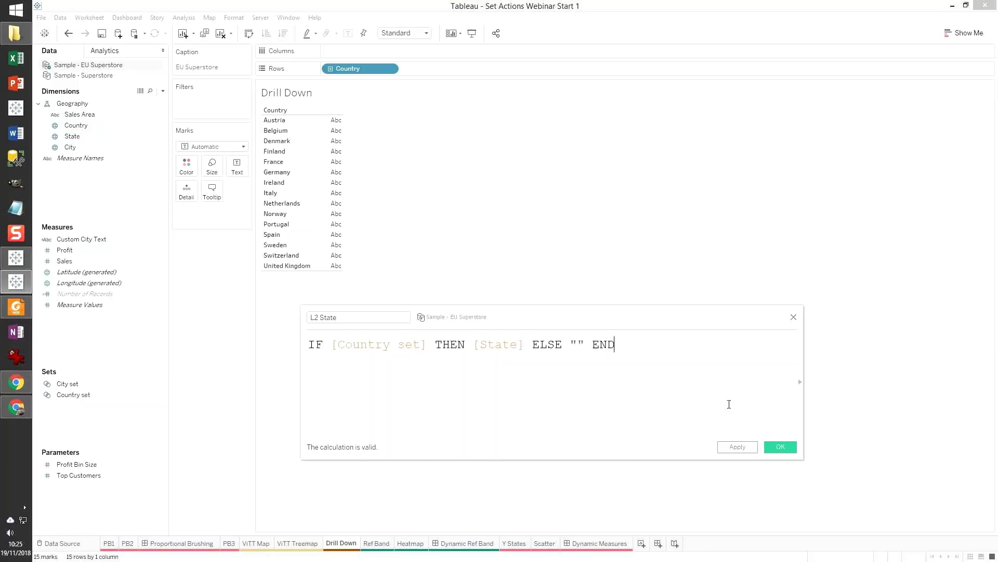
click(784, 446)
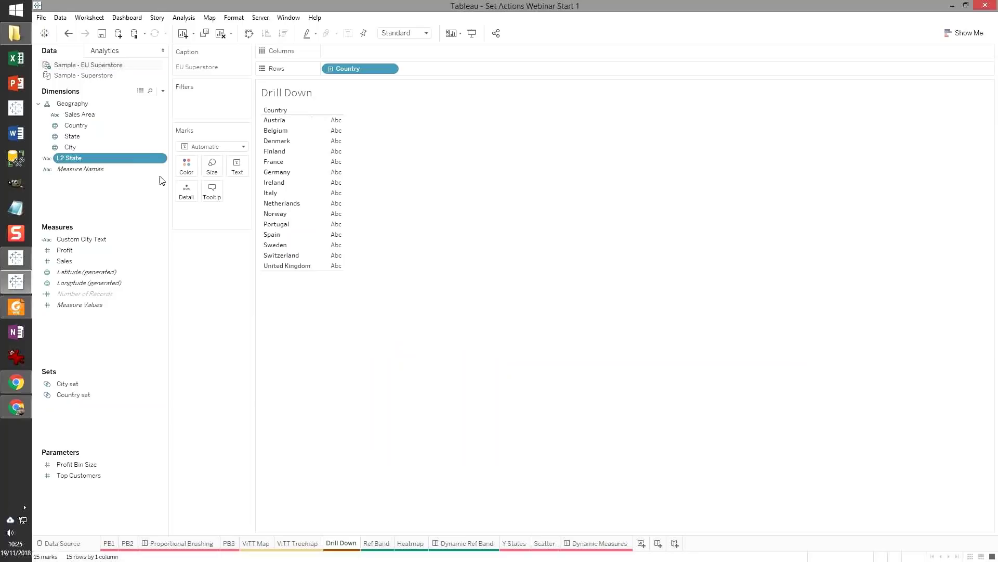
- Add L2 State to Rows after Country in the Drill Down sheet
drag(87, 161, 451, 68)
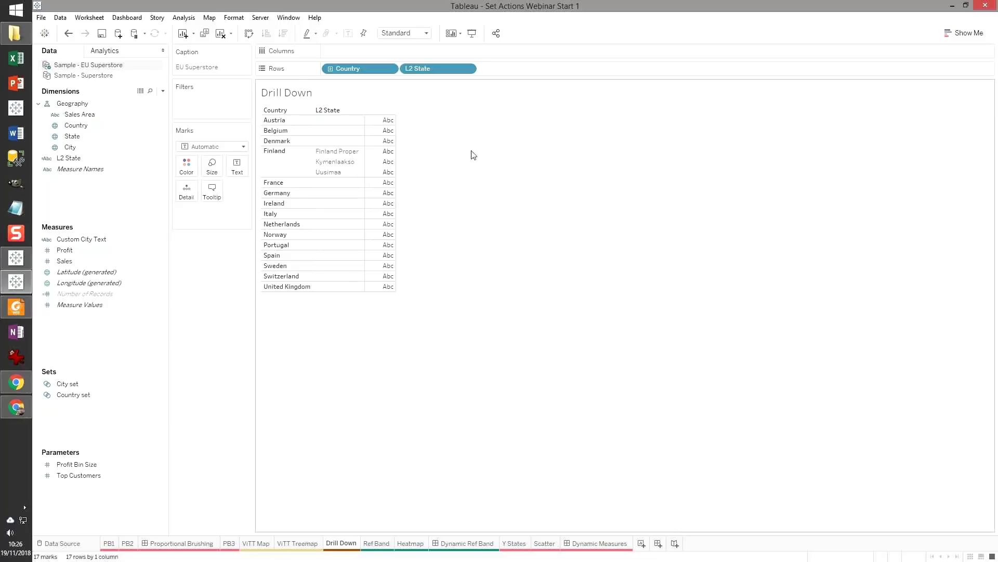
drag(71, 146, 154, 154)
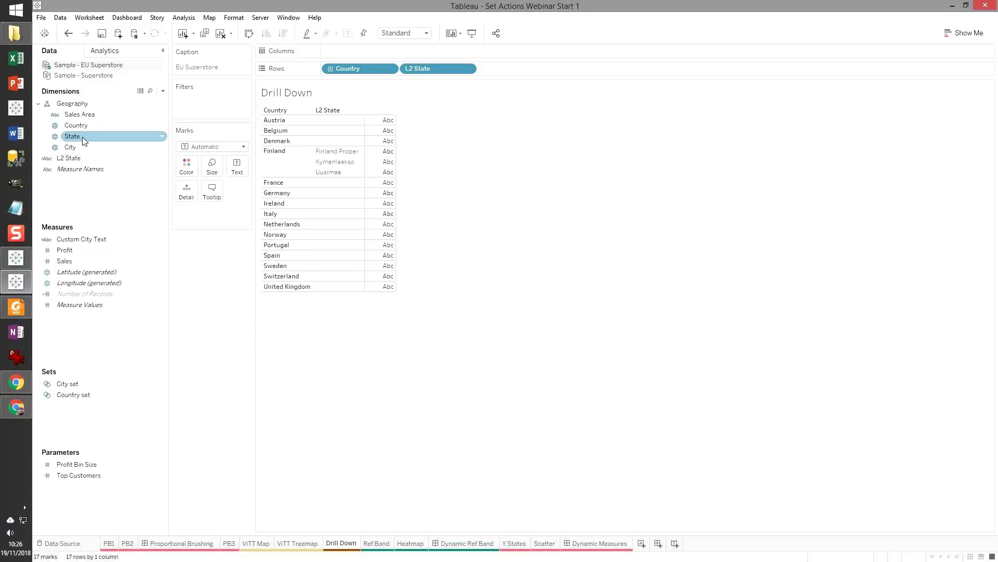
drag(83, 141, 328, 89)
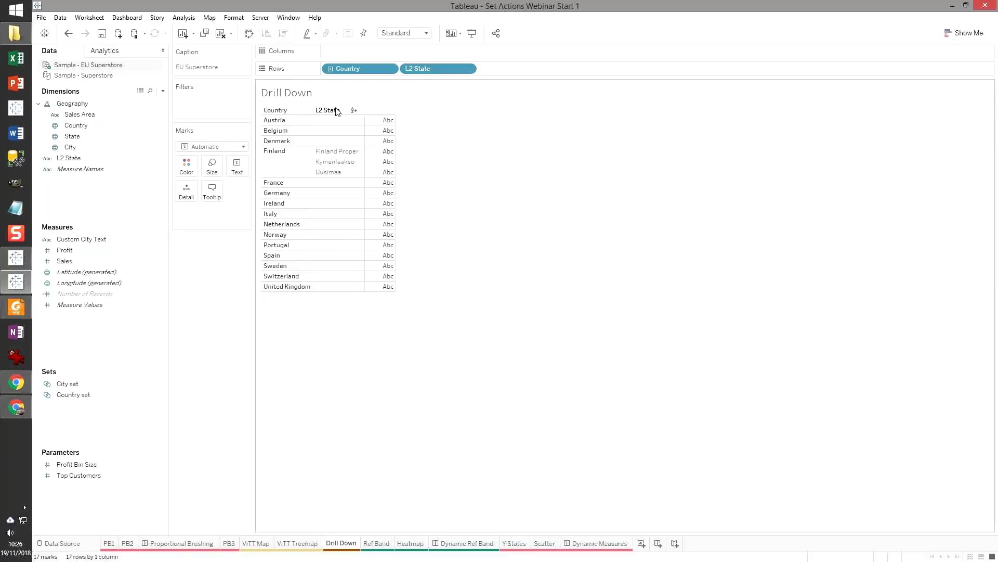
- Create a set named "L2 state set" from the L2 State field with Finland Proper as its member
right_click(94, 161)
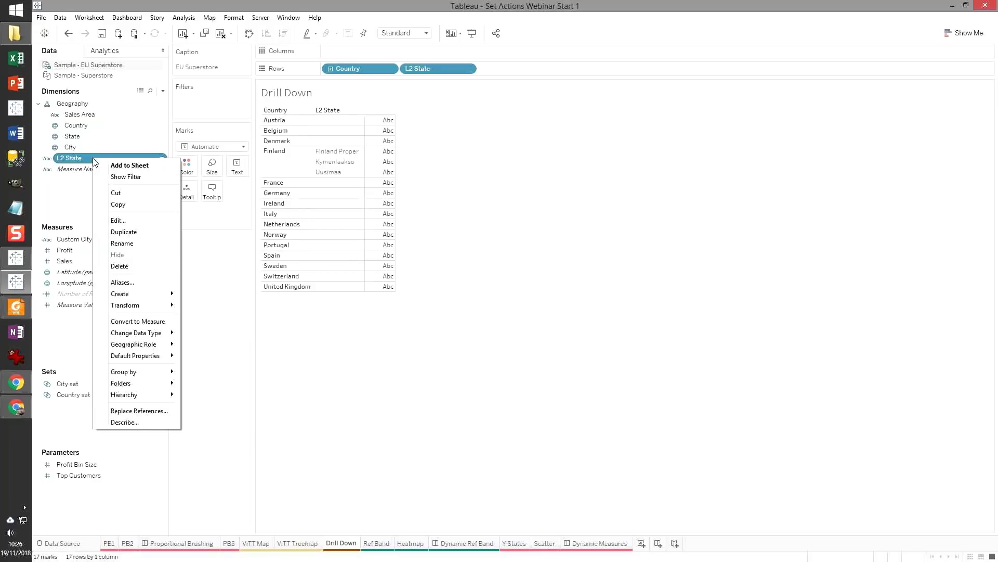
mouse_move(154, 293)
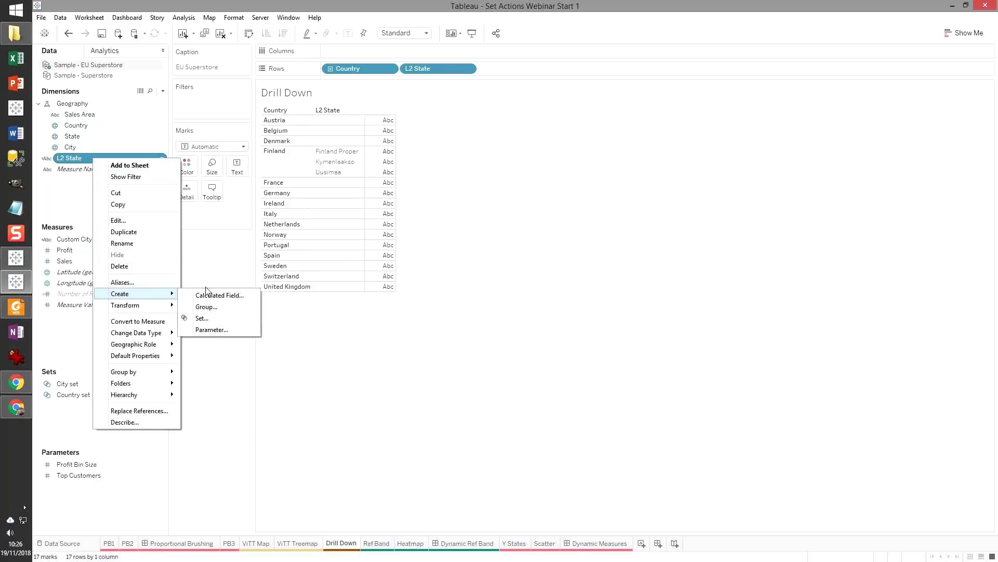
click(222, 318)
drag(458, 156, 398, 159)
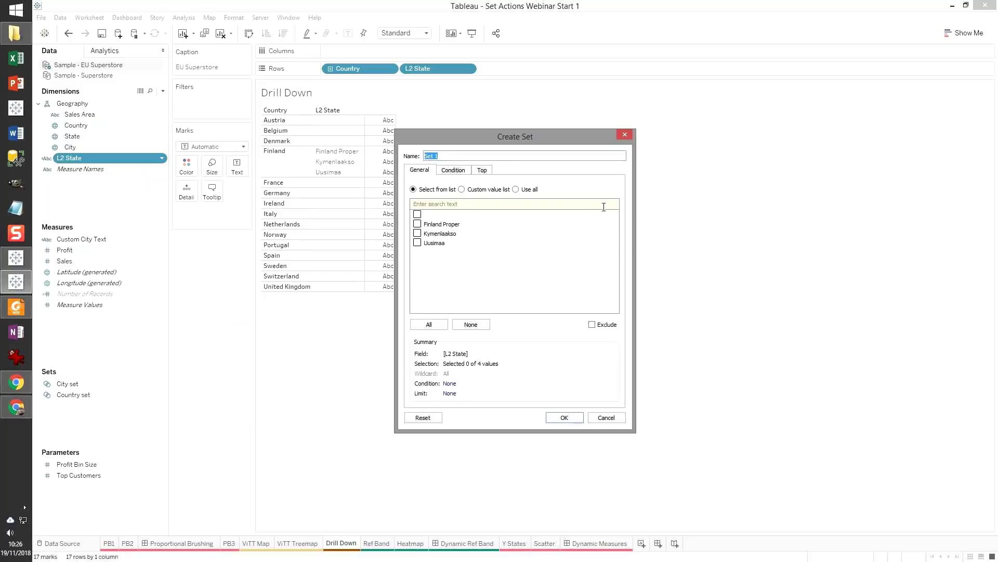
text(L2 state set)
click(419, 225)
click(564, 418)
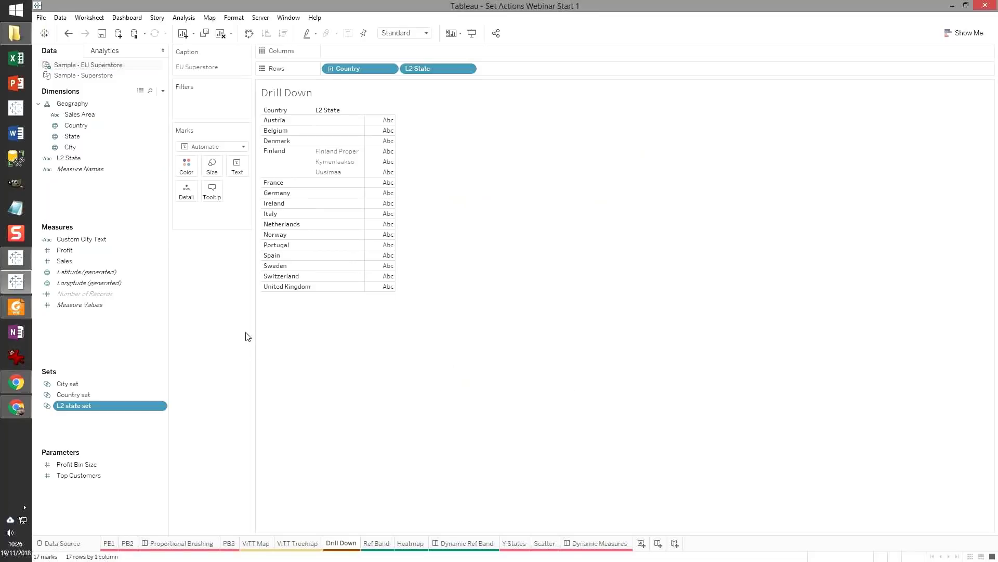
- Start a new calculated field named "L3 City"
key(alt+a)
key(c)
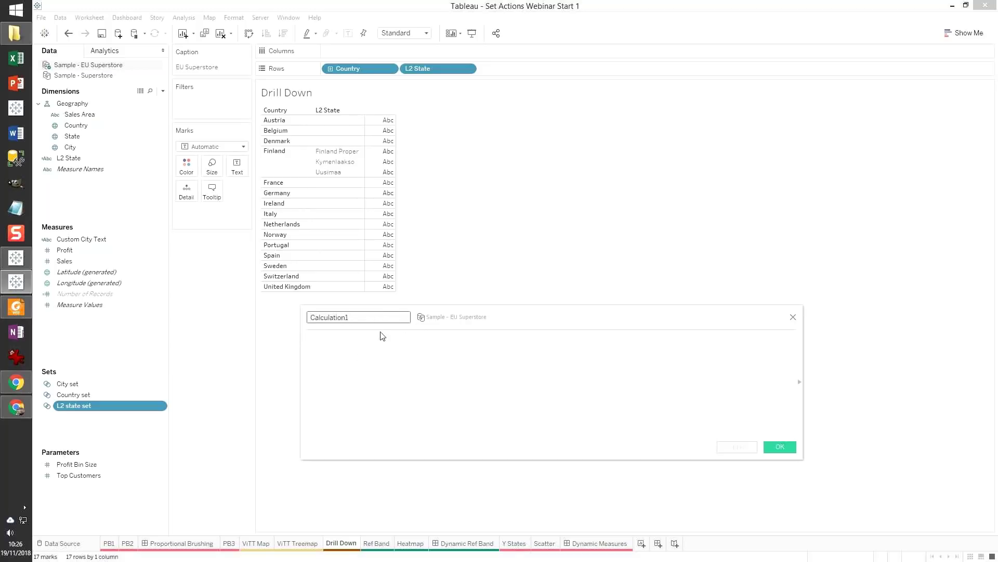
text(L3 City)
key(Tab)
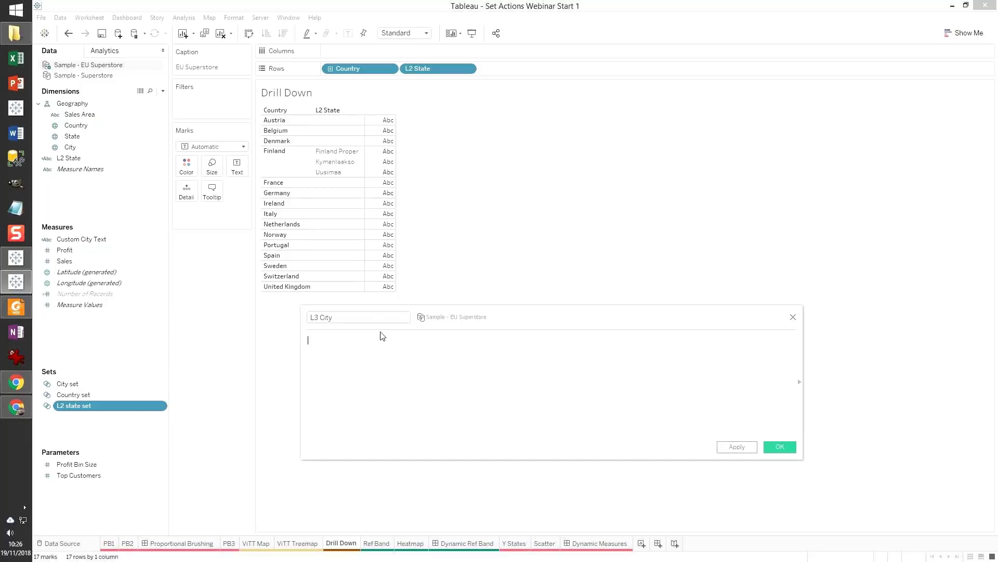
- Define L3 City as IF [L2 state set] THEN [City] ELSE "" END and add it to Rows after L2 State
text(IF)
drag(110, 404, 476, 368)
text(THEN)
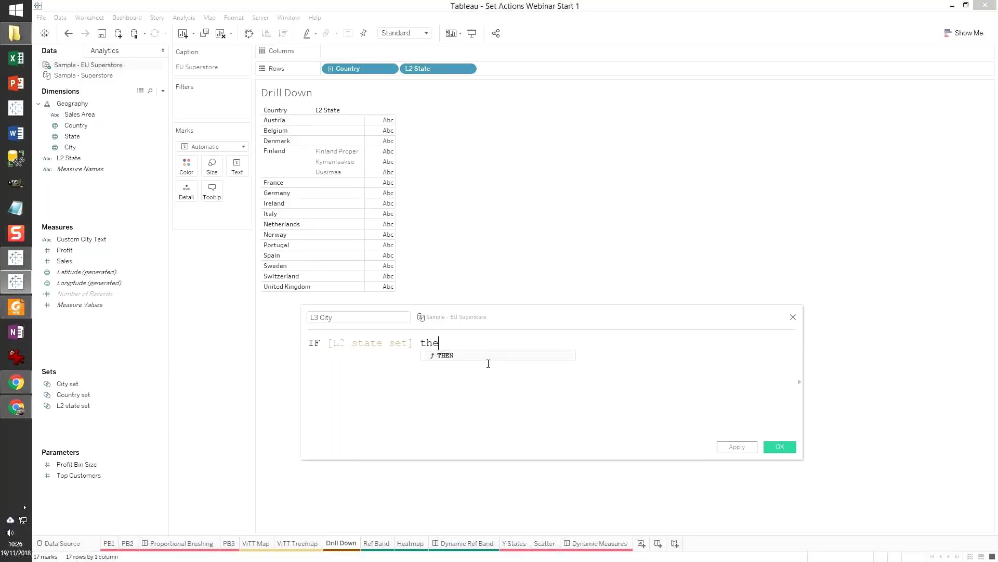
text( cit)
key(Return)
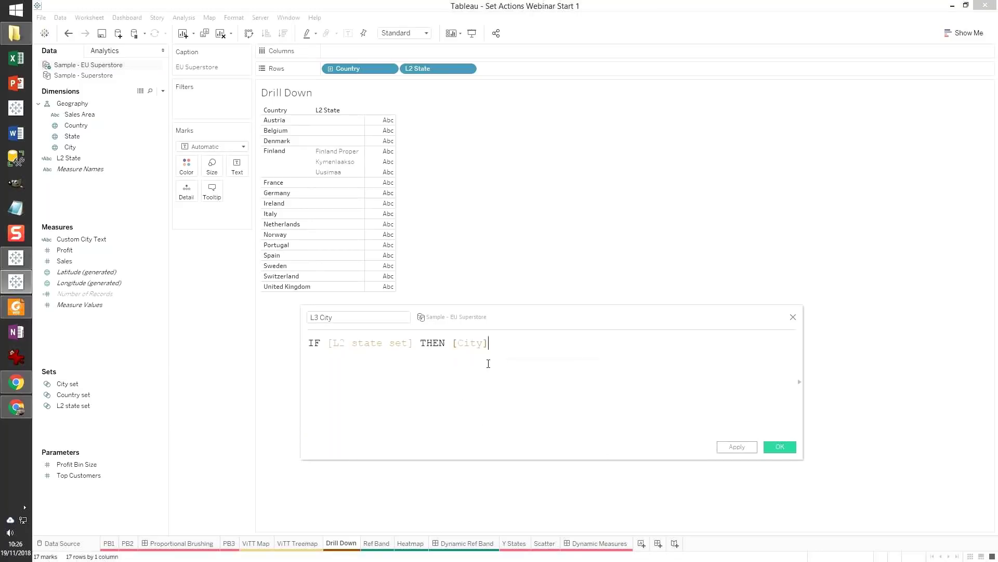
text(ELSE "" END)
click(780, 447)
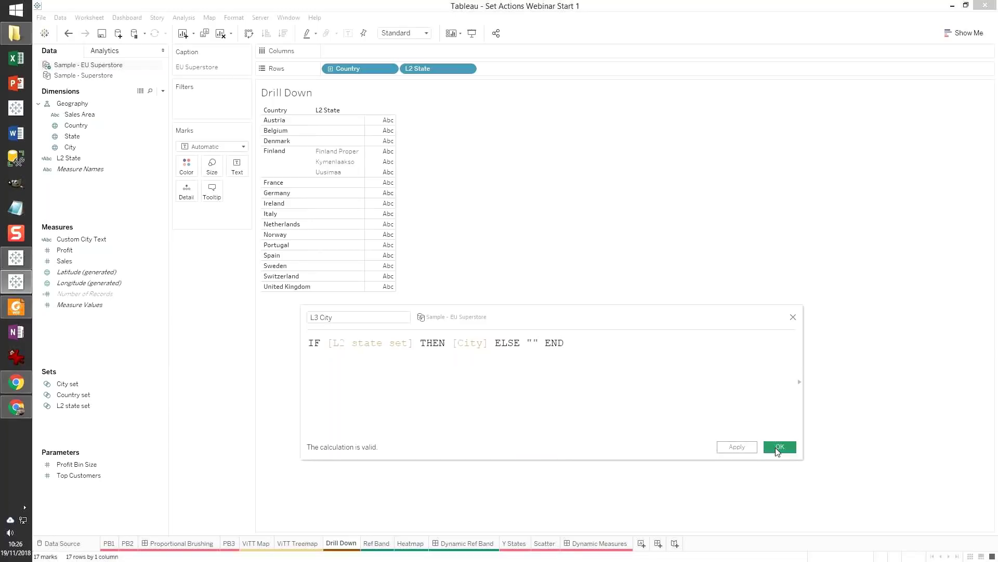
drag(116, 170, 573, 71)
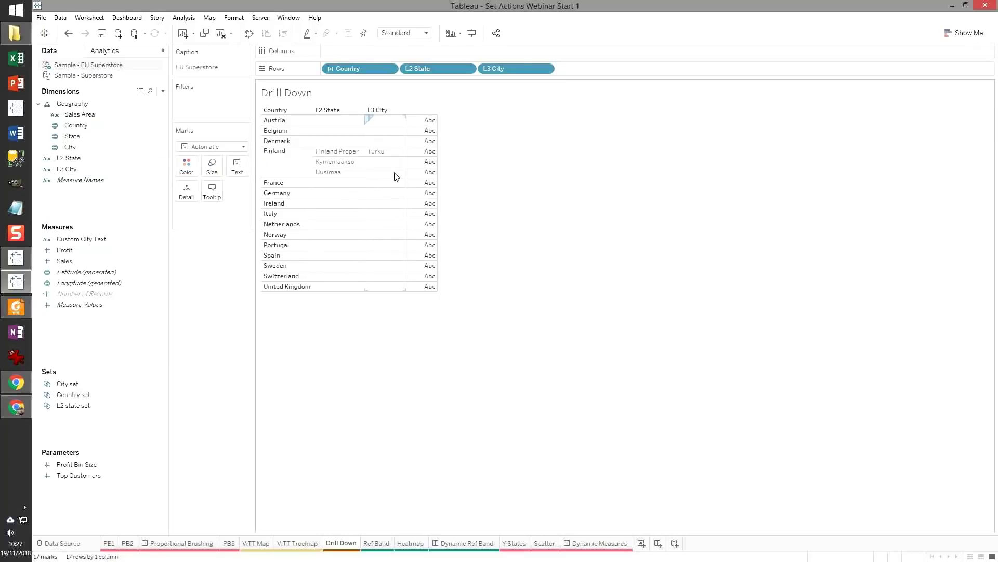
- Check the drill-down table's response by selecting Finland's states, other countries and Finland itself in turn
click(335, 162)
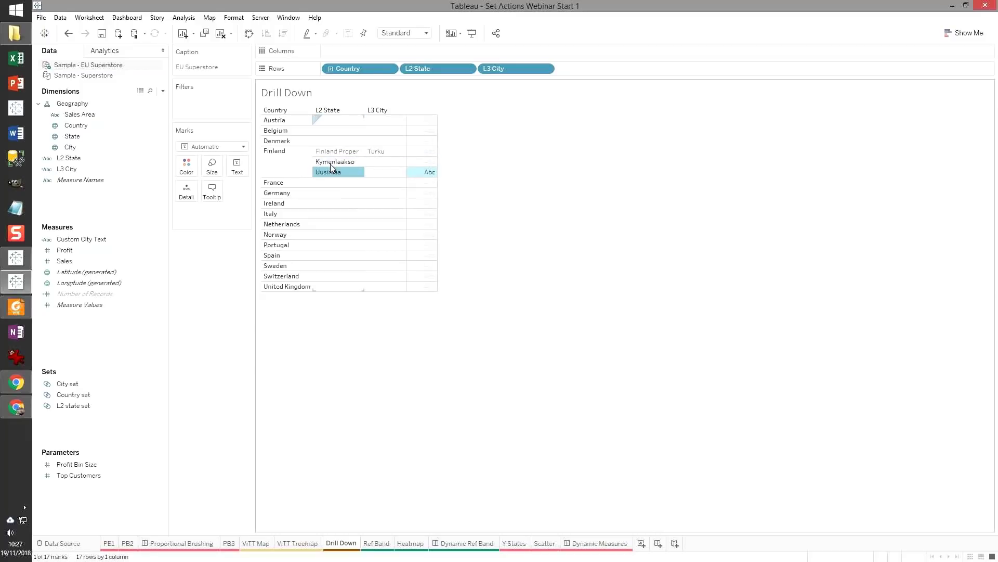
click(333, 154)
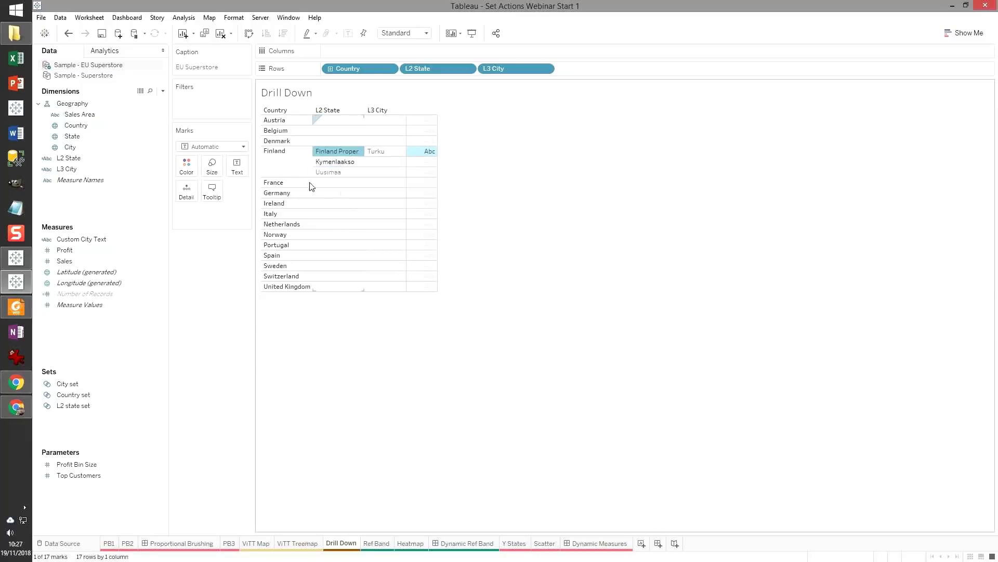
click(276, 204)
click(327, 163)
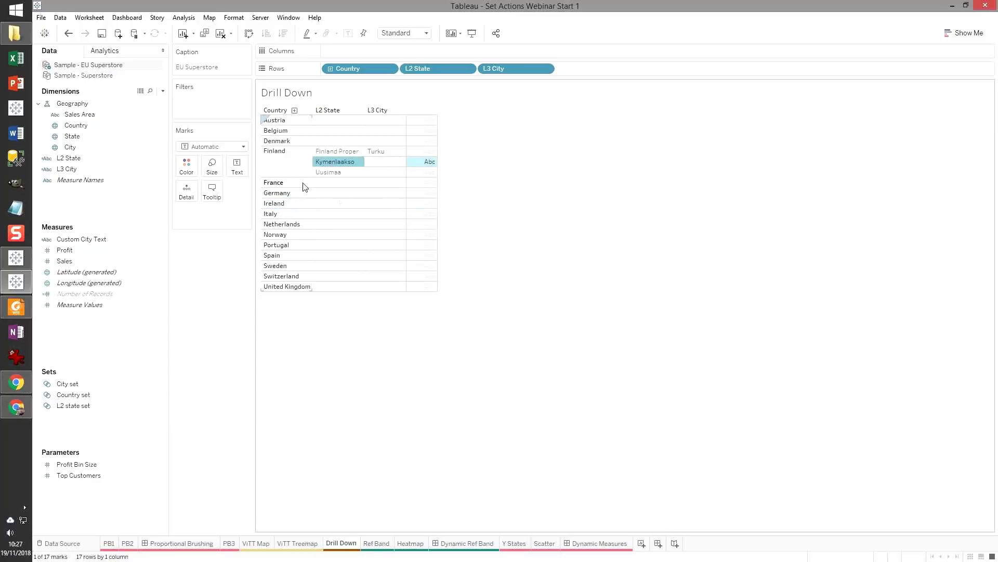
click(279, 194)
click(278, 167)
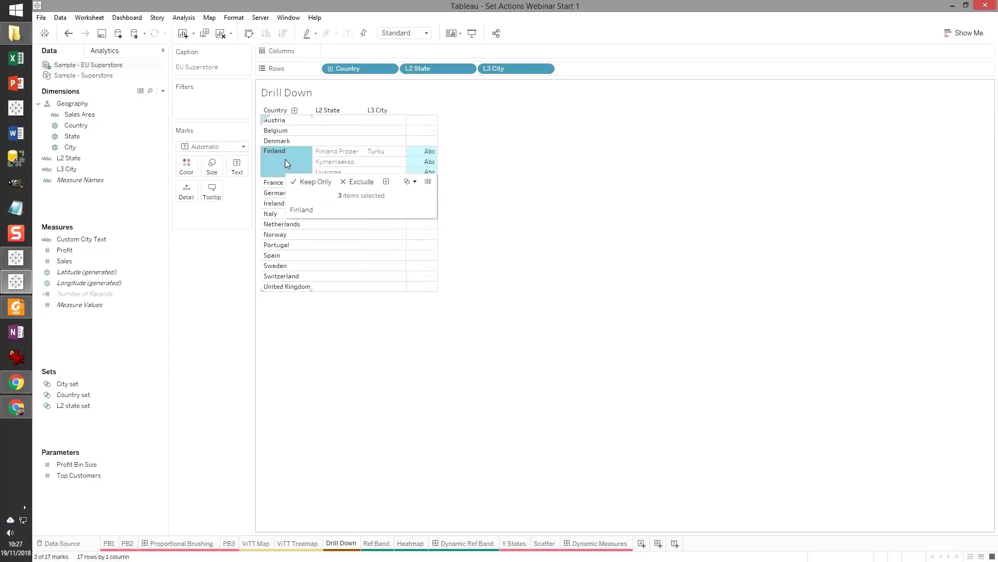
- Add a Change Set Values action named "update country" to the Drill Down sheet, with Sample - EU Superstore as the target data source
click(86, 17)
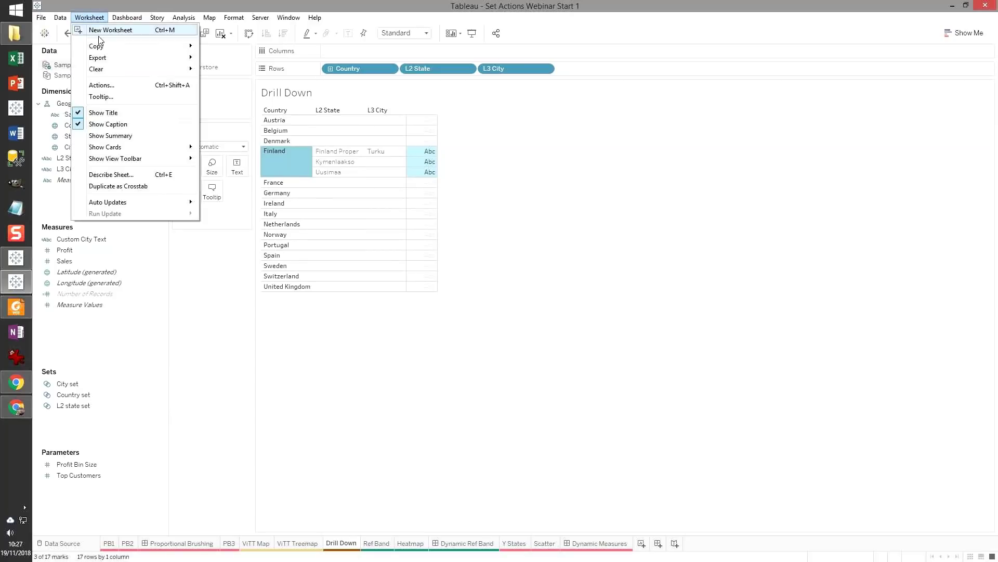
click(101, 83)
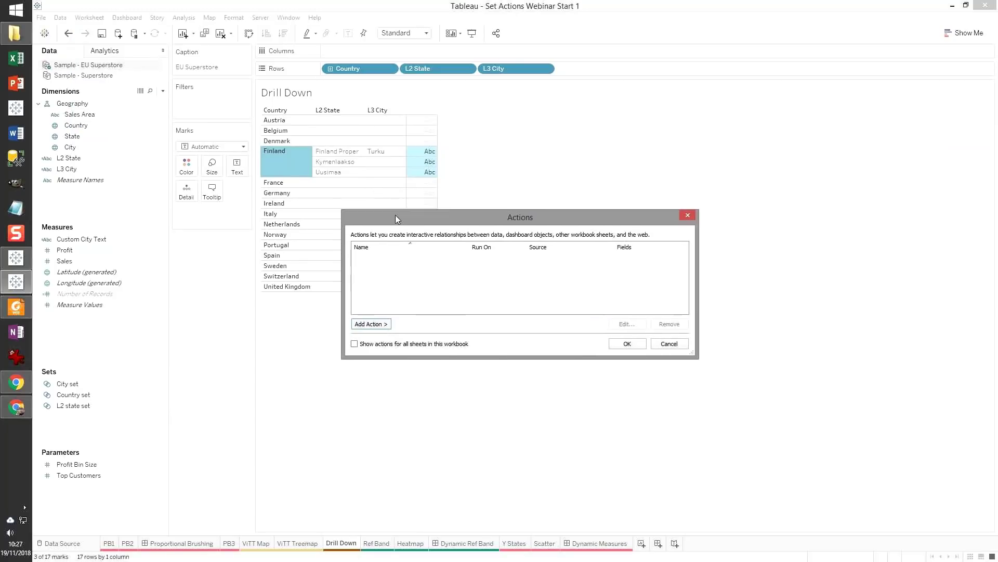
drag(395, 214, 503, 250)
click(475, 354)
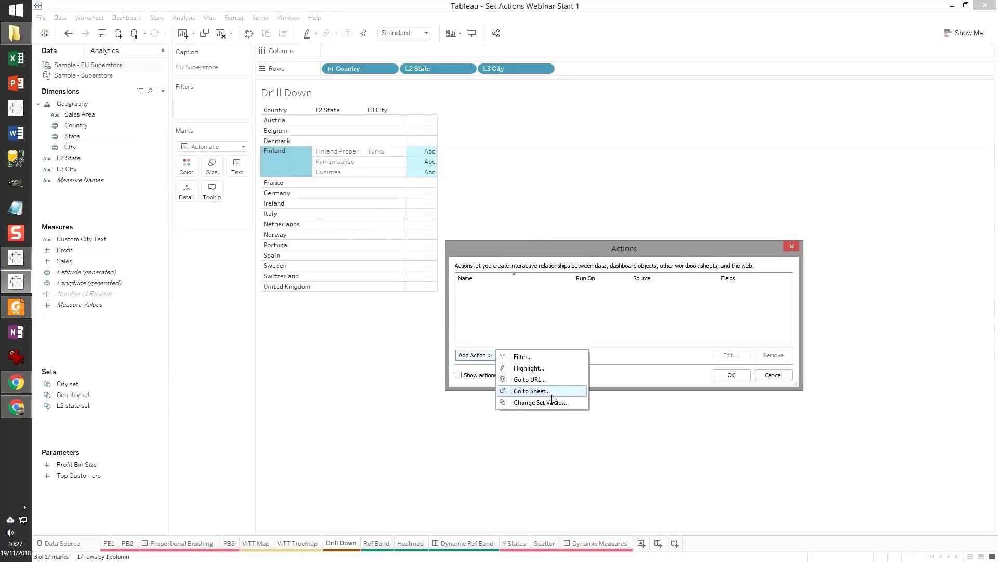
click(562, 403)
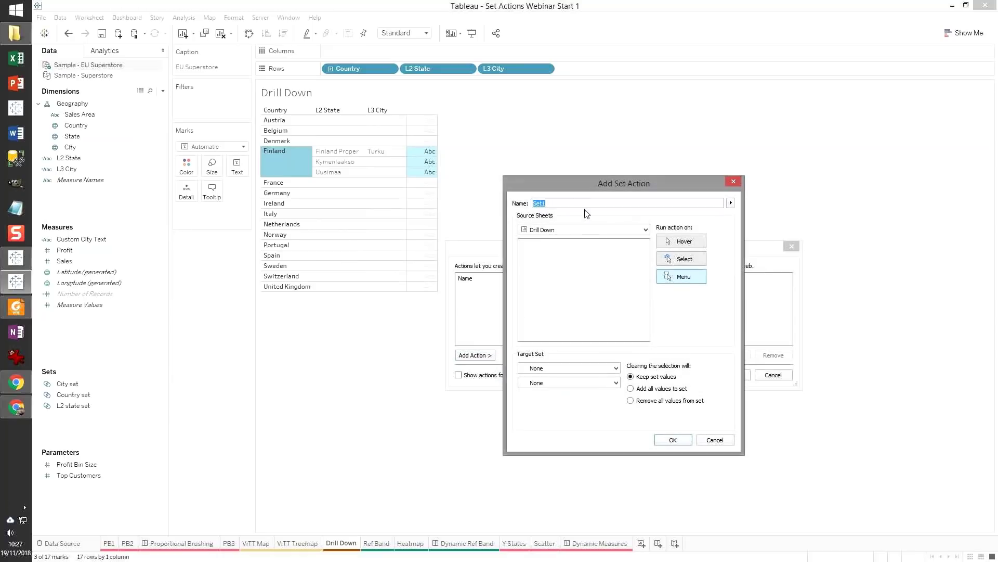
text(update country)
click(567, 370)
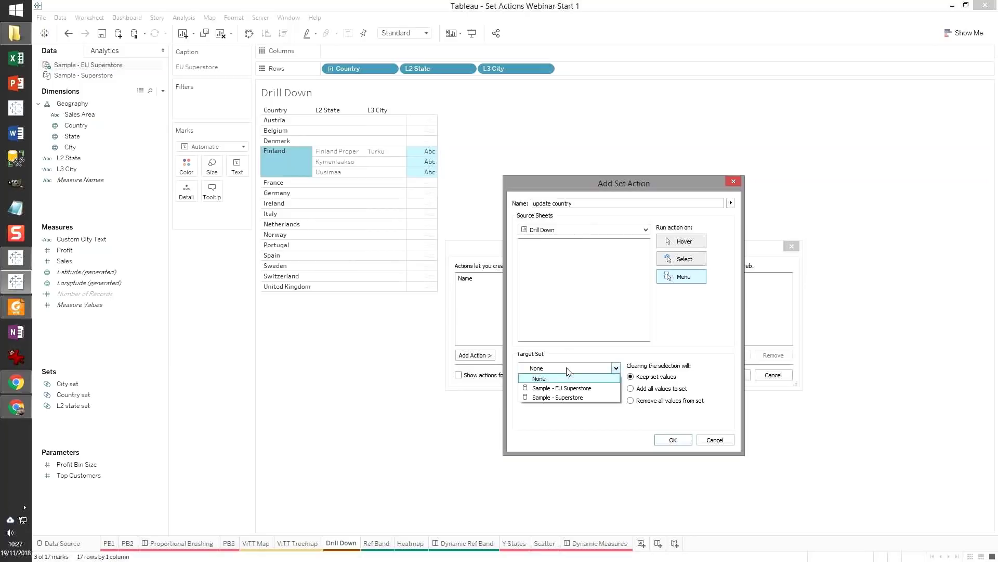
click(572, 388)
click(595, 384)
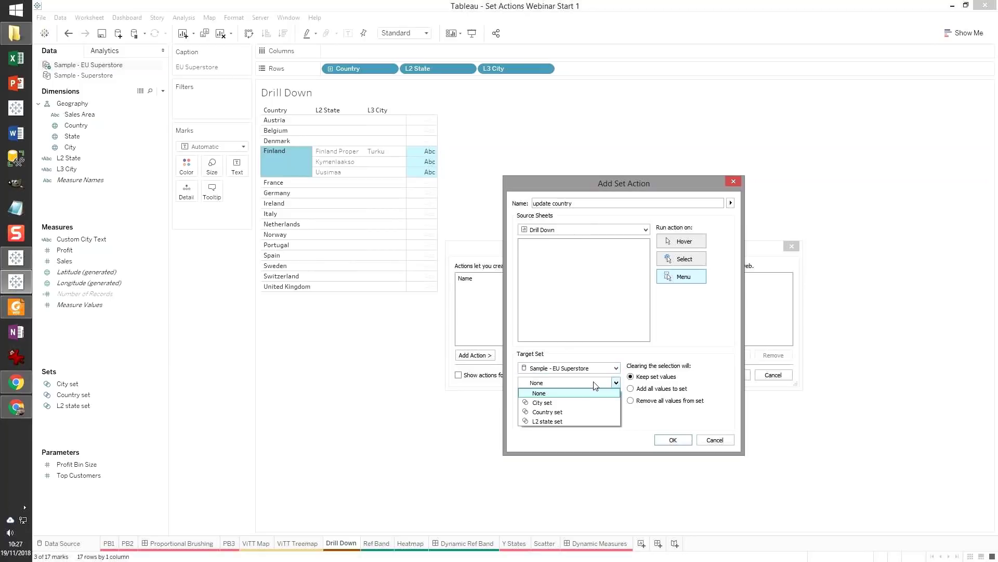
- Complete the "update country" set action: target Country set, run on Select, and remove all values from the set when the selection clears
click(576, 414)
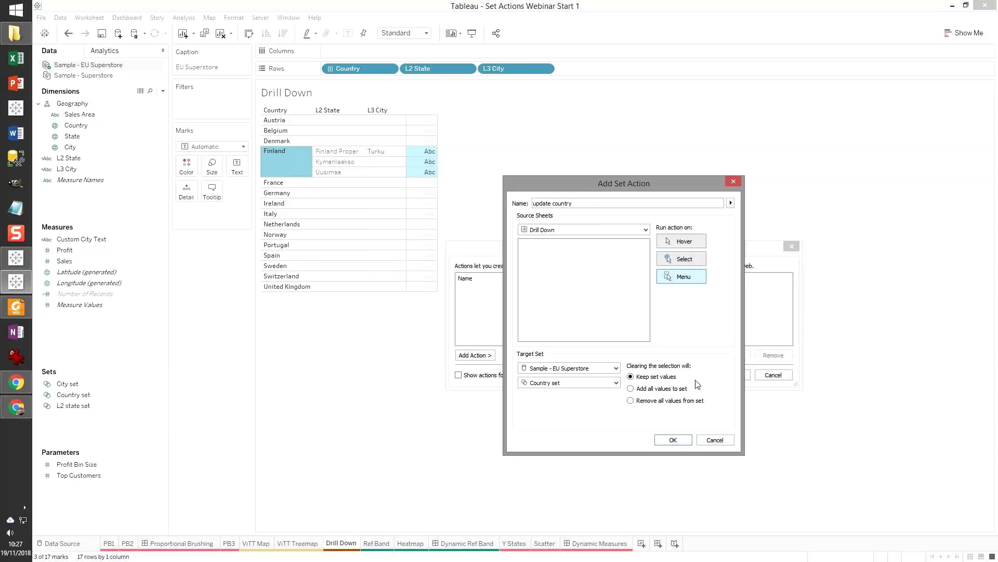
click(671, 405)
click(689, 259)
click(682, 259)
click(678, 441)
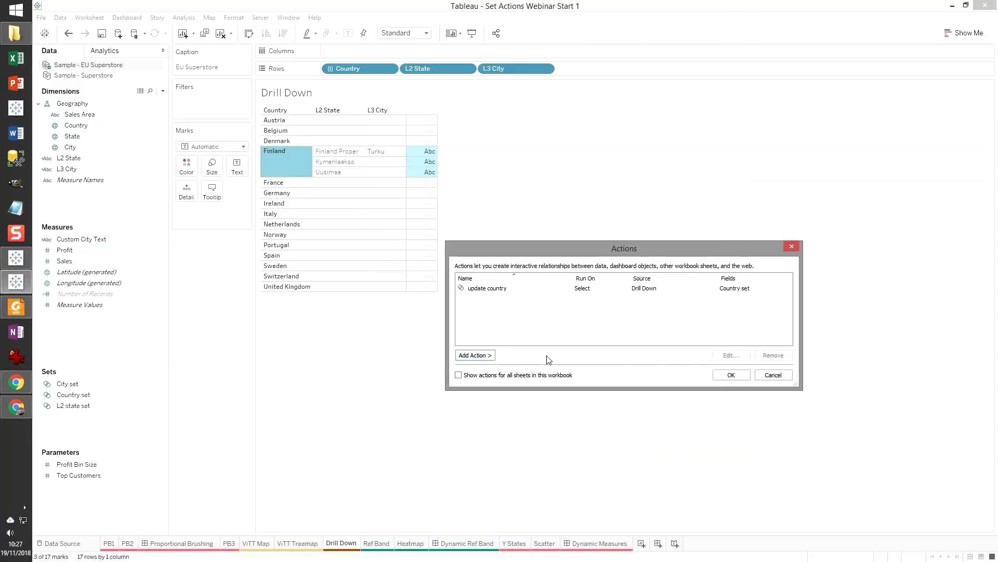
- Add a set action "L2 state update" targeting the EU Superstore L2 state set, run on Select, removing all values on clearing
click(492, 356)
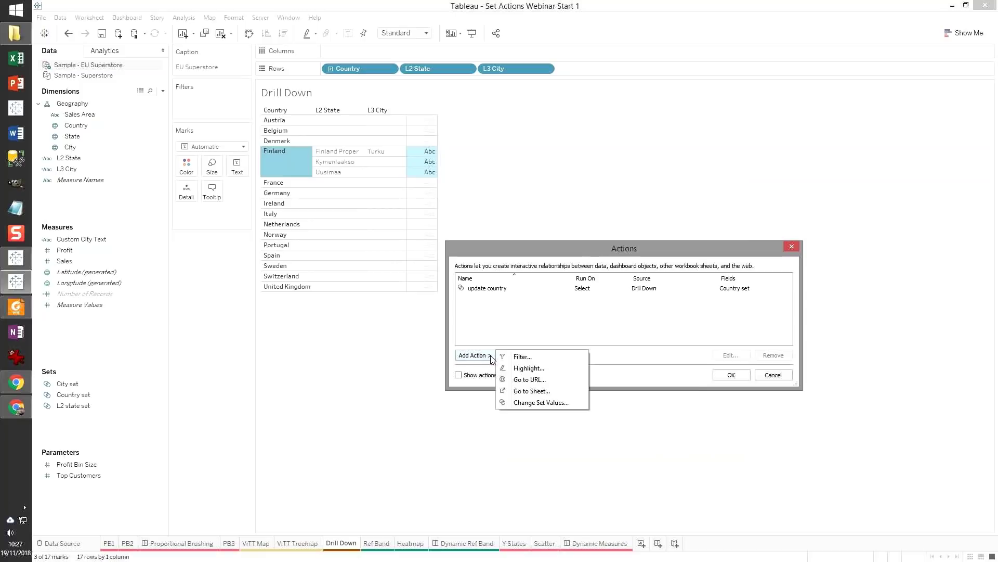
click(572, 403)
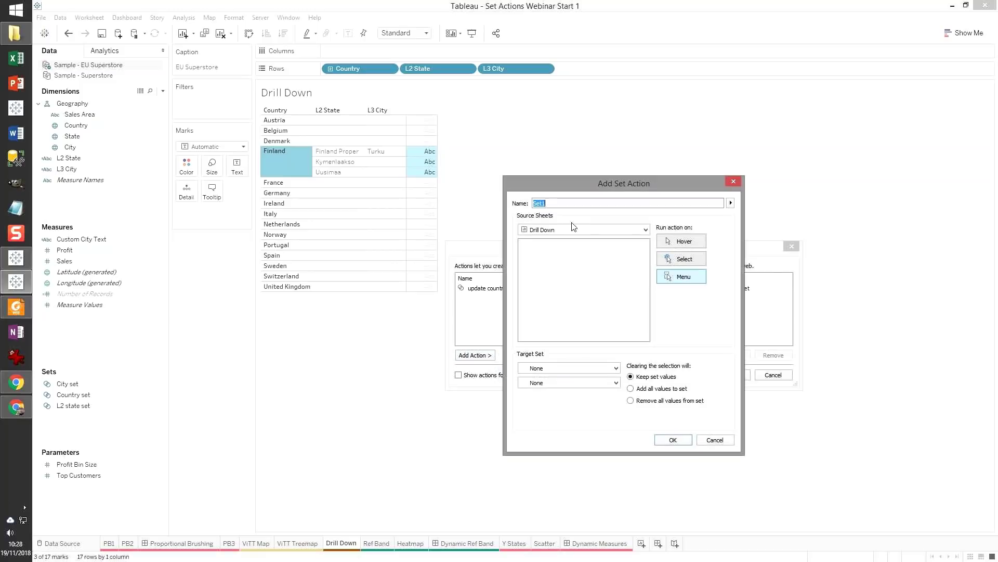
text(L2 state update)
click(580, 370)
click(579, 389)
click(577, 383)
click(574, 421)
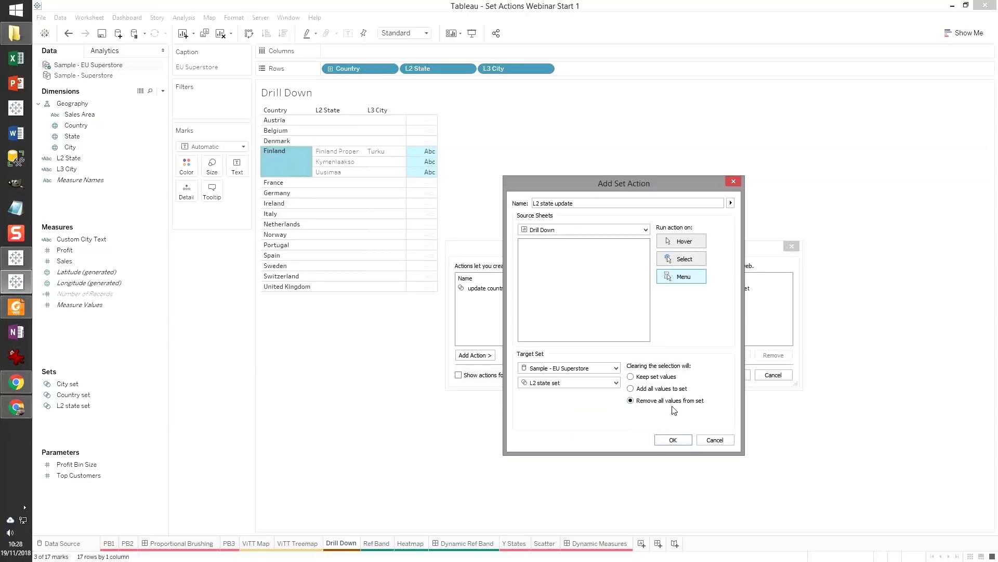
click(701, 257)
click(674, 440)
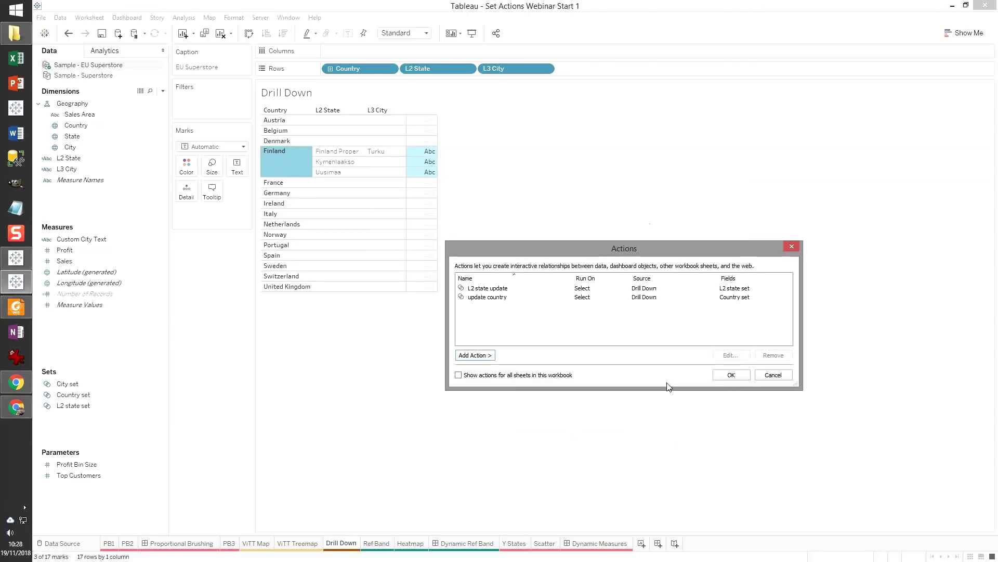
click(731, 376)
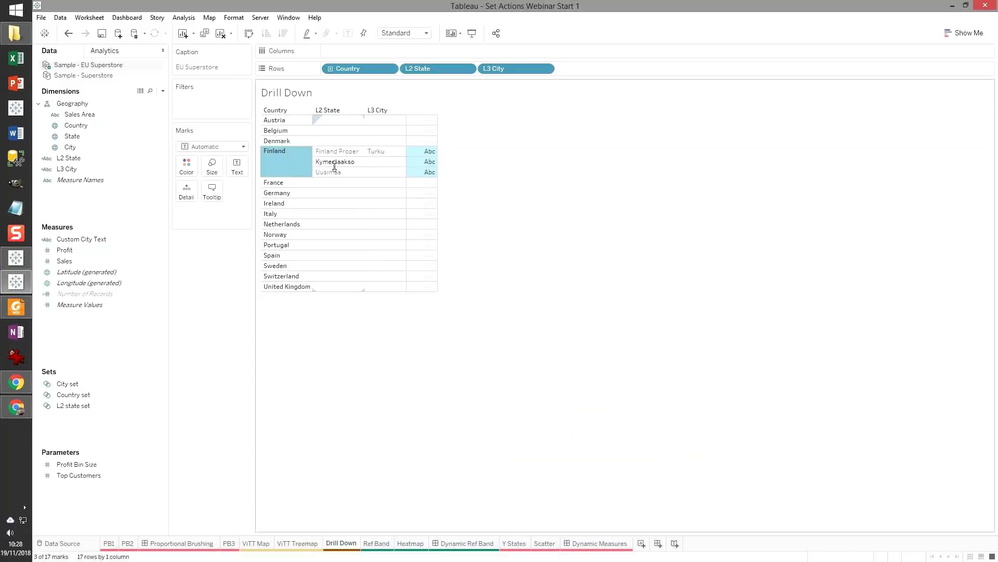
- Test the drill-down by selecting the Finnish states Kymenlaakso and Uusimaa, and the country Ireland
click(336, 164)
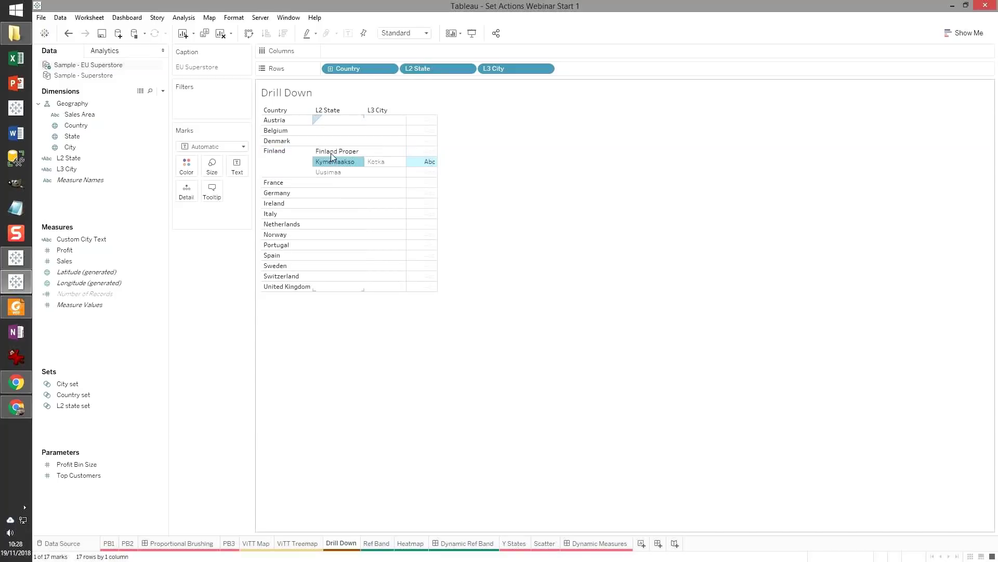
click(332, 172)
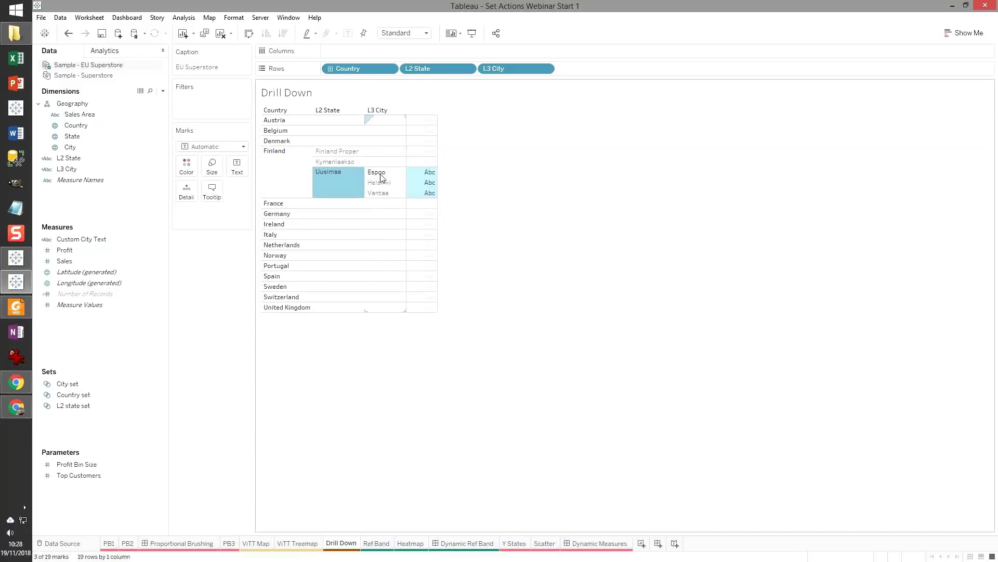
click(333, 161)
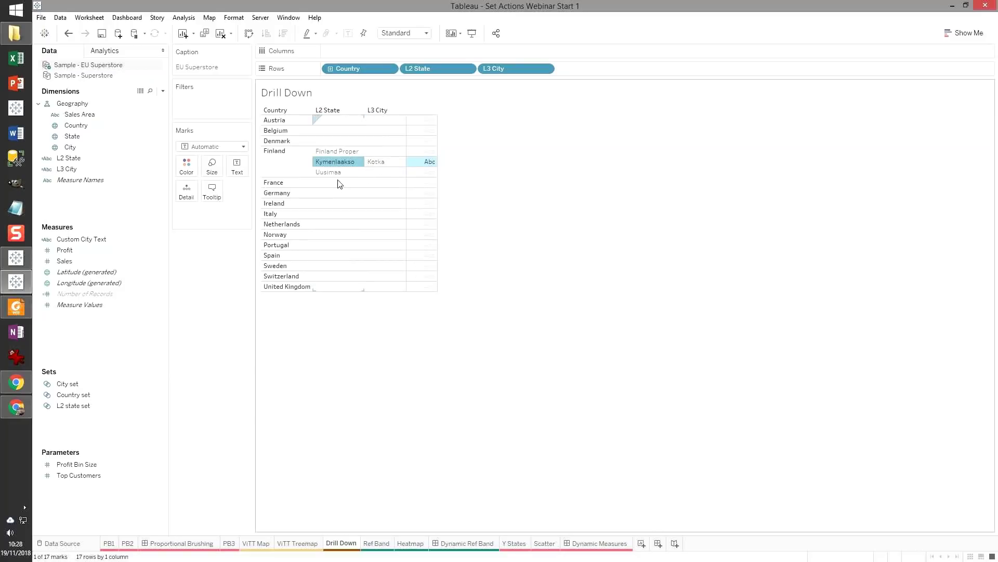
click(276, 206)
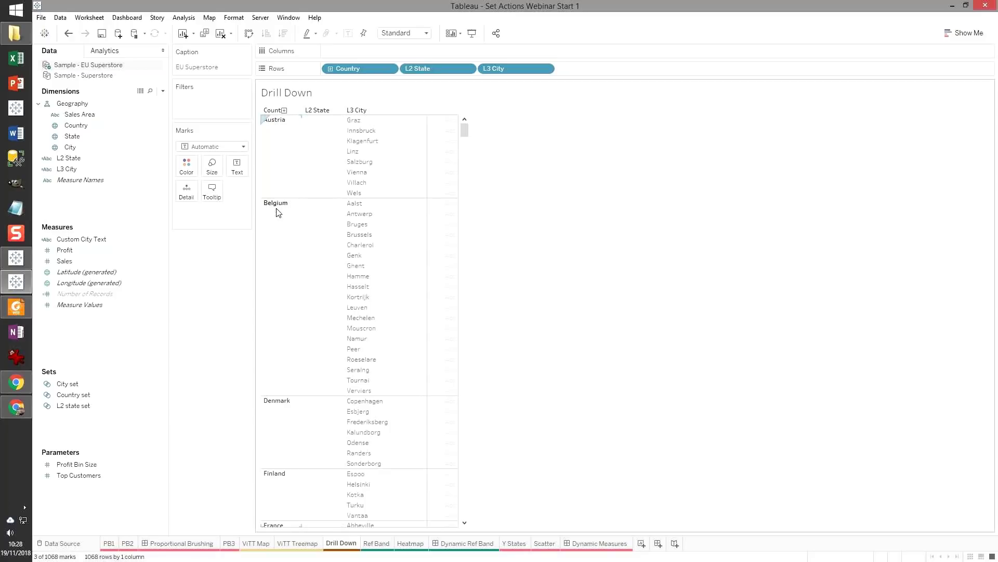
- Inspect the members of the L2 state set without changing it
click(90, 408)
right_click(91, 410)
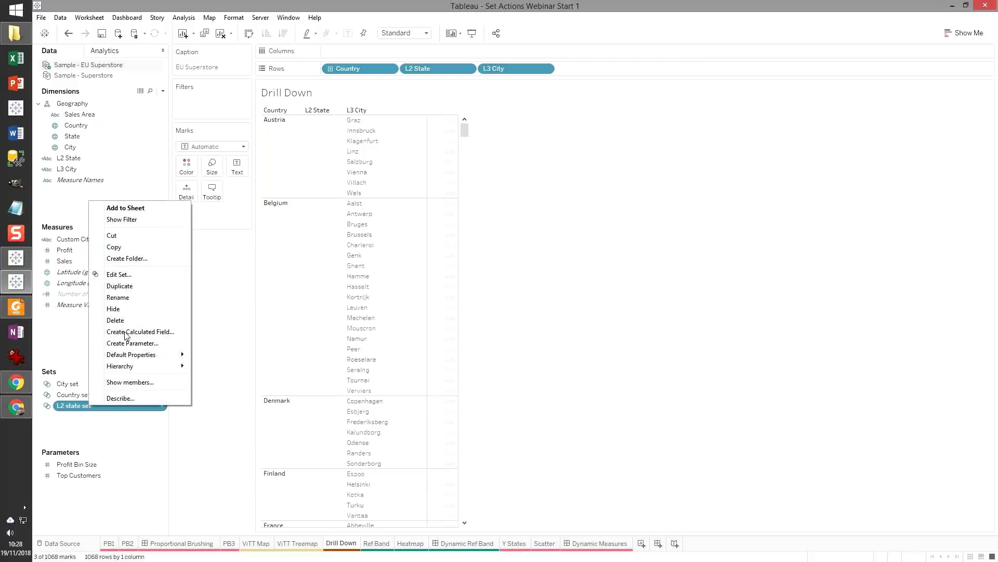
click(139, 276)
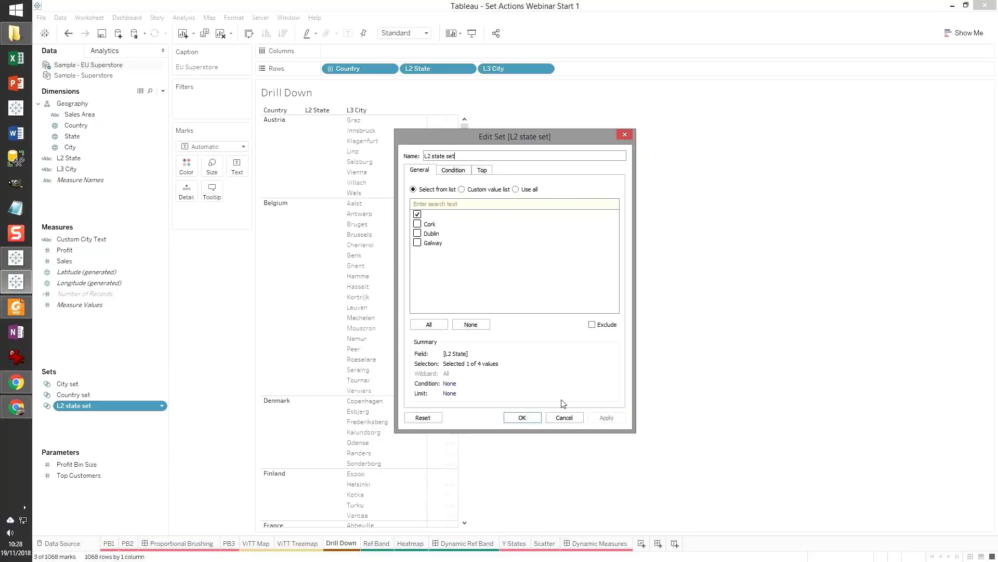
click(564, 418)
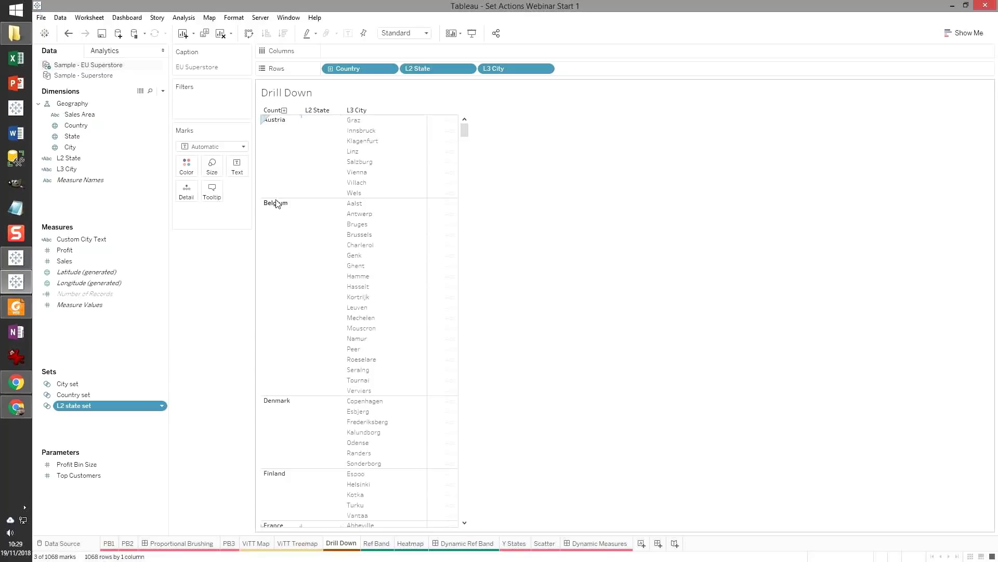
- Change the L3 City calculation to IF [Country set] AND [L2 state set] THEN [City] ELSE "" END and apply it
right_click(108, 169)
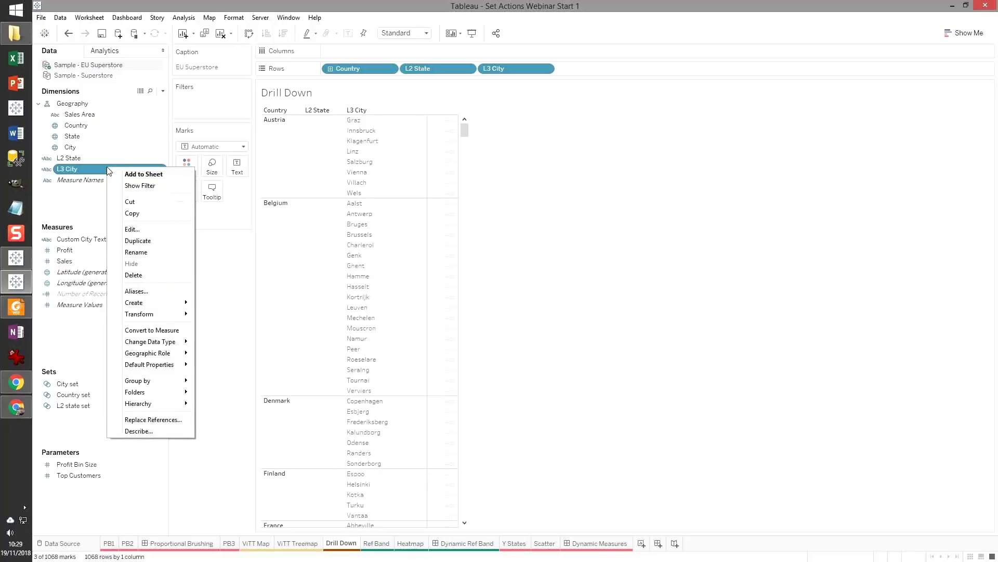
click(133, 229)
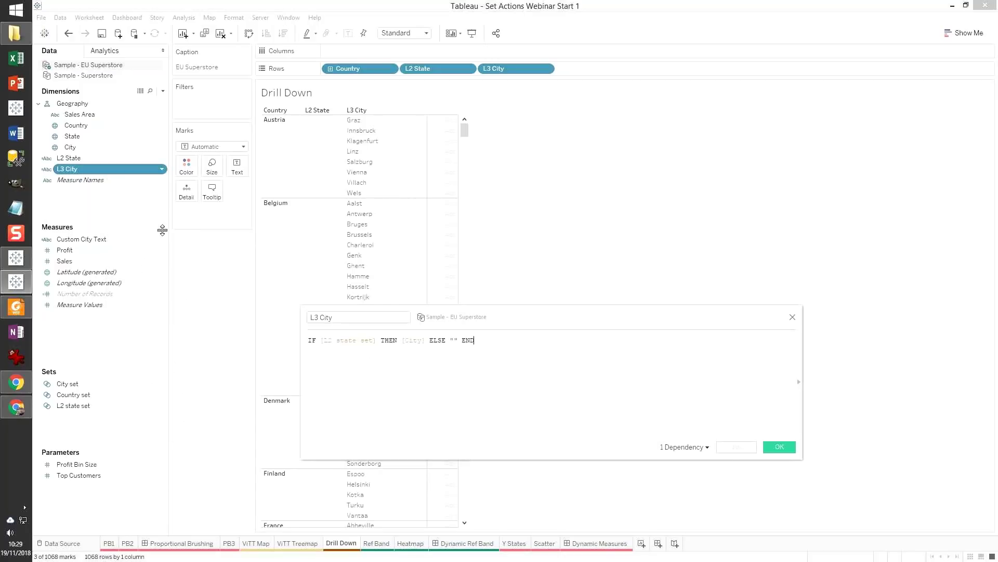
scroll(364, 348, up, 3)
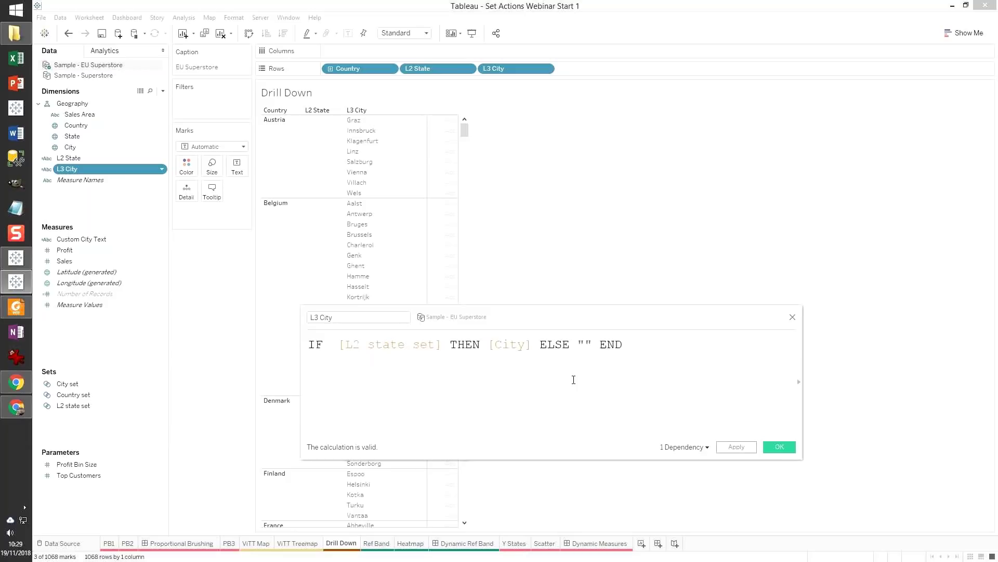
text(coun)
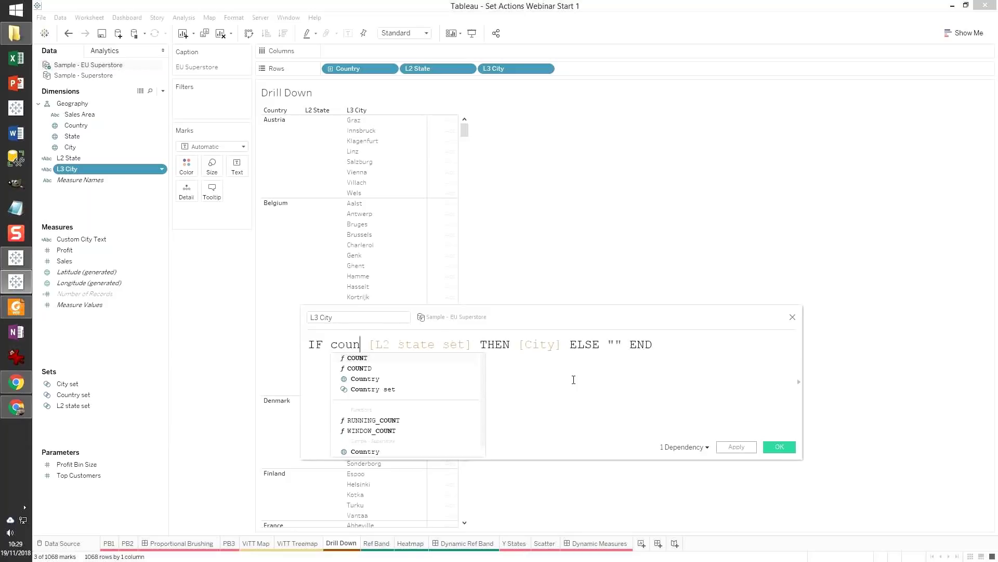
key(Down)
key(Down)
key(Down)
key(Return)
text(AND)
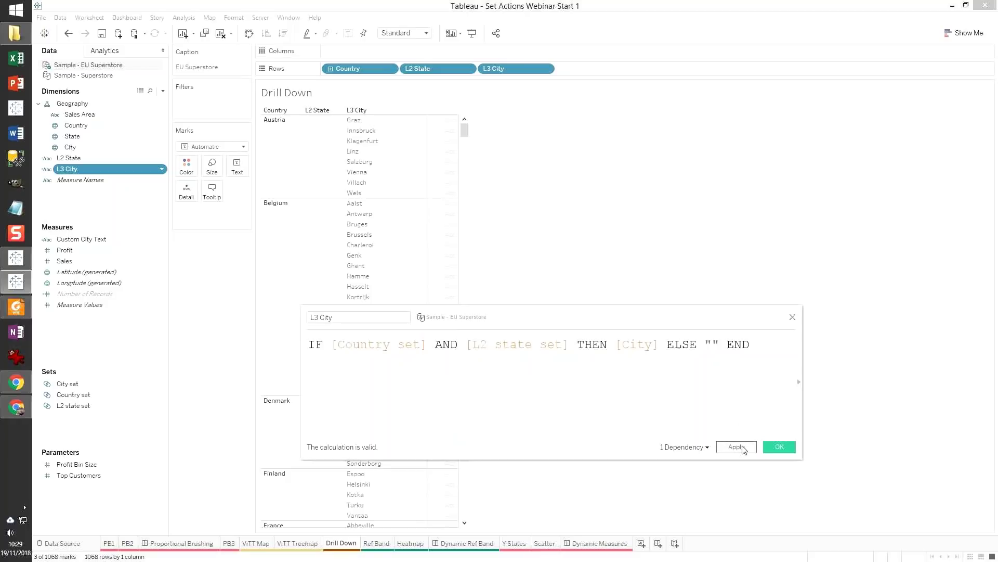
drag(576, 319, 871, 496)
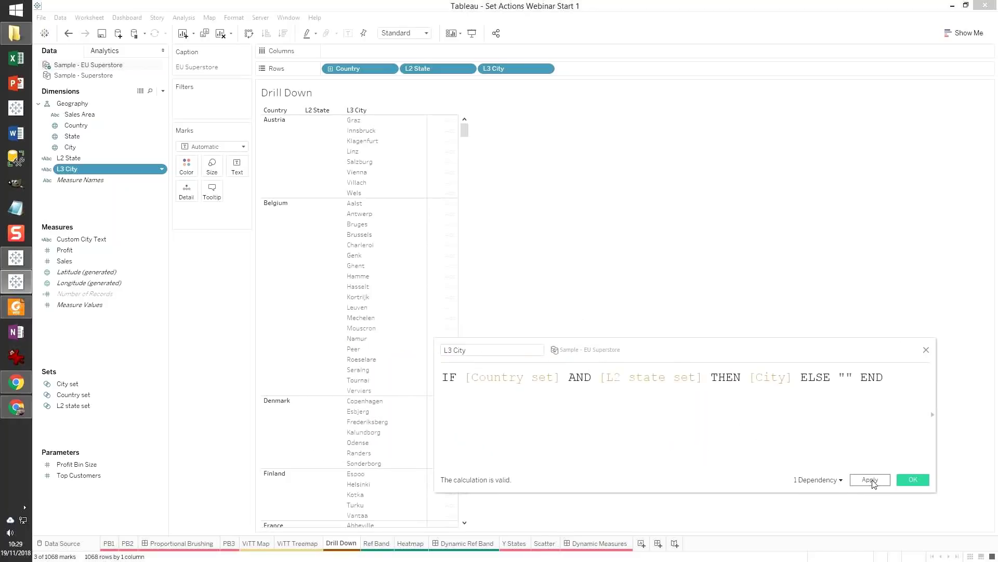
click(870, 481)
- Test the corrected drill-down on countries and states such as Ireland's Cork, France's Languedoc-Roussillon-Midi-Pyrénées and Portugal's Braga, then clear the selection
drag(639, 350, 700, 380)
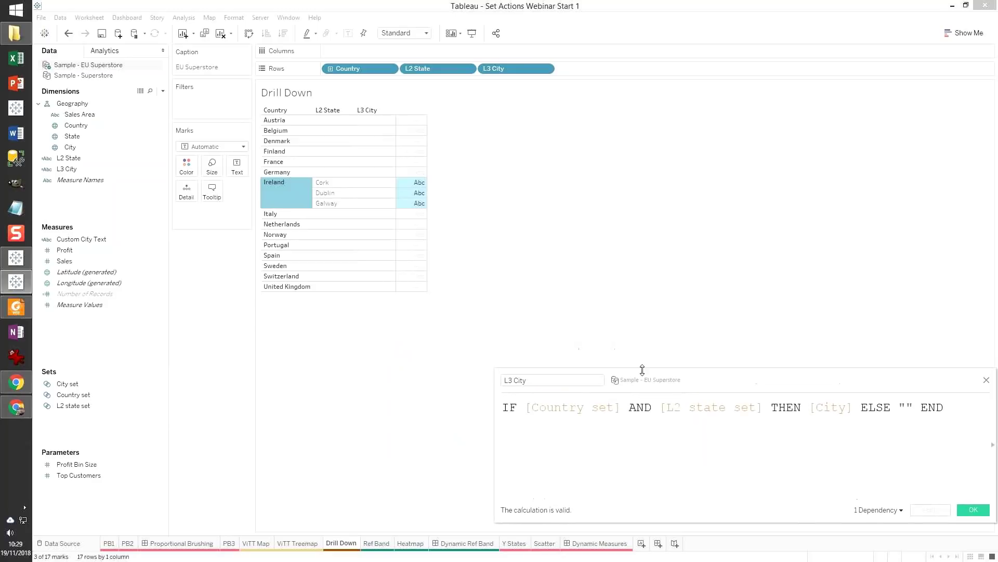
click(326, 191)
click(325, 182)
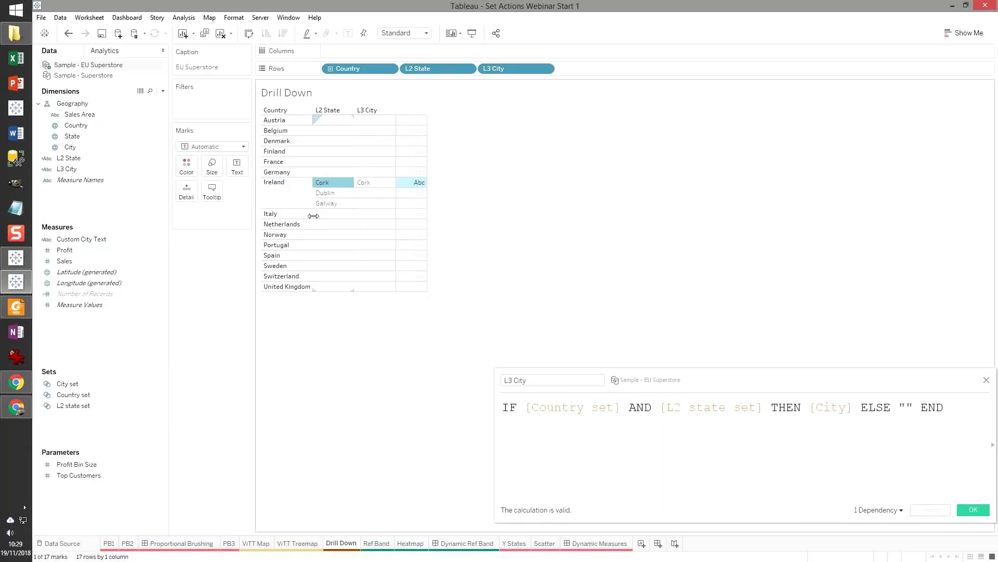
click(271, 162)
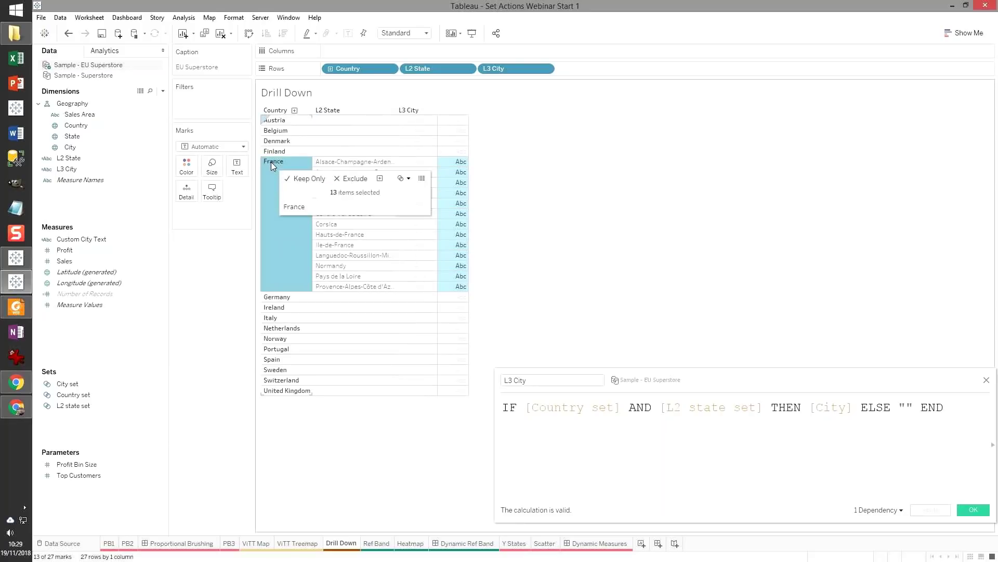
click(330, 224)
click(328, 266)
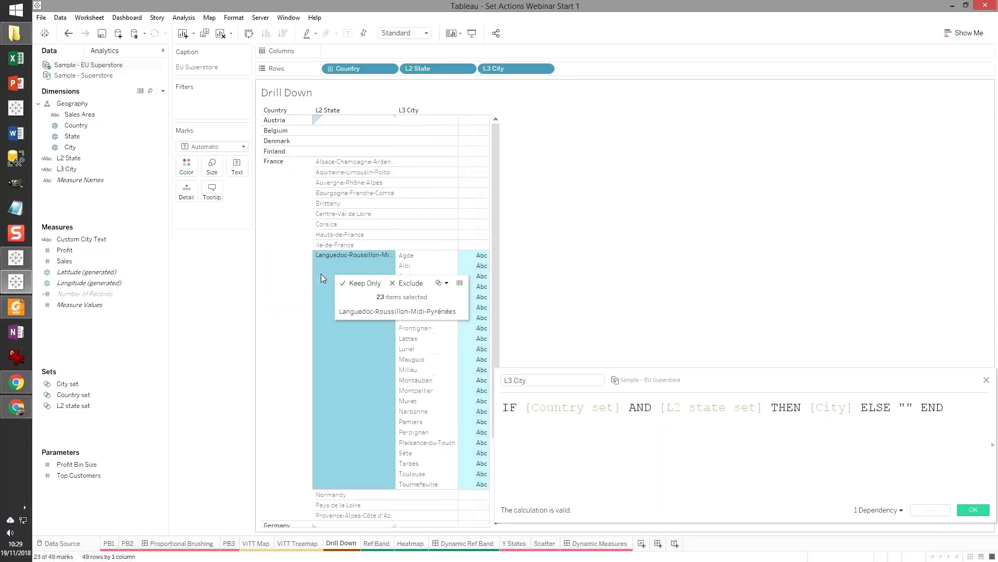
click(275, 152)
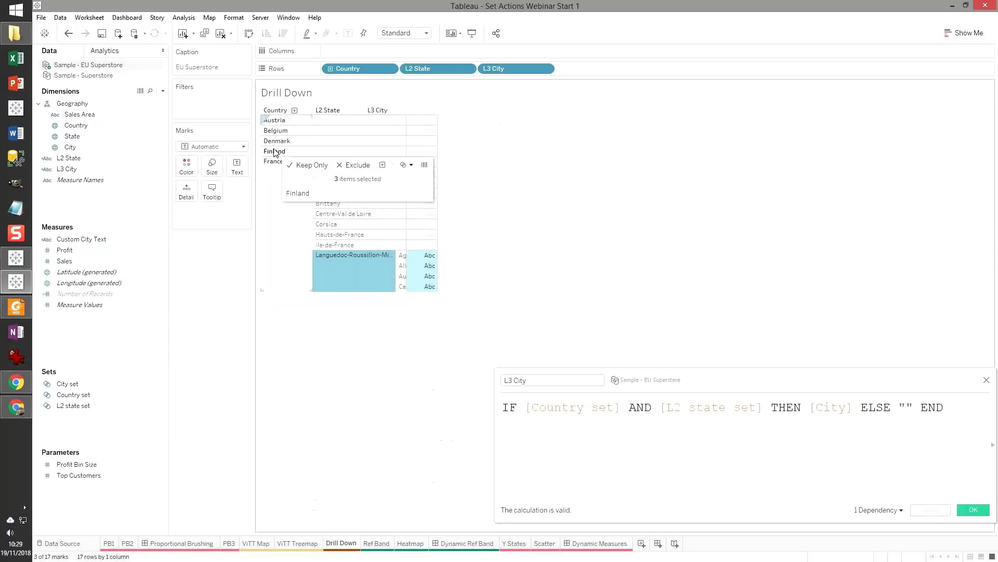
click(277, 245)
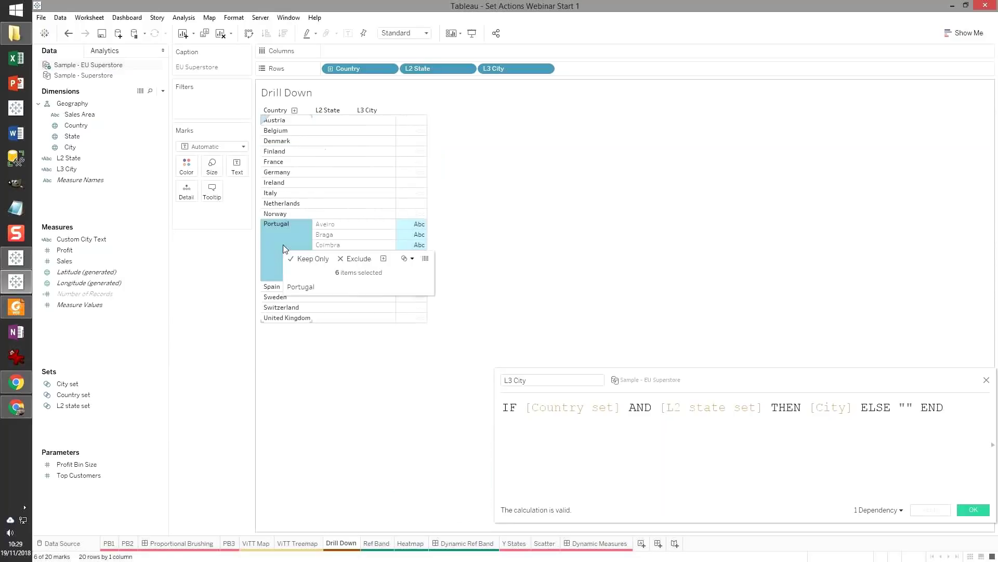
click(324, 234)
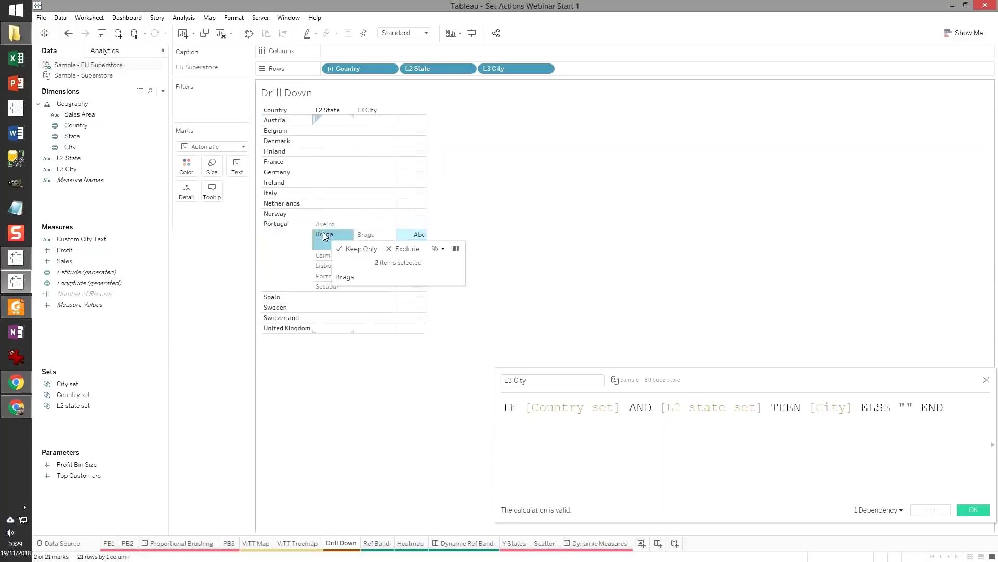
click(277, 214)
click(277, 215)
- Accept the L3 City calculation and duplicate the Drill Down worksheet
drag(735, 379, 538, 319)
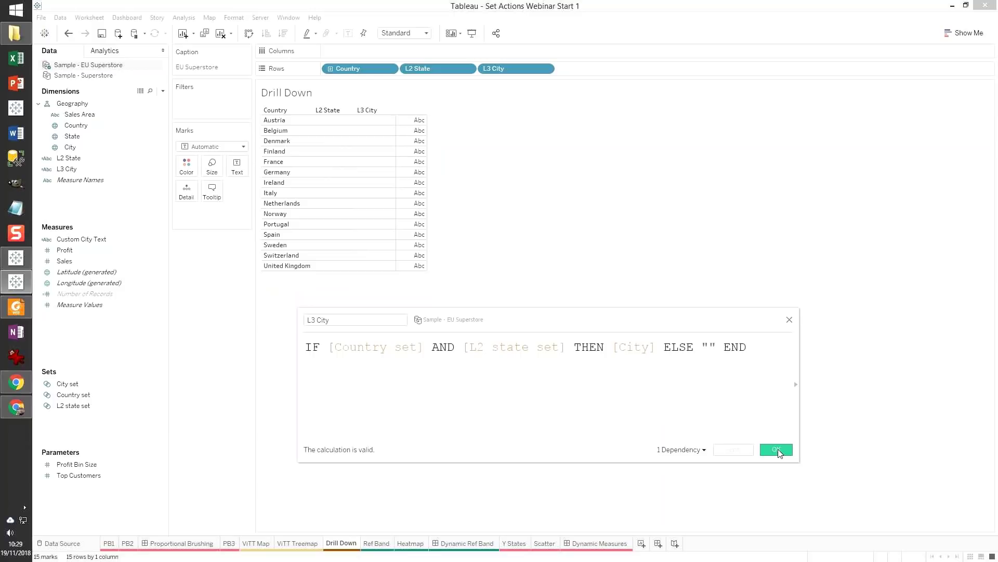
click(778, 449)
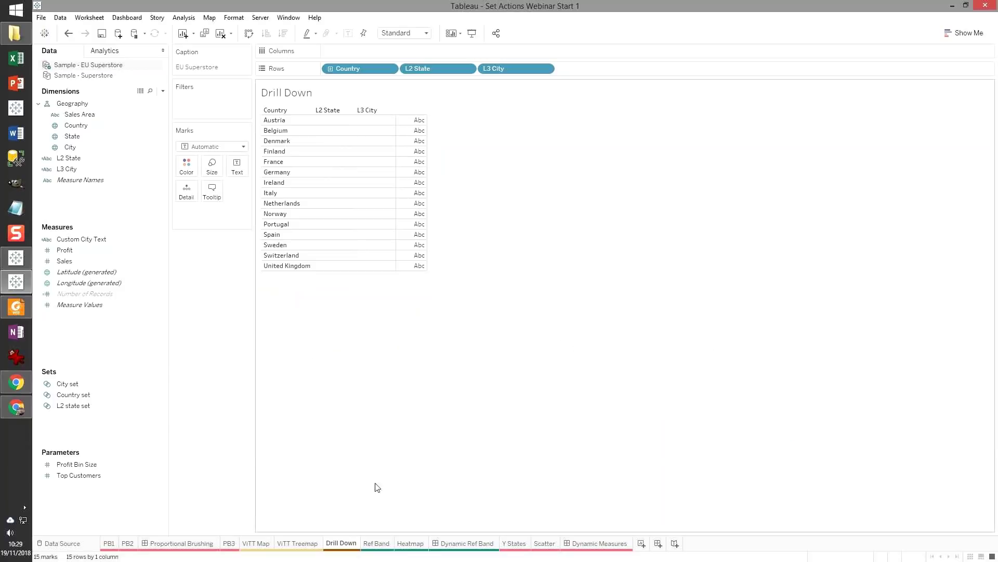
right_click(348, 543)
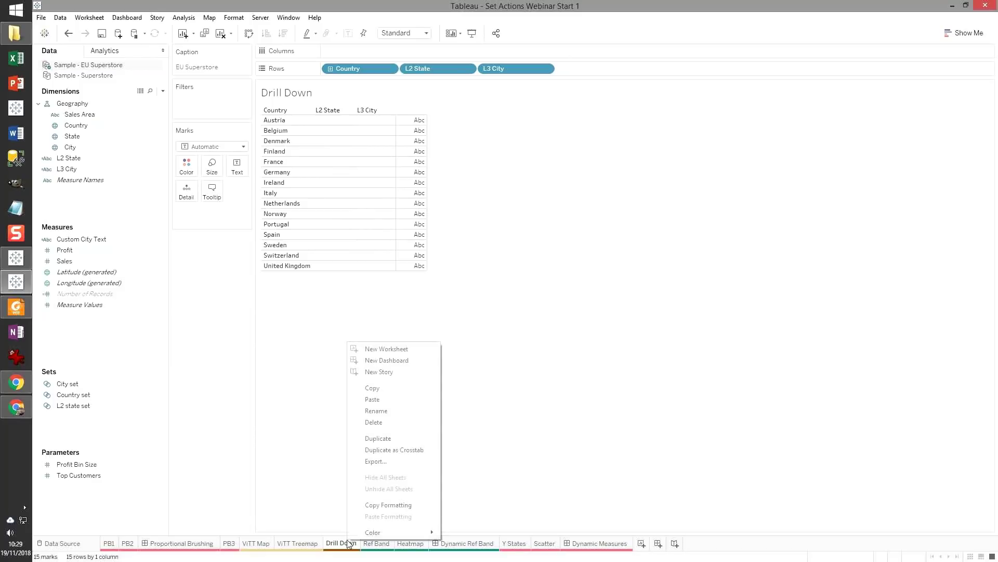
click(400, 439)
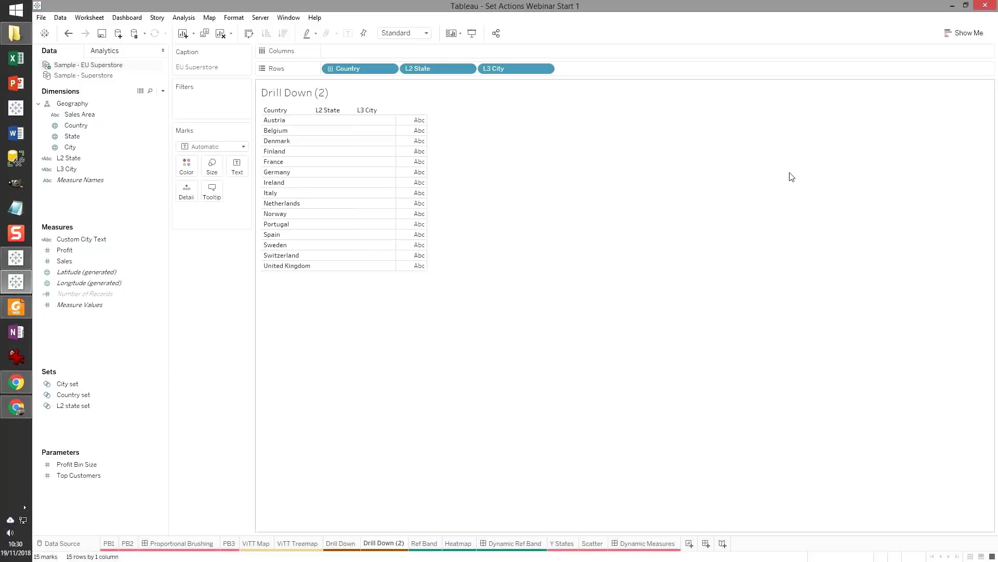
- Add Sales to the columns of the duplicated sheet, sorted descending, and convert the view to a treemap
click(966, 34)
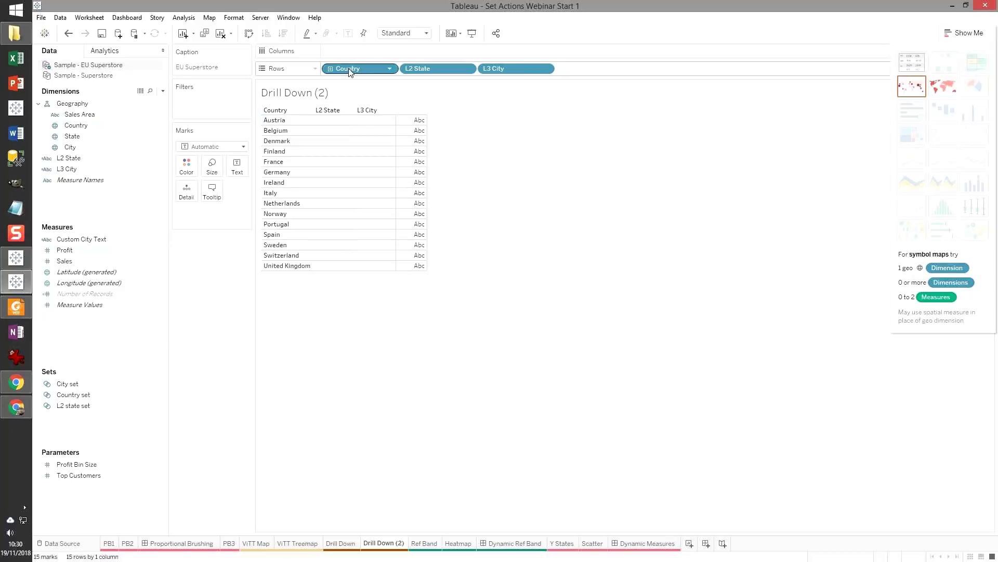
mouse_move(93, 280)
mouse_down()
mouse_move(83, 262)
mouse_move(177, 214)
mouse_move(372, 56)
mouse_up()
click(286, 34)
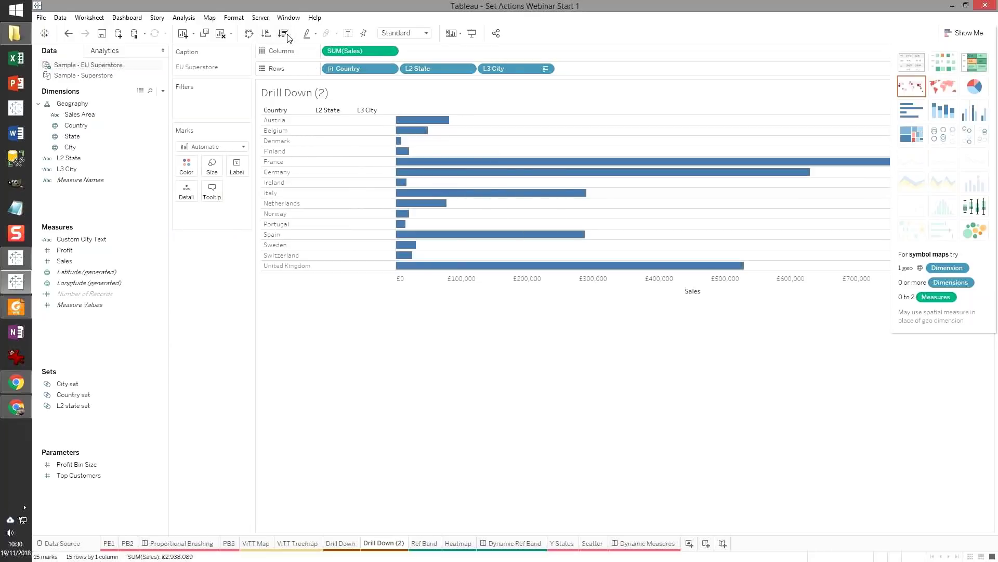
click(917, 135)
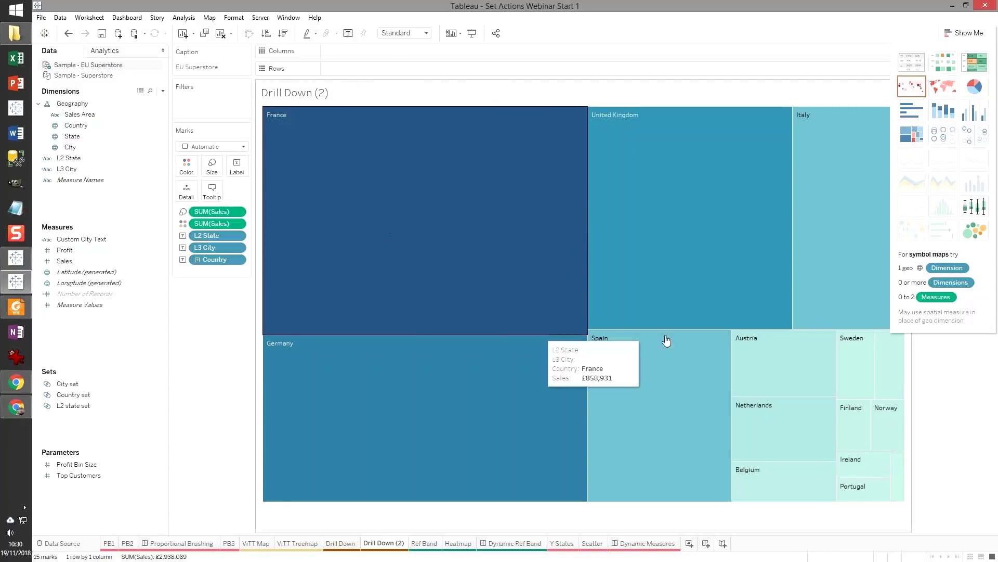
click(966, 33)
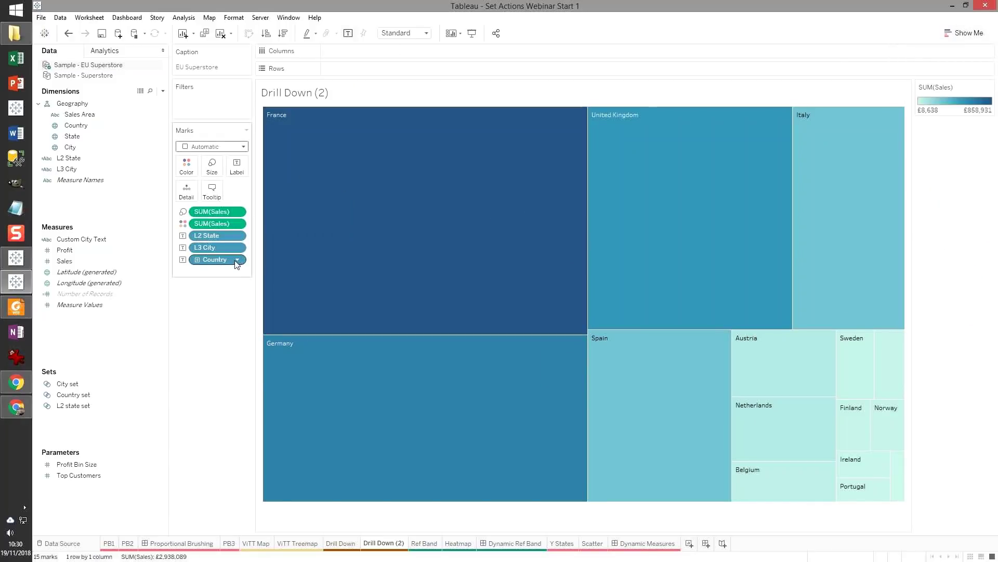
- Place Country before L2 State in the treemap's marks and test the drill-down on France, United Kingdom and a French state
drag(216, 260, 211, 230)
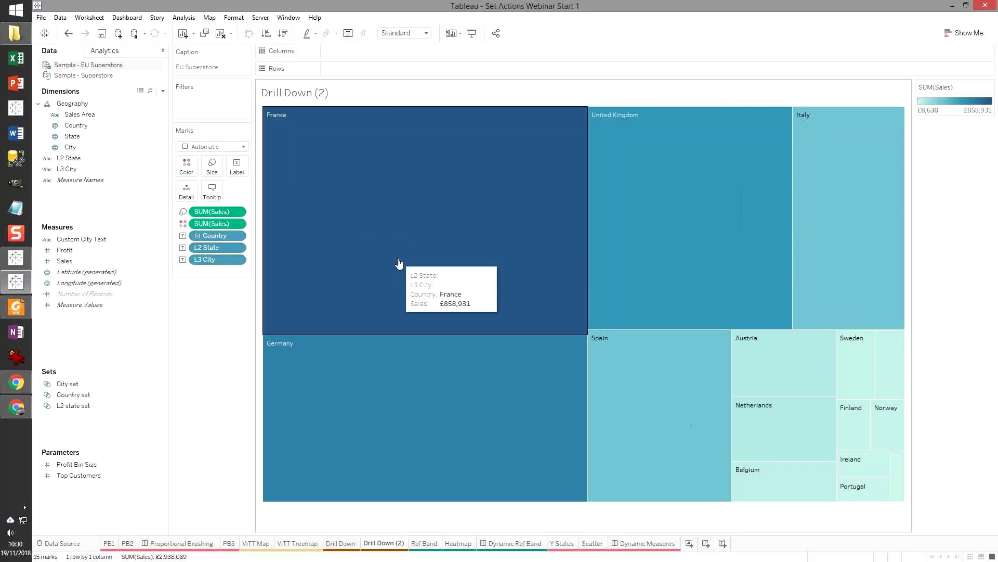
click(381, 194)
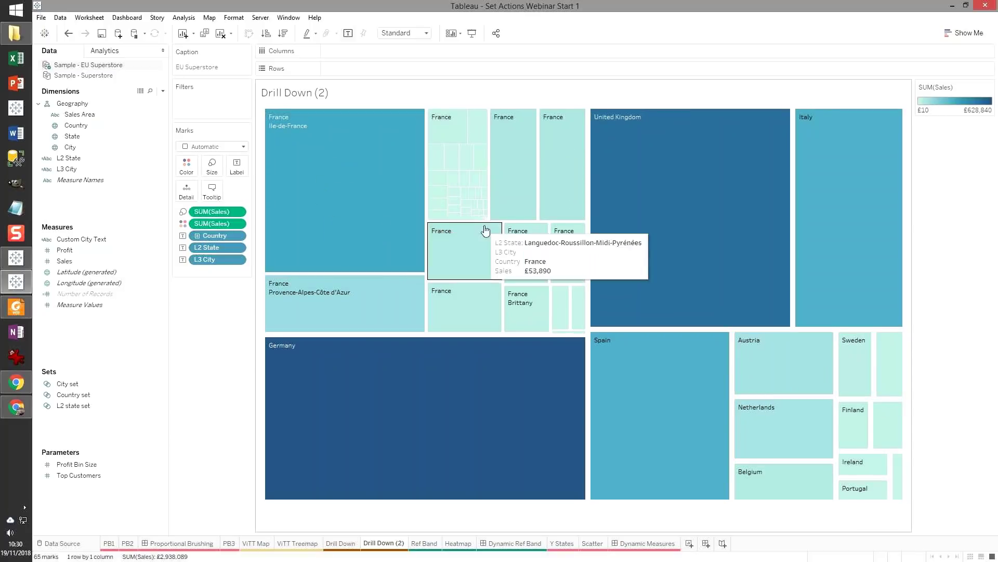
click(661, 201)
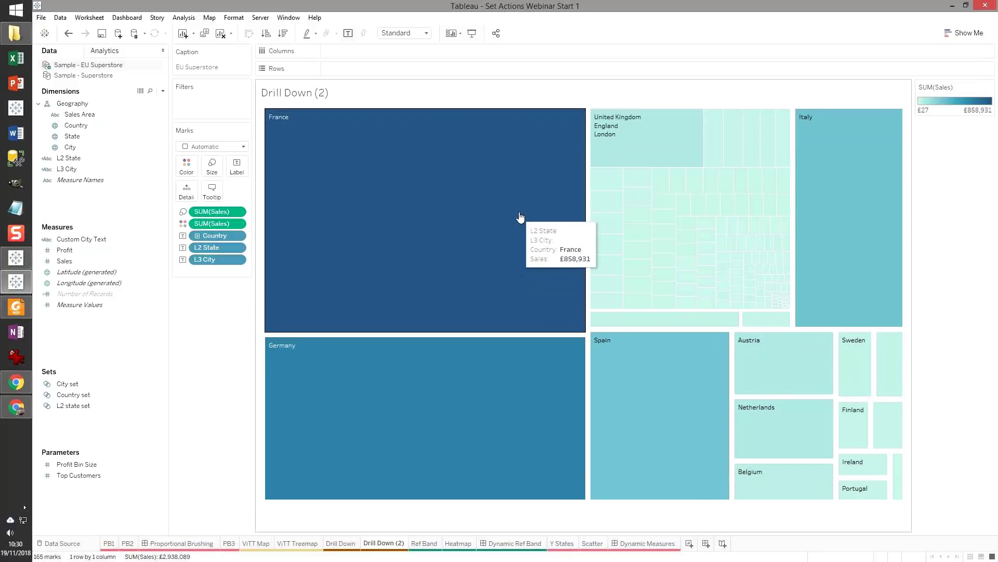
click(519, 208)
click(508, 181)
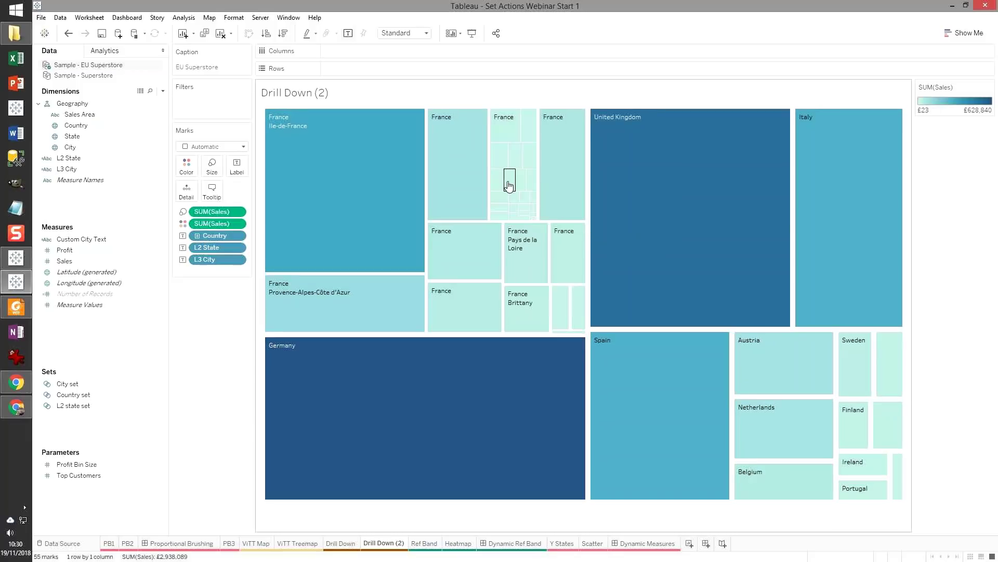
click(510, 181)
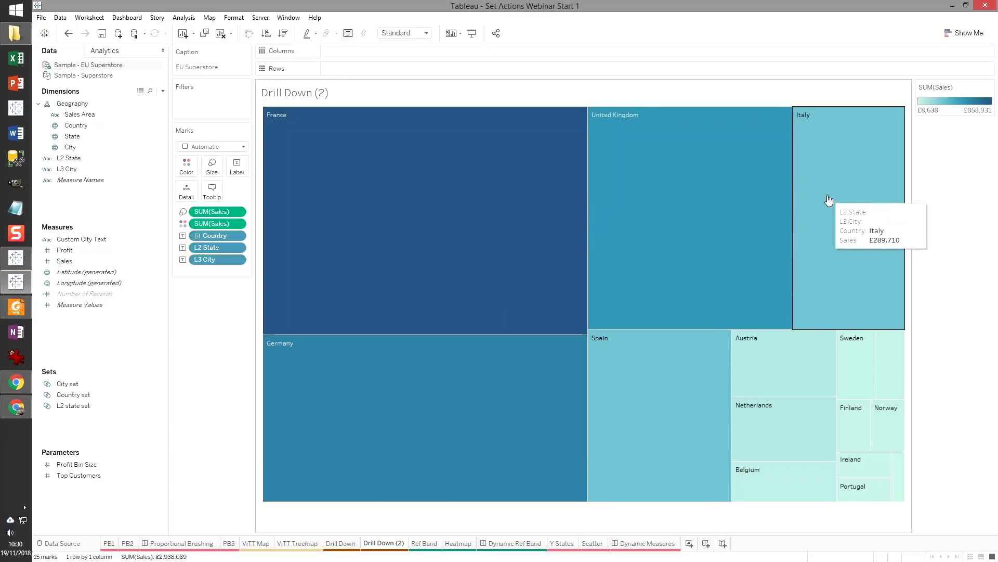
- Duplicate the treemap worksheet as packed bubbles with Country ordered before L2 State, and test the drill-down on United Kingdom
right_click(393, 543)
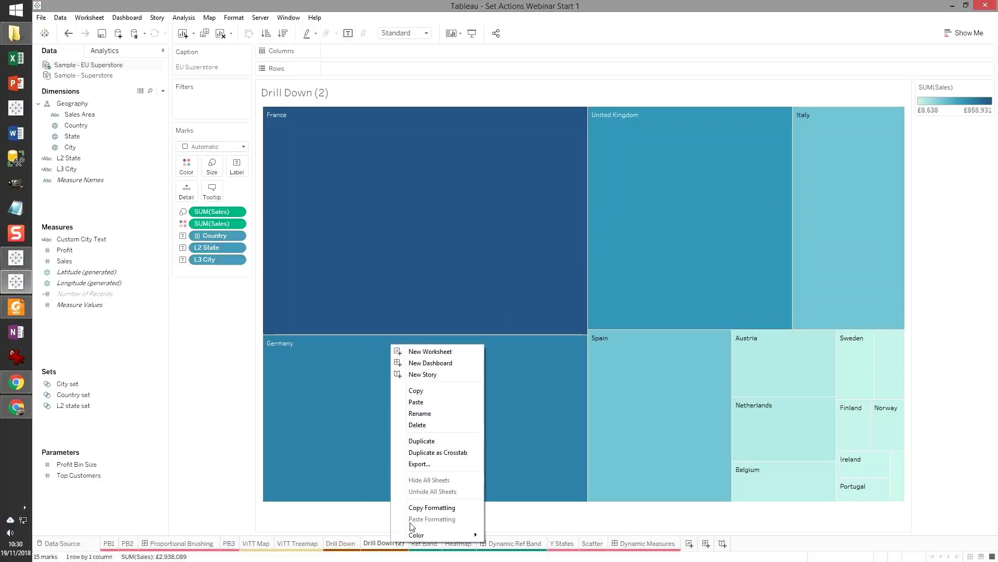
click(451, 442)
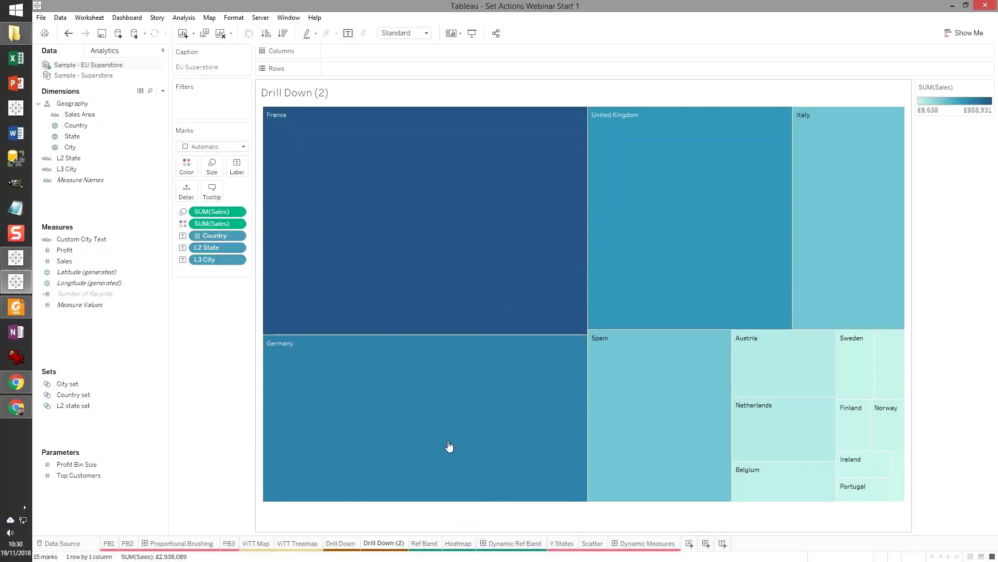
click(966, 32)
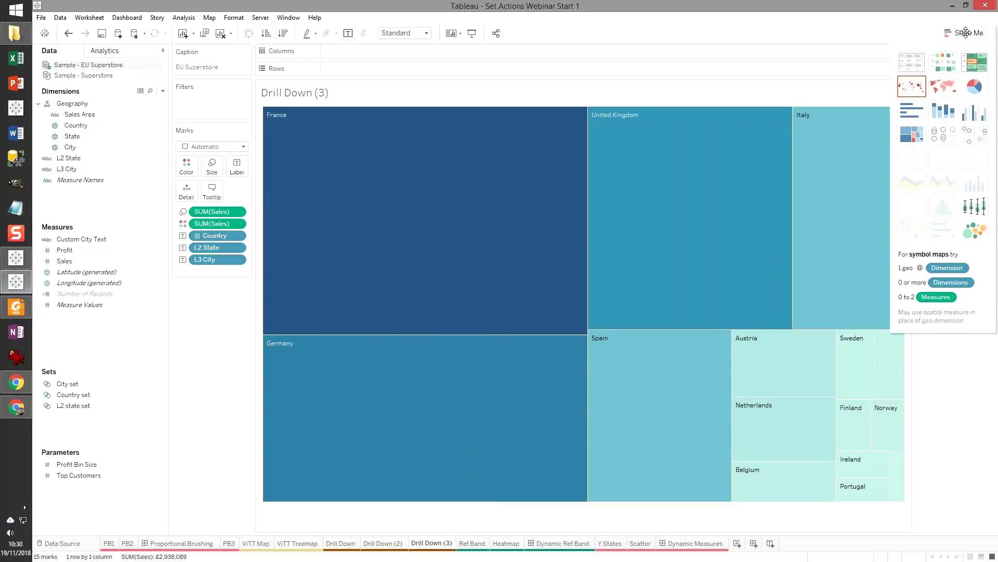
click(979, 234)
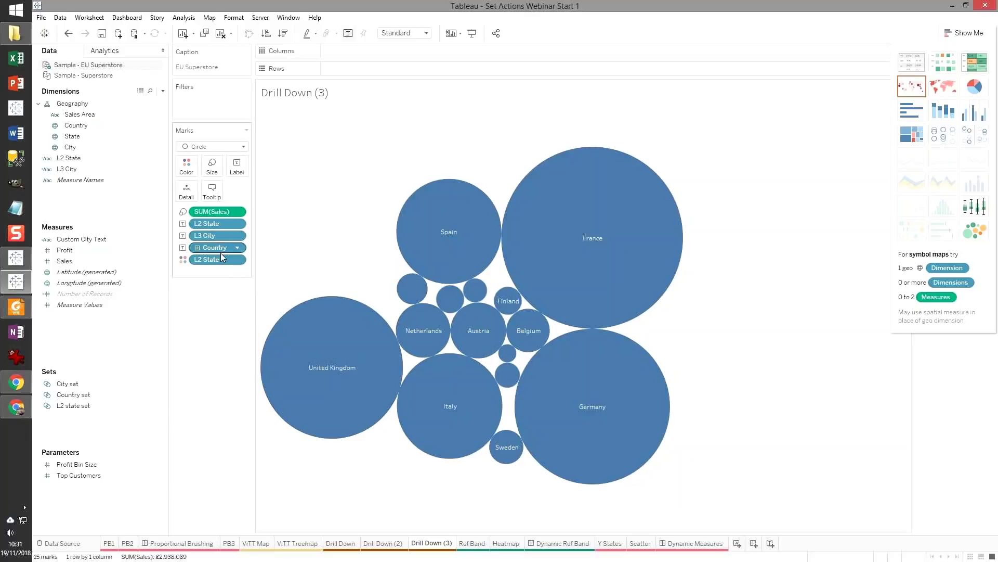
drag(217, 250, 218, 227)
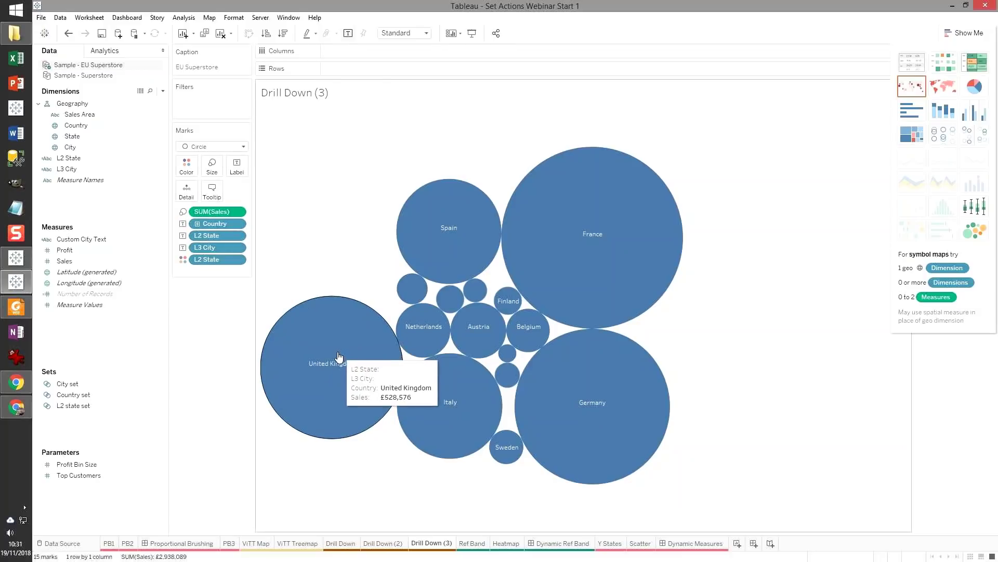
click(338, 357)
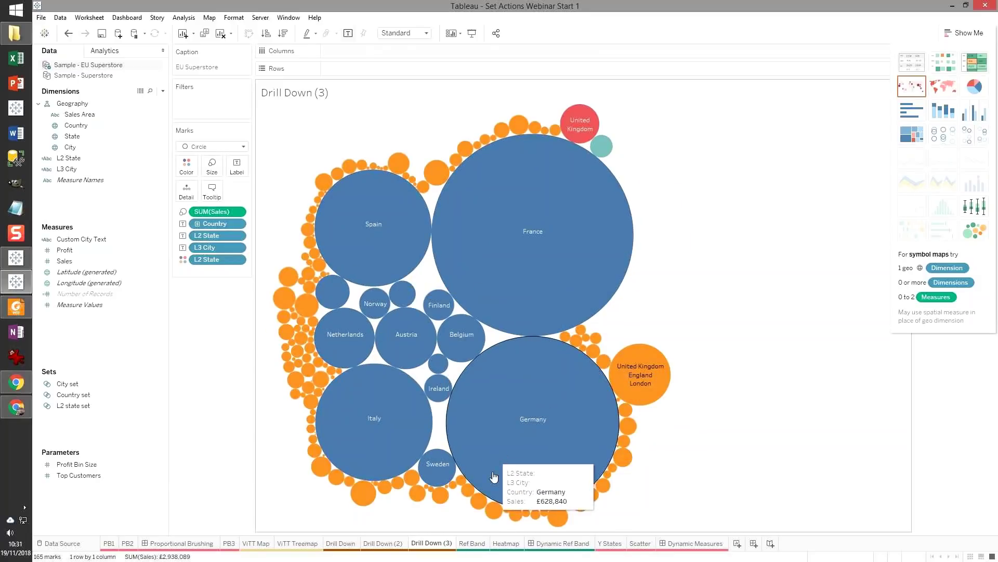
- Open the Ref Band worksheet and hide the chart type suggestions
click(474, 542)
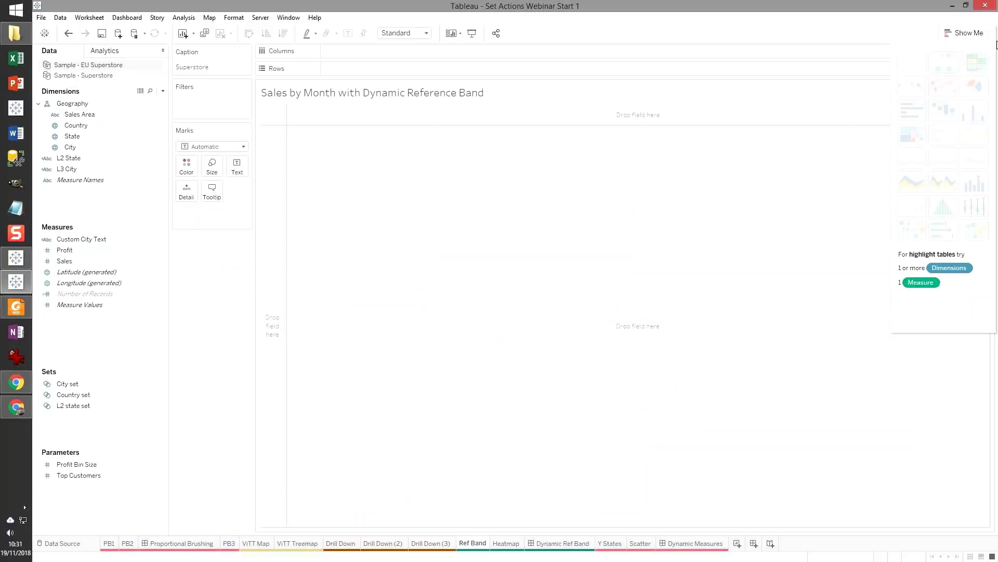
click(970, 32)
- In the Set Actions Webinar Demo workbook, test the dynamic reference band dashboard with Aug 2016 to Sep 2017, and return to the Start workbook
key(alt+Tab)
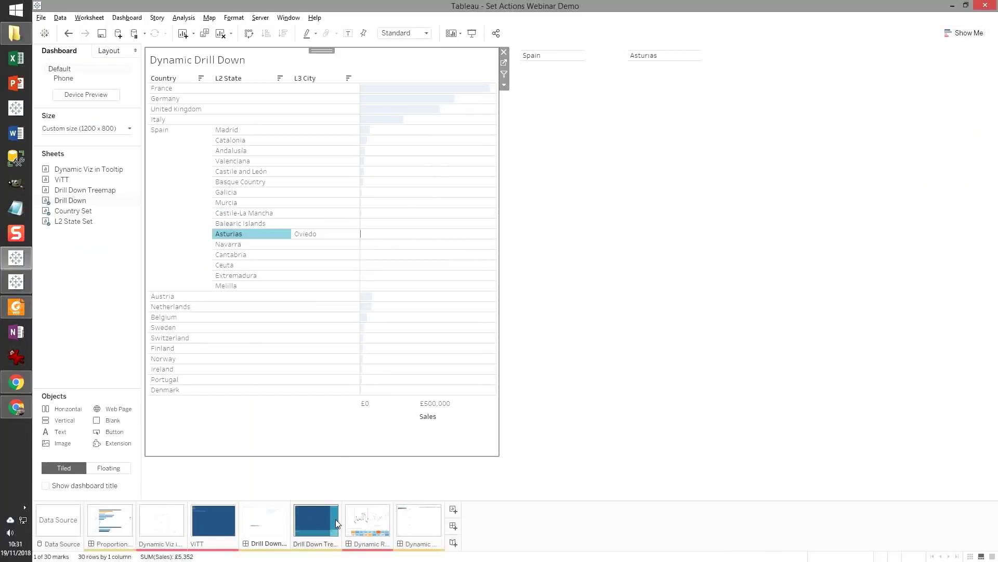
click(368, 520)
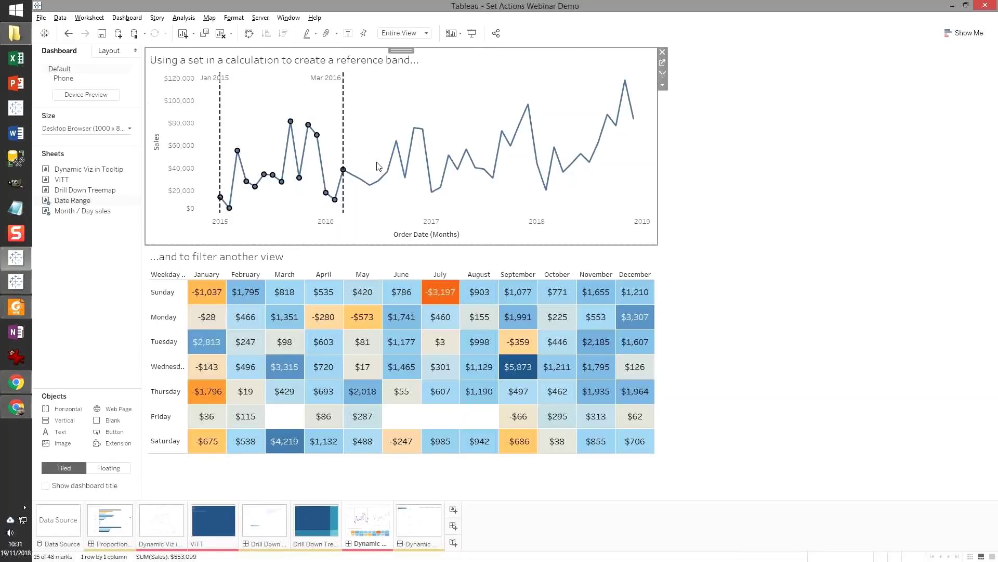
drag(384, 91, 510, 189)
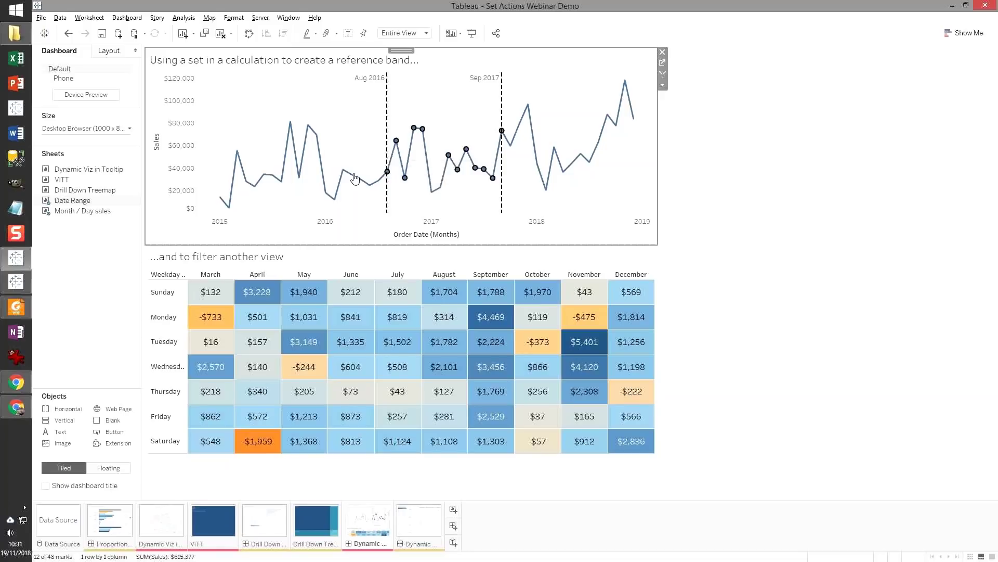
key(alt+Tab)
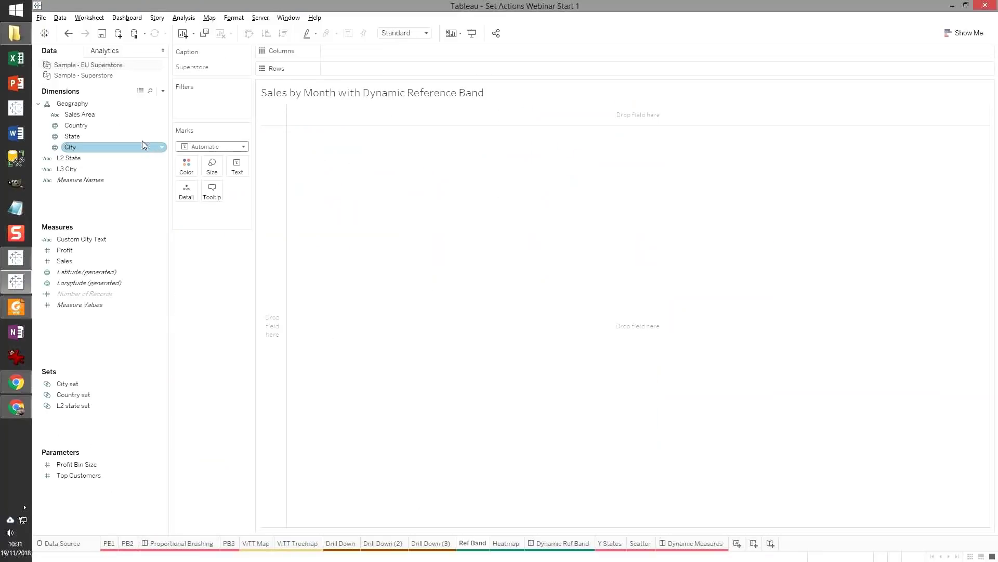
- Using Sample - Superstore, plot SUM(Sales) in rows against continuous MONTH(Order Date) in columns on the Ref Band worksheet
click(106, 78)
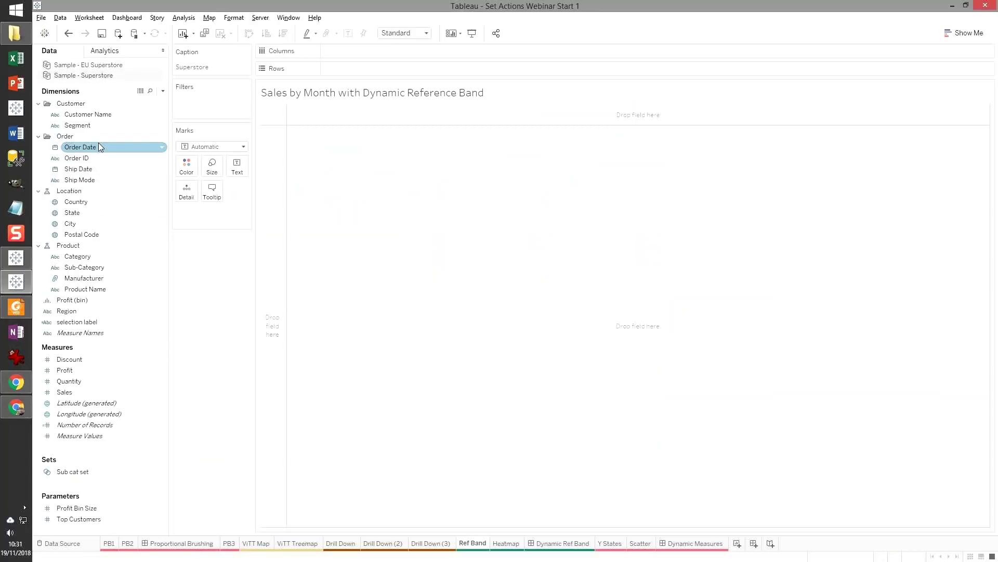
drag(96, 150, 339, 86)
drag(378, 81, 377, 50)
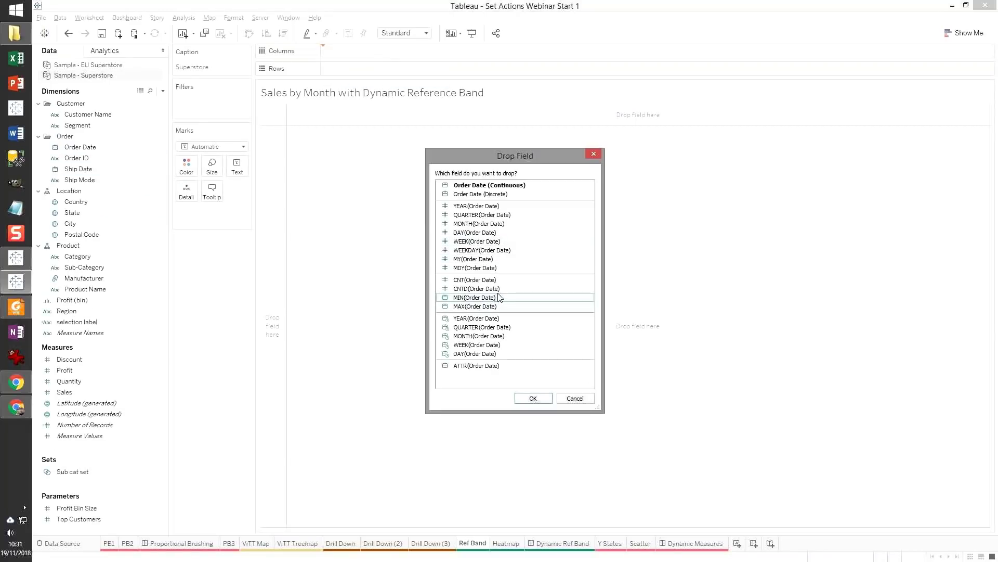
click(471, 337)
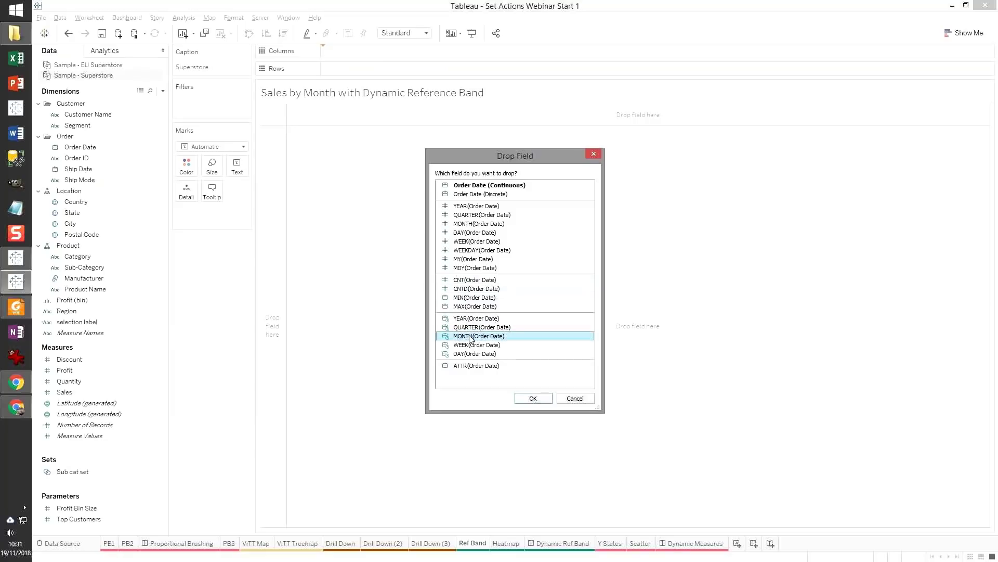
double_click(471, 337)
drag(78, 392, 358, 73)
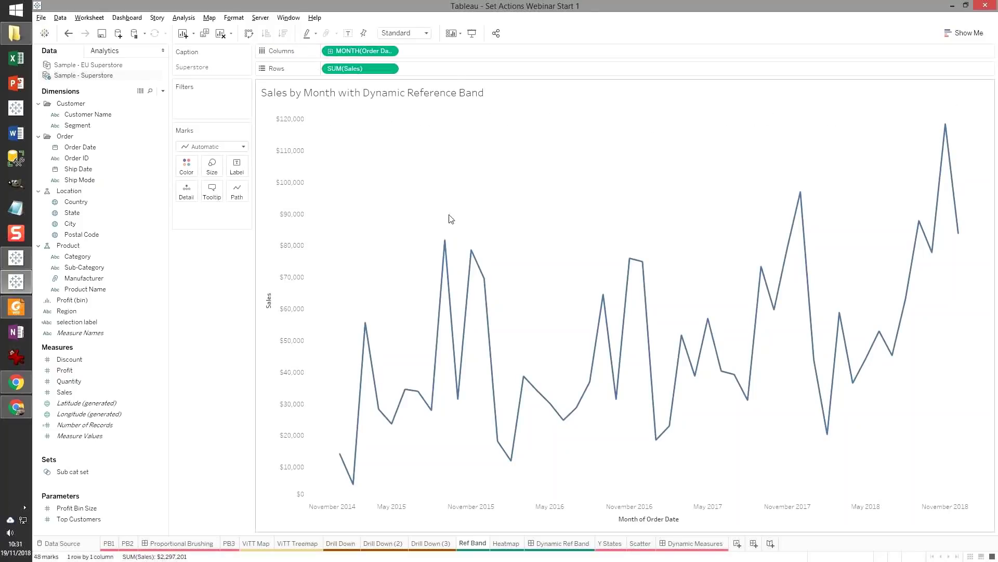
- Create a set named Month set from the September 2015 mark on the sales line
right_click(446, 242)
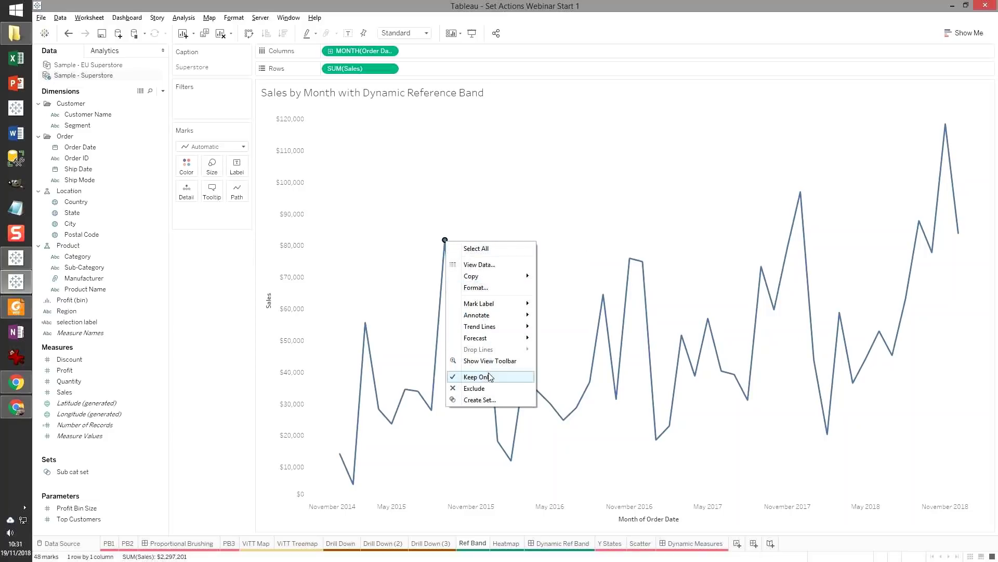
click(478, 399)
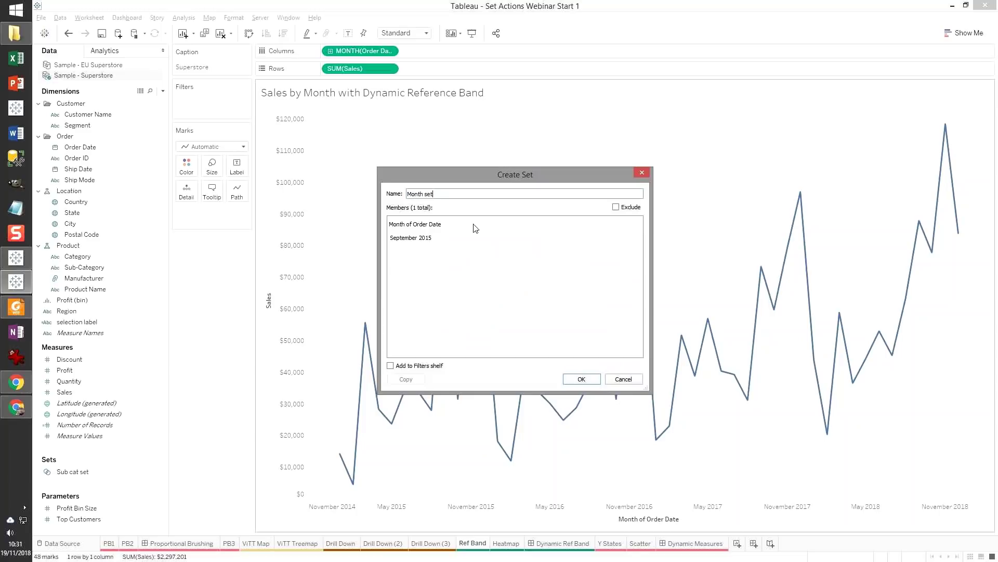
click(582, 378)
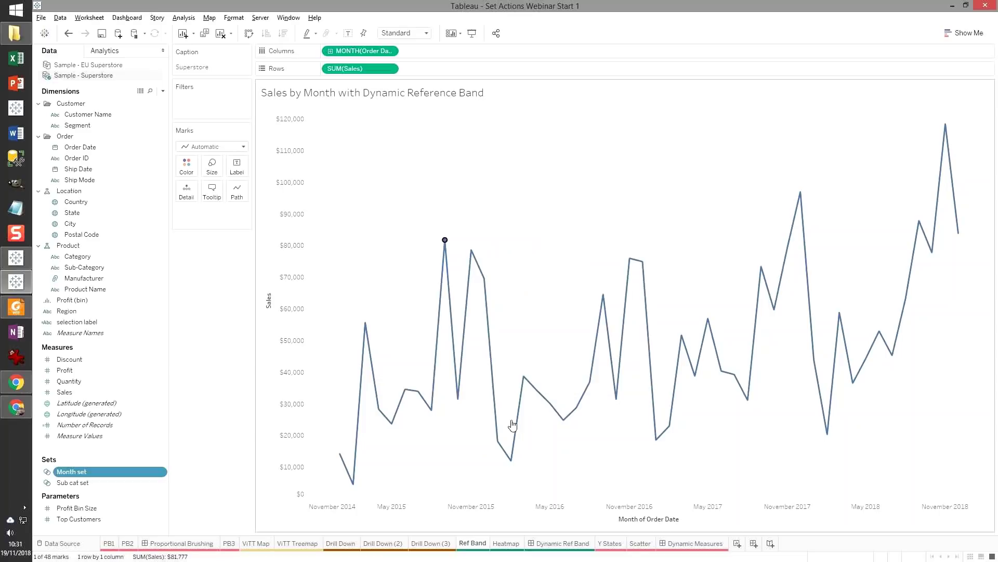
- On the Heatmap worksheet, put discrete MONTH(Order Date) in columns and WEEKDAY(Order Date) in rows
click(504, 542)
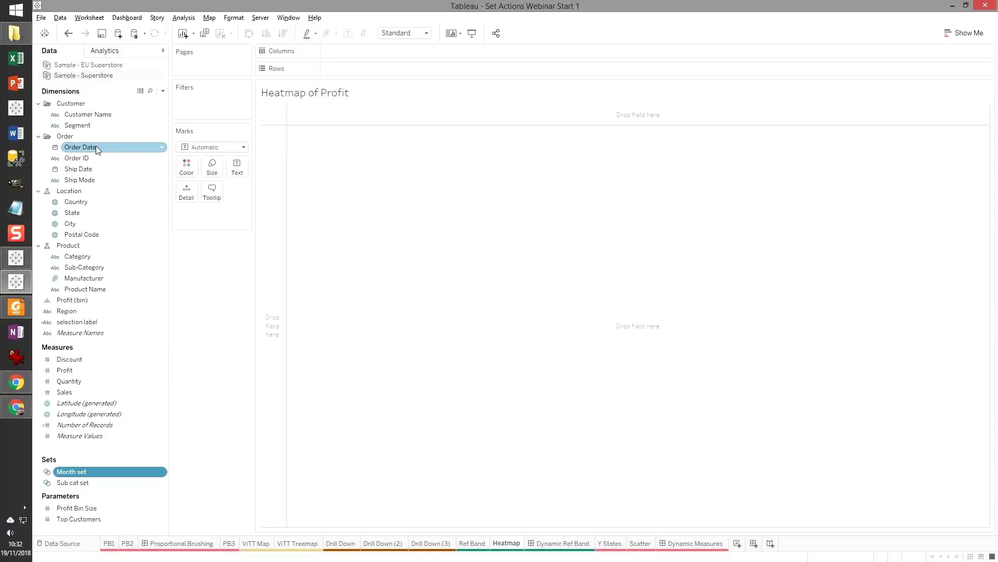
drag(96, 150, 392, 56)
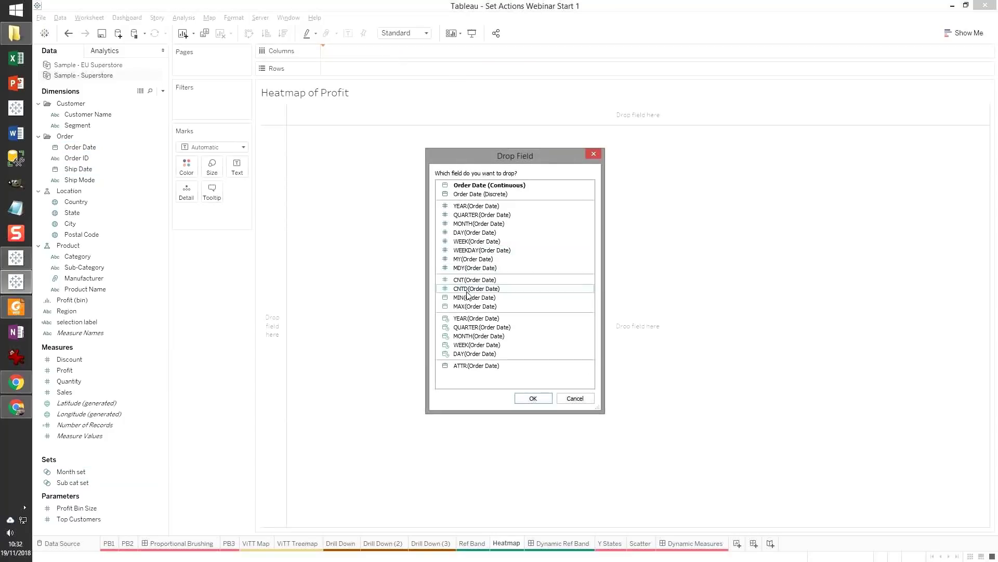
double_click(482, 224)
drag(97, 147, 346, 64)
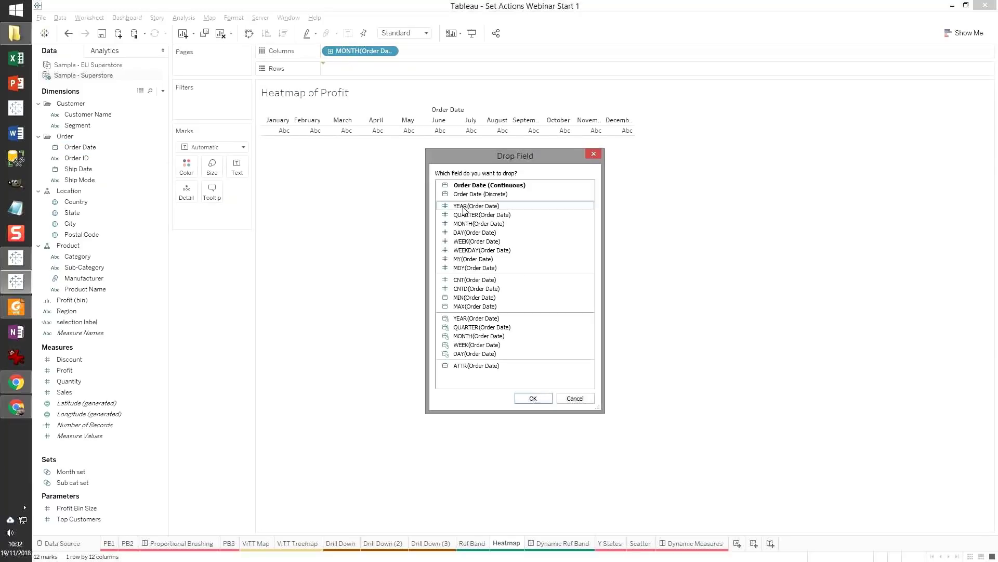
double_click(498, 250)
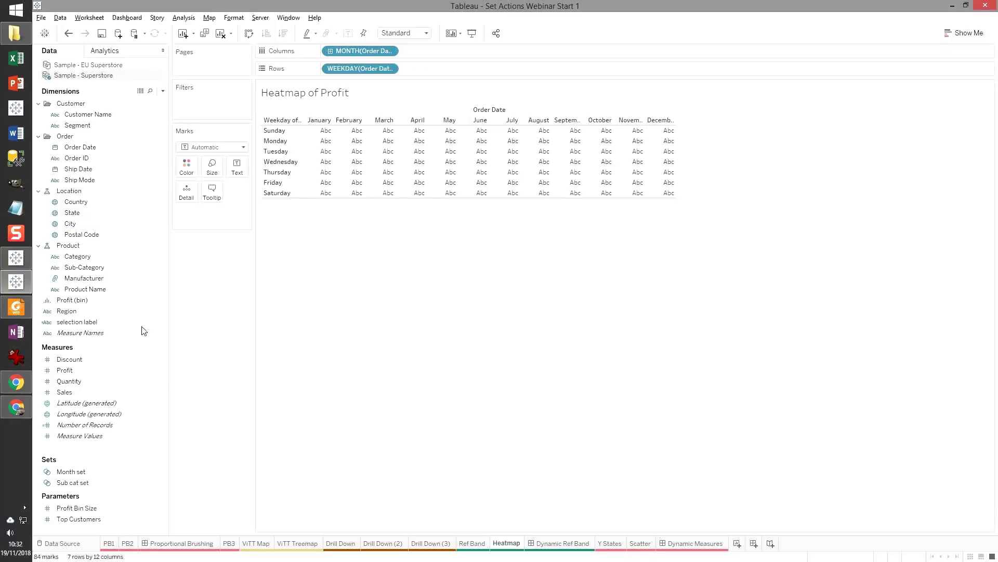
- Show Profit as both colour and label on square marks, and fit the heatmap to the entire view
click(84, 371)
drag(72, 369, 232, 170)
click(213, 146)
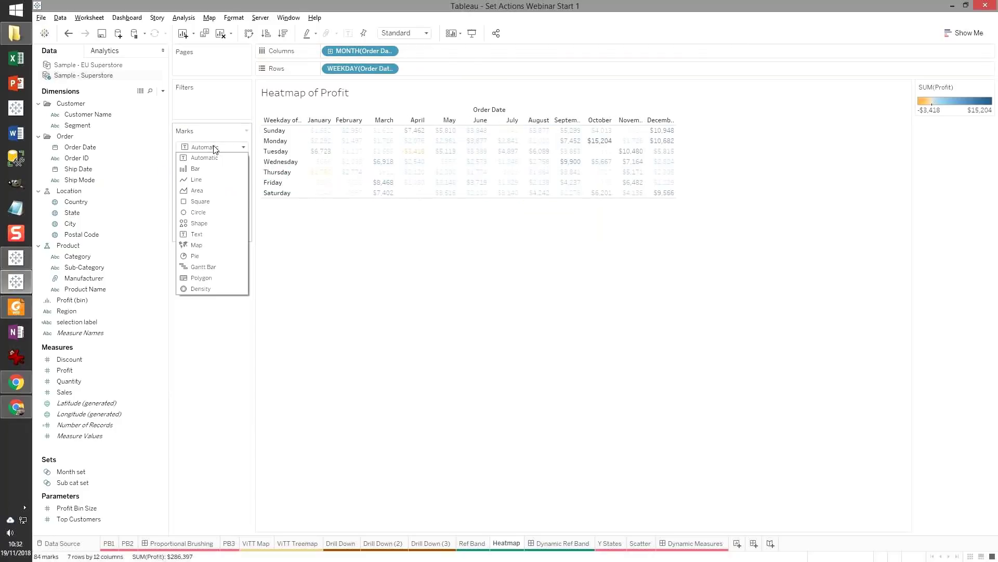
click(201, 201)
click(410, 33)
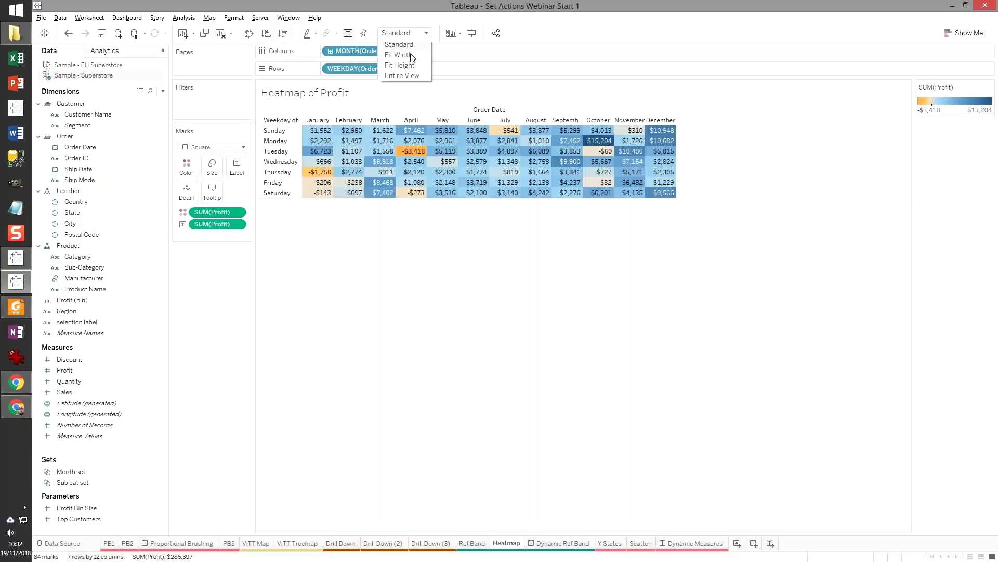
click(412, 77)
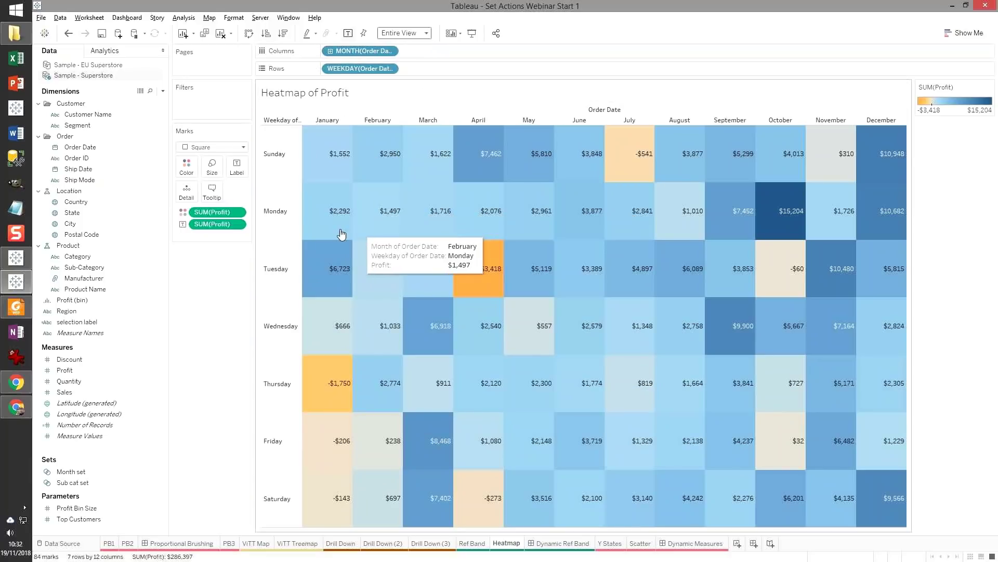
- Centre the heatmap's mark labels horizontally and set their font size to 14
click(244, 167)
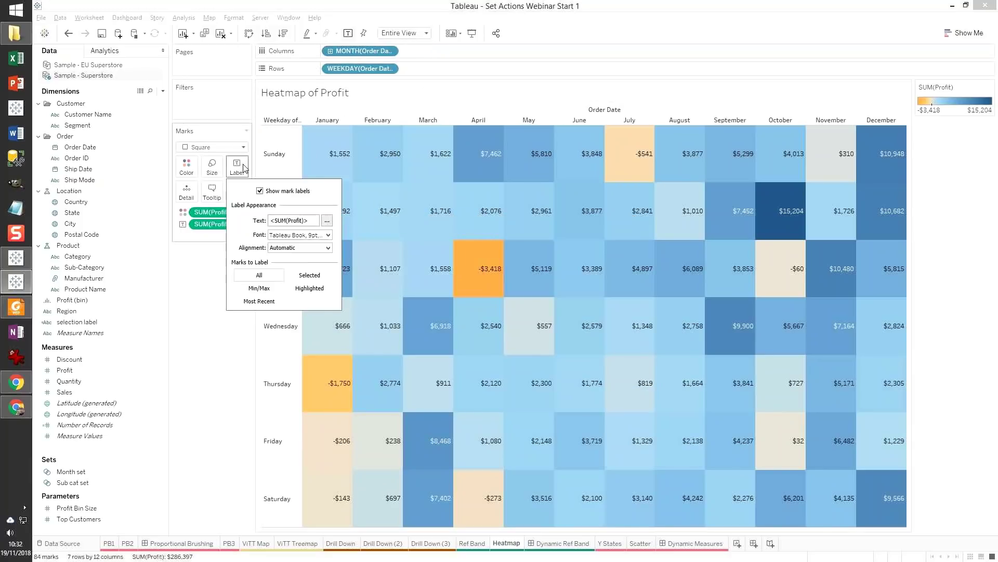
click(285, 246)
click(295, 288)
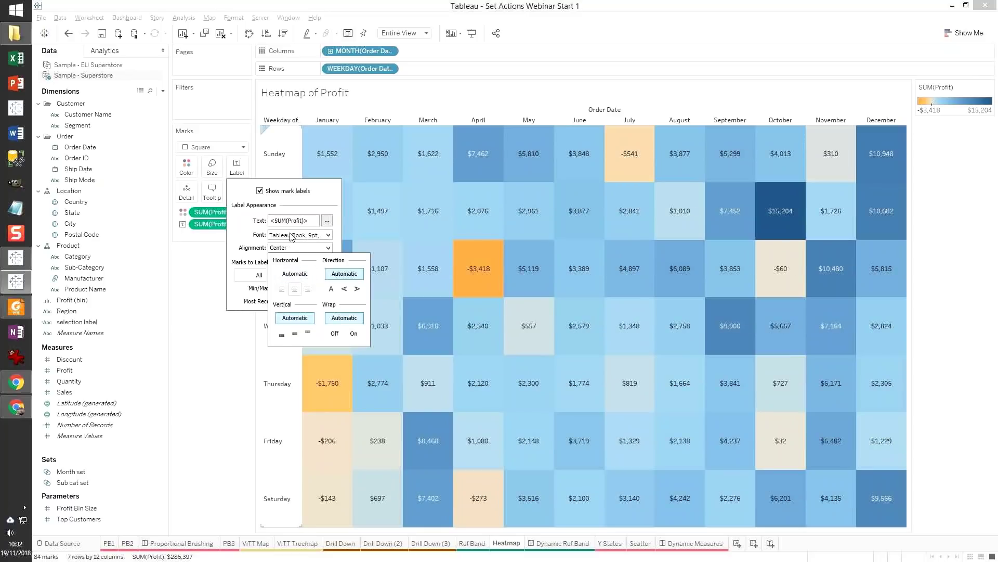
click(292, 236)
click(295, 264)
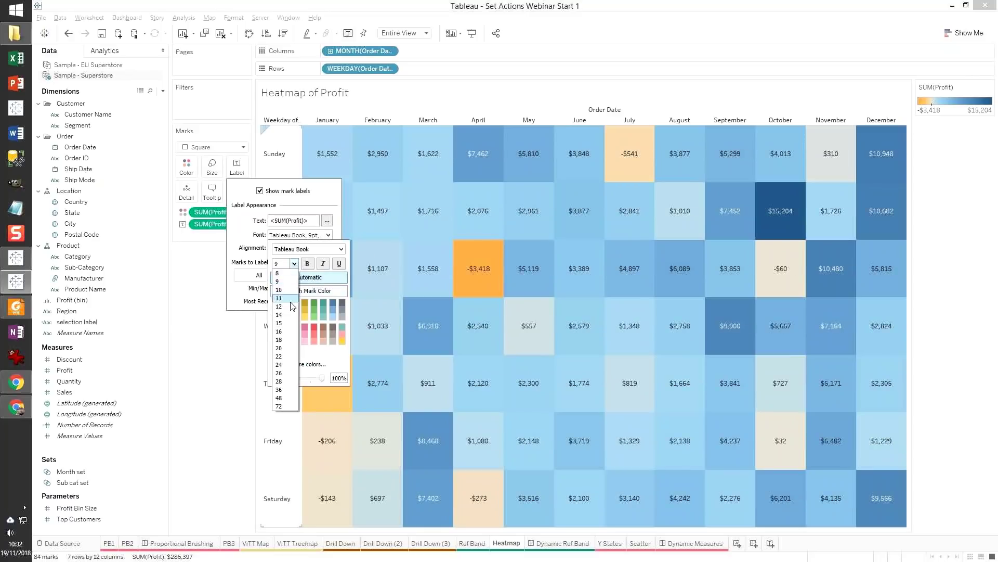
click(278, 317)
click(202, 333)
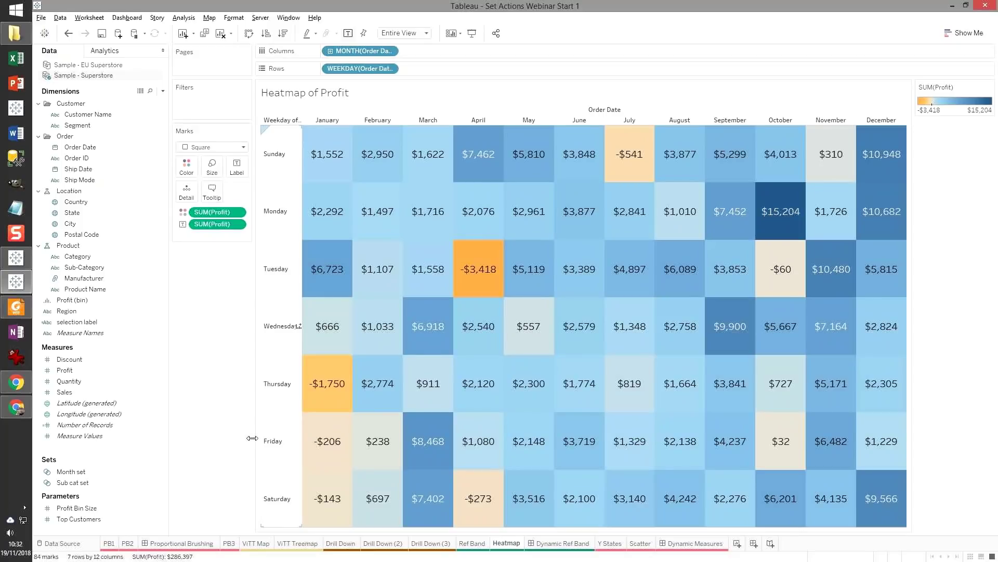
- Add the Heatmap sheet below the sales line on the Dynamic Ref Band dashboard and set the heatmap's label font size to 12
click(556, 543)
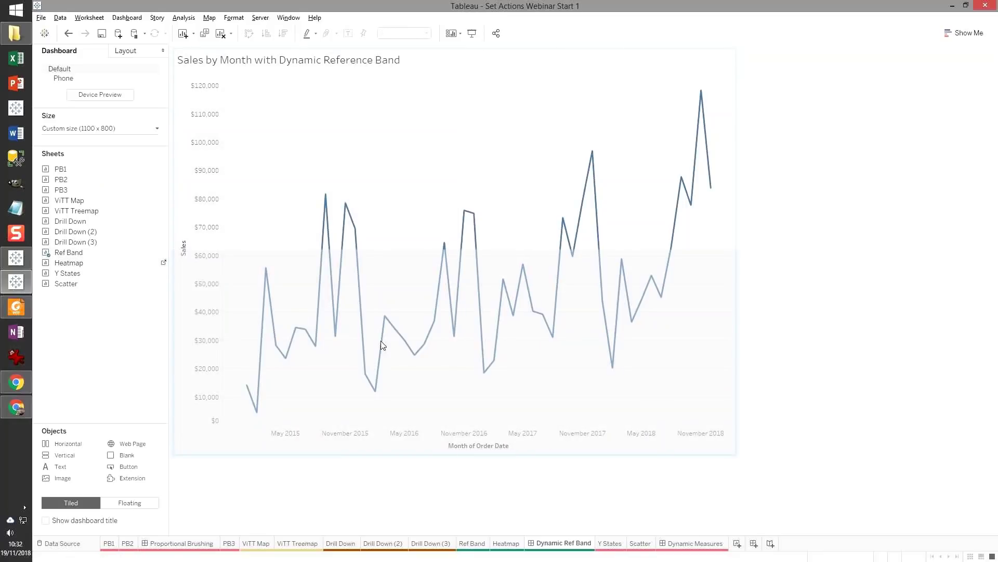
drag(382, 344, 384, 343)
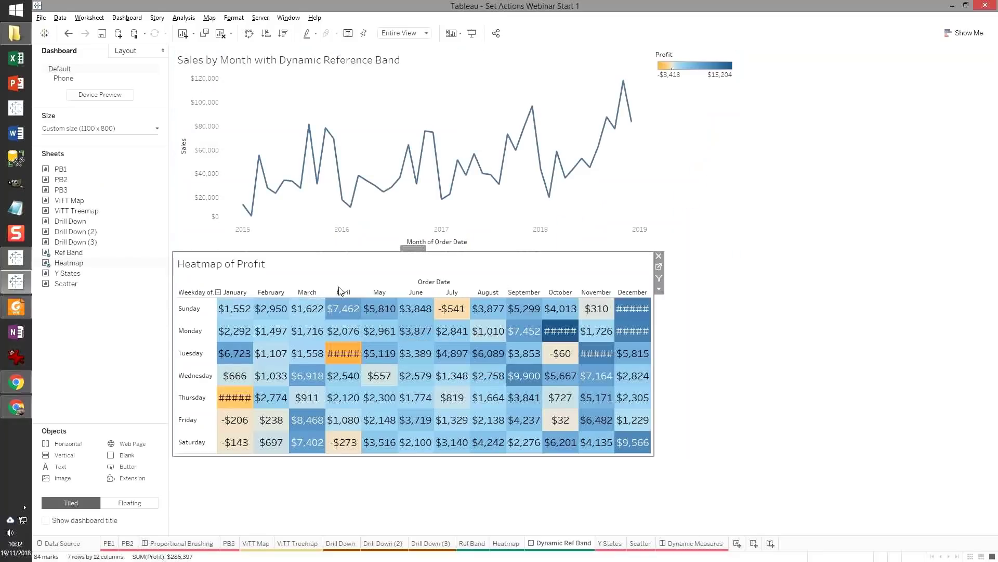
click(659, 266)
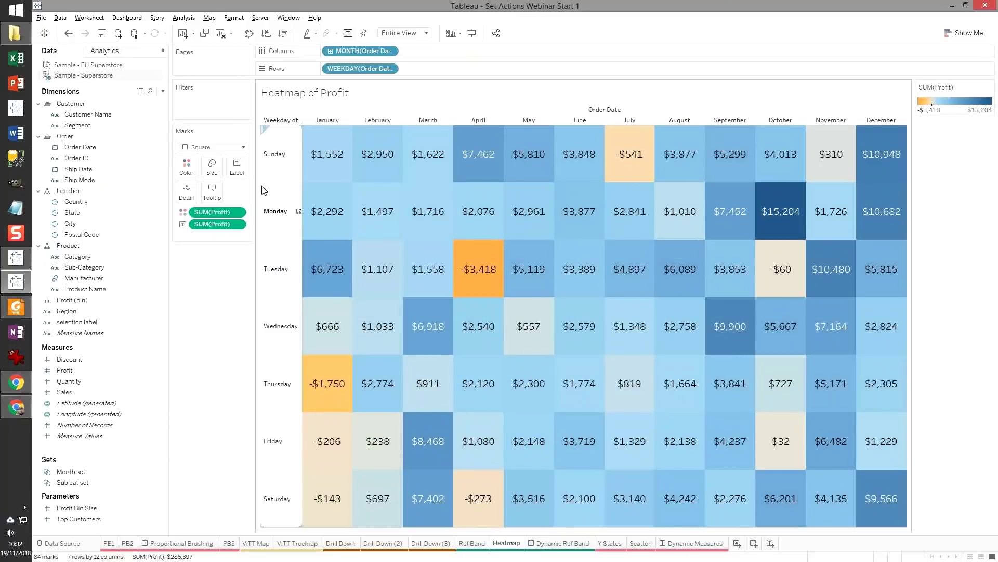
click(242, 177)
click(307, 235)
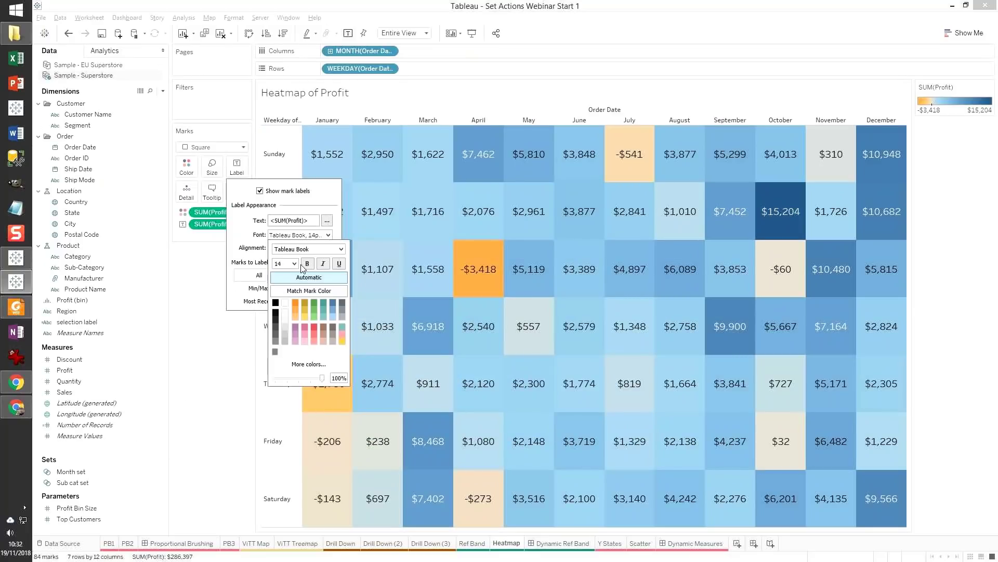
click(295, 263)
click(283, 317)
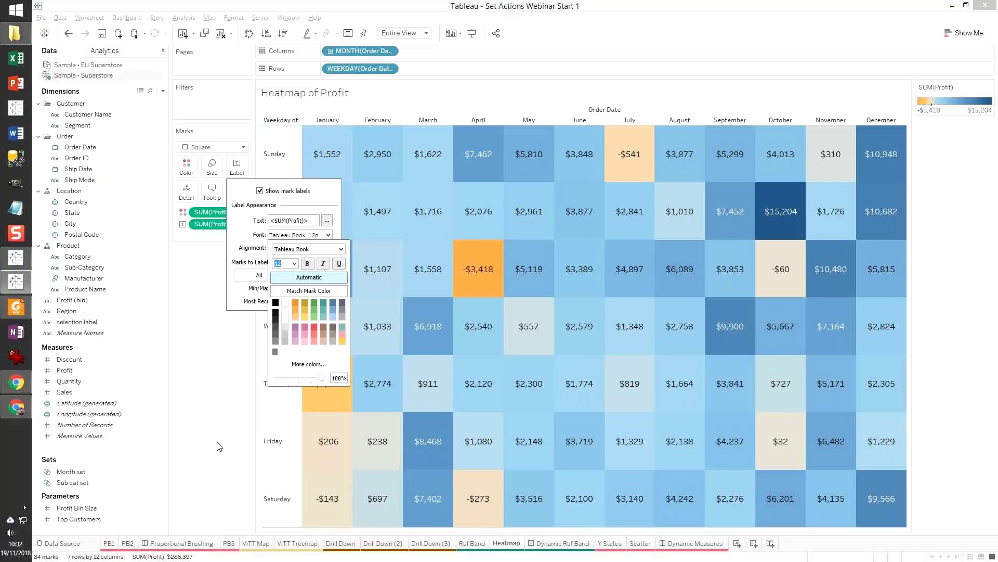
click(554, 543)
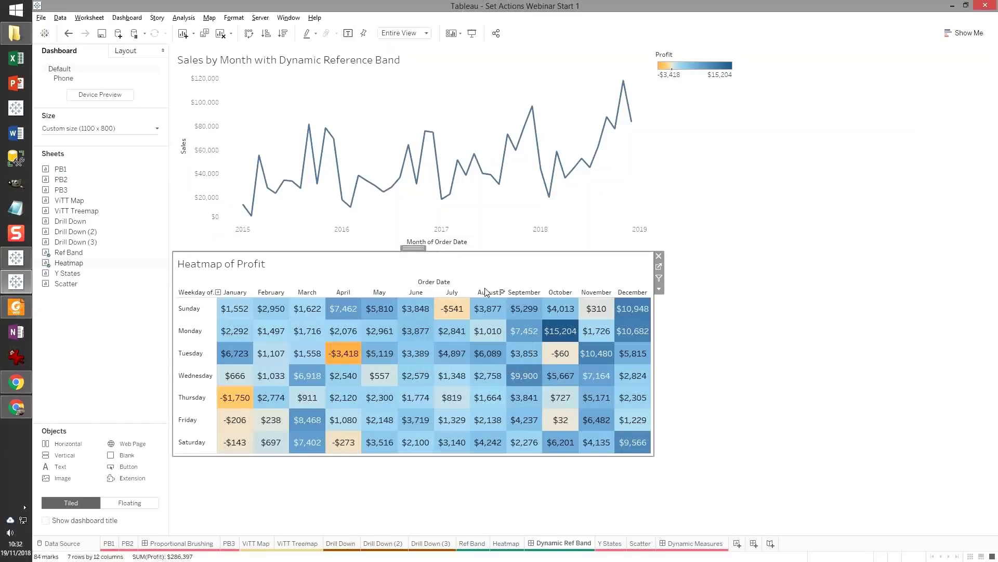
- Start a new set action on the Dynamic Ref Band dashboard and name it update month set
mouse_move(308, 139)
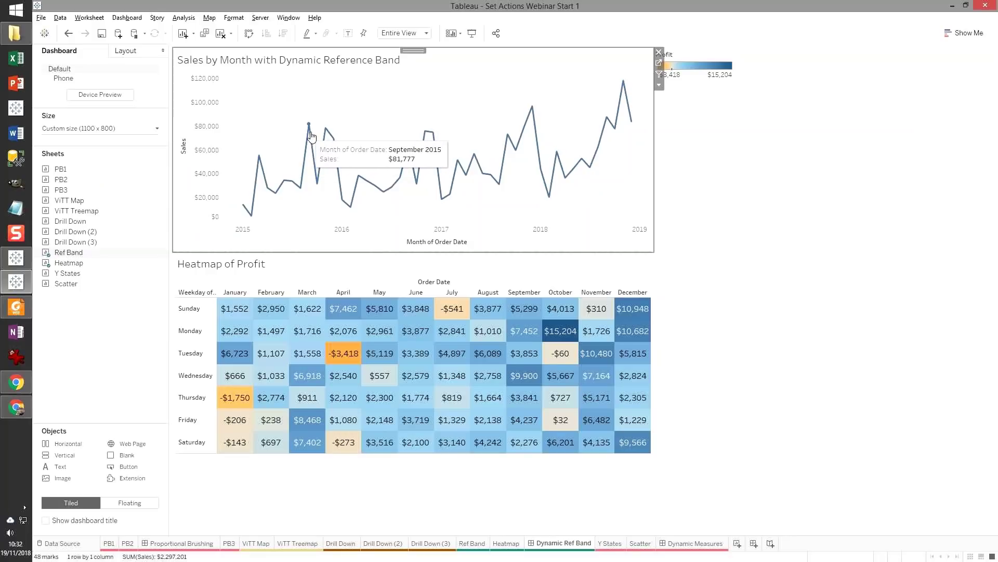
click(127, 18)
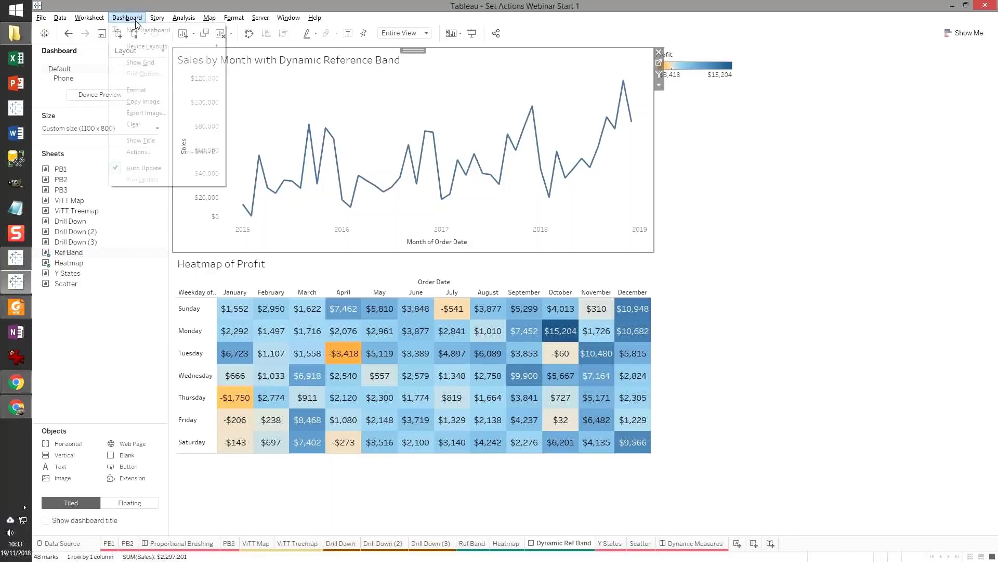
click(139, 151)
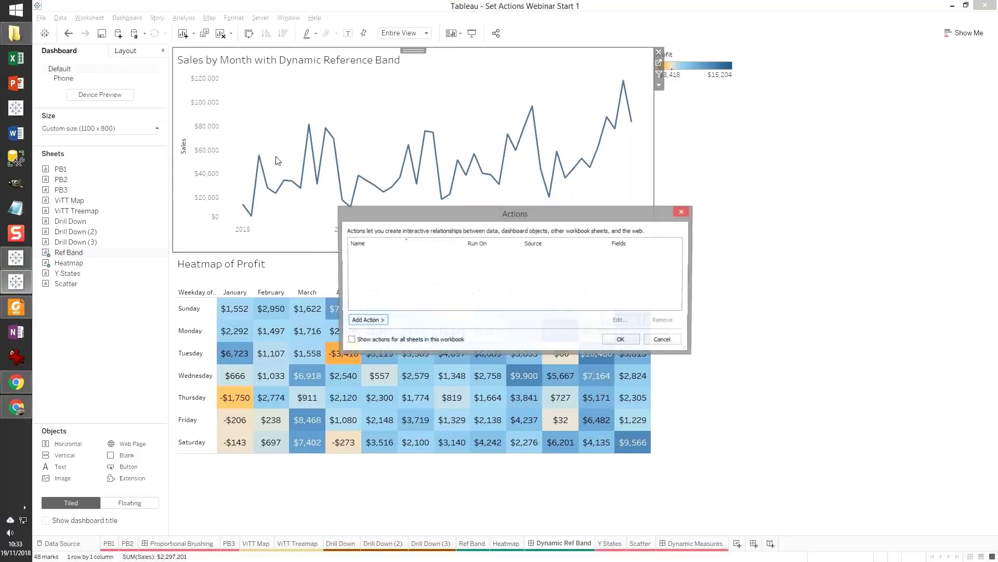
click(381, 320)
click(454, 368)
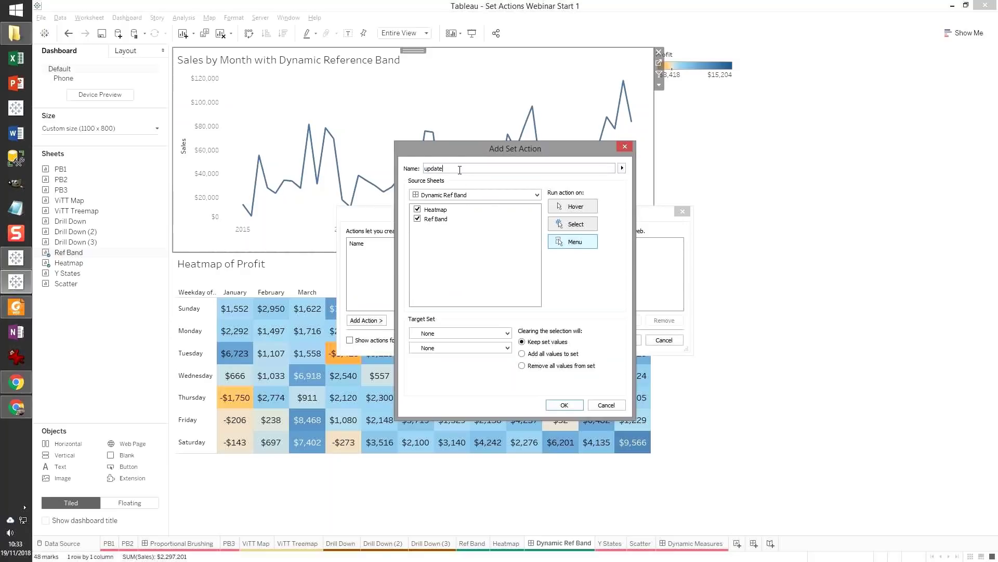
text(update month set)
- Run the action on select from Ref Band only, targeting Month set in Sample - Superstore and adding all values when cleared
click(417, 209)
click(499, 332)
click(470, 358)
click(478, 347)
click(471, 368)
click(577, 224)
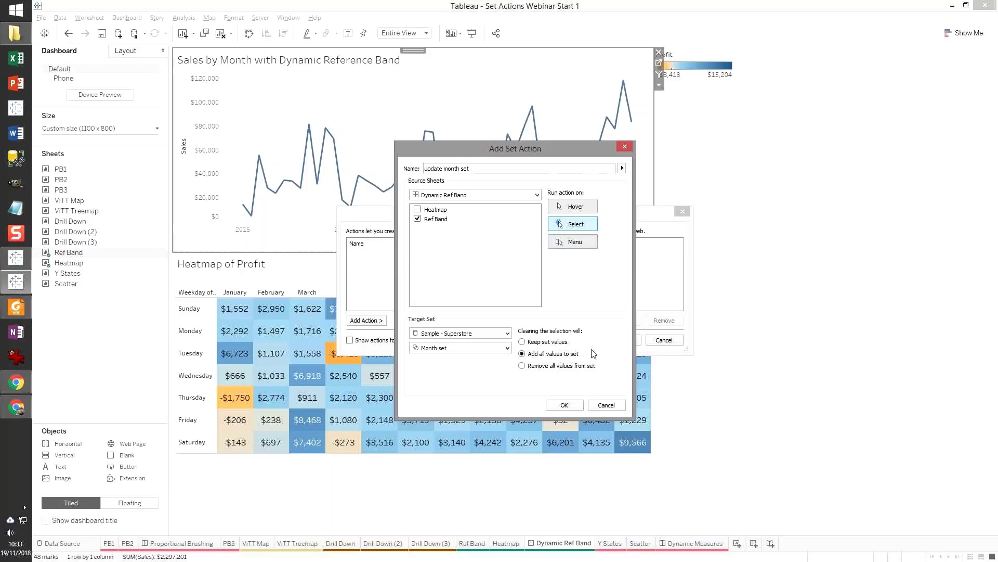
click(564, 404)
click(623, 343)
- Select ranges of months on the dashboard's sales line and filter the Heatmap worksheet by Month set
drag(279, 109, 373, 218)
drag(385, 101, 472, 217)
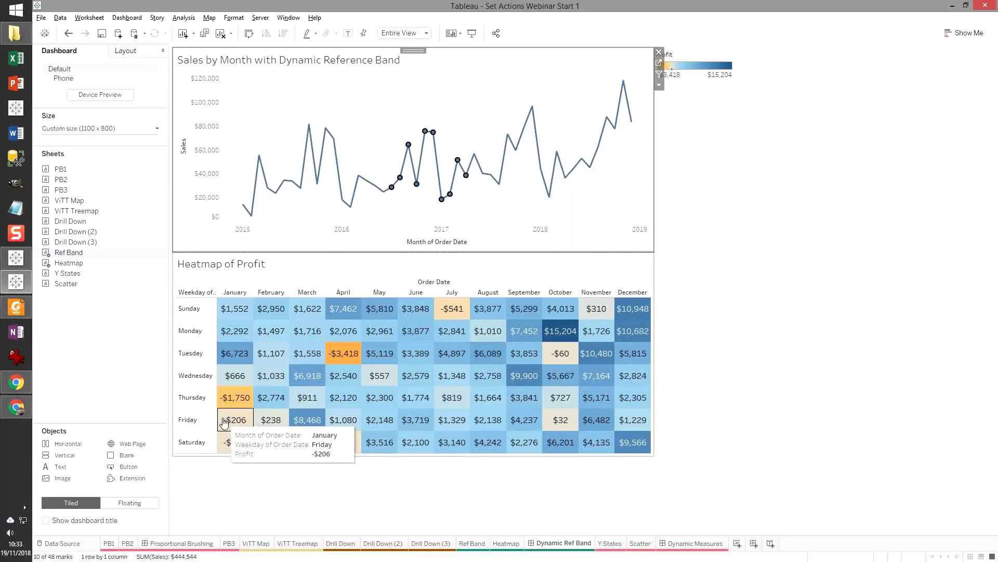
click(505, 544)
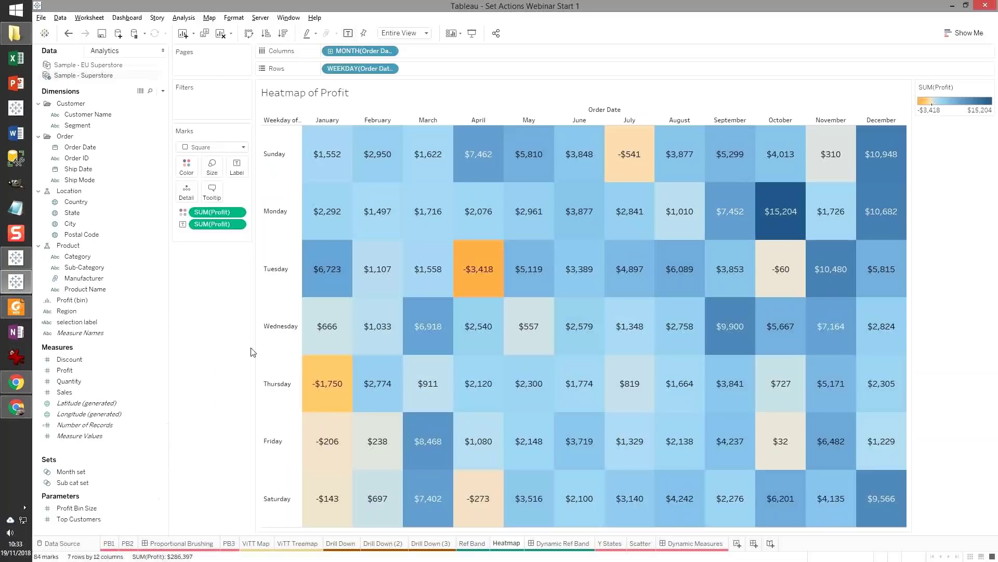
drag(71, 471, 205, 105)
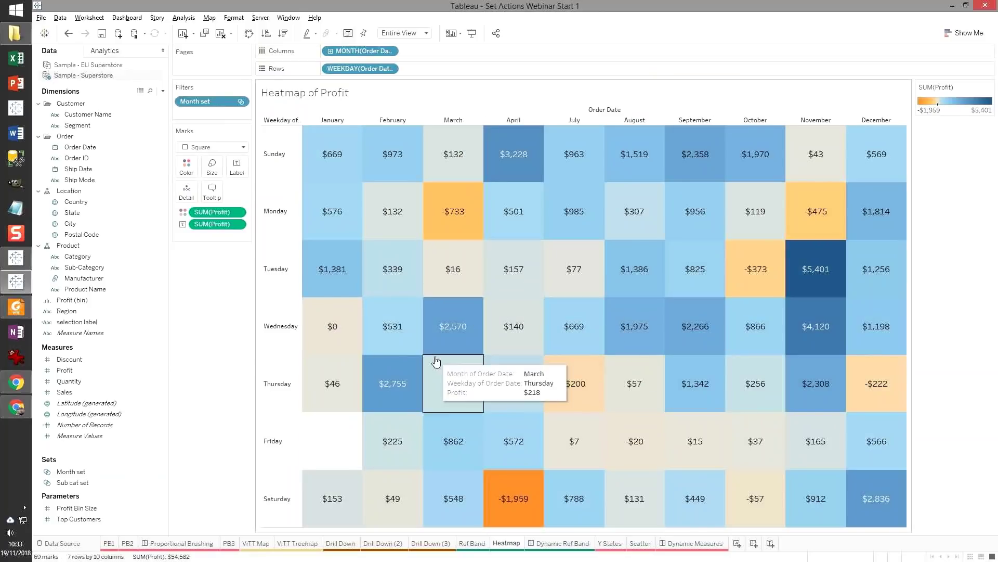
- Test the set action on the Dynamic Ref Band dashboard by selecting different month ranges on the sales line
click(558, 542)
drag(256, 113, 406, 229)
drag(414, 100, 591, 206)
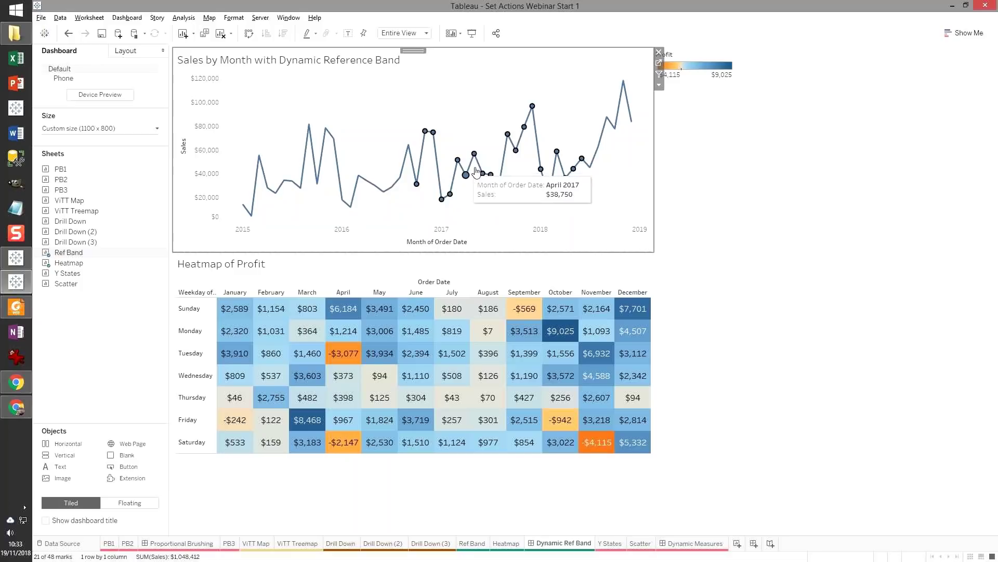
mouse_move(583, 164)
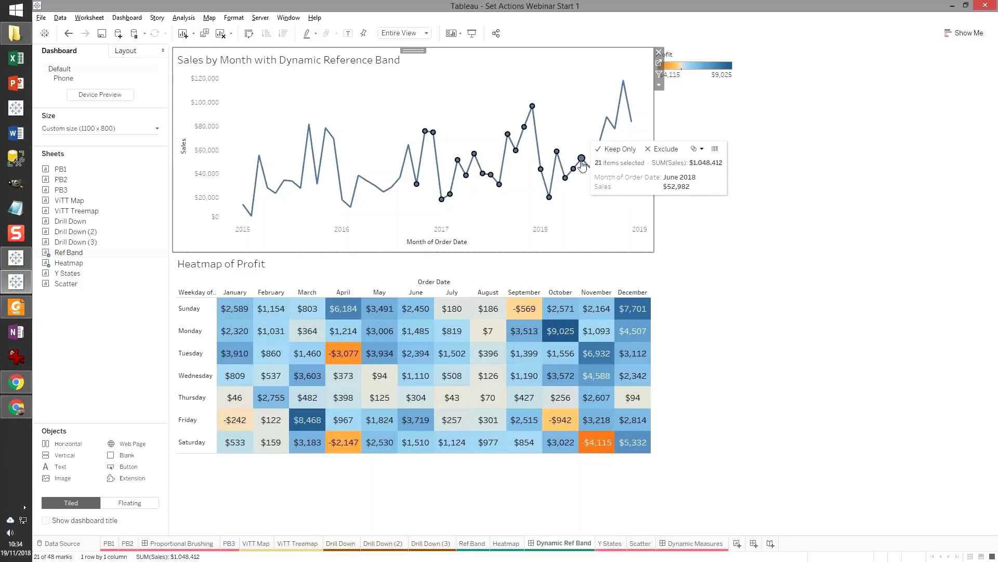
mouse_move(359, 184)
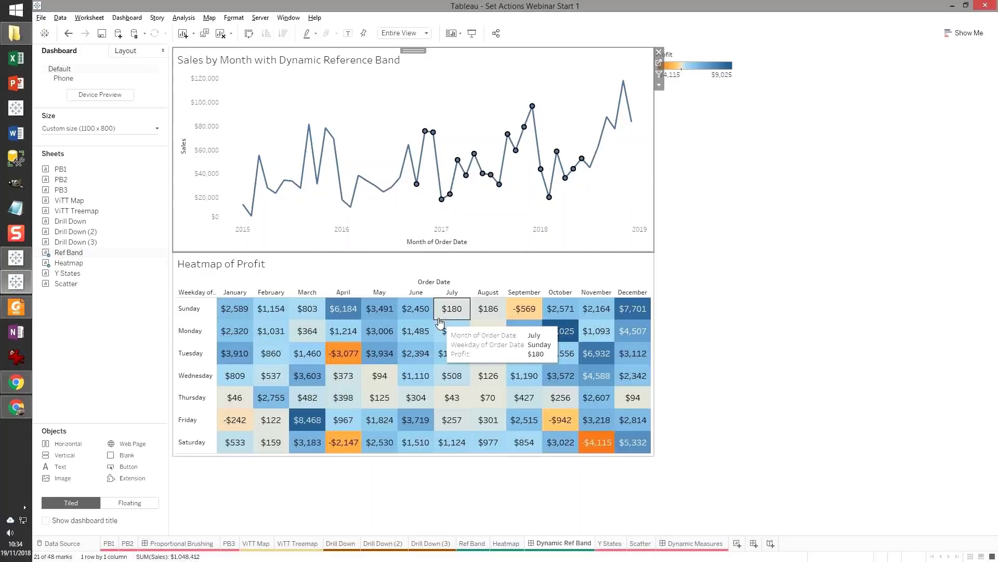
- Clear the mark selection on the Ref Band worksheet and create a calculated field named Start date
click(472, 544)
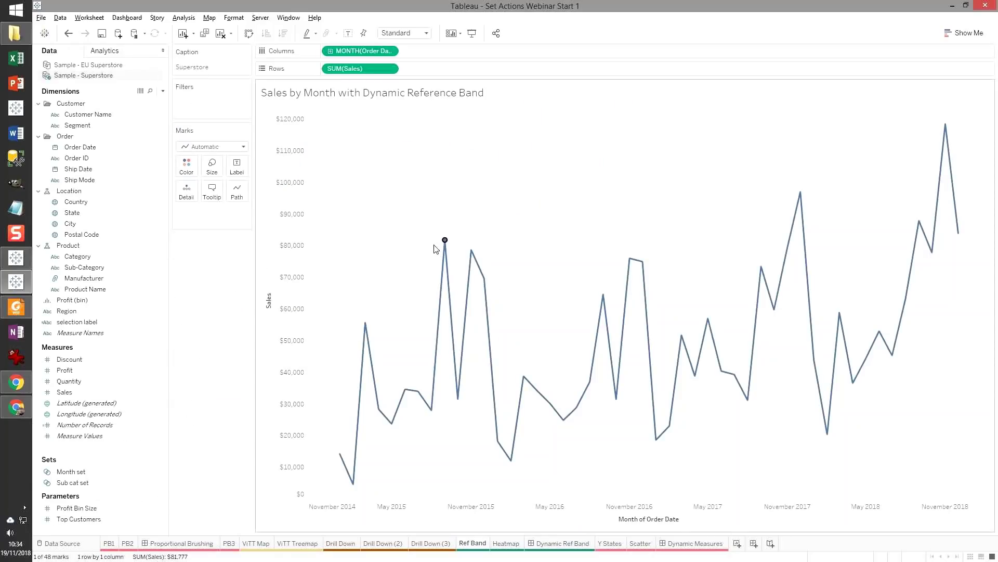
key(Escape)
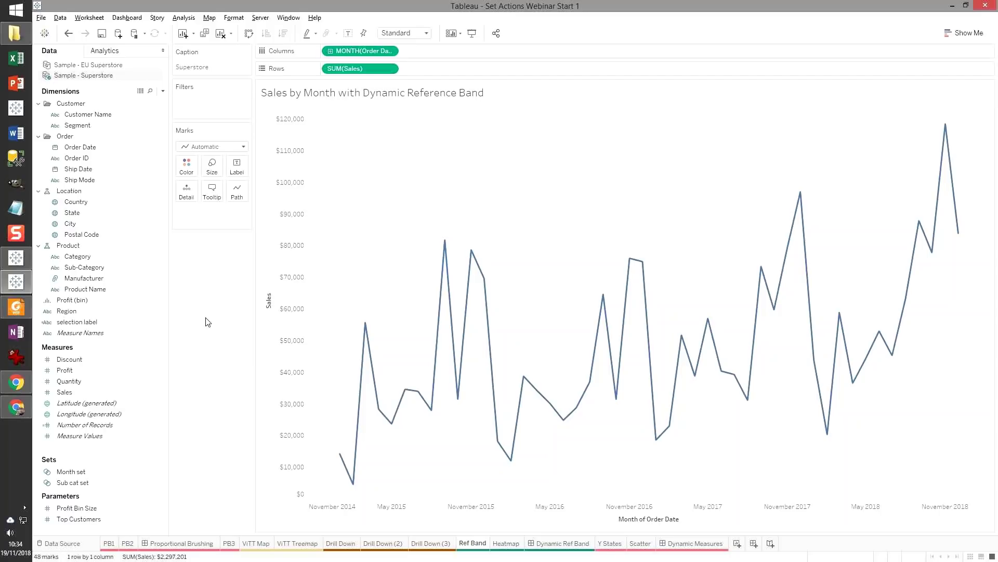
key(alt+a)
key(c)
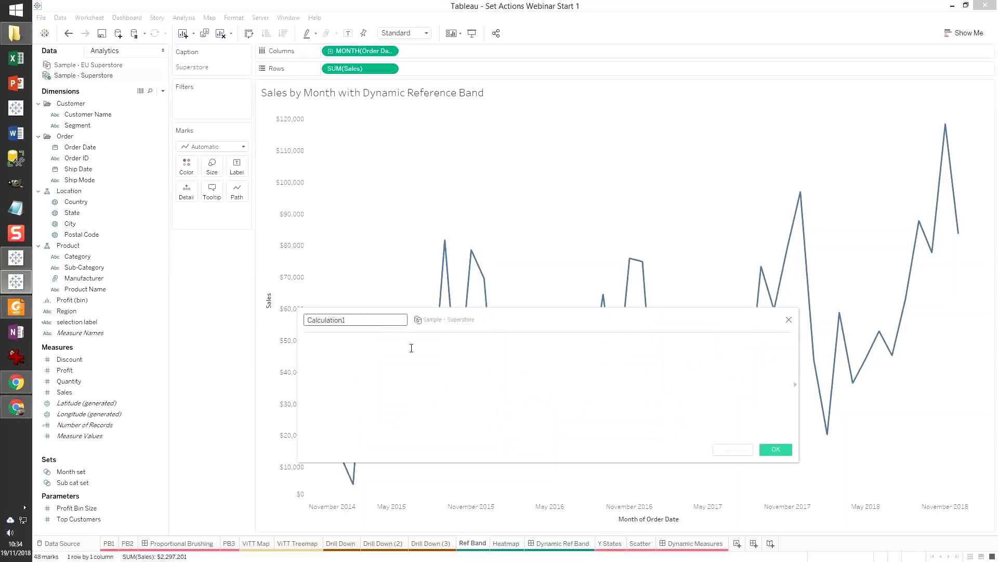
text(Start date)
click(411, 347)
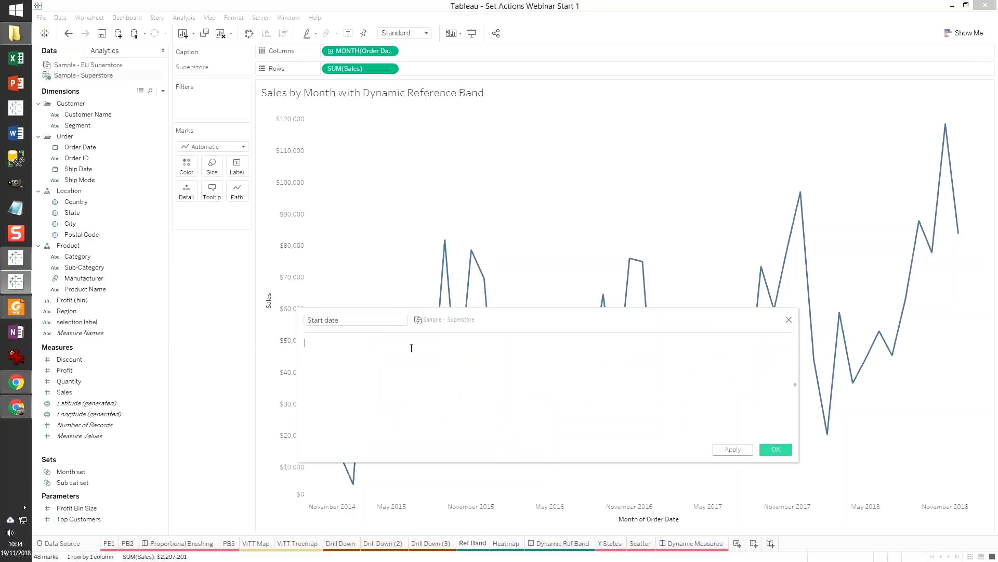
- Enter IF [Month set] then DATETRUNC('month', [Order Date]) as the Start date formula and widen the calculation editor
text(if)
click(413, 352)
drag(72, 472, 408, 378)
scroll(510, 383, up, 3)
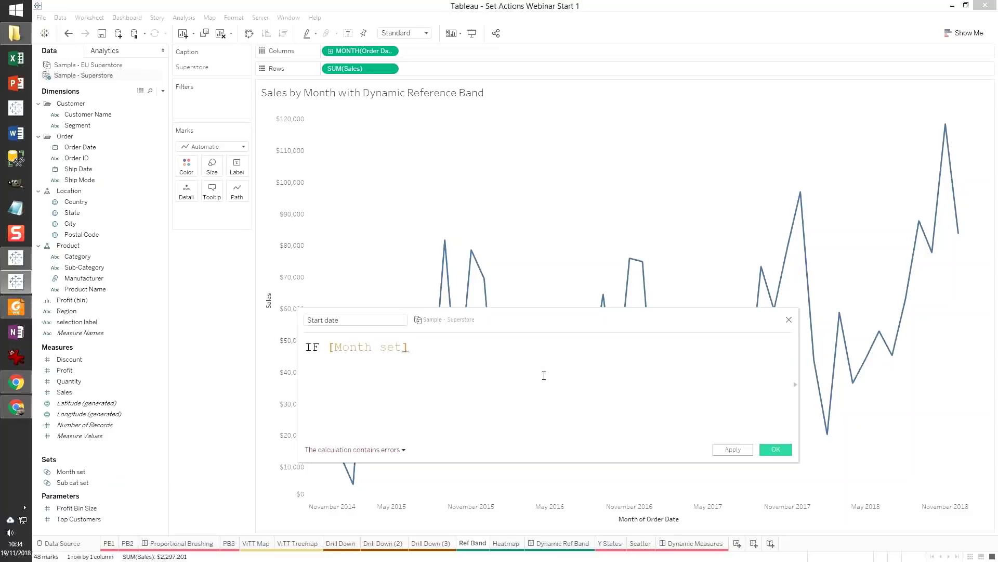
text(then)
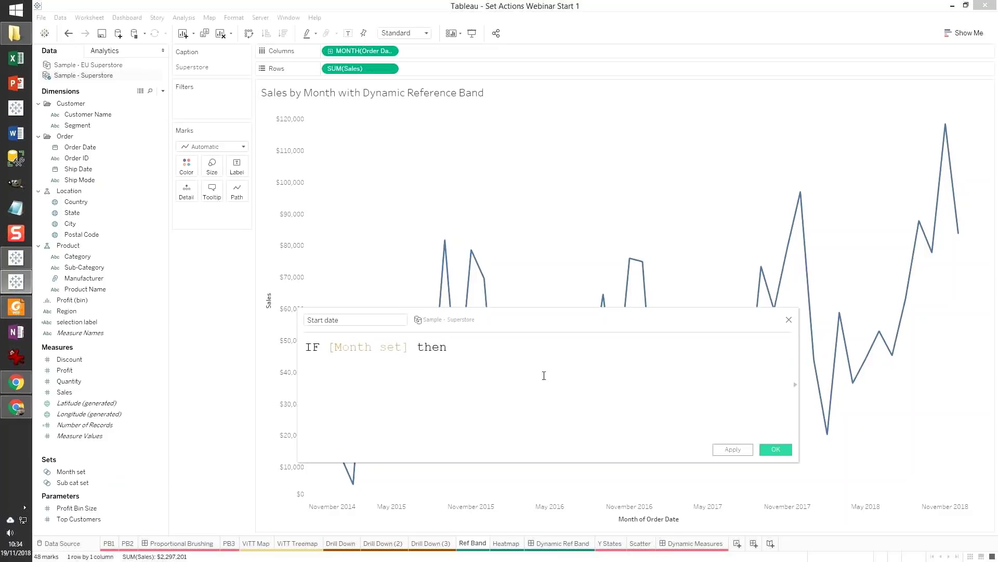
key(Tab)
drag(357, 51, 564, 364)
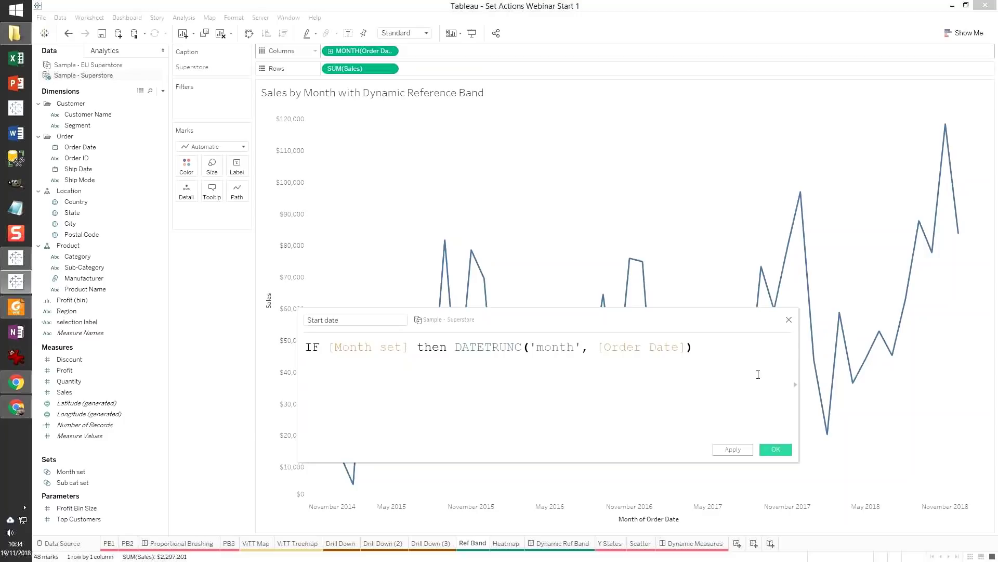
drag(799, 367, 900, 361)
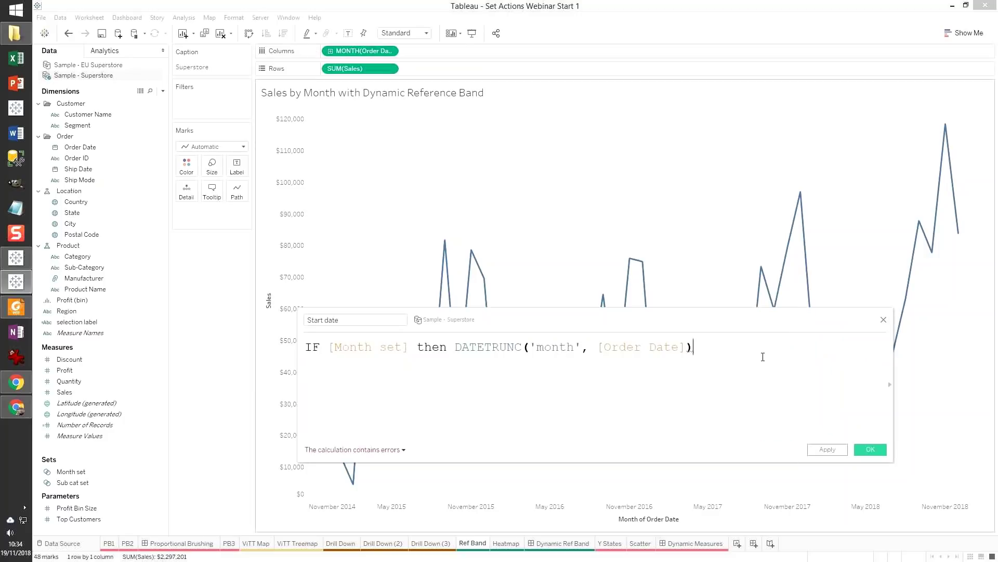
- Close the Start date expression with END, wrap it in MIN( ), and save the calculation
text(END)
text())
text(MIN()
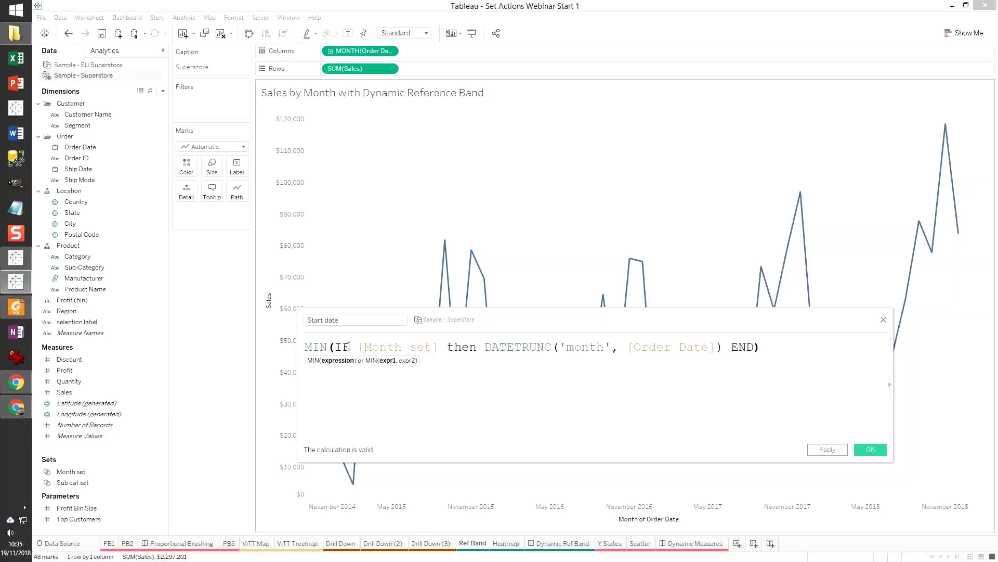
click(795, 343)
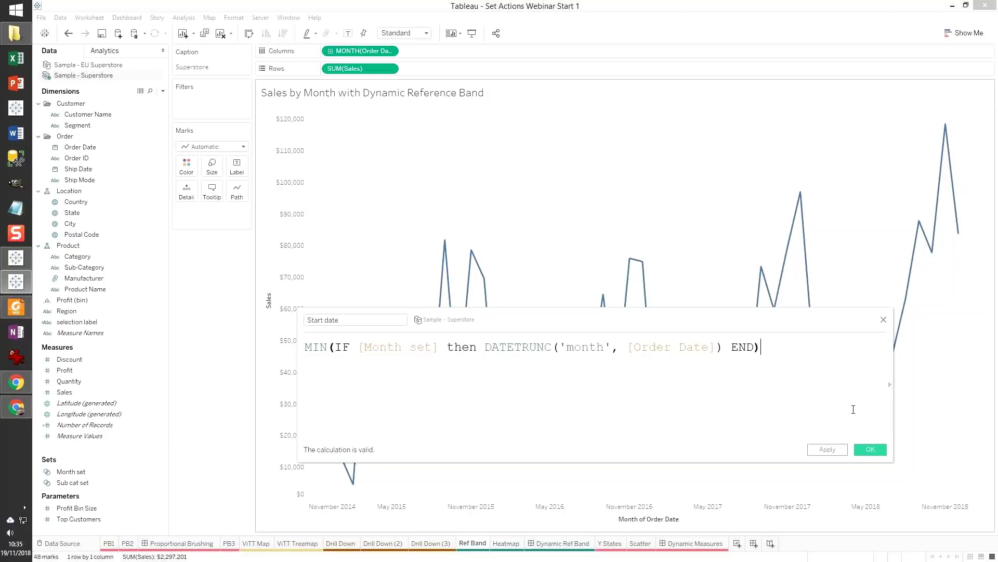
click(874, 449)
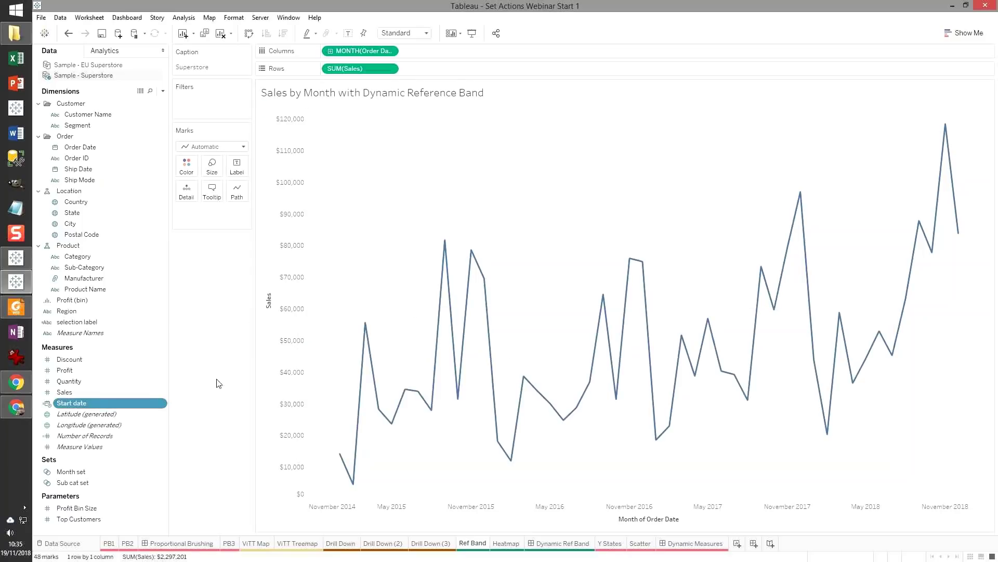
- Convert the Start date measure to continuous
right_click(120, 403)
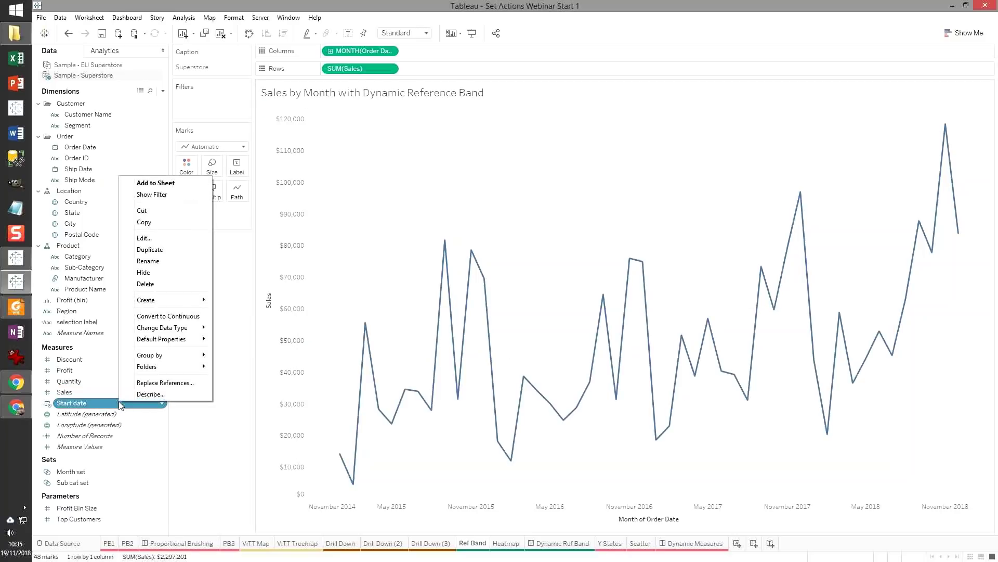
click(185, 316)
click(154, 378)
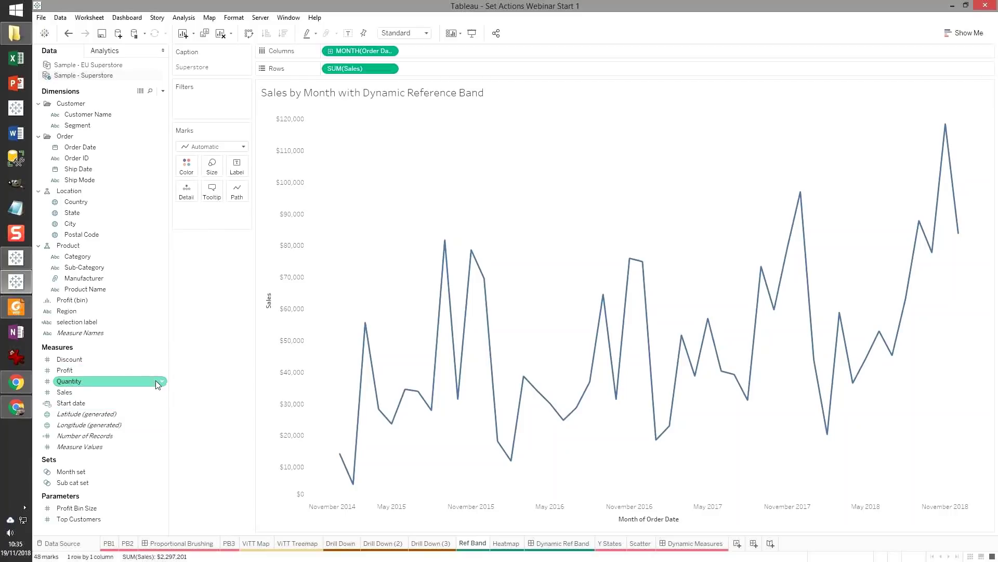
- Duplicate the Start date field and open the copy's calculation for editing
right_click(124, 402)
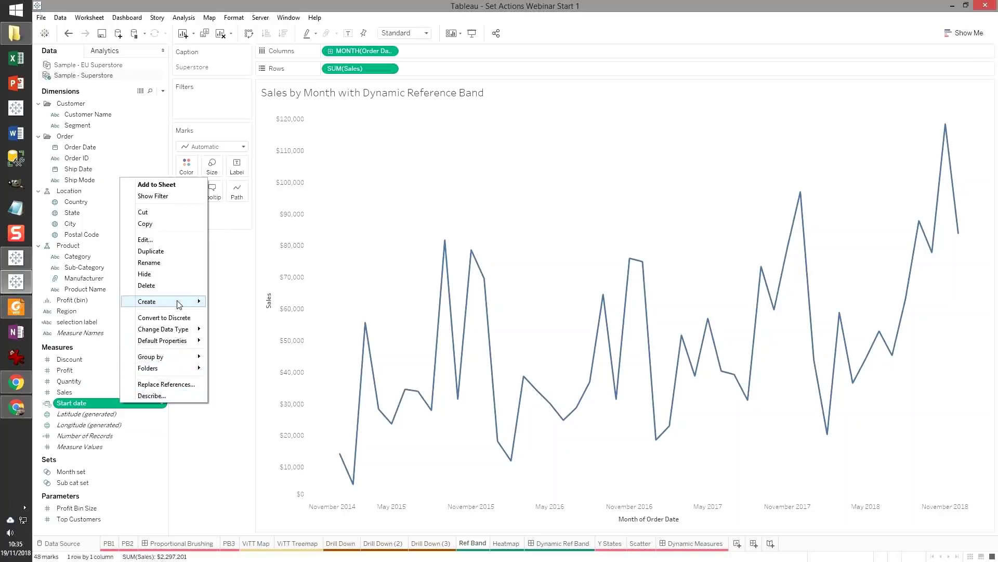
click(156, 251)
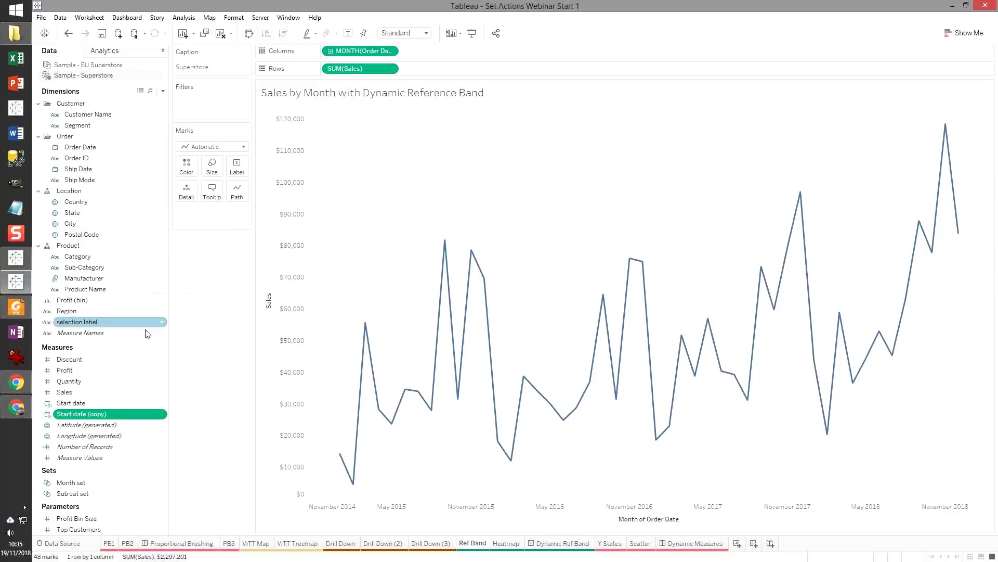
right_click(115, 416)
click(167, 255)
scroll(343, 312, up, 3)
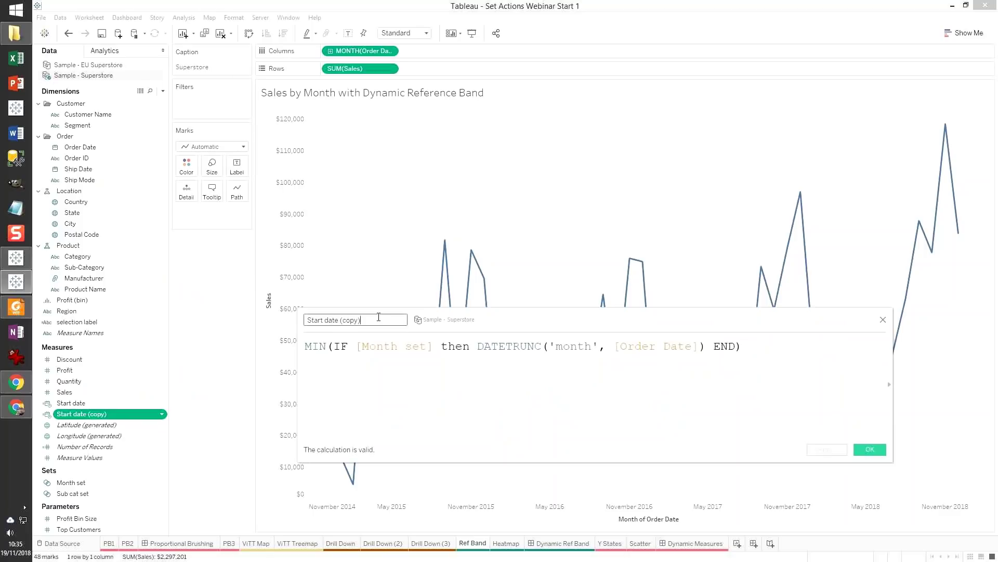
- Rename the copied Start date calculation to End date
key(Delete)
key(Delete)
key(Delete)
key(Delete)
key(Delete)
key(Delete)
key(BackSpace)
key(ctrl+shift+Right)
key(Delete)
text(End date)
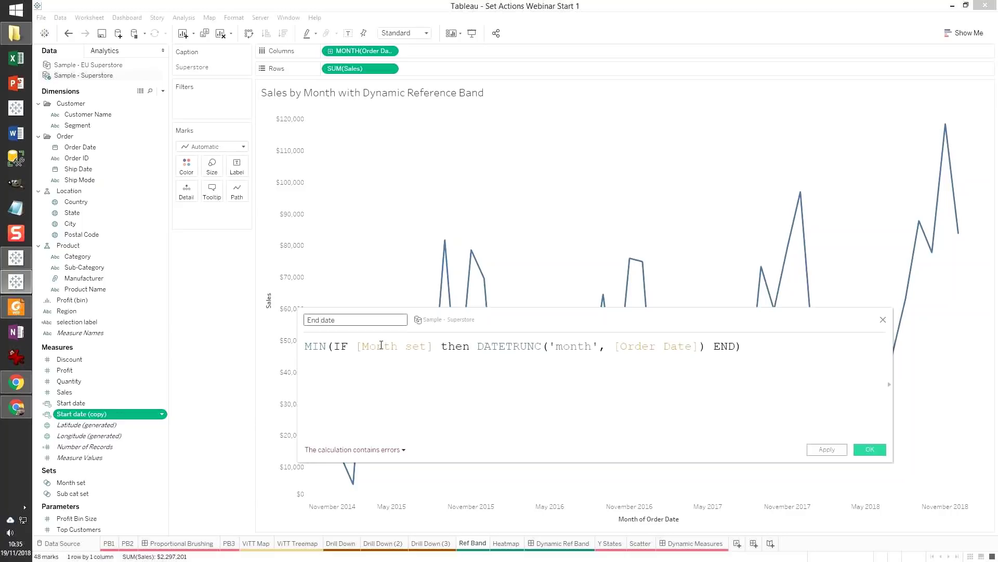
- Change the aggregation in the End date formula to MAX and save the calculation
double_click(315, 347)
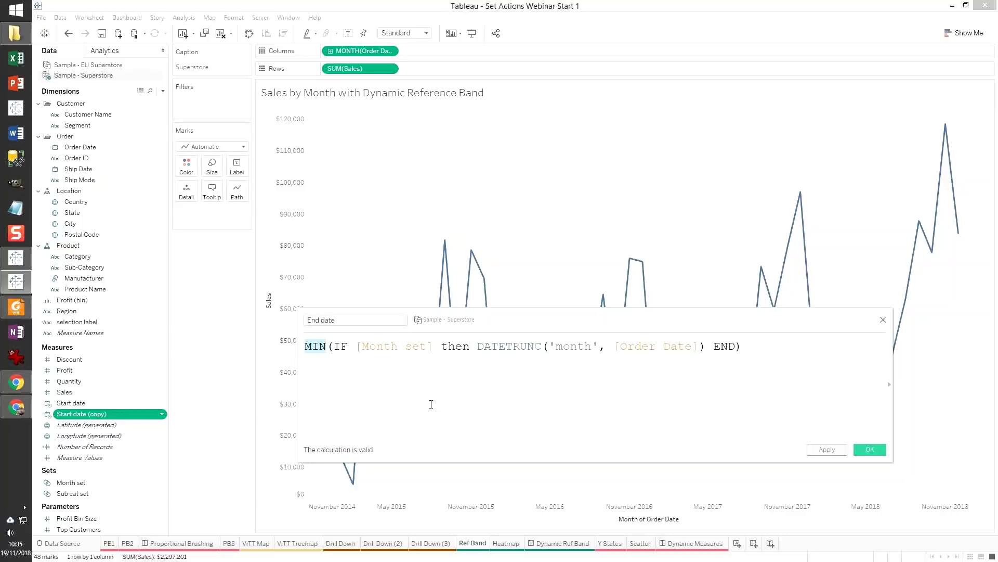
text(MAX)
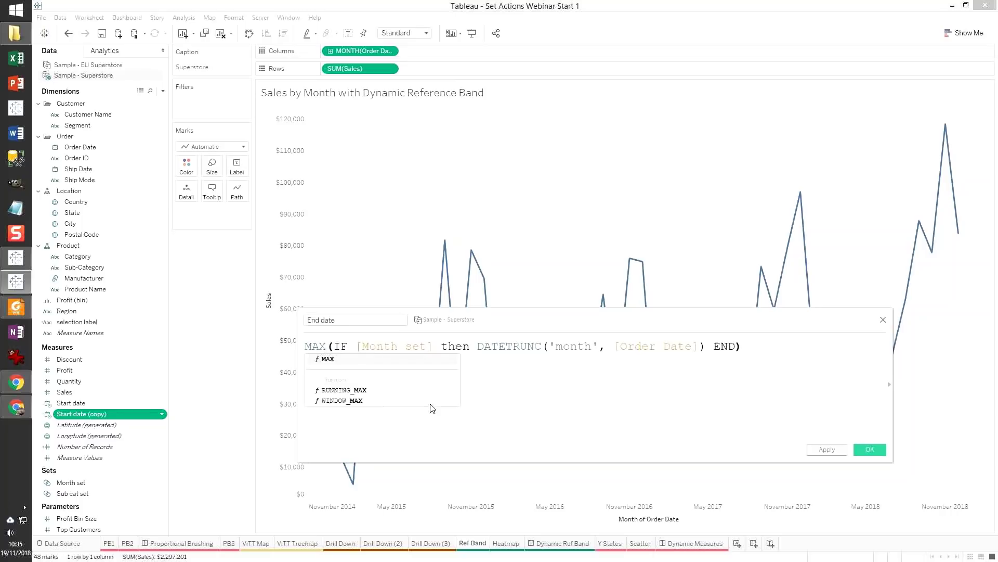
click(515, 383)
drag(334, 346, 736, 347)
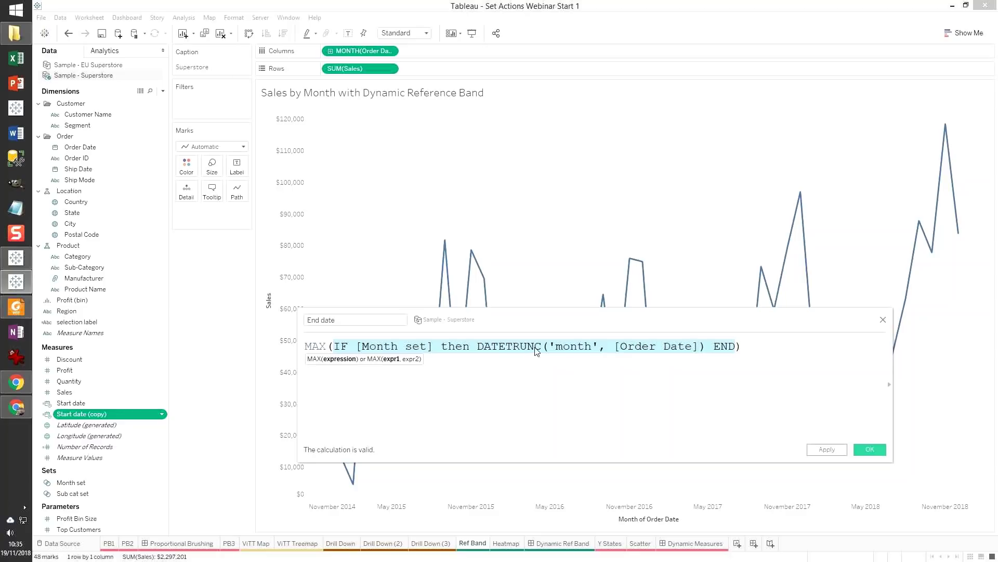
click(867, 449)
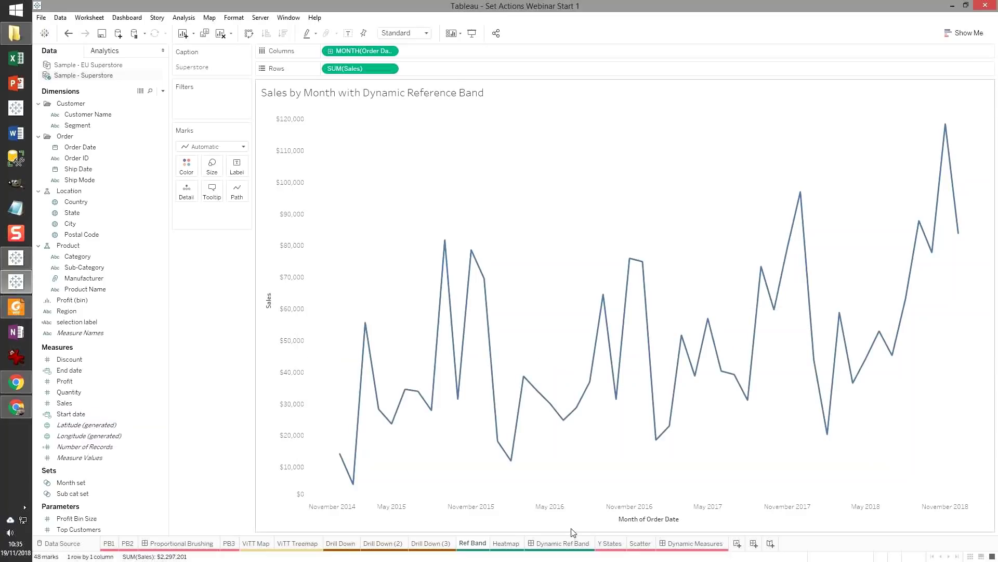
click(566, 544)
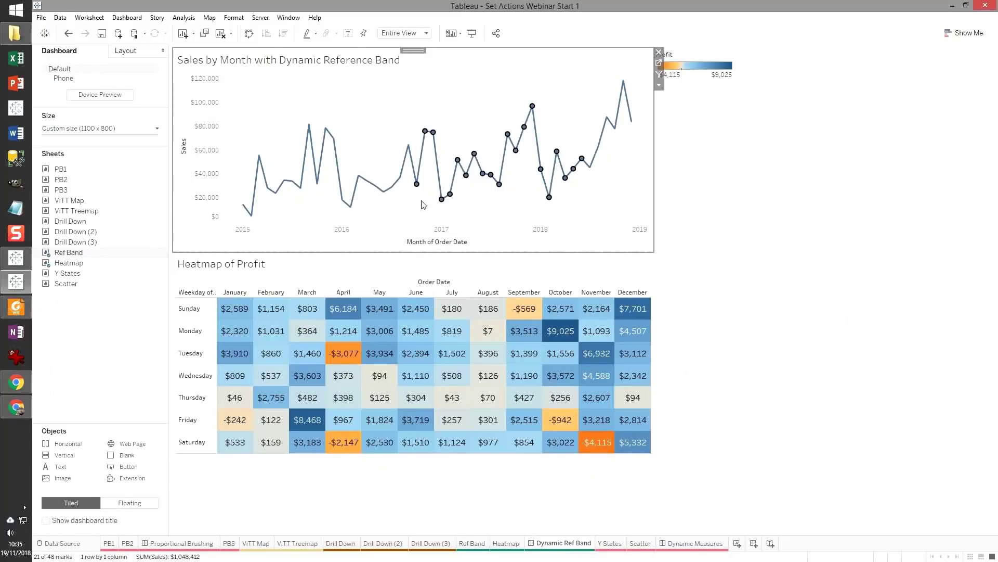
right_click(412, 243)
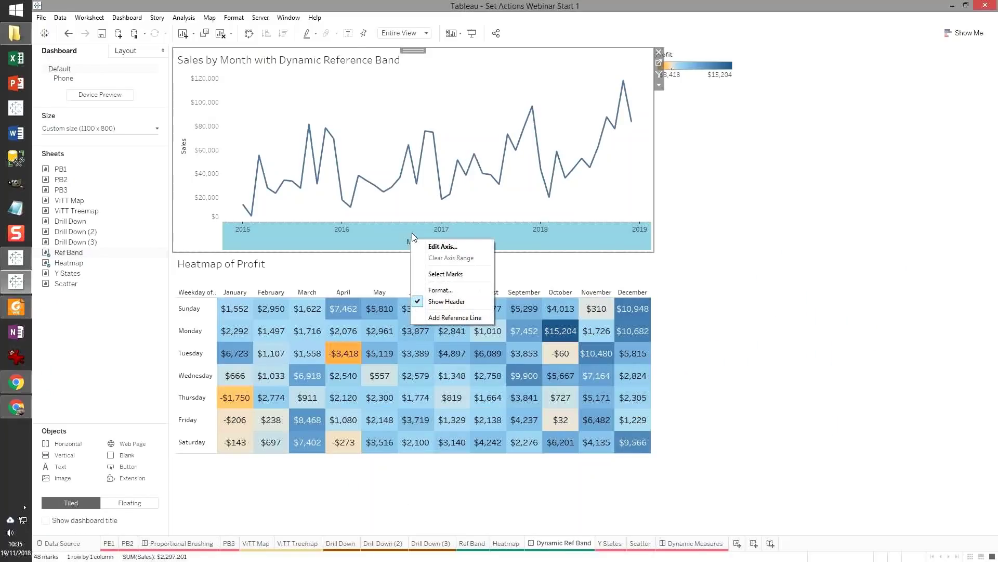
click(466, 319)
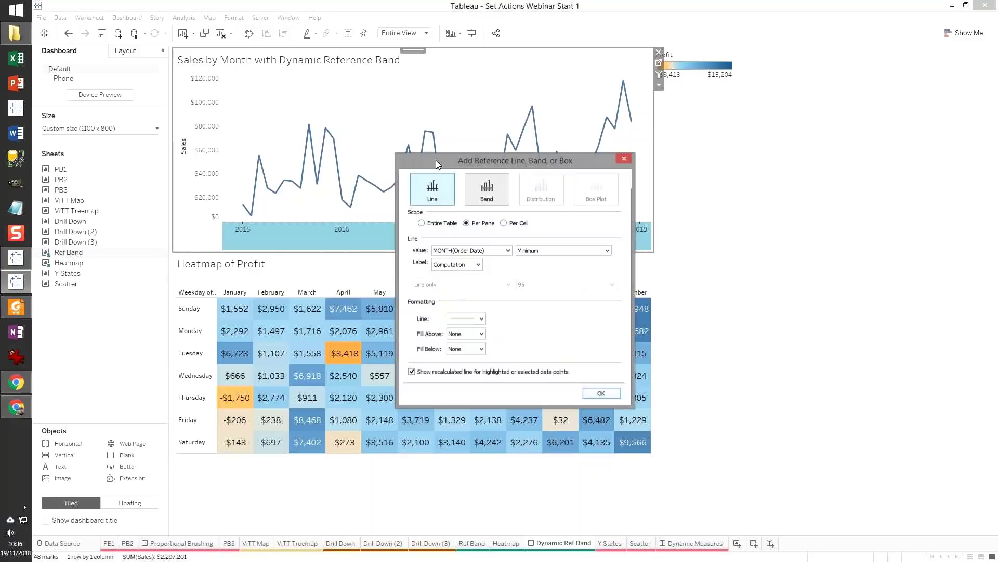
click(624, 162)
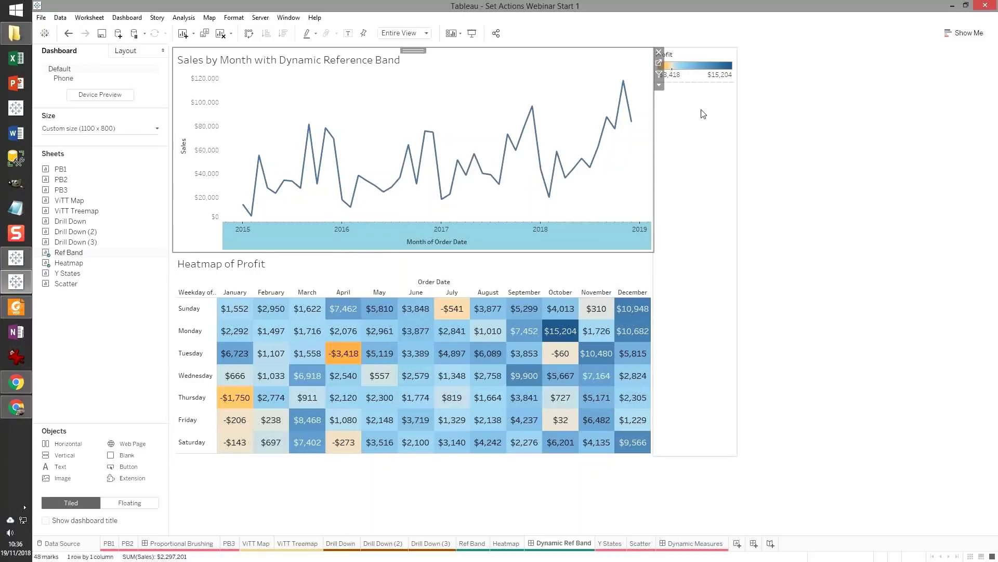
- Go to the Ref Band sheet and add the Start date and End date measures to the line's detail
click(658, 61)
click(87, 414)
ctrl+click(86, 370)
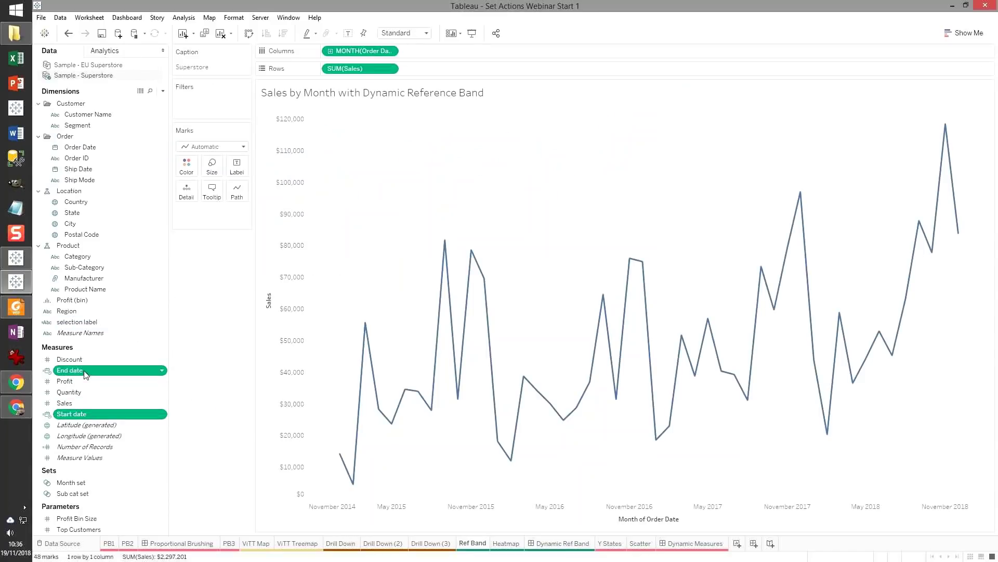
drag(149, 374, 187, 190)
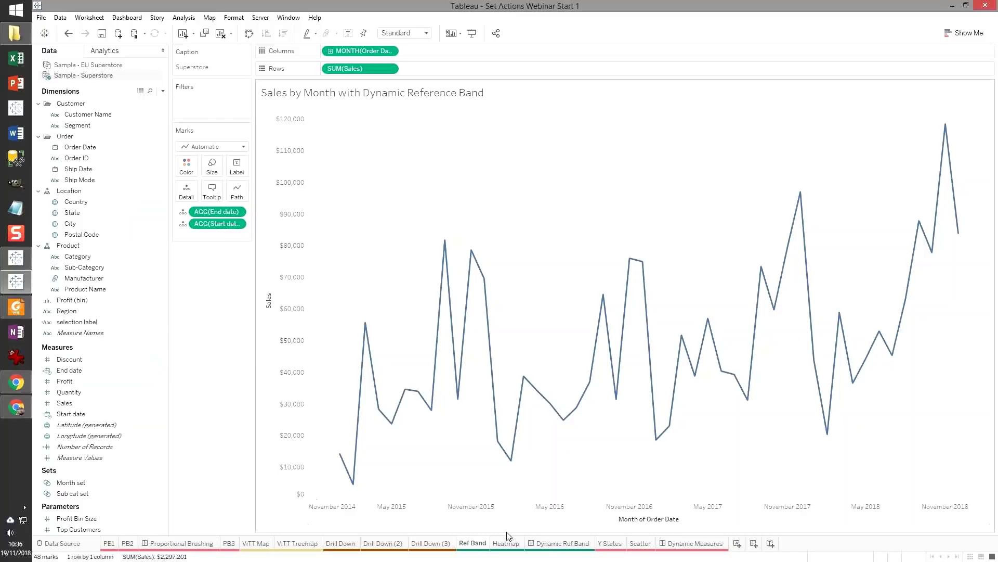
- On the Dynamic Ref Band dashboard, add a reference band to the month axis from minimum Start date to maximum End date
click(543, 548)
right_click(501, 233)
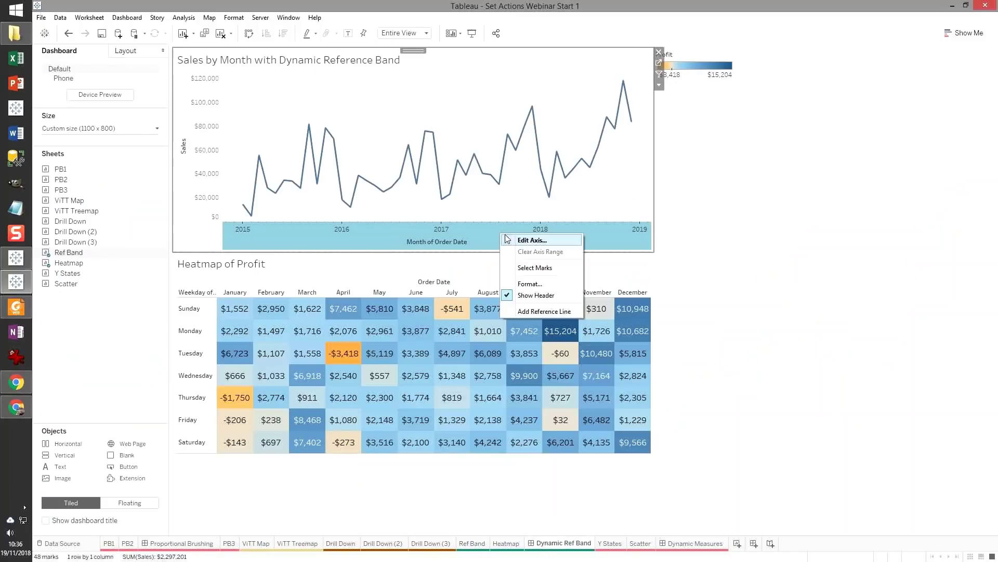
click(544, 311)
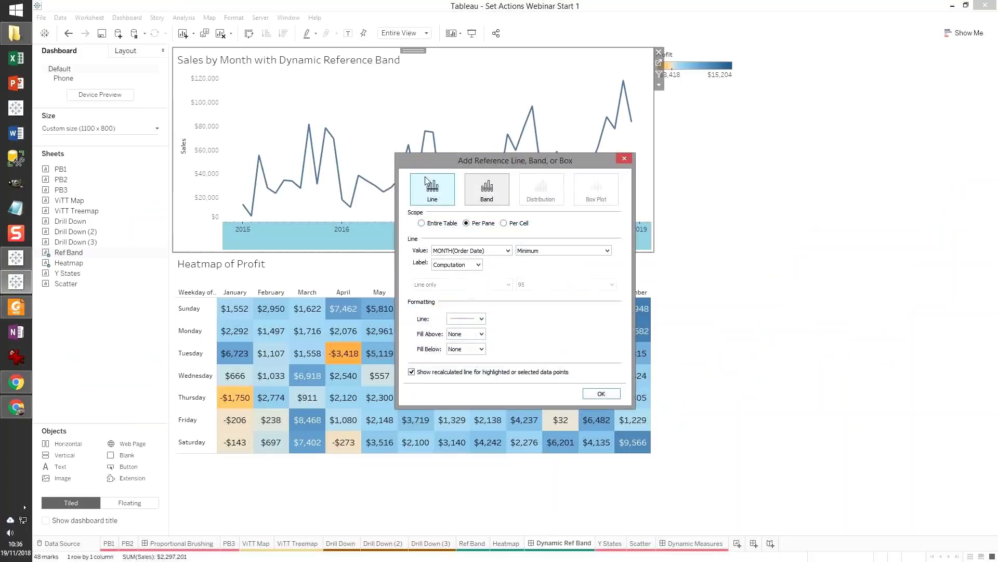
click(488, 197)
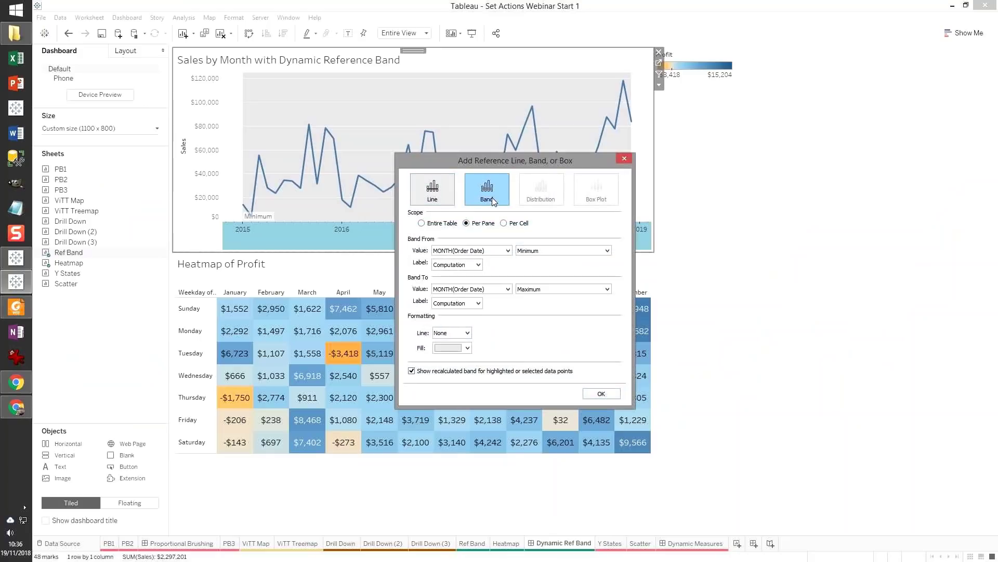
click(506, 251)
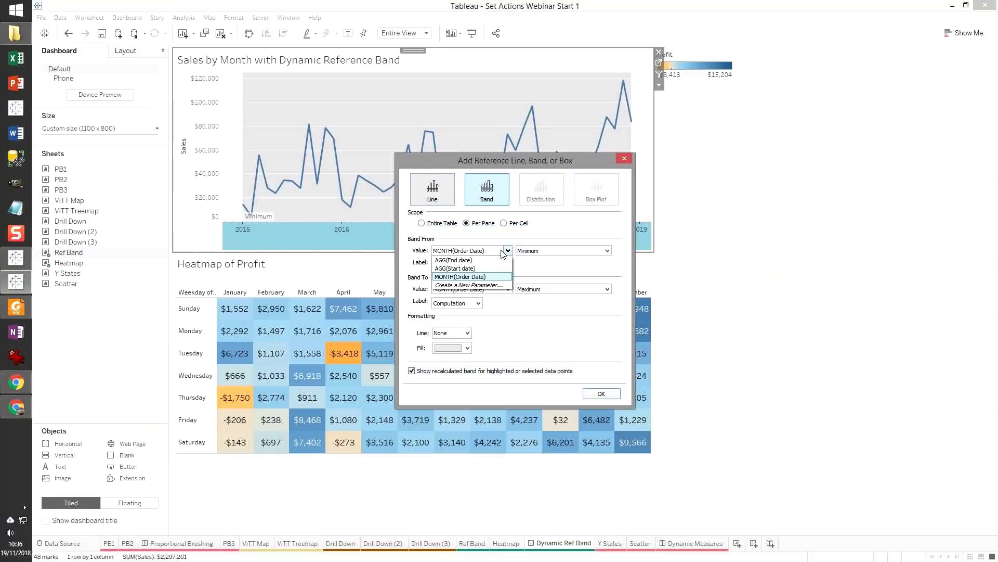
click(471, 270)
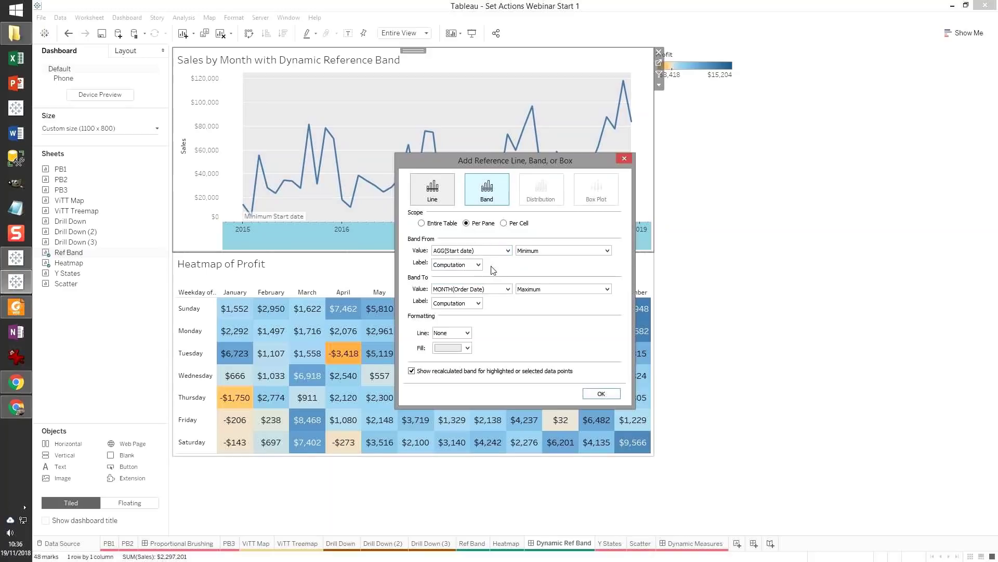
click(485, 289)
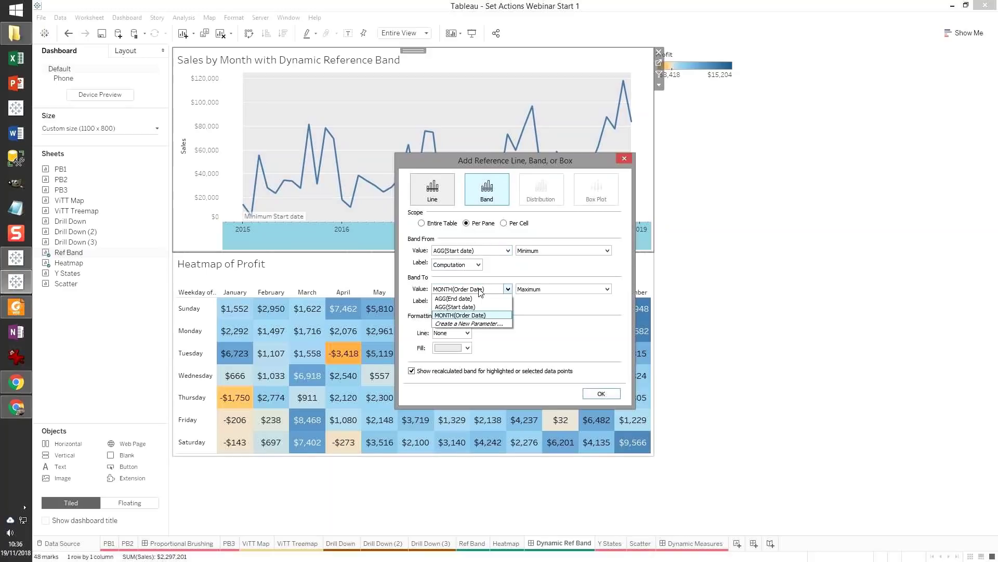
click(468, 299)
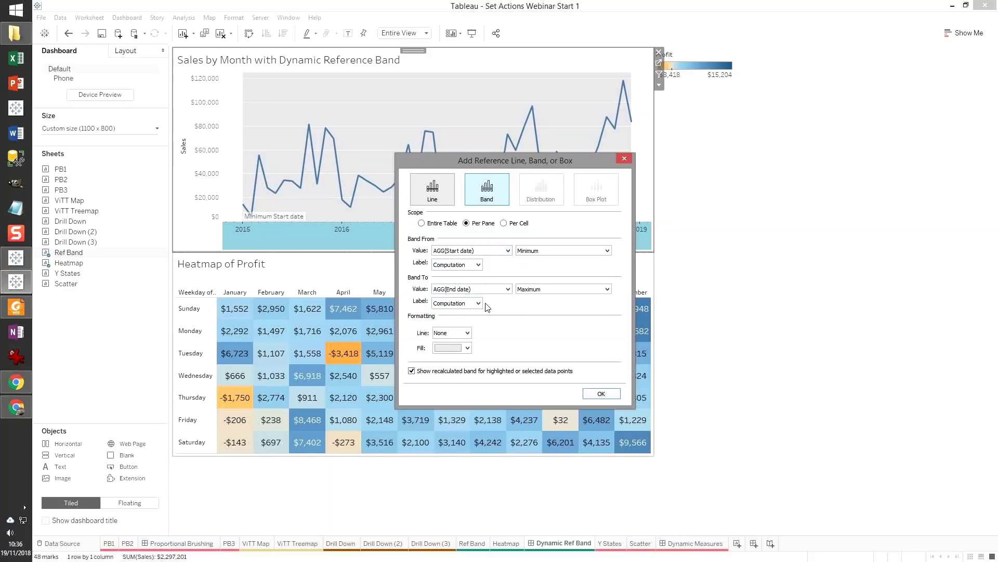
- Set the reference band's fill to white and its boundary lines to dashed
click(468, 348)
click(494, 380)
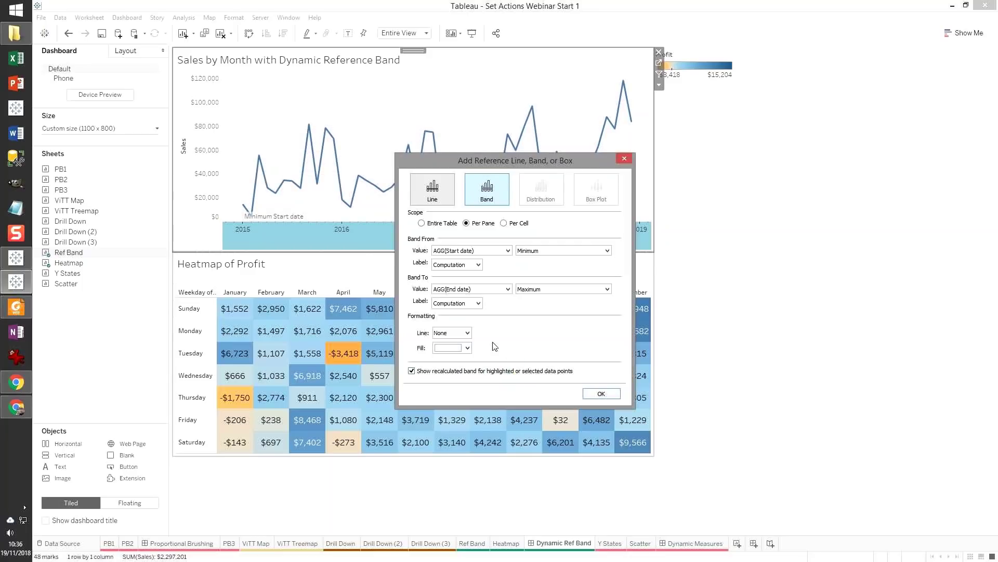
click(467, 333)
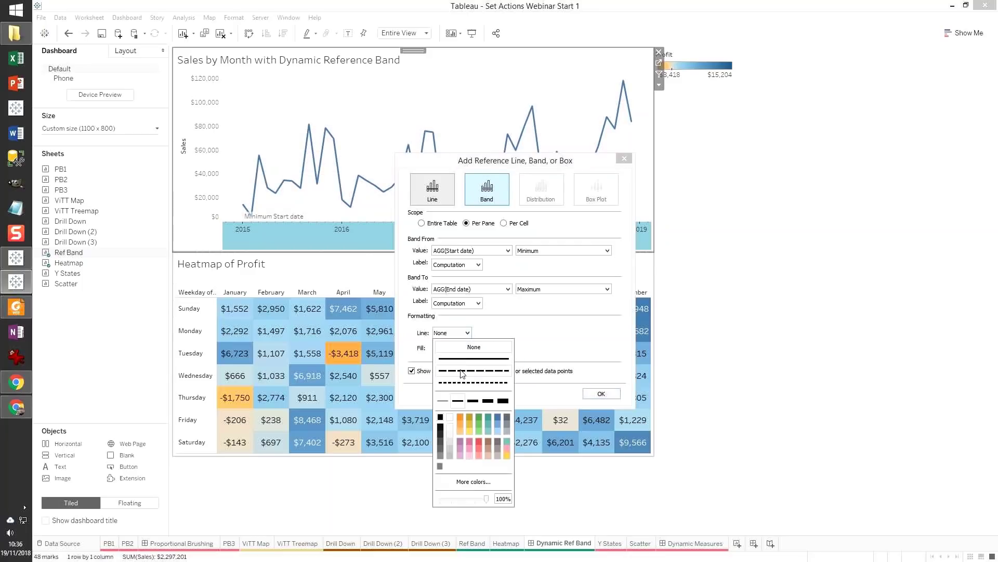
click(461, 371)
click(492, 335)
- Label both ends of the reference band with their value and apply the band
click(478, 265)
click(458, 283)
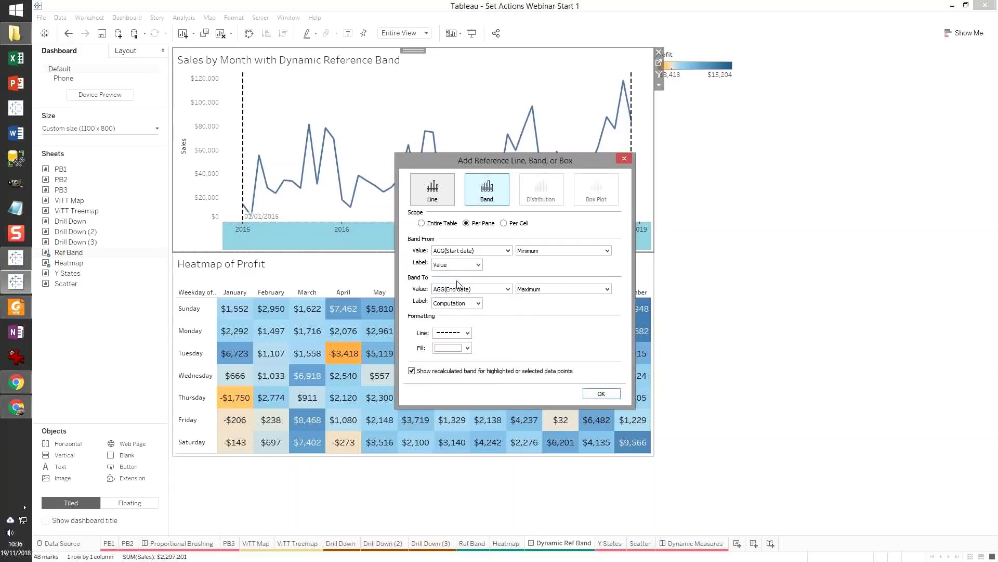
click(464, 303)
click(457, 322)
click(601, 394)
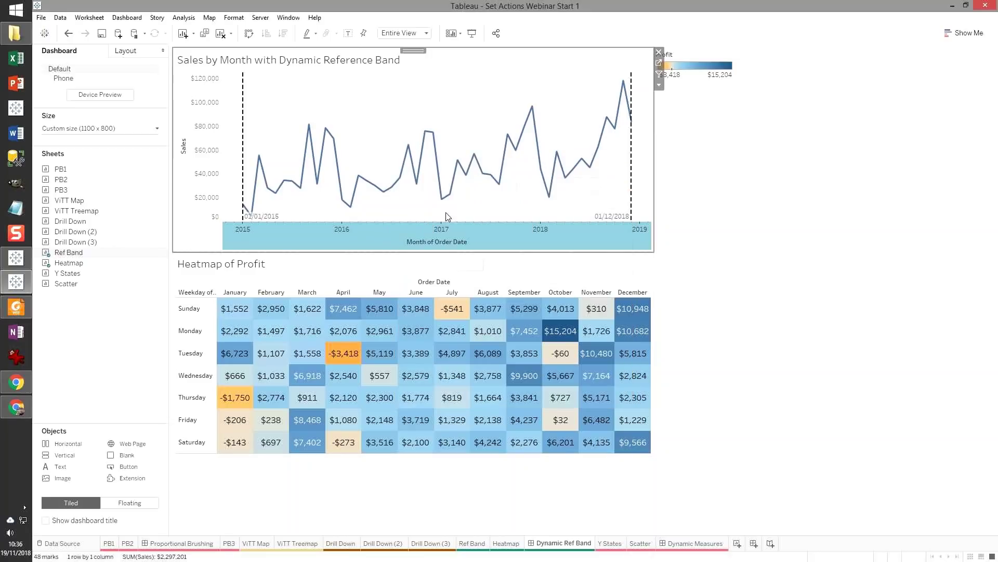
- Test the band by selecting ranges of months on the sales line, including March 2017 to June 2018, and clear the selection
drag(286, 104, 414, 218)
drag(456, 101, 591, 217)
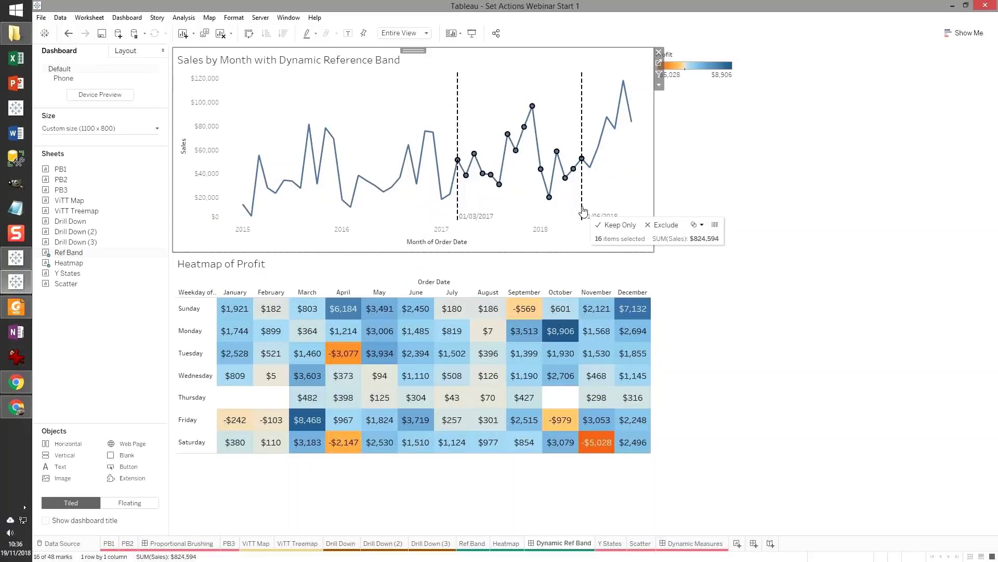
mouse_move(584, 209)
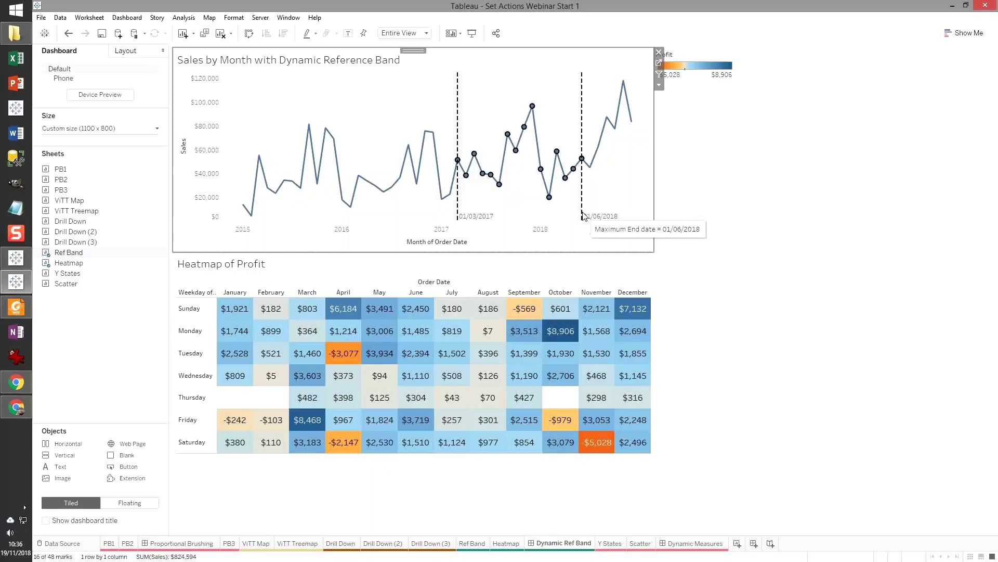
click(588, 207)
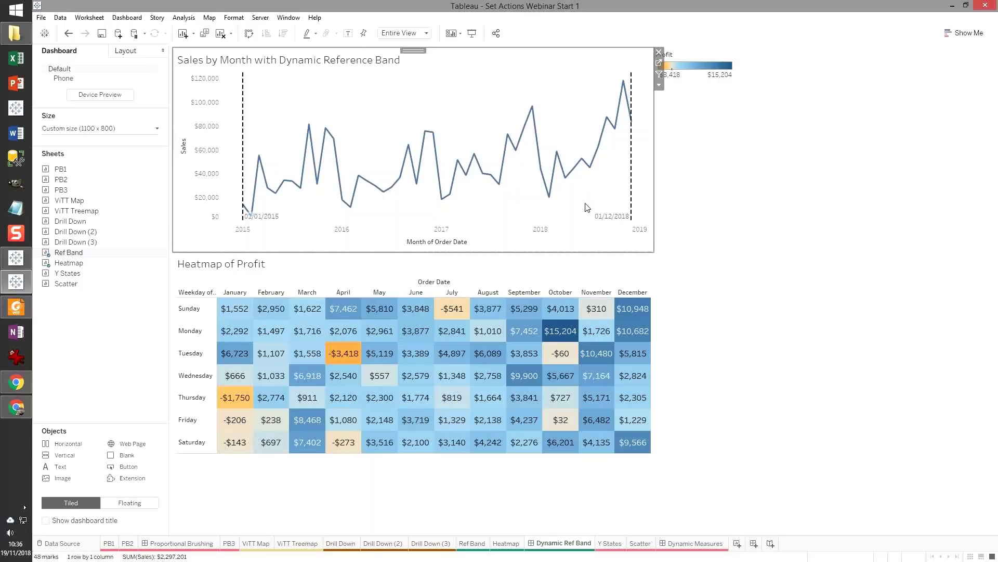
- Open the reference band's formatting and set its label font size to 14
click(629, 208)
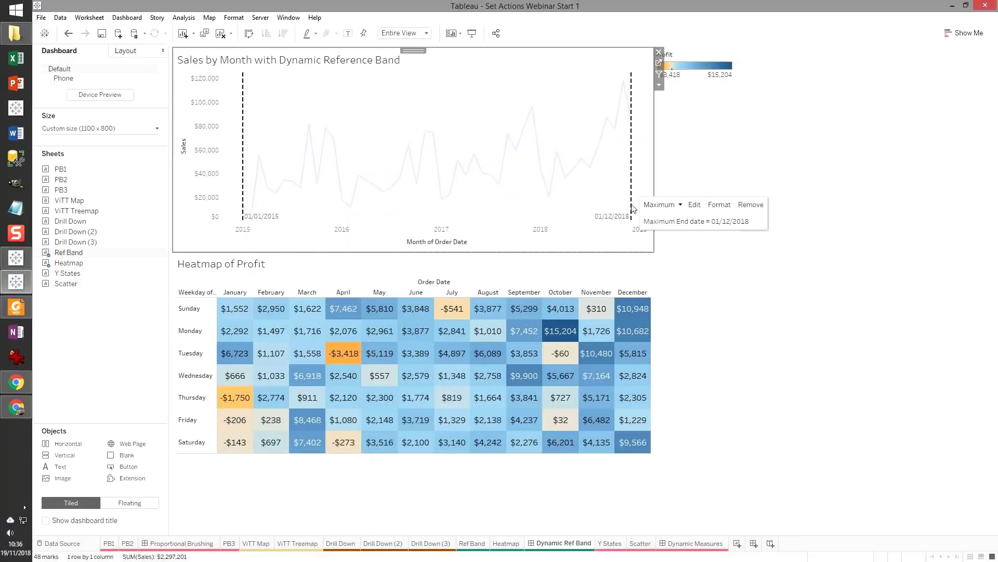
click(719, 205)
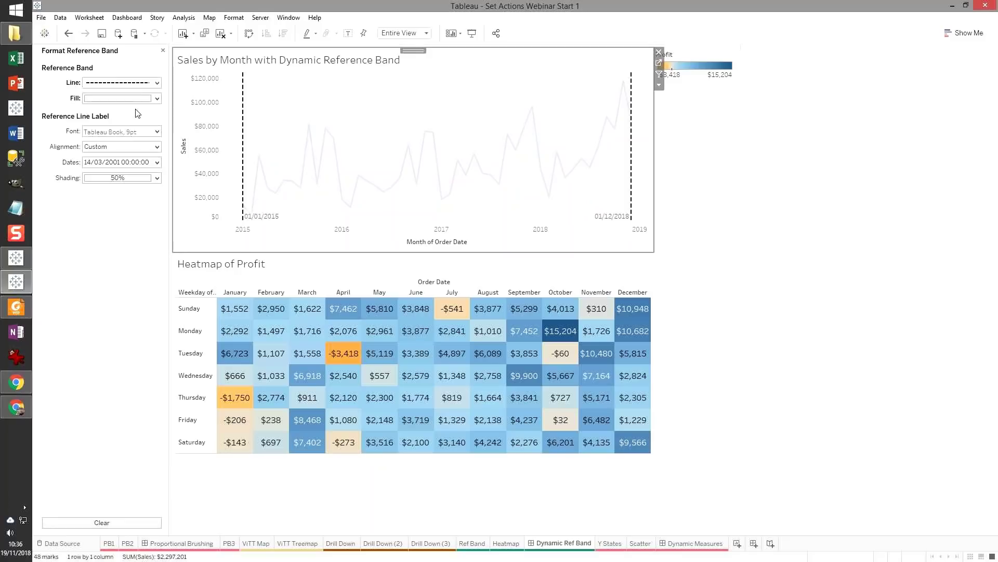
click(156, 131)
click(108, 160)
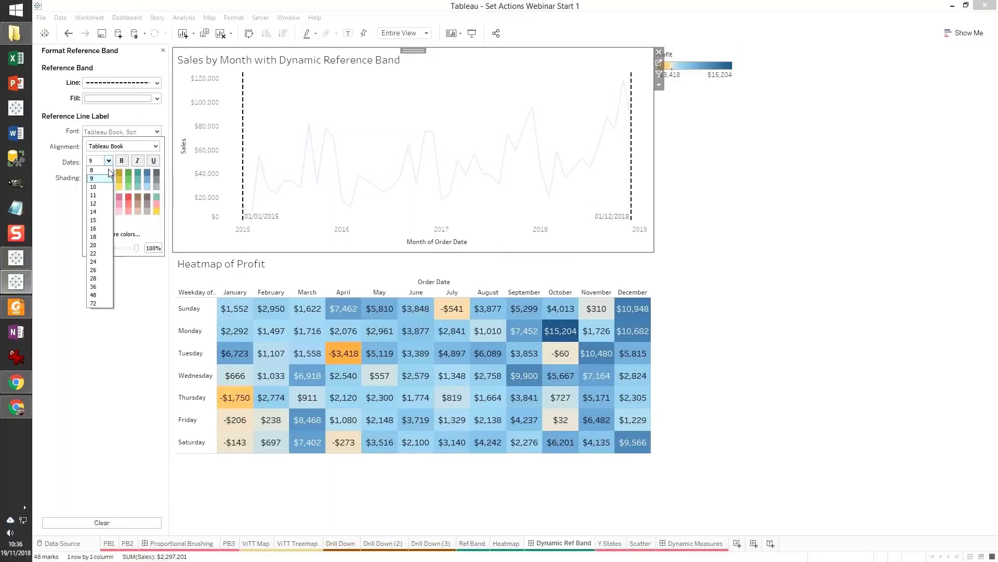
click(99, 211)
click(96, 135)
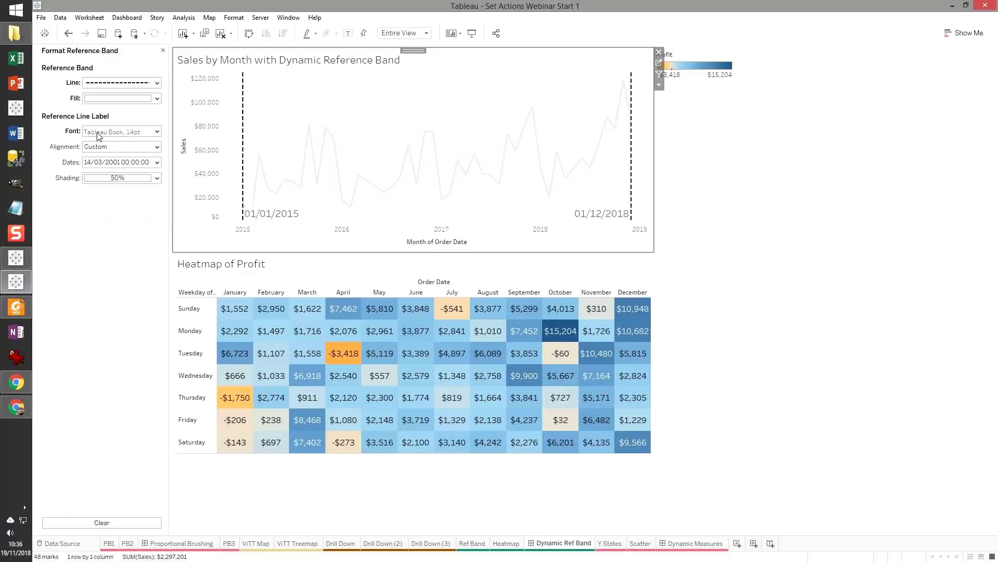
- Give the reference band labels the custom date format mmm yyyy
click(144, 162)
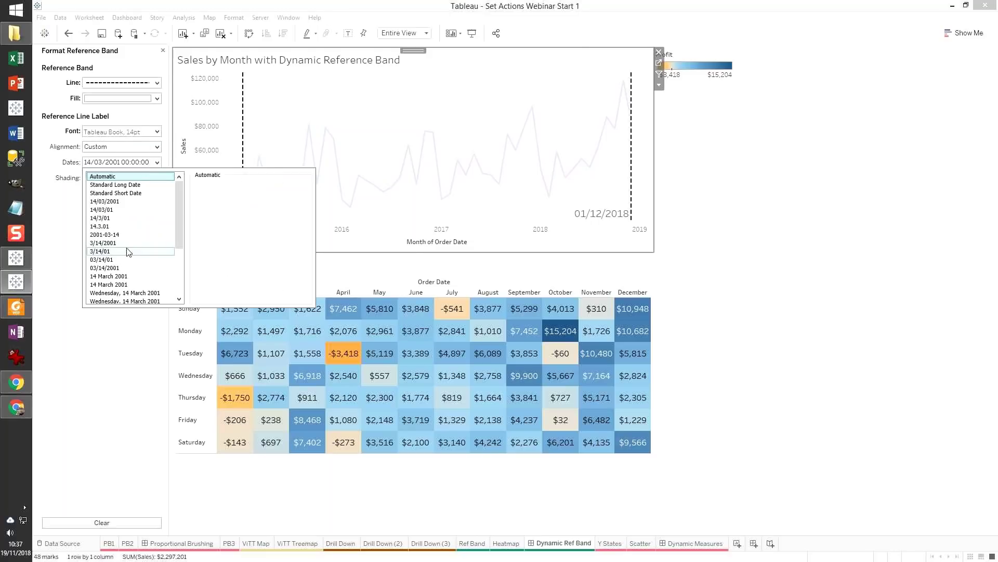
scroll(139, 251, down, 4)
click(139, 243)
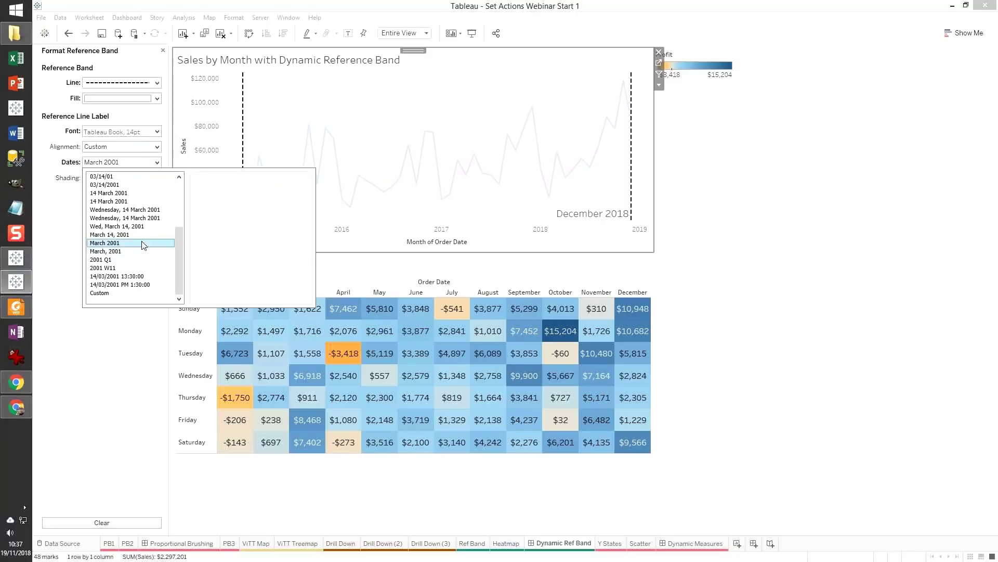
click(153, 292)
click(211, 196)
key(BackSpace)
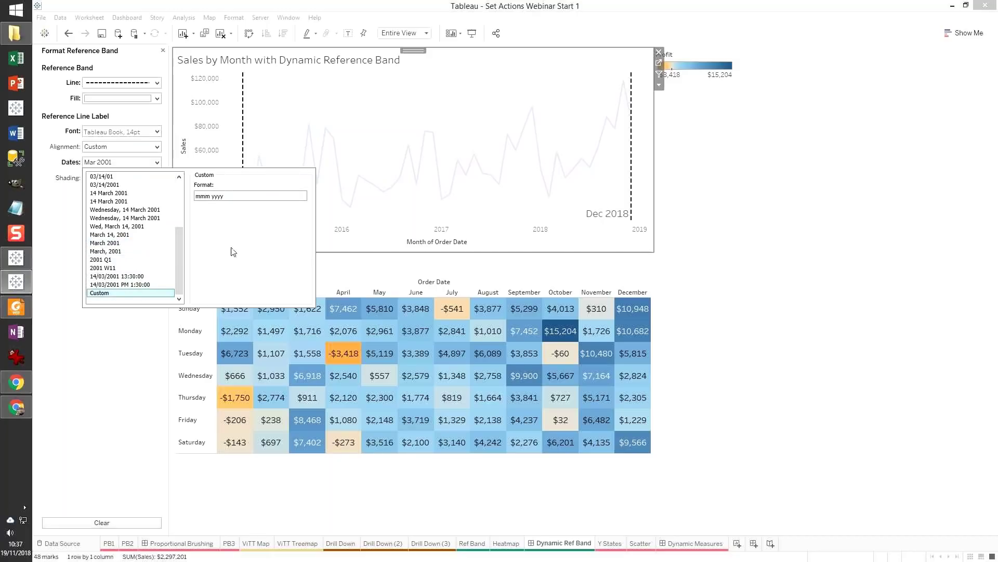
click(139, 340)
- Select February 2016 to July 2017 on the sales line to check the band position and its date labels
mouse_move(275, 218)
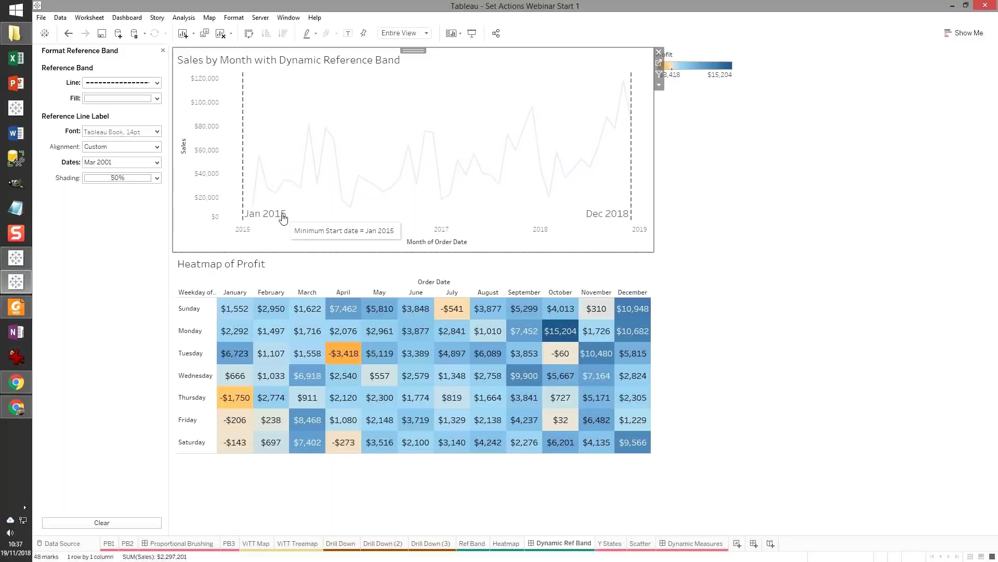
drag(344, 106, 490, 215)
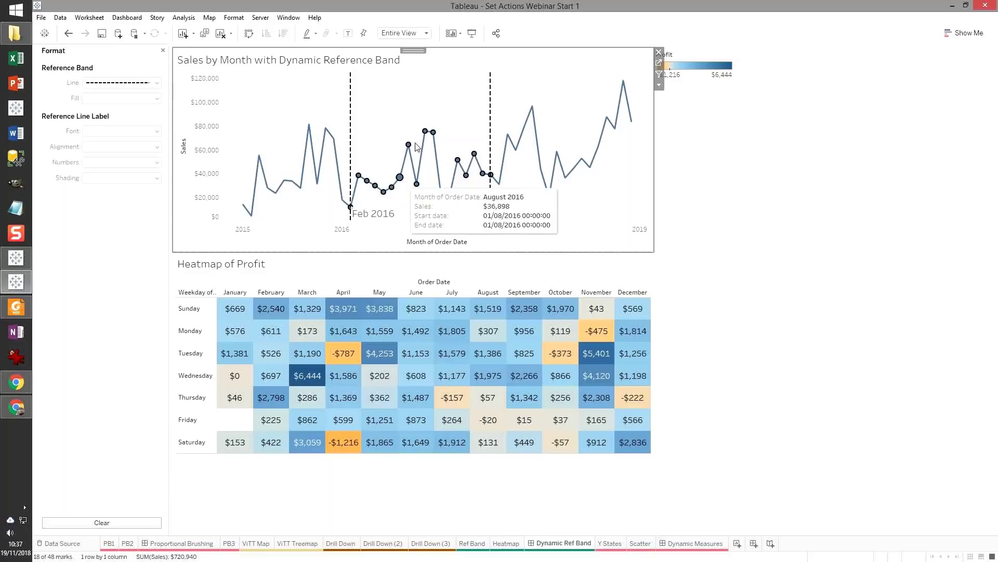
mouse_move(496, 216)
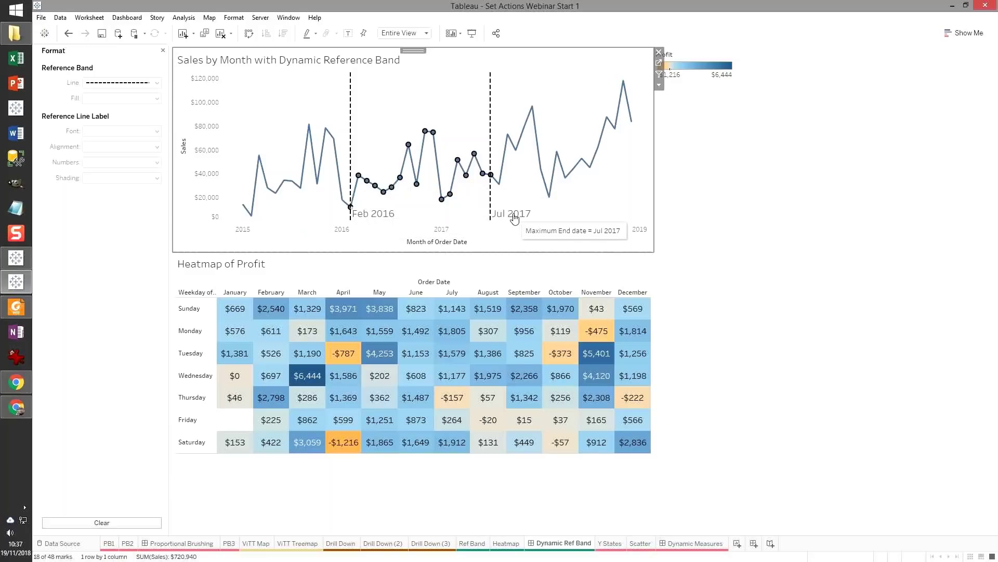
- Test the band and heatmap by selecting September 2017 to December 2018, clearing the selection, and selecting May 2016 to July 2017 on the sales line
drag(502, 78, 634, 212)
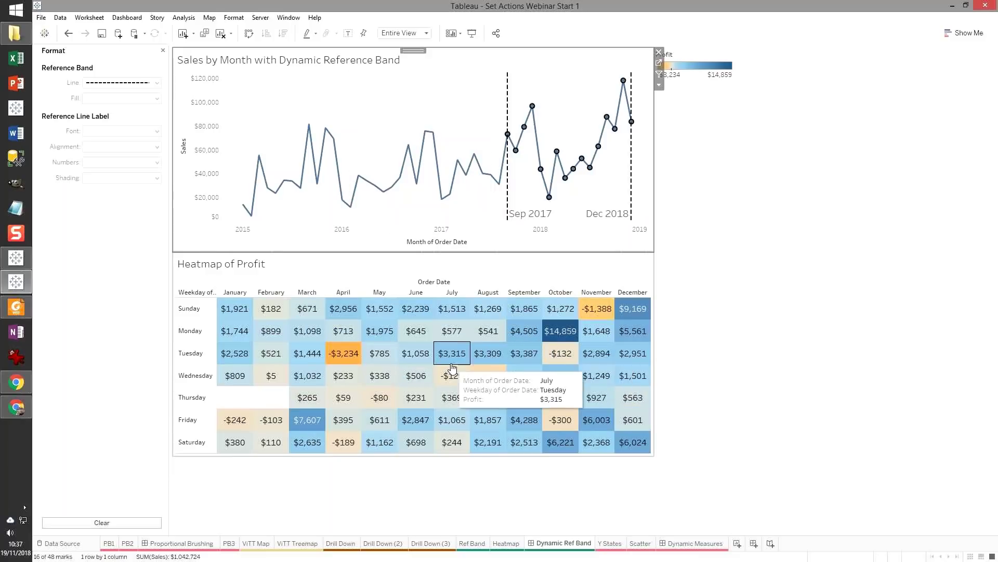
drag(259, 93, 467, 219)
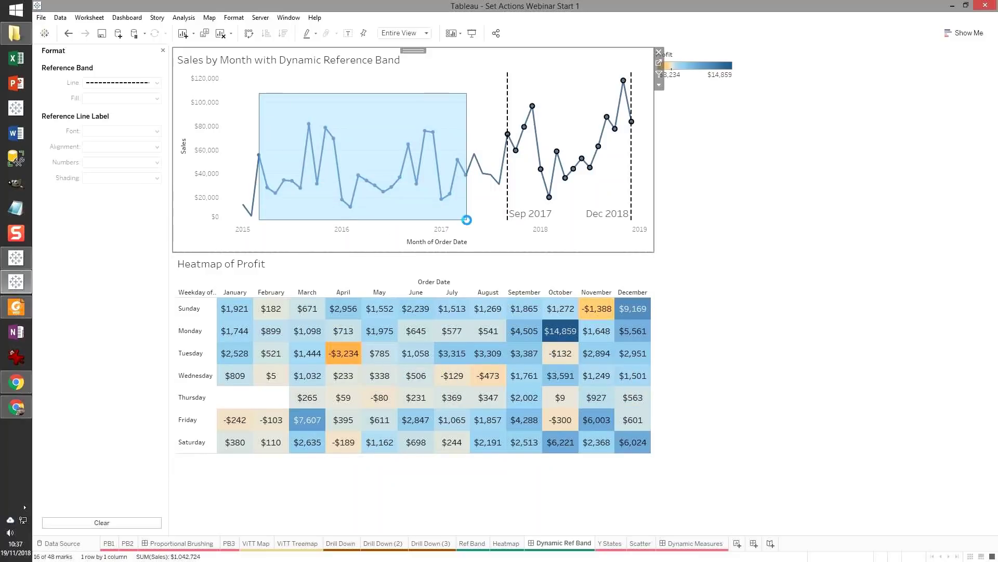
click(508, 101)
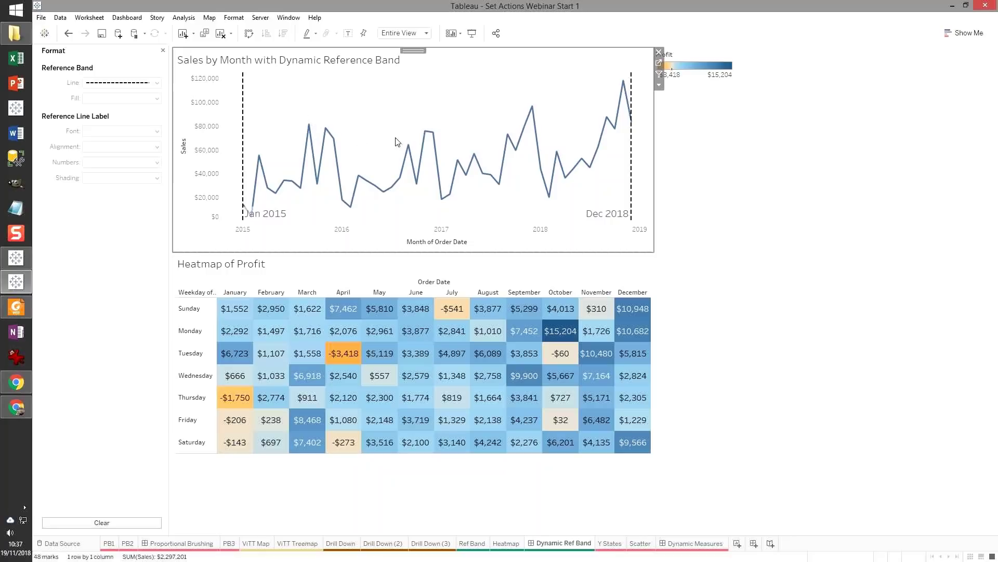
mouse_move(266, 207)
drag(375, 114, 499, 220)
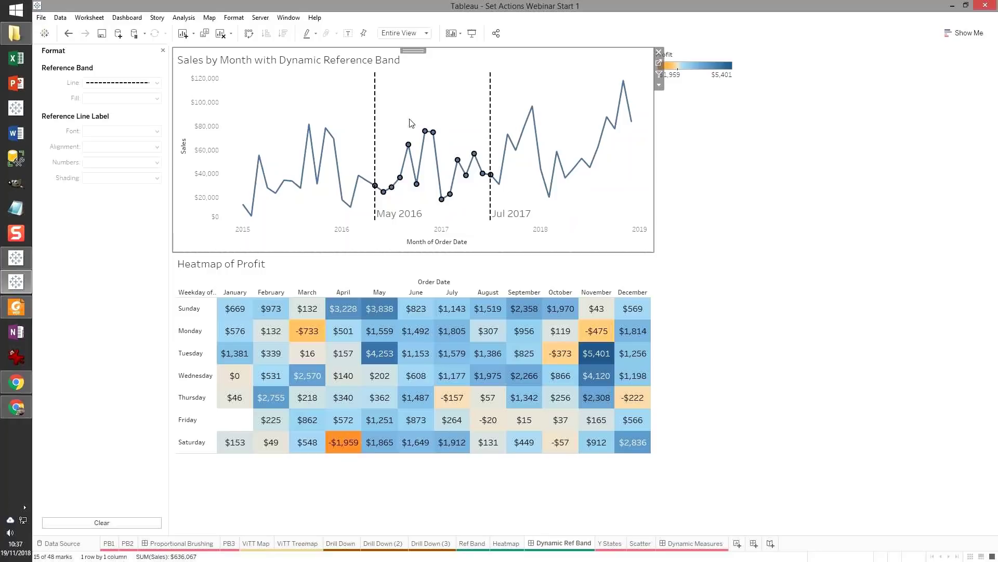
mouse_move(496, 179)
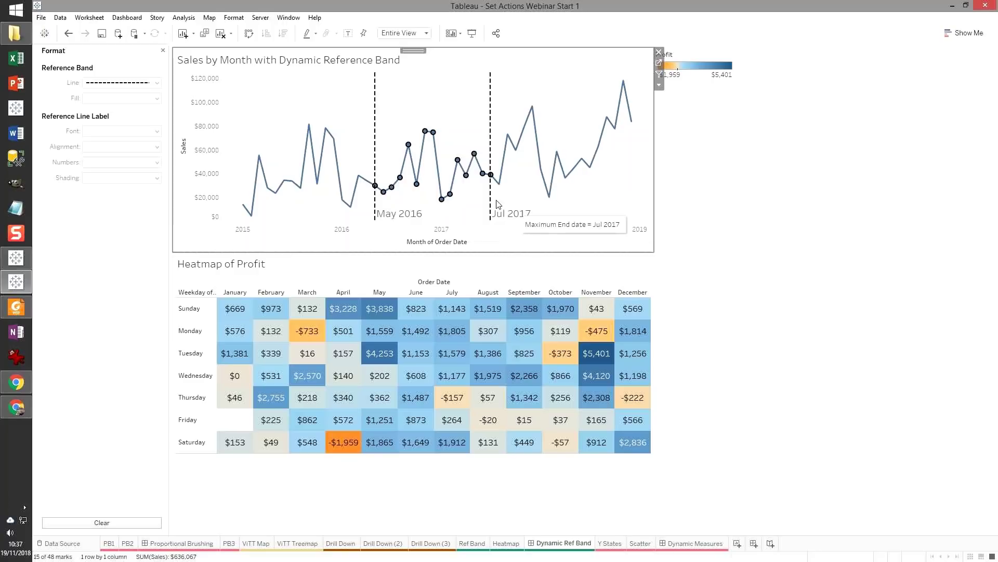
mouse_move(309, 169)
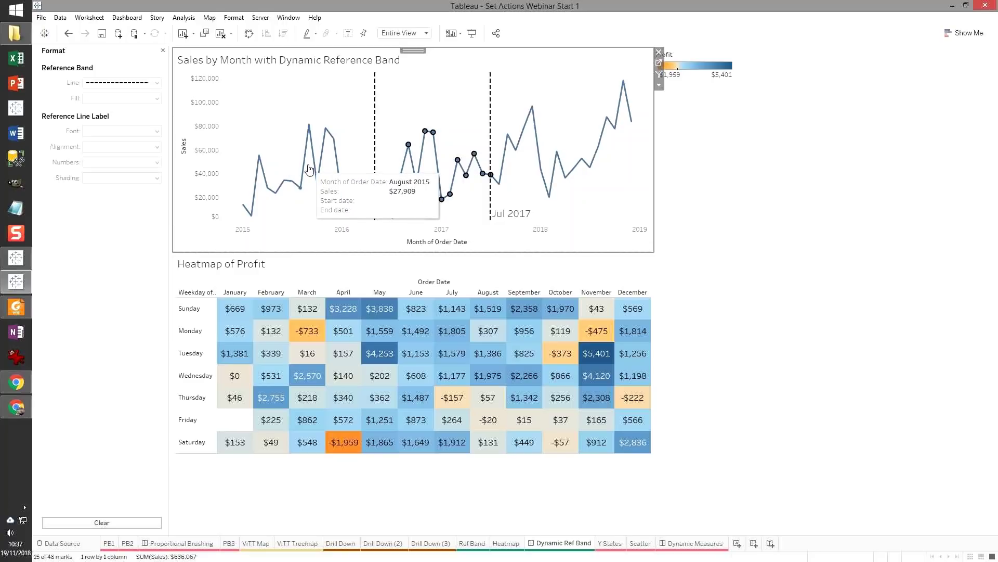
mouse_move(328, 150)
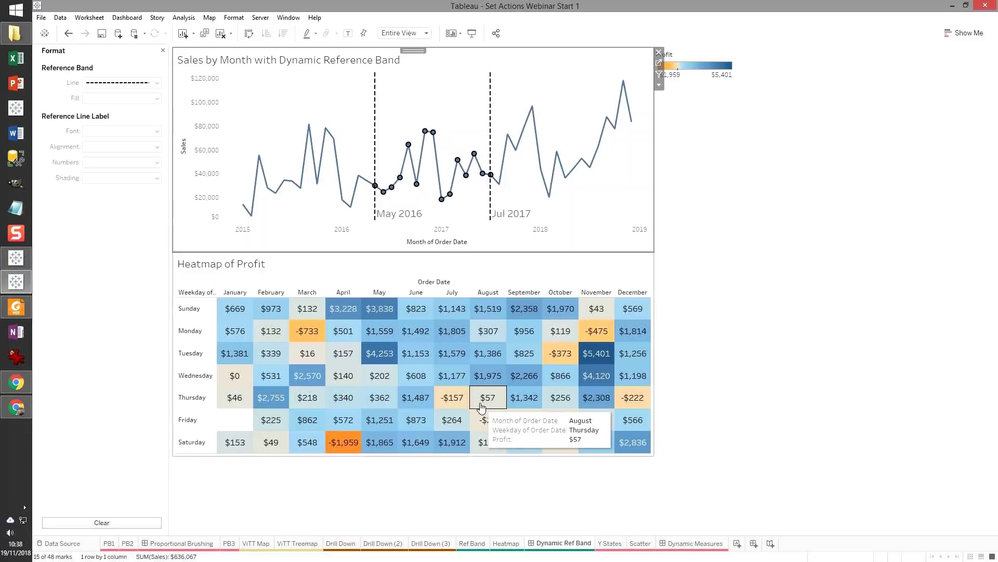
- Switch to the demo workbook, view the X and Y states dashboard with New Hampshire selected as the X state, and return to the working workbook
key(alt+Tab)
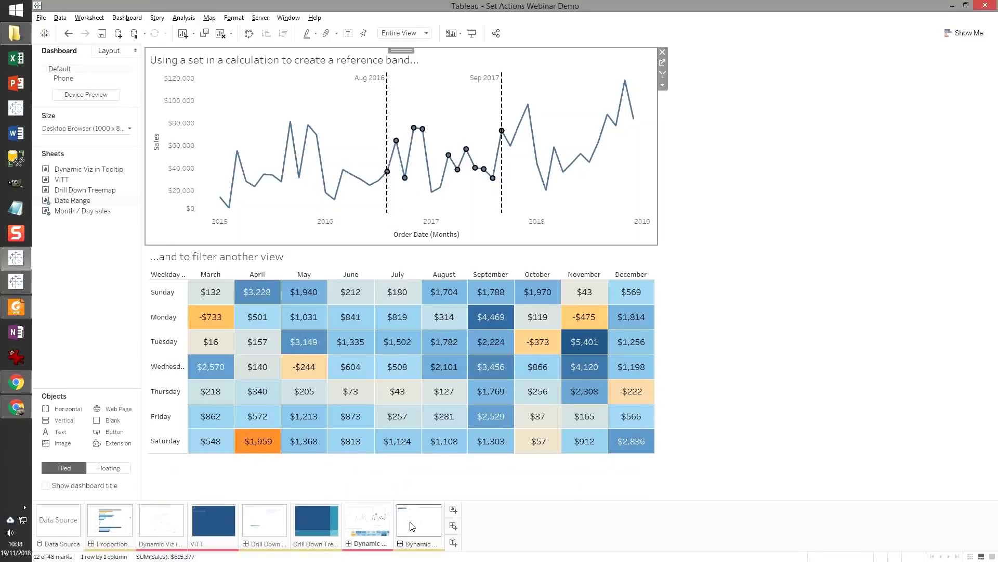
click(412, 526)
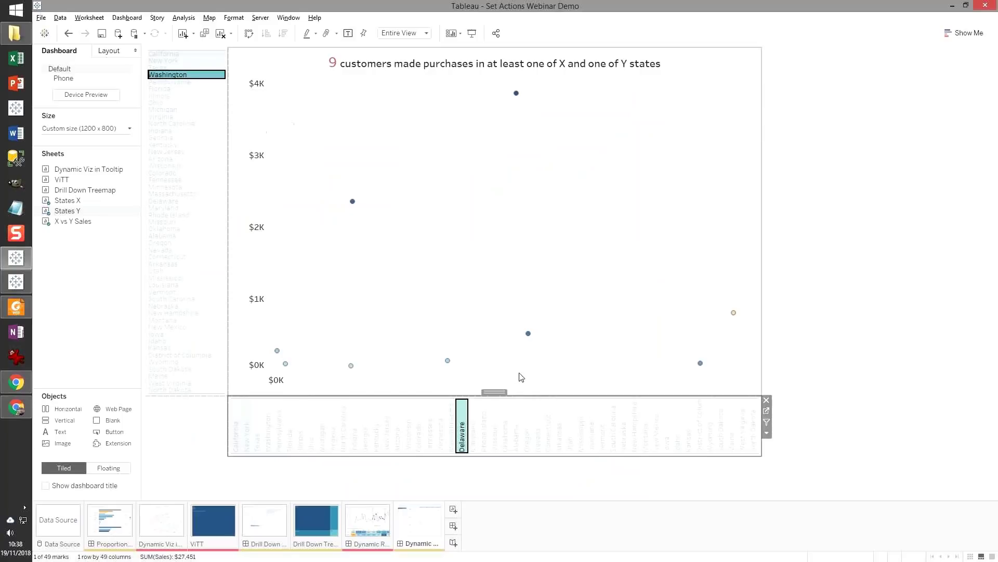
click(635, 427)
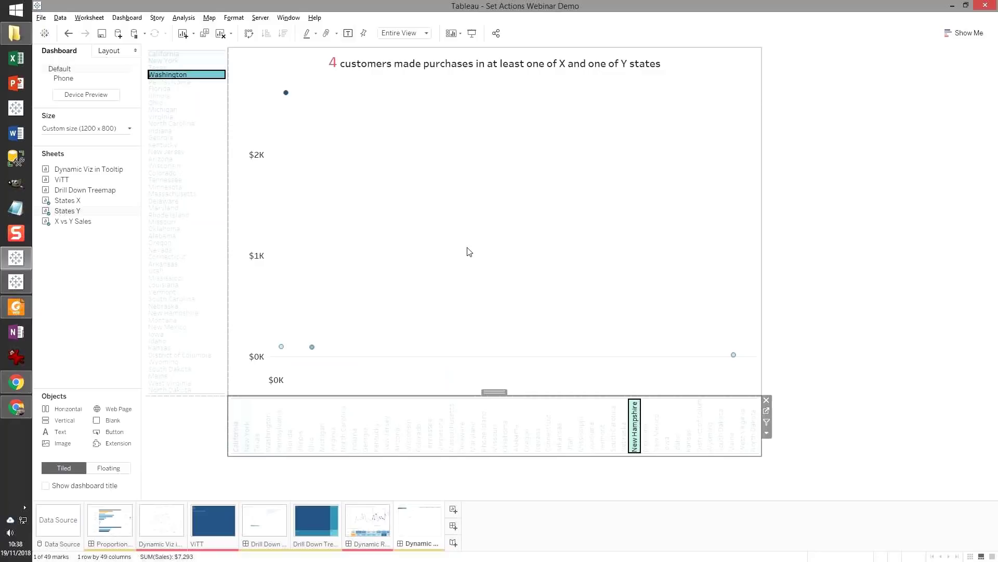
key(alt+Tab)
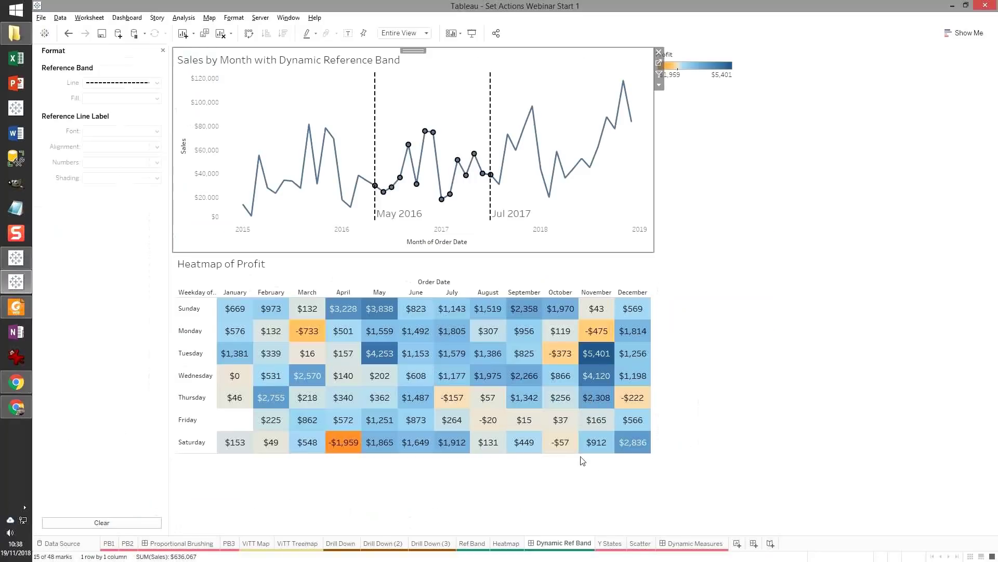
- On the Y States sheet, close the formatting pane, label the marks with State, and widen the column to fit full state names
click(611, 544)
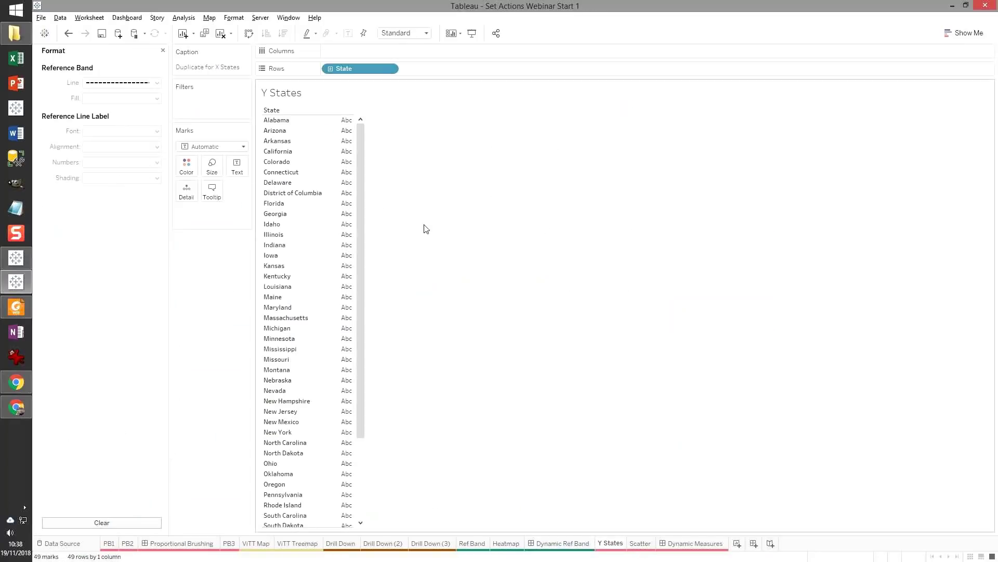
click(162, 50)
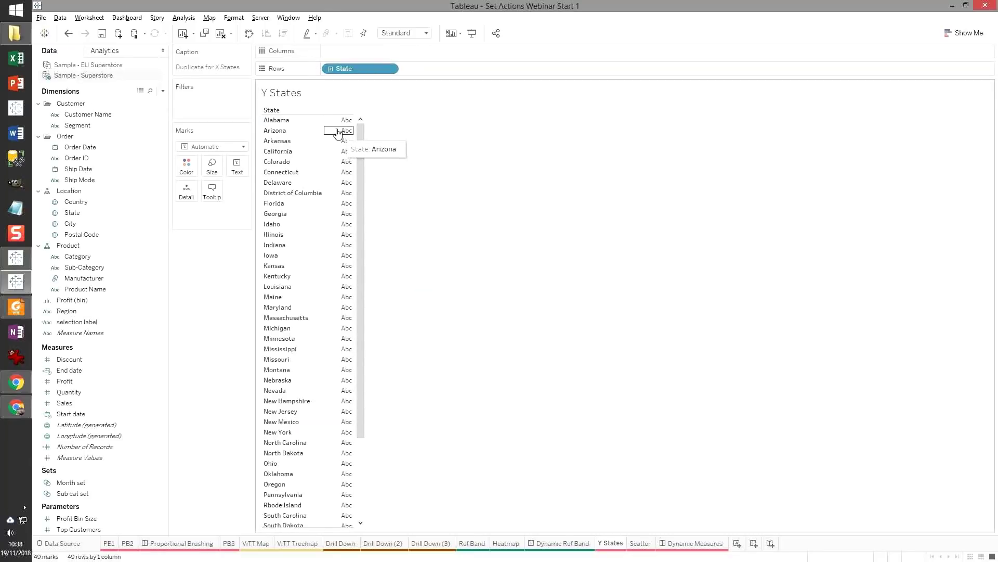
drag(351, 68, 242, 167)
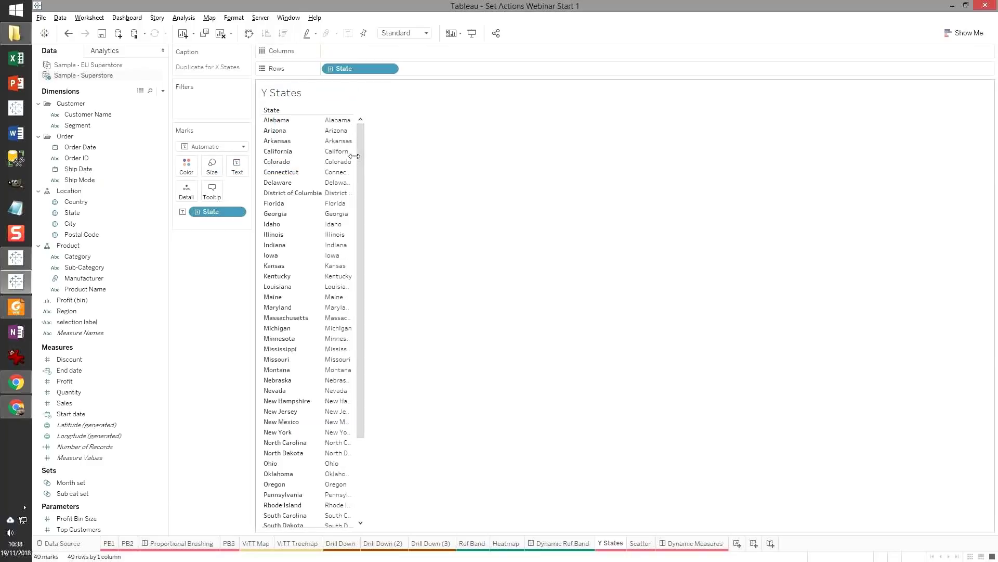
drag(354, 156, 427, 155)
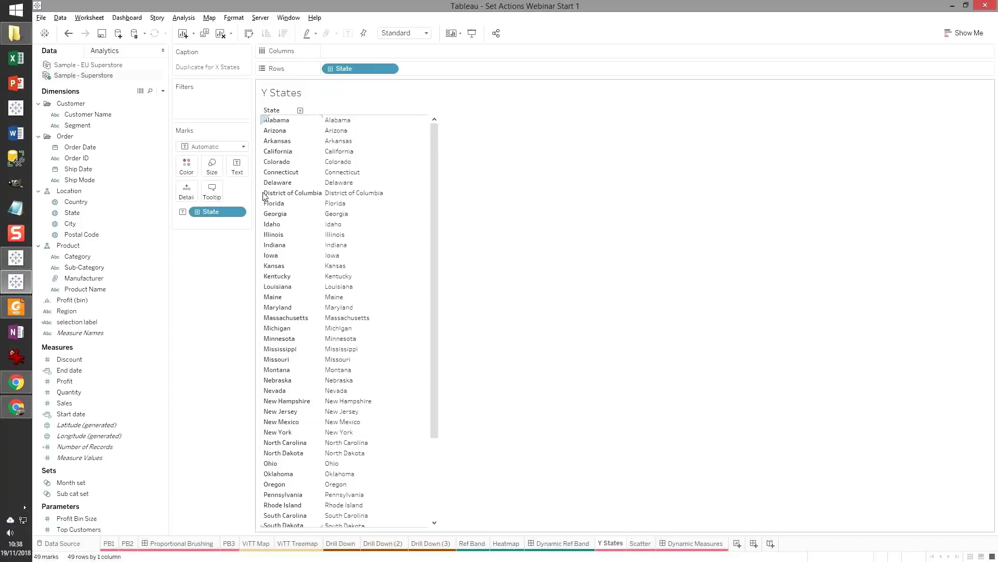
- Color the Y States marks by Sales and set the mark type to Square
drag(81, 405, 187, 164)
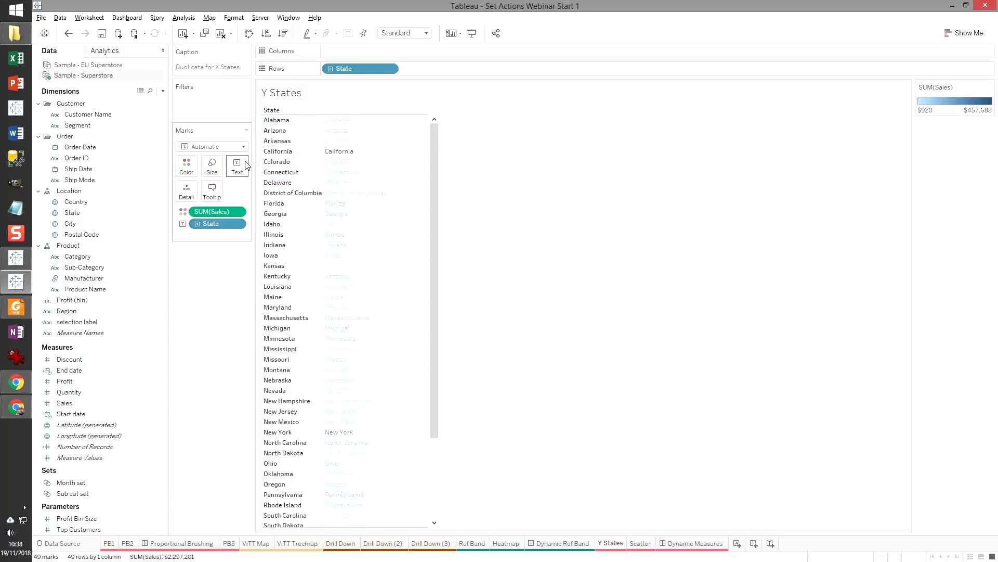
click(217, 147)
click(207, 197)
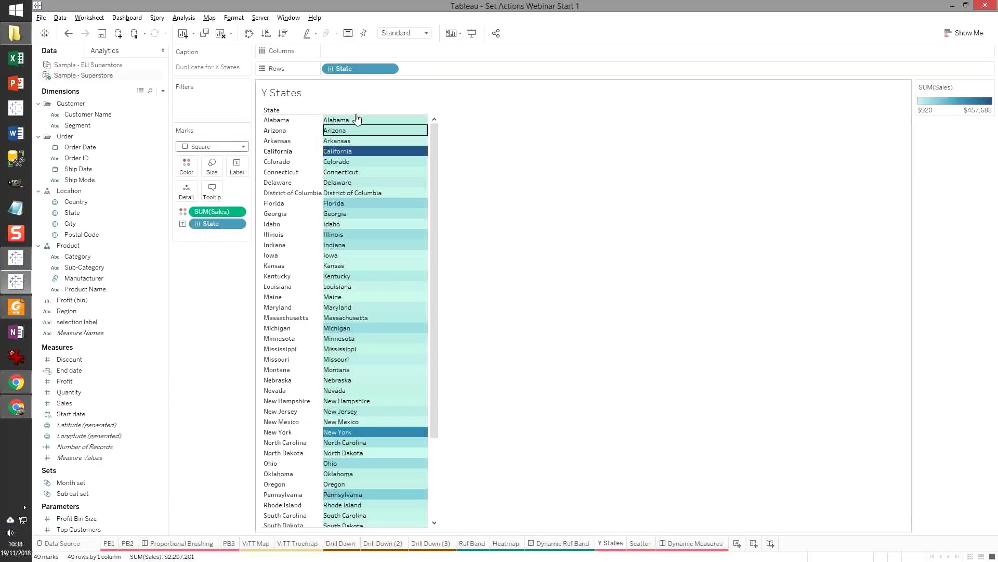
- Sort the states in descending order of sales, hide the State header, and fit the sheet to Entire View
click(283, 33)
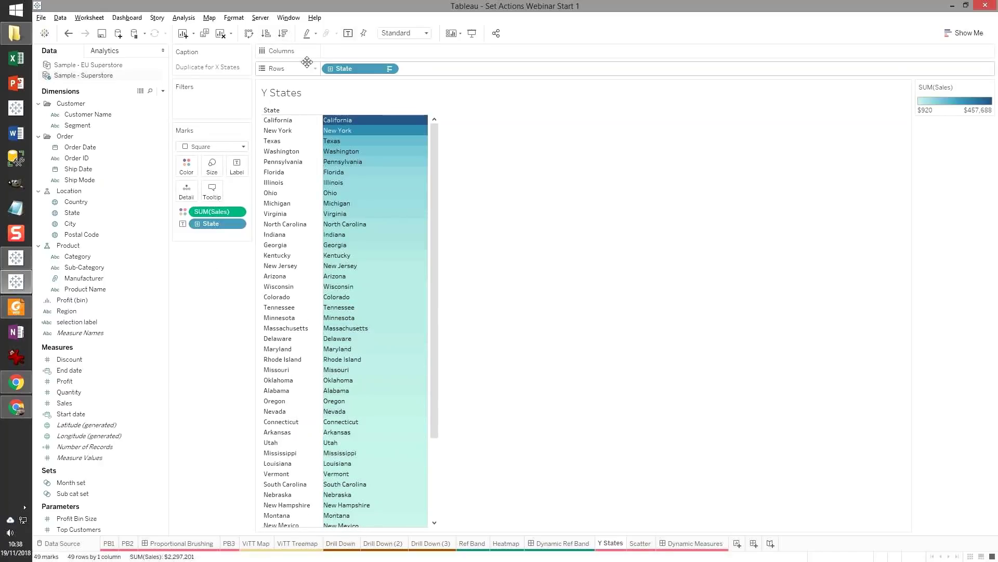
click(389, 69)
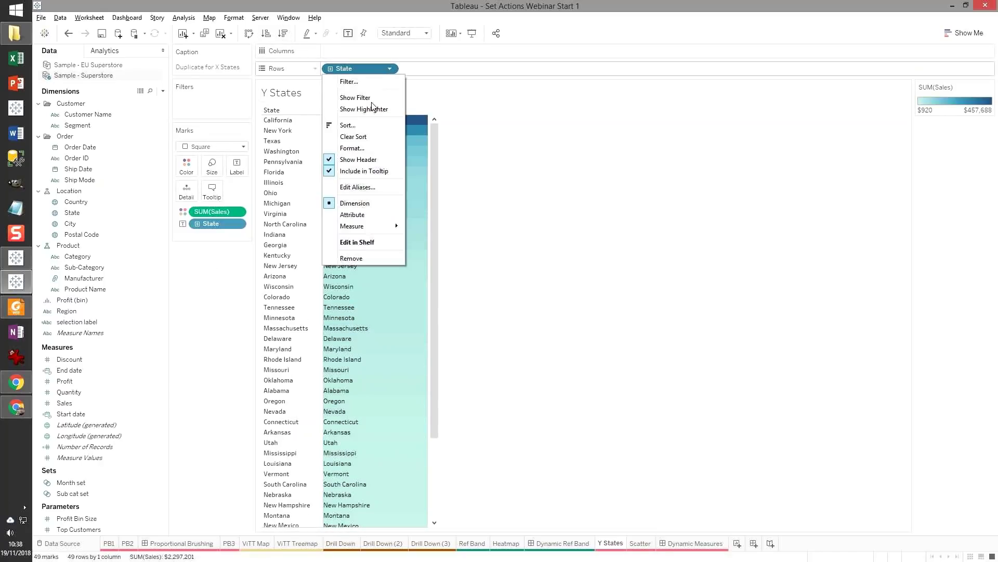
click(348, 164)
click(426, 33)
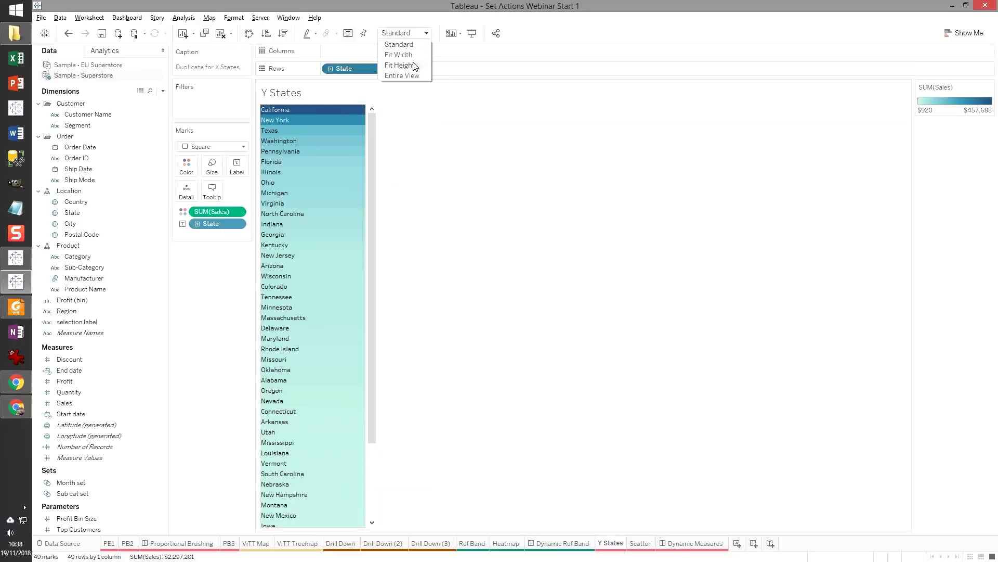
click(409, 75)
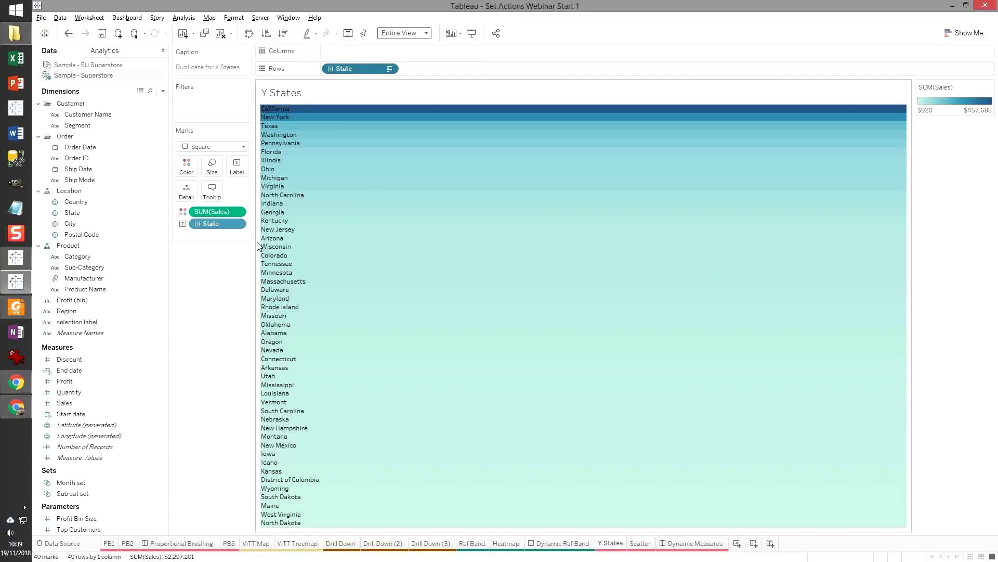
- Duplicate the Y States sheet and swap the copy's rows and columns
right_click(606, 545)
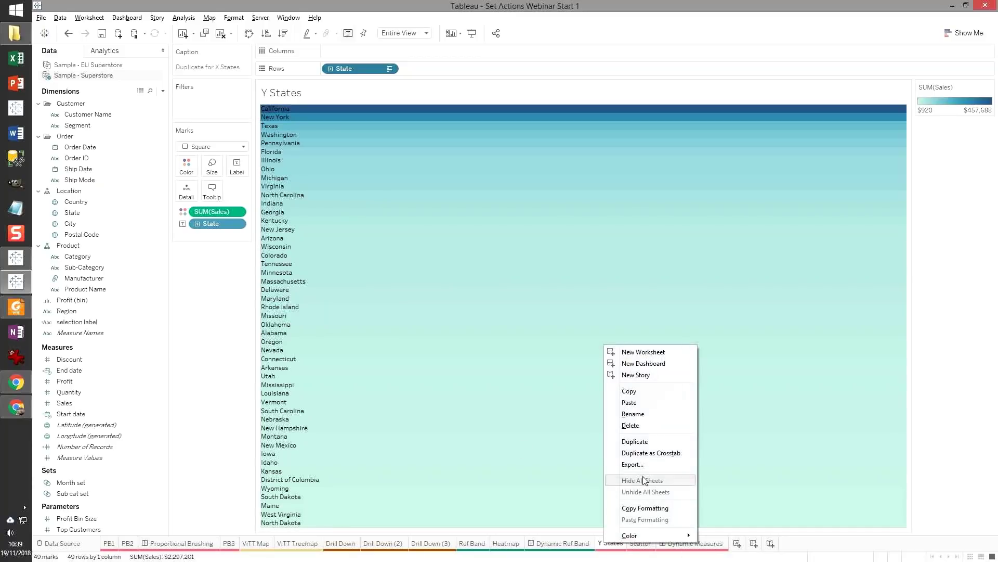
click(649, 443)
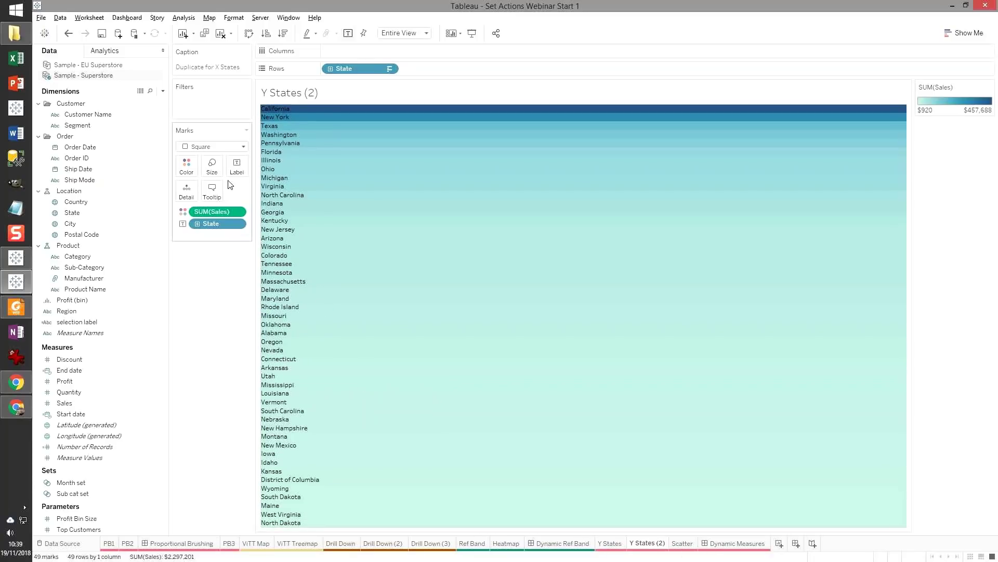
click(249, 32)
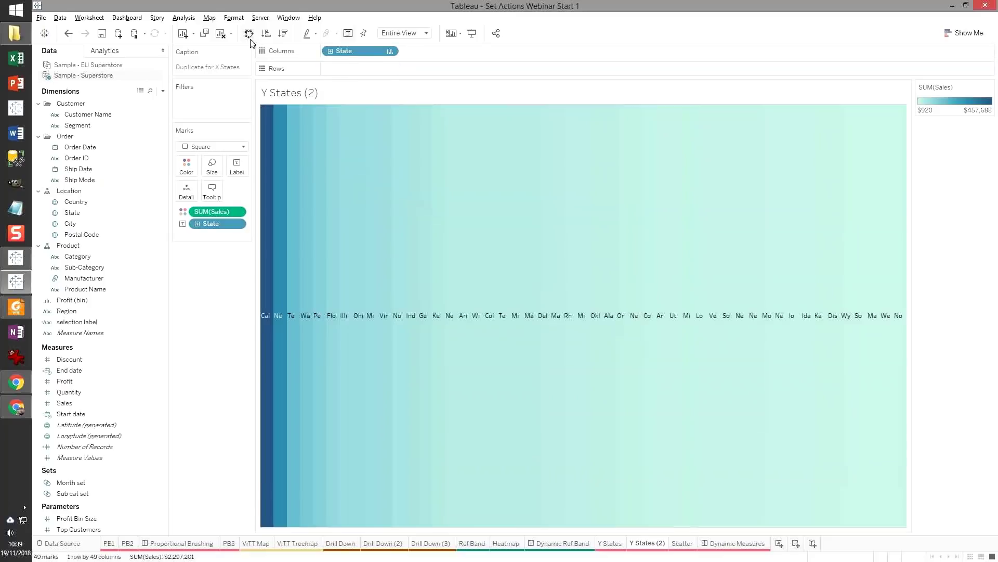
- Rotate the duplicated sheet's state labels to read upward and align them to the bottom of the marks
click(245, 173)
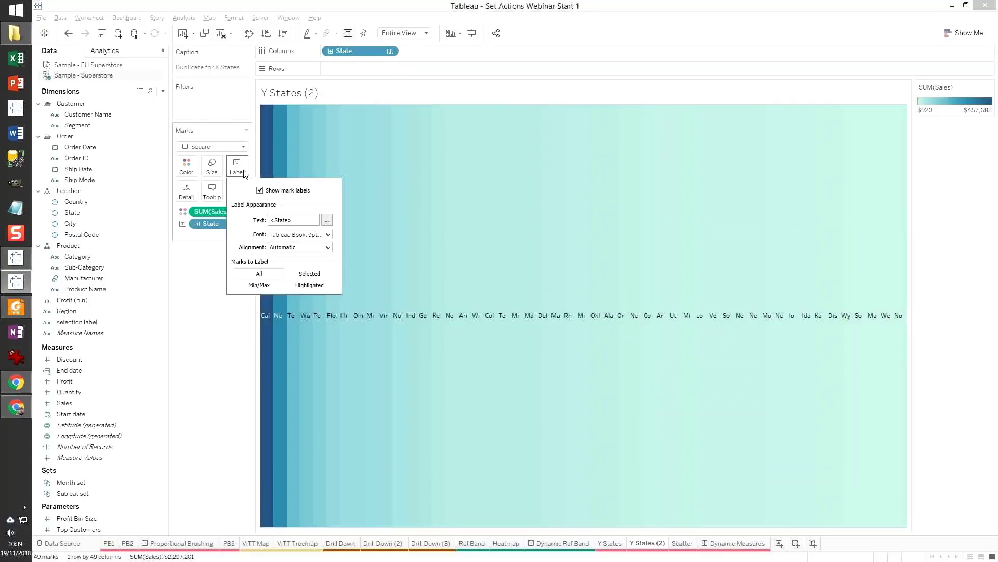
click(328, 246)
click(346, 288)
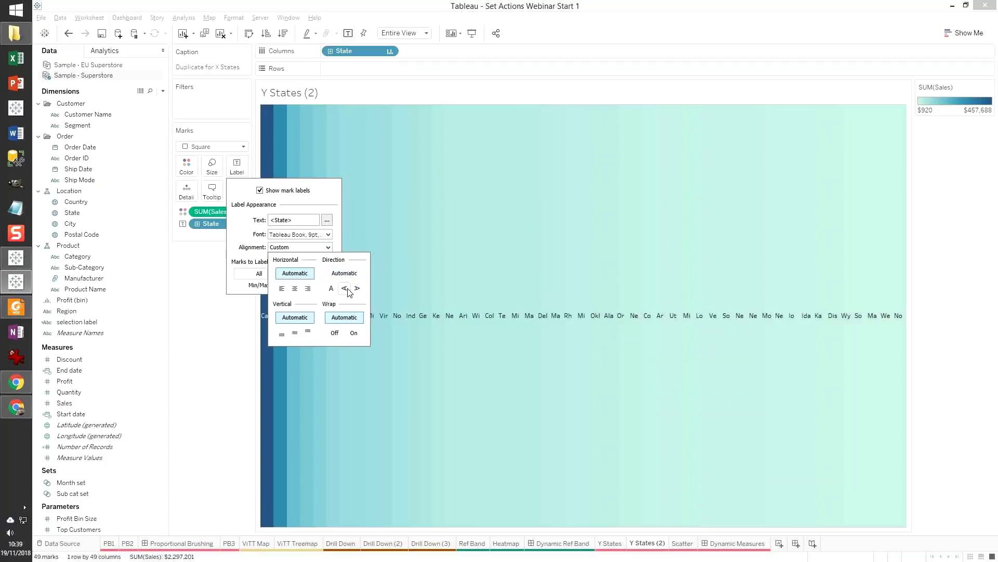
click(282, 334)
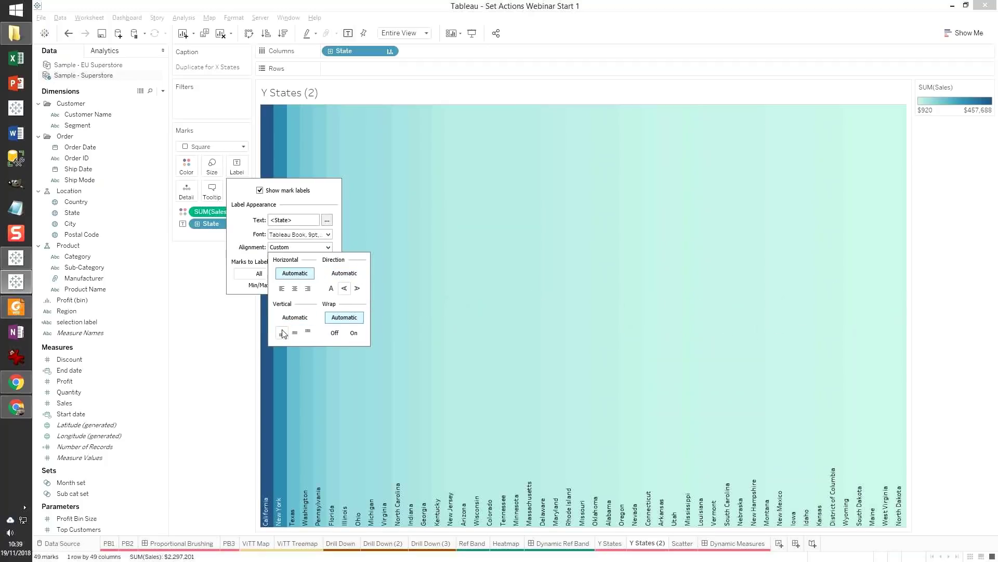
click(210, 317)
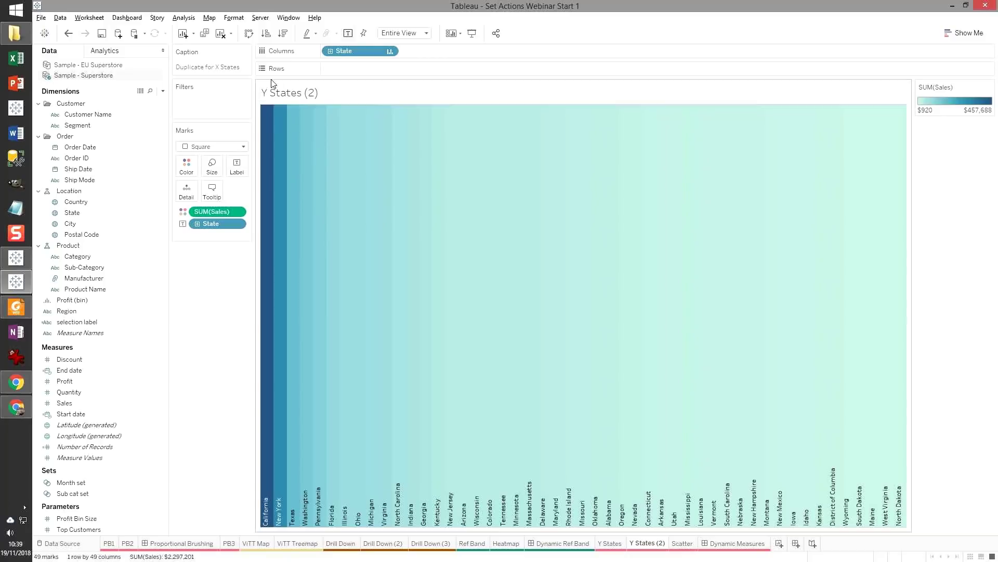
- Rename the duplicated sheet to X States
double_click(657, 544)
click(657, 544)
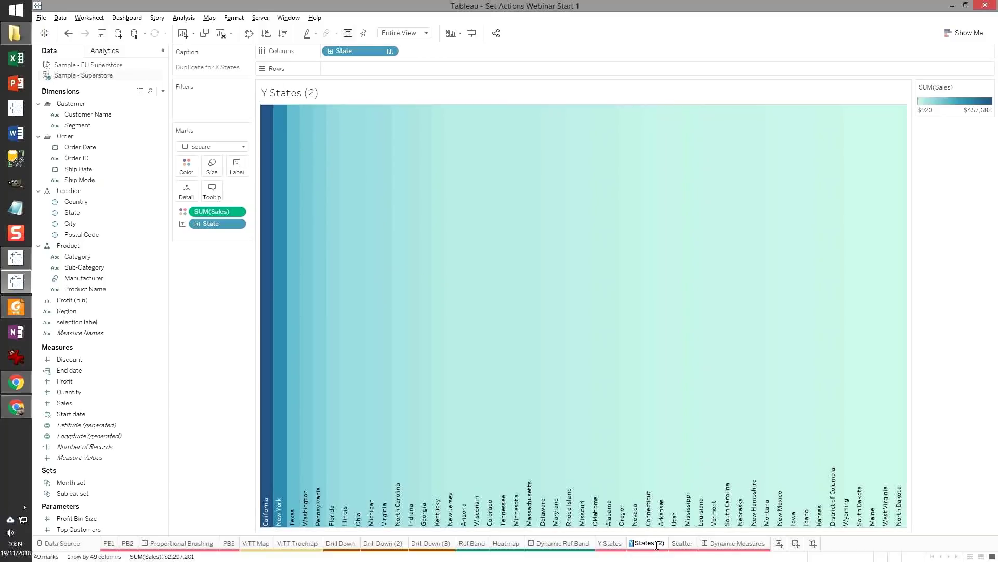
text(X)
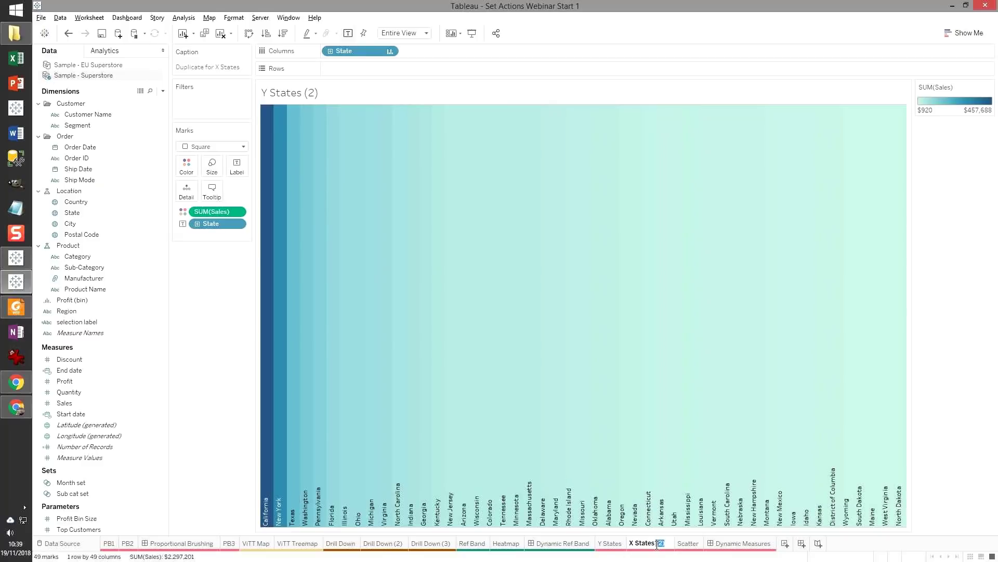
key(BackSpace)
key(Return)
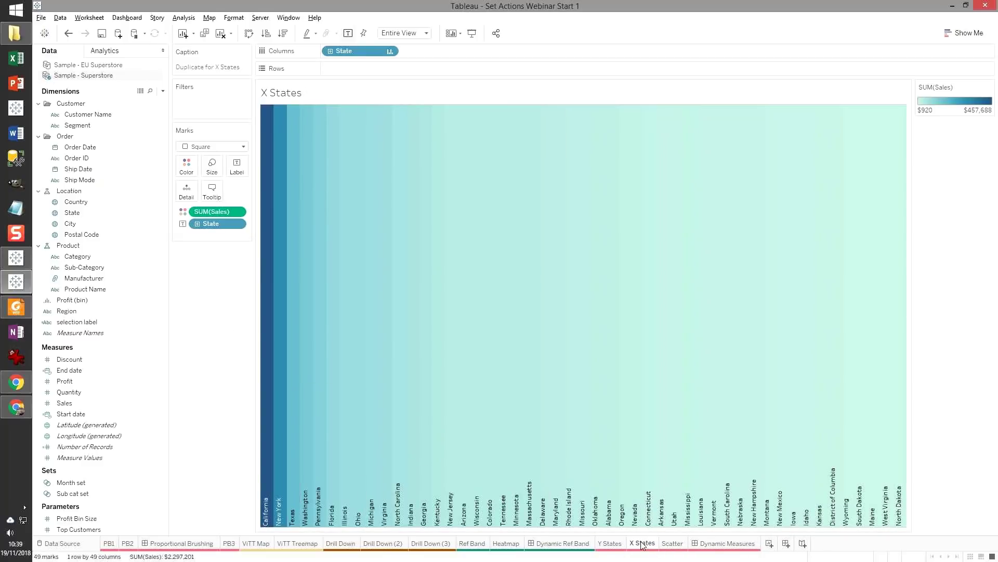
- Create a set named State set from the Virginia mark on the Y States sheet
click(616, 544)
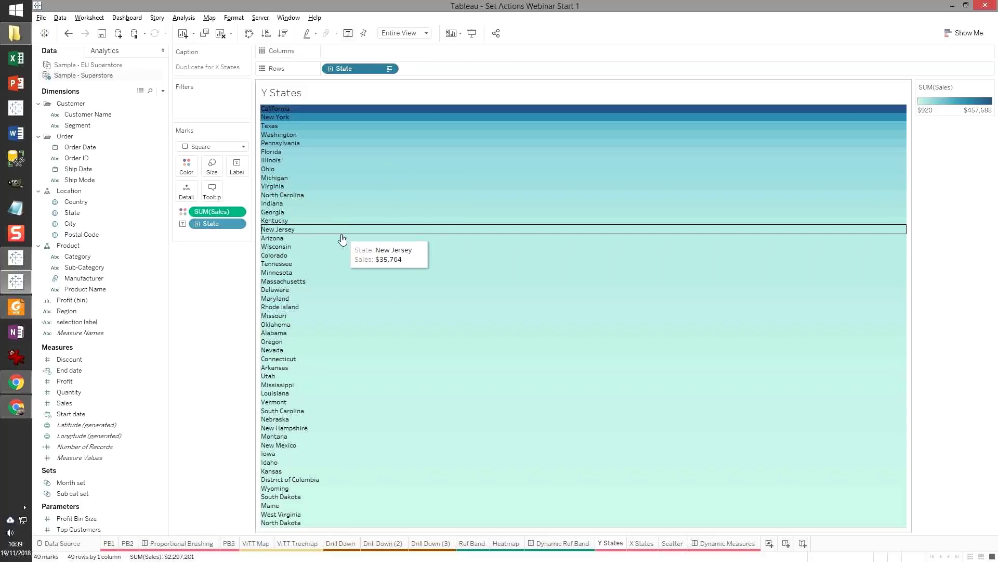
right_click(287, 208)
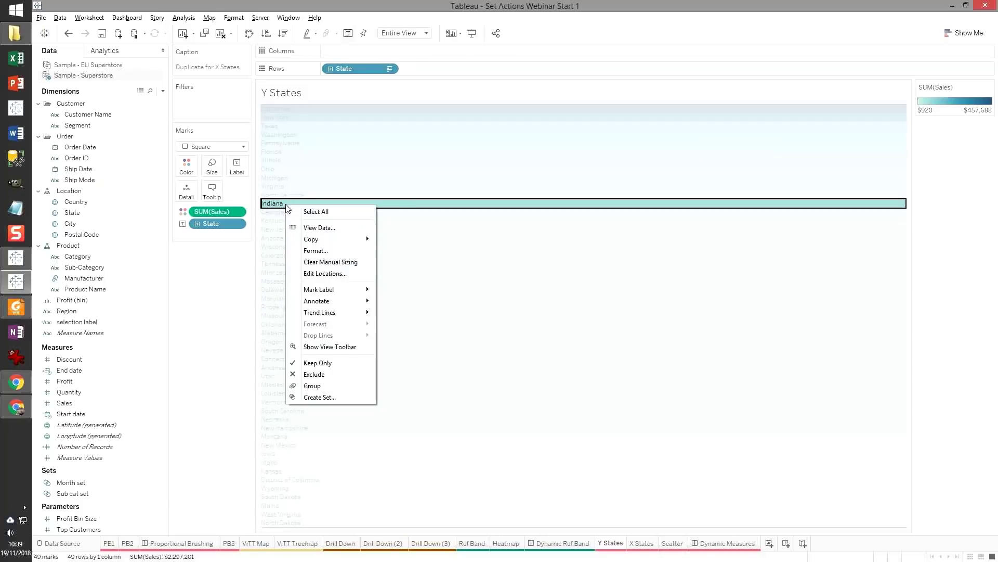
key(Escape)
key(Escape)
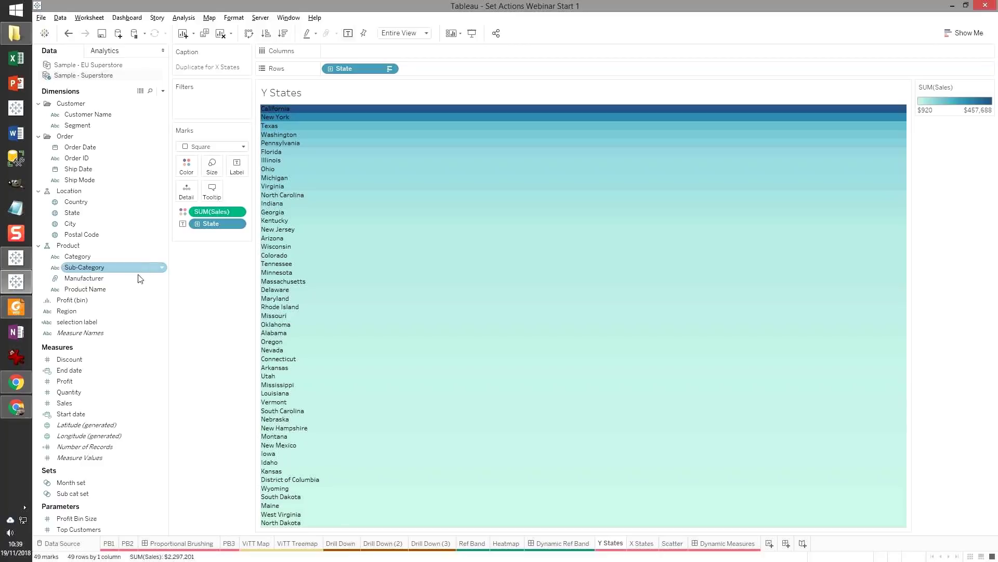
right_click(284, 187)
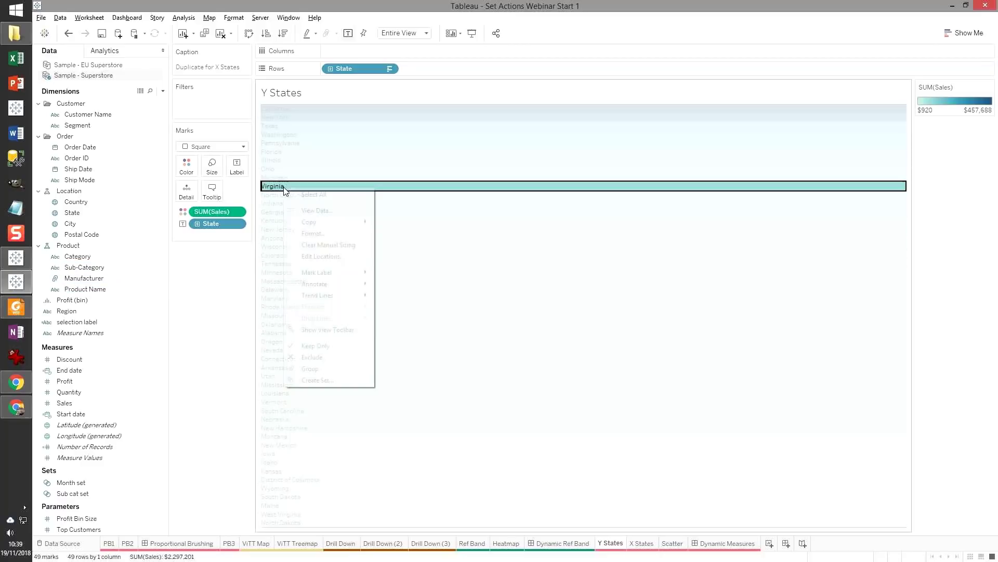
click(339, 380)
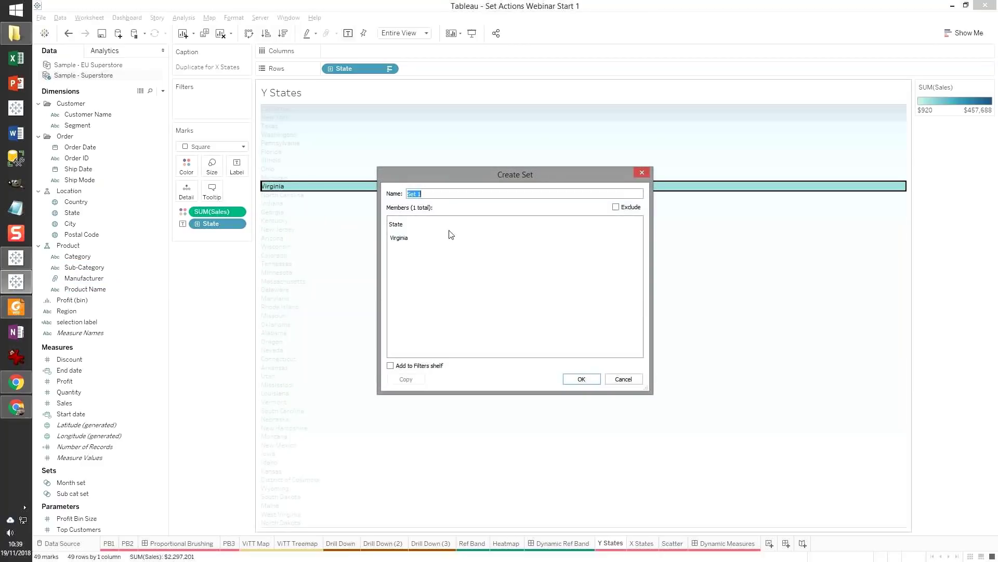
text(State s)
click(582, 381)
- Enlarge the Sets list and rename State set to Y State set
drag(150, 465, 144, 396)
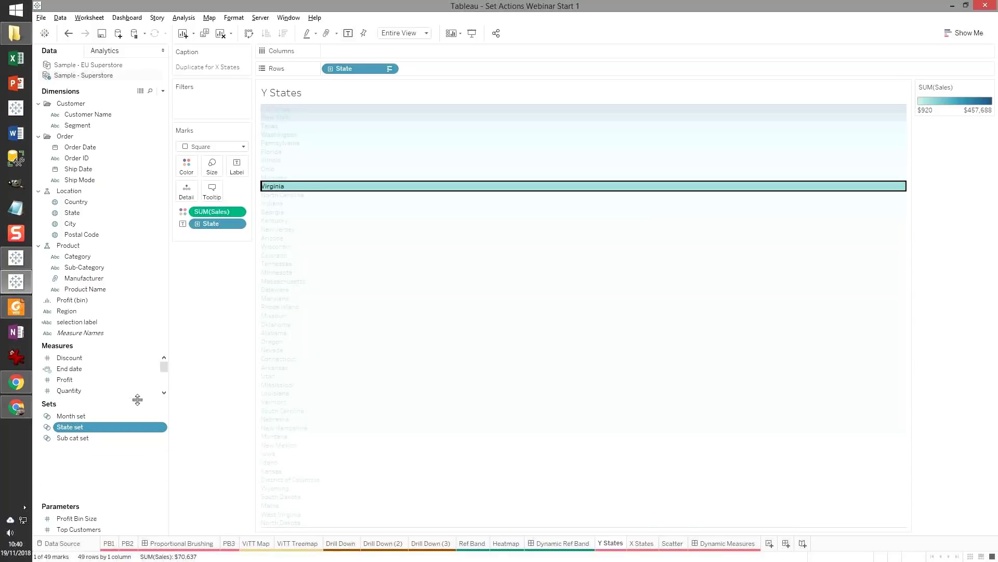
right_click(141, 429)
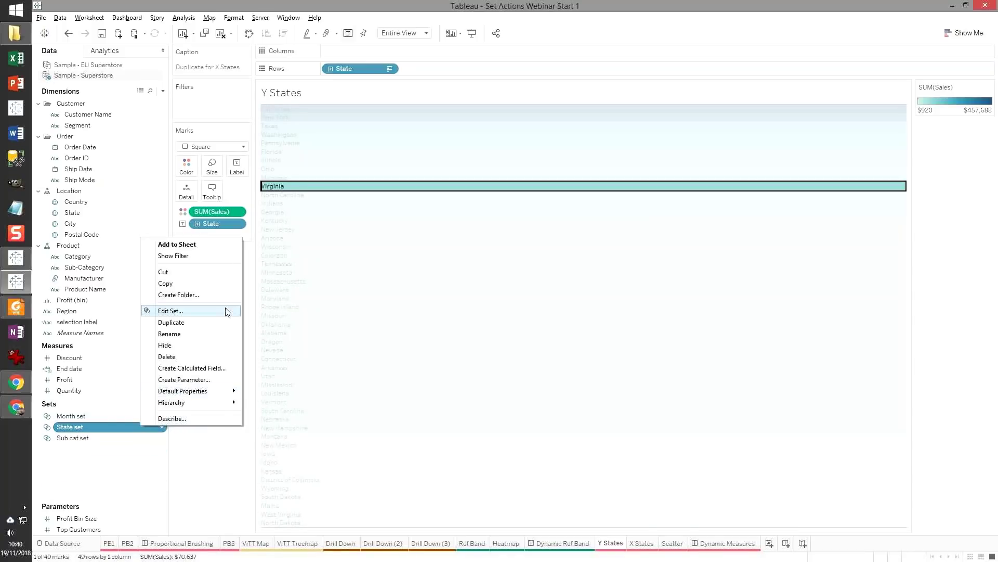
click(212, 315)
key(Home)
text(X)
key(BackSpace)
text(Y)
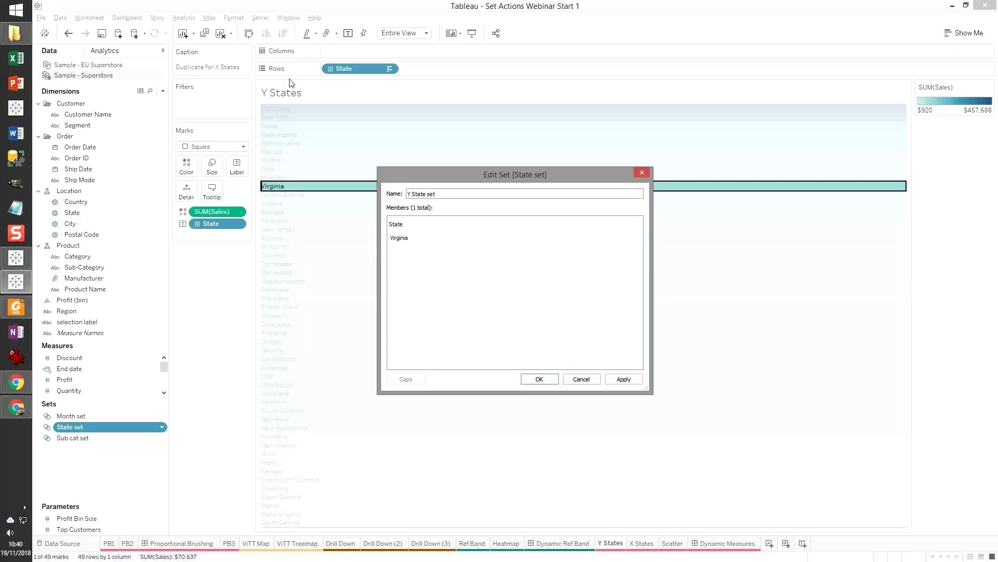
click(539, 378)
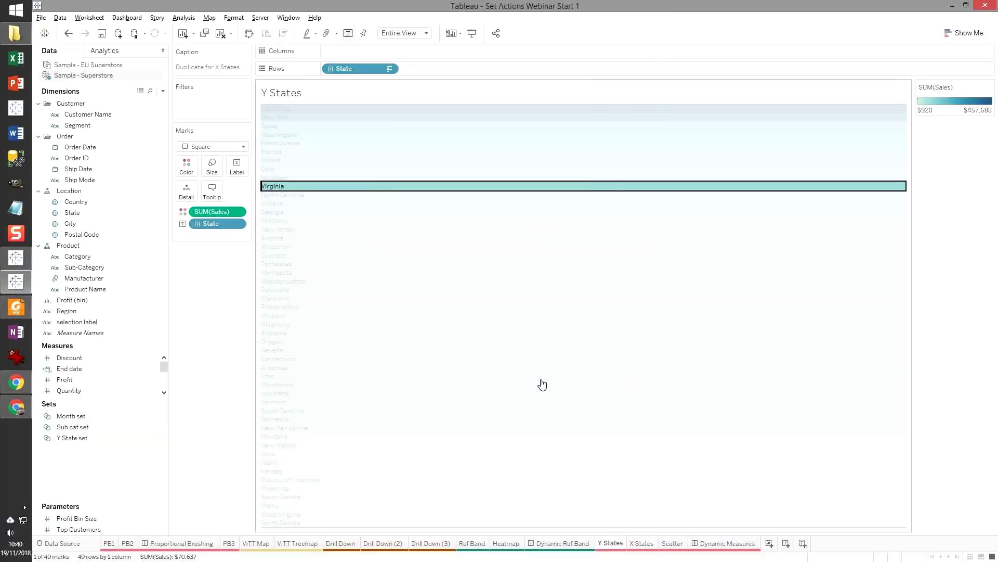
- Create a second set named X State set from the New Jersey mark and clear the mark selection
right_click(285, 229)
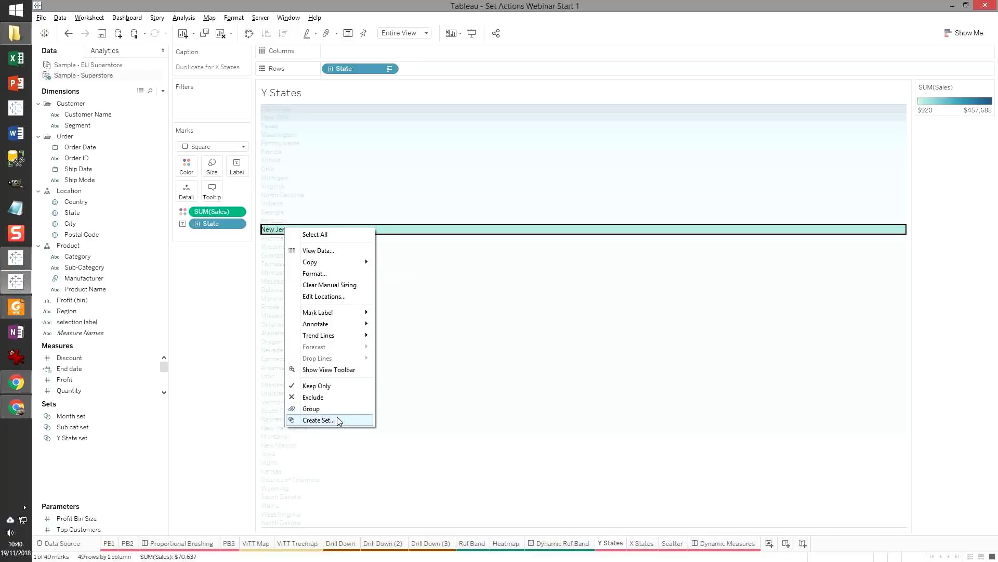
click(318, 420)
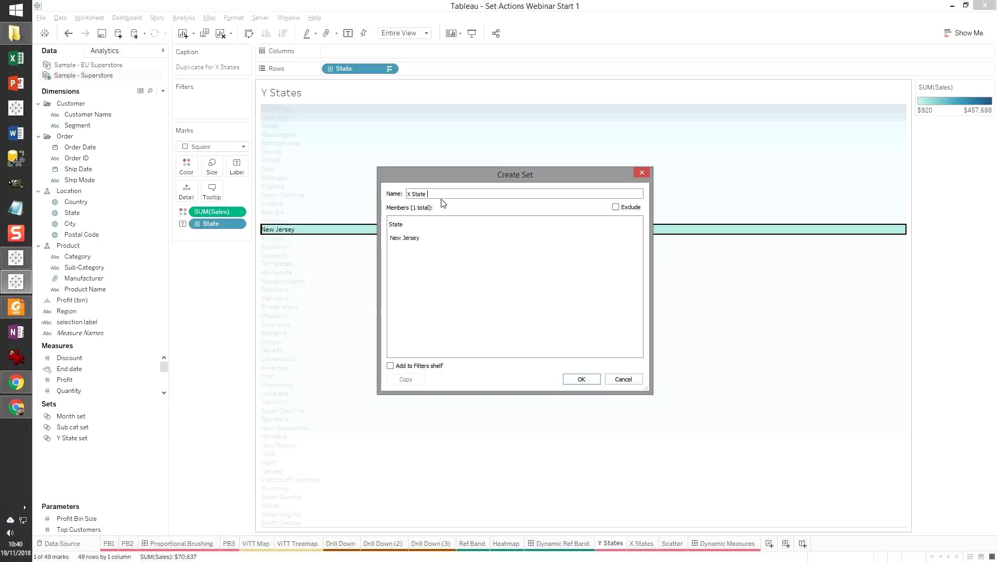
click(578, 378)
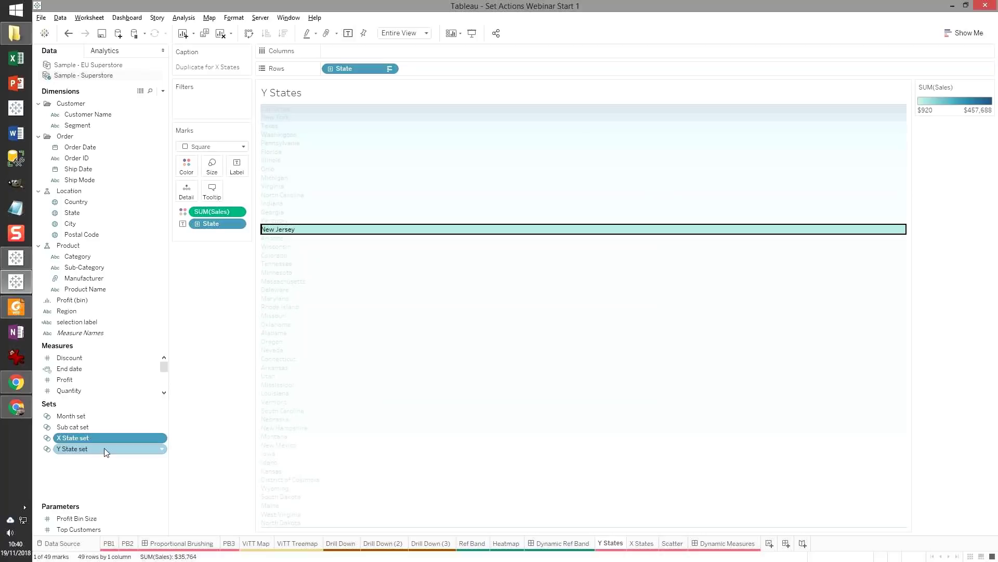
click(106, 449)
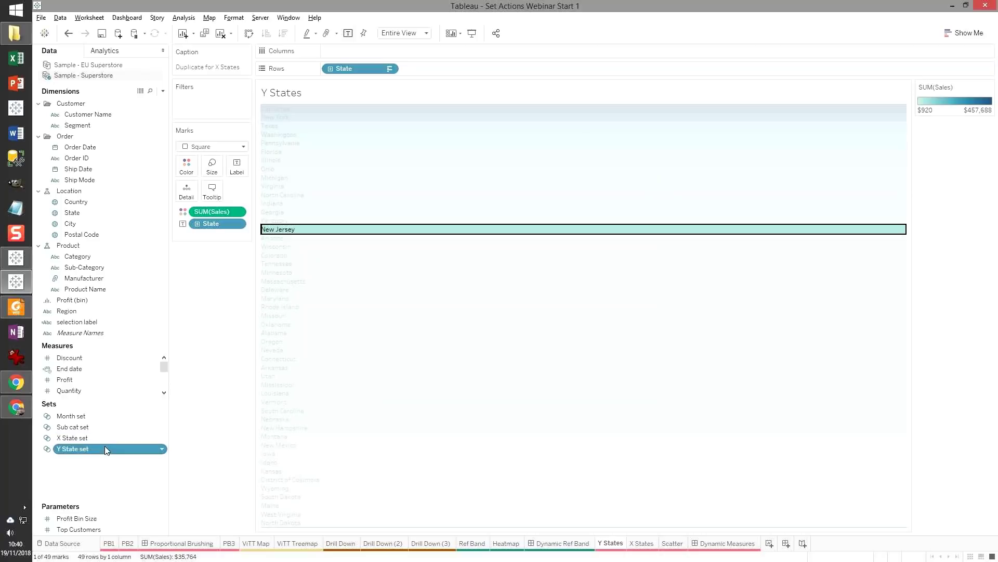
key(Escape)
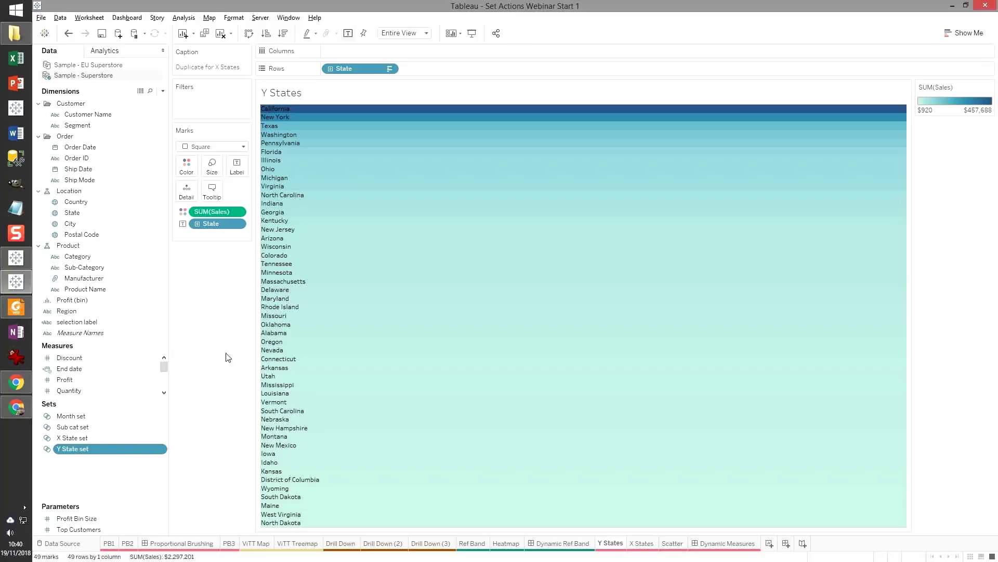
- Start a new calculated field named X sales, with its editor narrowed and moved over the view
key(alt+a)
key(c)
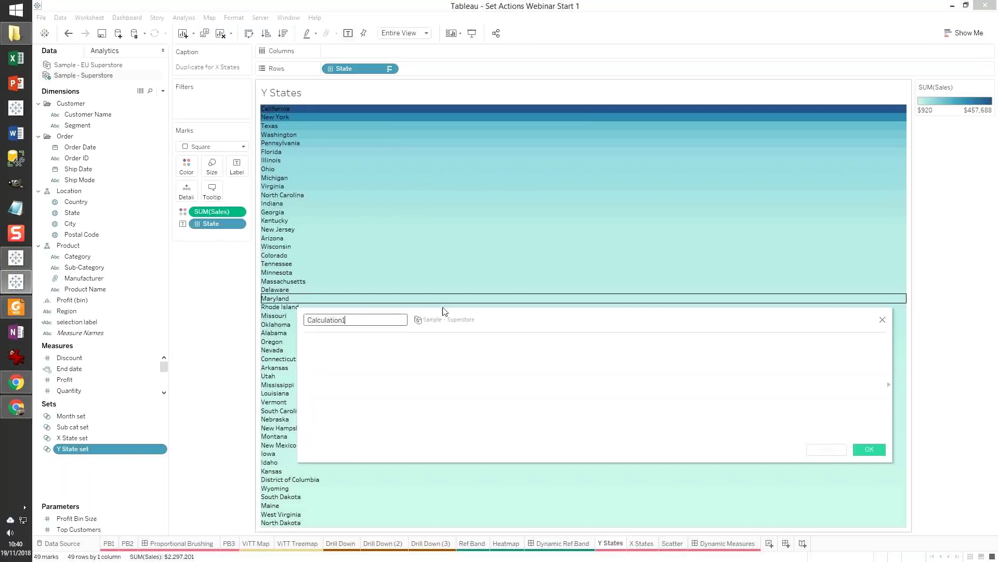
drag(498, 323, 531, 245)
drag(927, 294, 708, 294)
drag(603, 246, 689, 230)
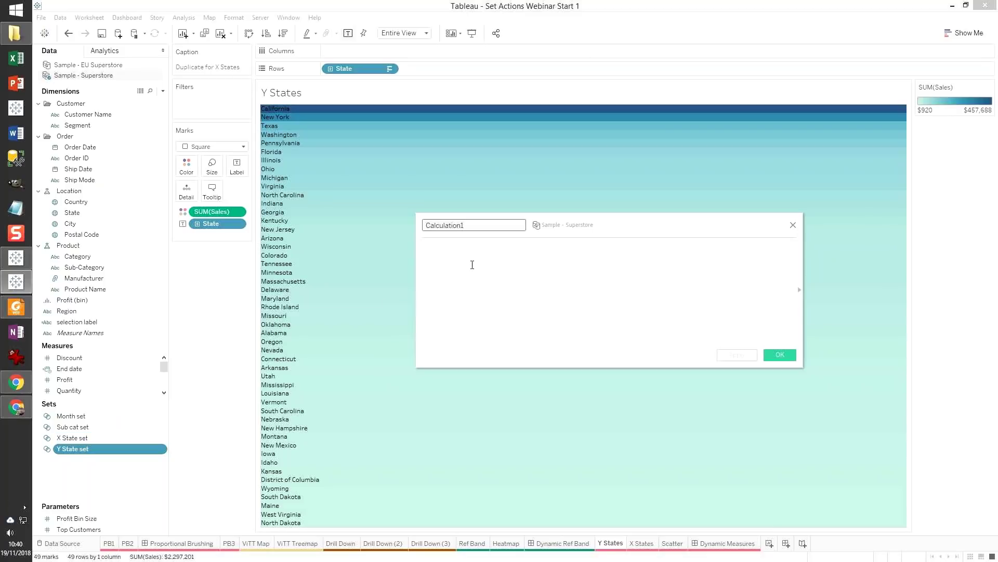
key(ctrl+a)
text(X)
- Define the X sales calculation as IF [X State set] then [Sales] END and save it
click(537, 265)
text(IF x)
key(Return)
scroll(536, 266, up, 5)
text(then)
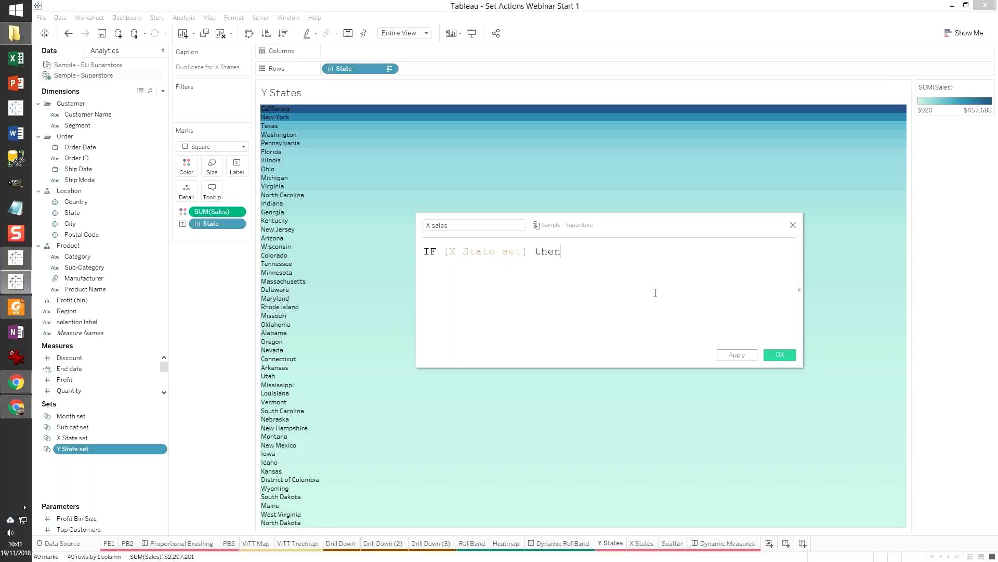
text( sales)
key(Return)
text(end)
key(Return)
click(780, 355)
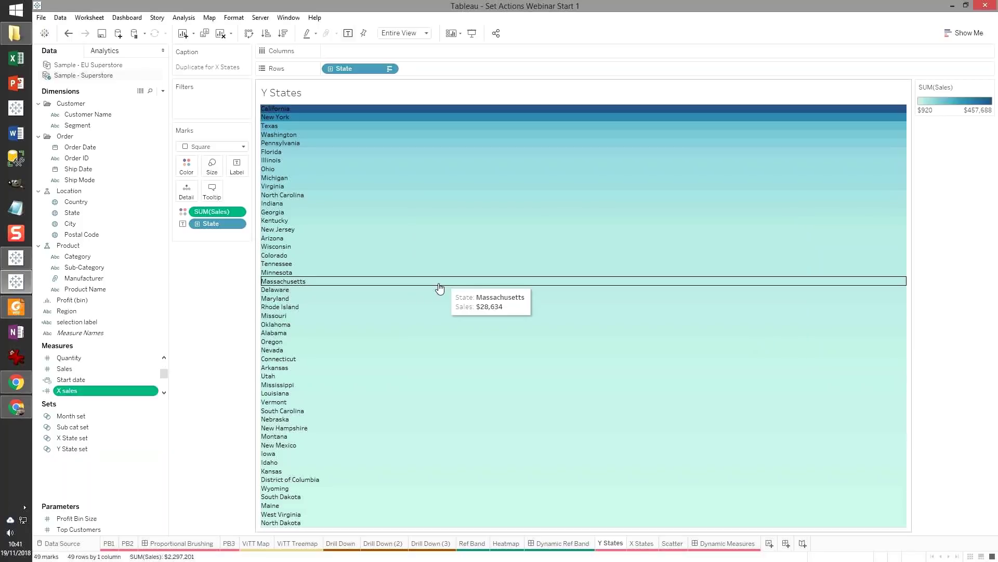
- Duplicate the X sales field and rename the copy to Y sales in its calculation editor
right_click(131, 394)
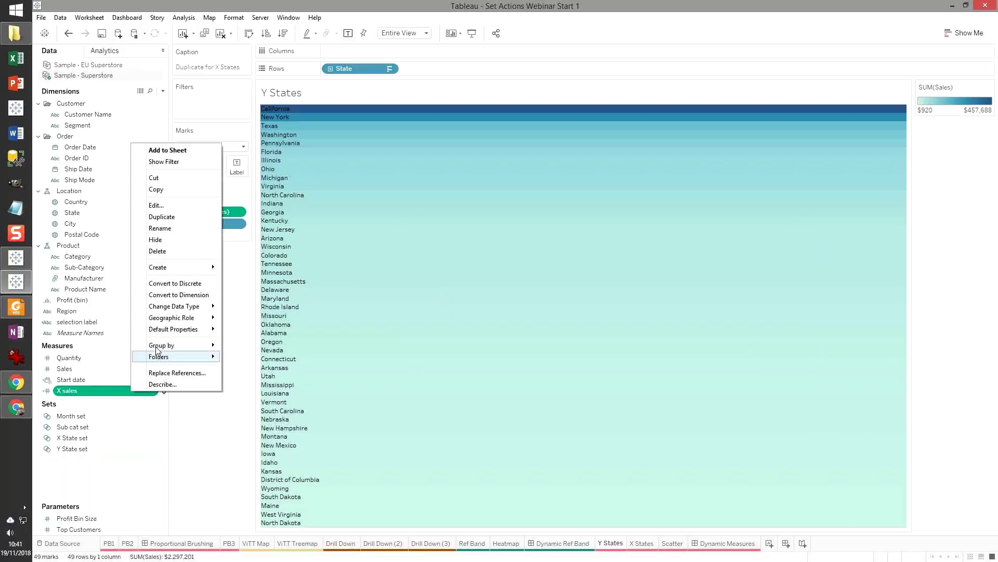
click(177, 216)
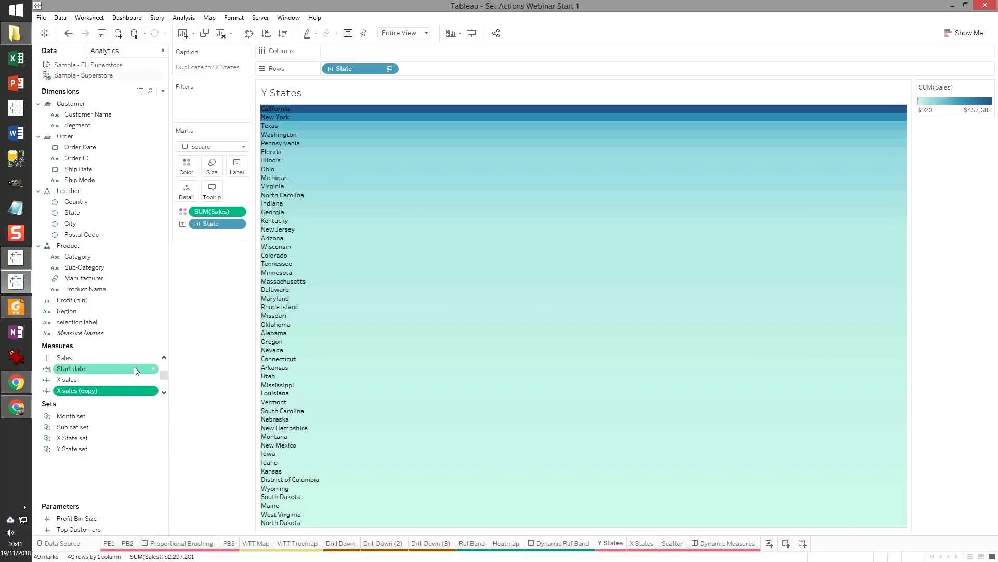
right_click(124, 390)
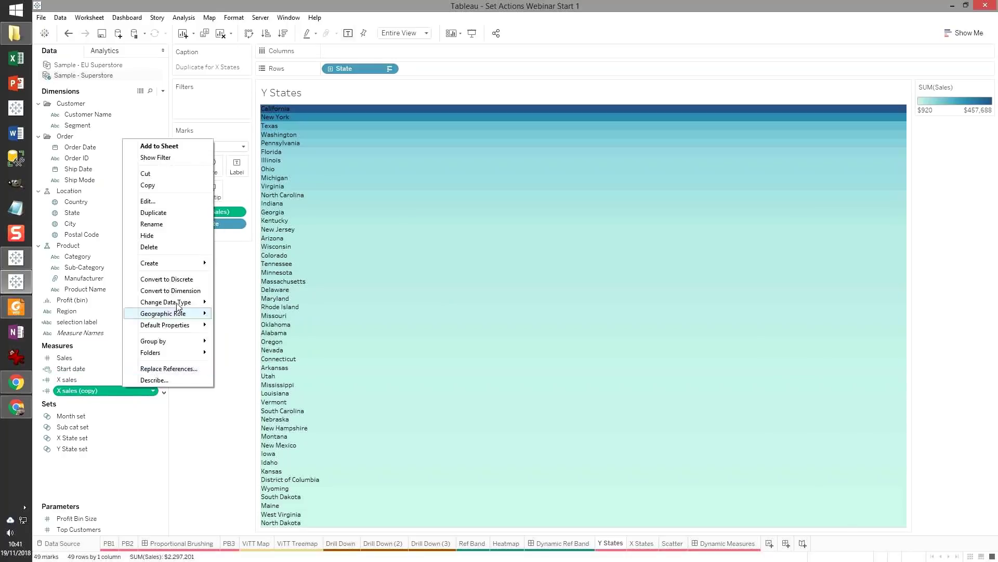
click(185, 201)
ctrl+scroll(495, 252, up, 2)
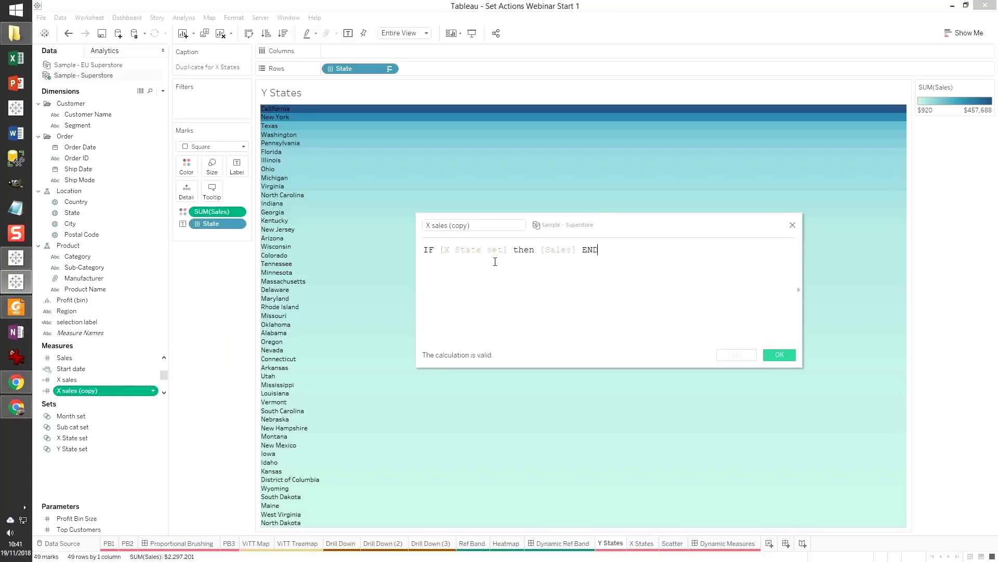
double_click(429, 225)
text(Y)
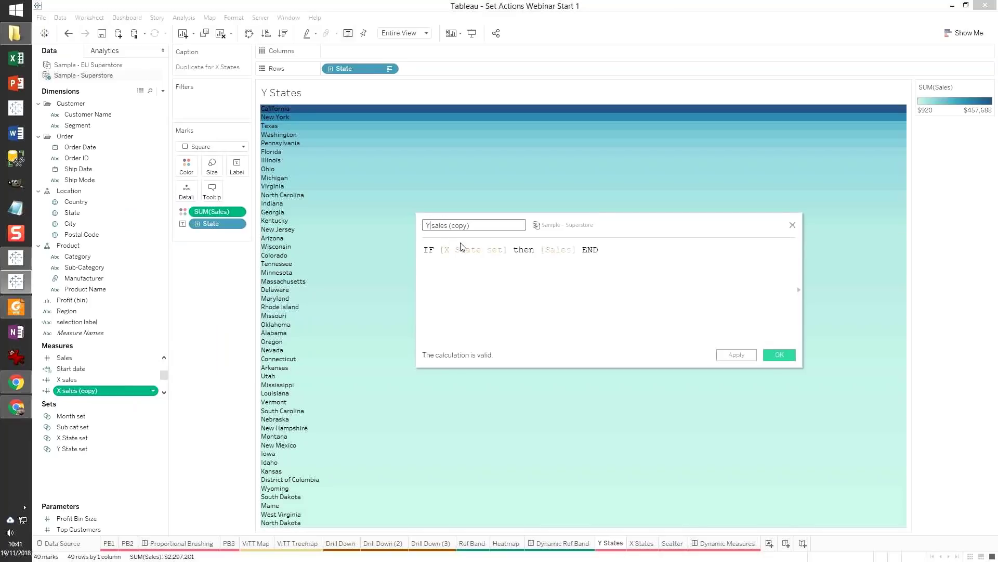
drag(447, 225, 529, 226)
key(BackSpace)
- Make the Y sales formula reference Y State set instead of X State set and save it
click(448, 250)
text(Y)
click(540, 260)
click(784, 351)
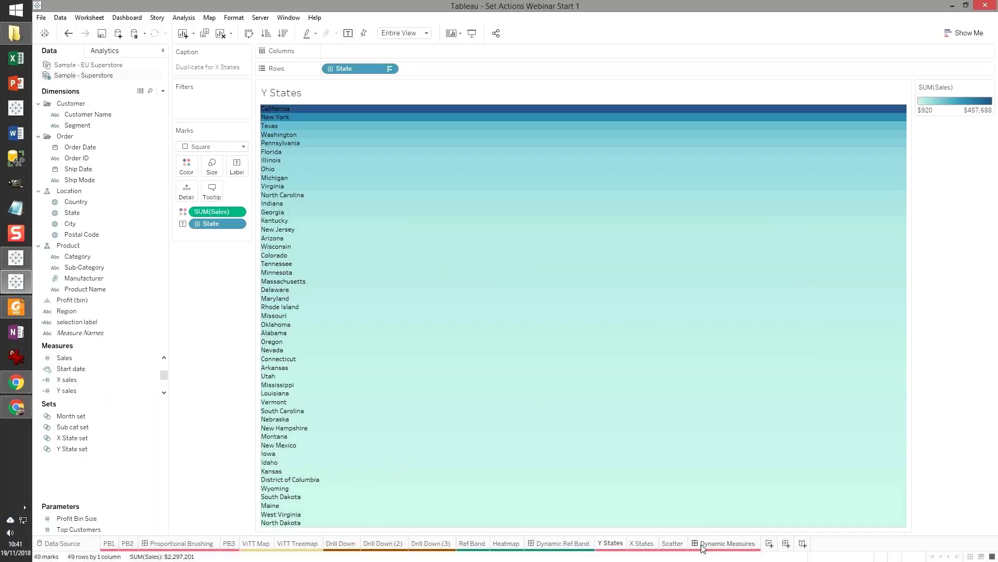
- Plot X sales on columns against Y sales on rows in the Scatter sheet
click(672, 543)
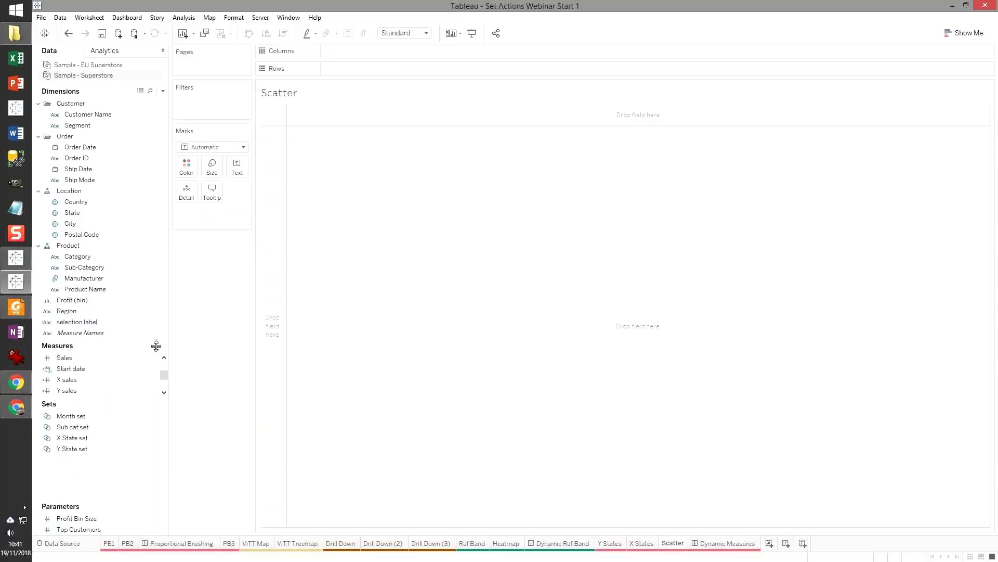
double_click(85, 380)
click(83, 391)
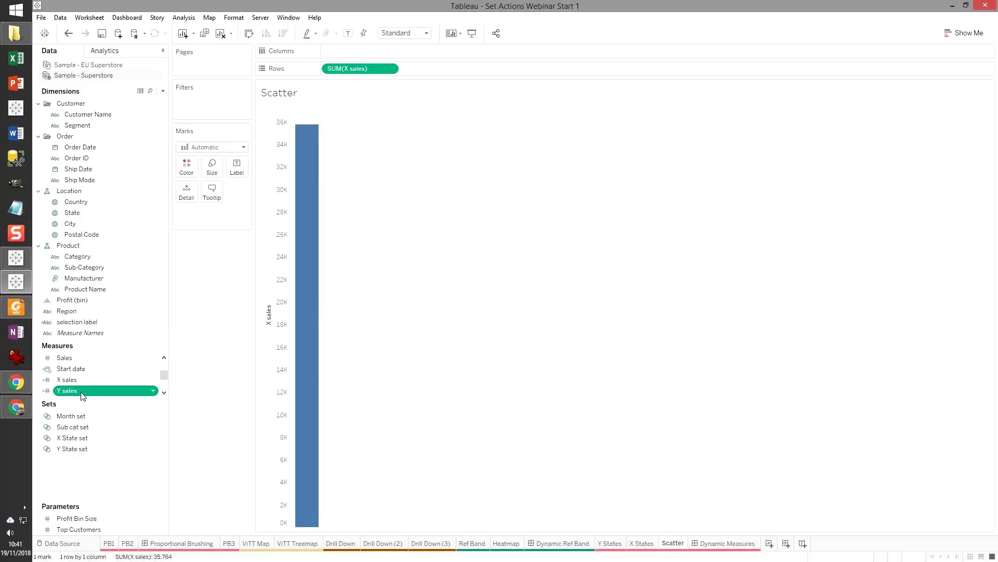
double_click(82, 391)
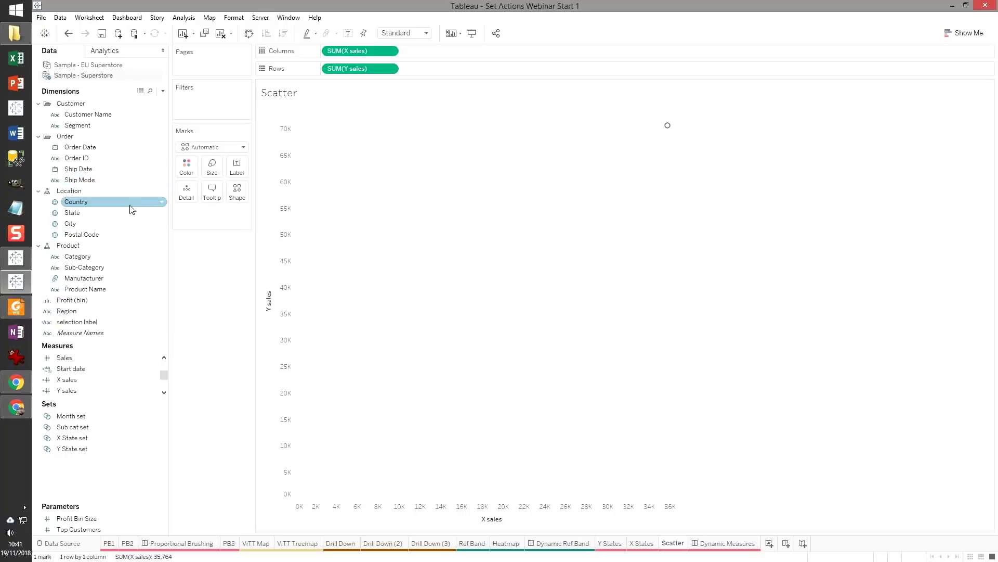
- Add Customer Name as detail to the scatter plot and show the marks as slightly larger circles
click(116, 119)
drag(117, 120, 186, 190)
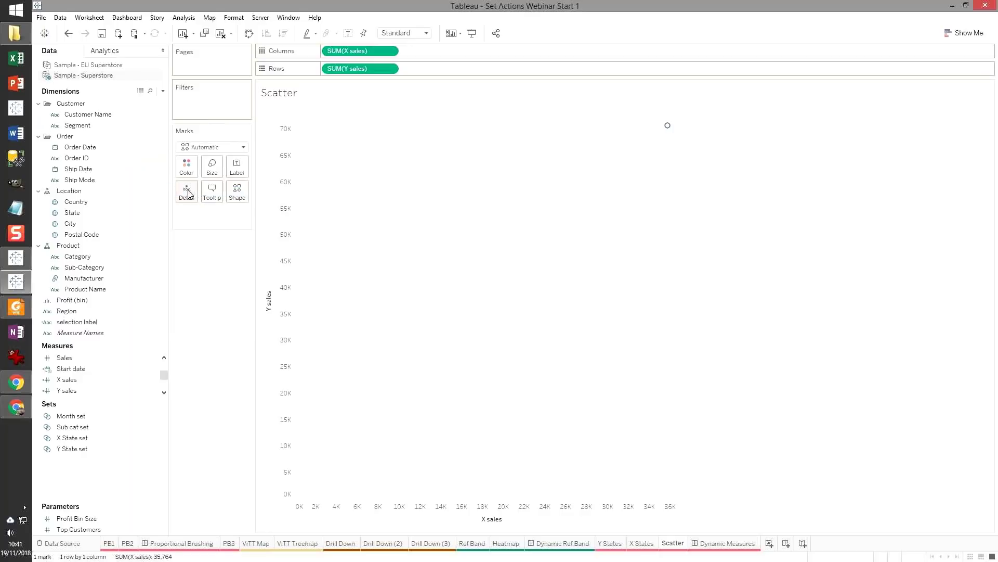
click(213, 147)
click(212, 214)
click(213, 176)
drag(230, 192, 241, 194)
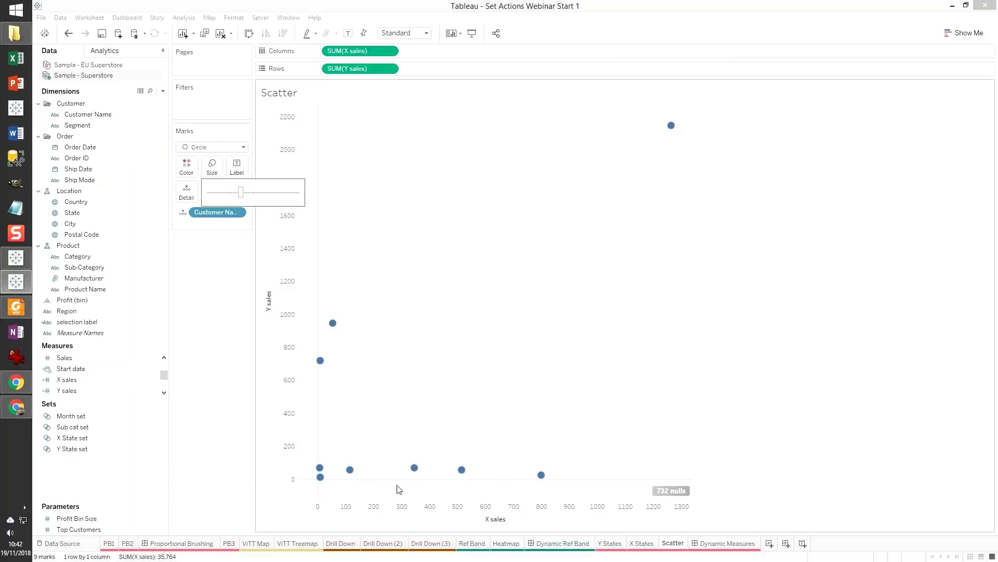
- Place Y States on the Dynamic Measures dashboard with X States below it, and reduce the height of X States
click(724, 543)
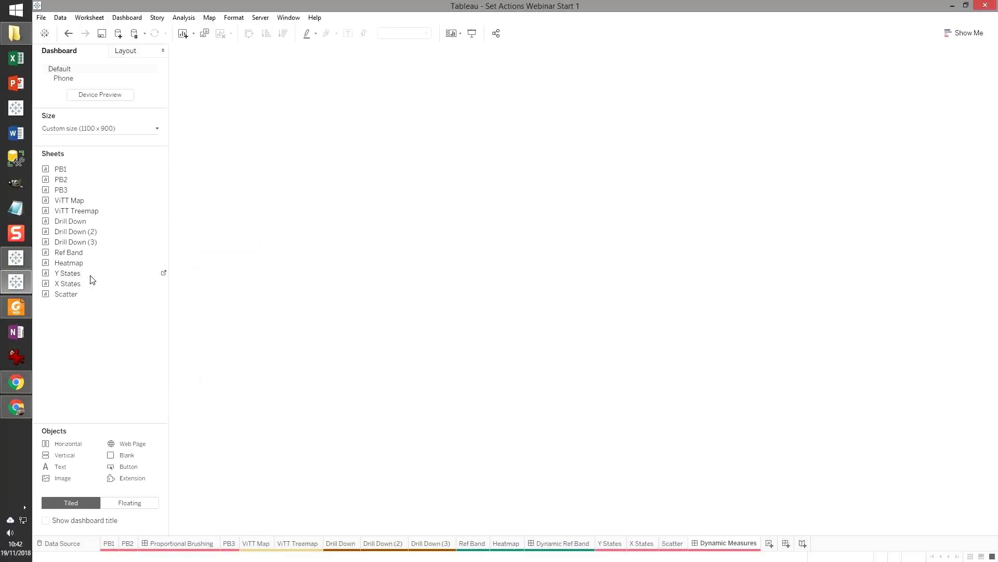
drag(94, 279, 217, 233)
drag(78, 286, 350, 421)
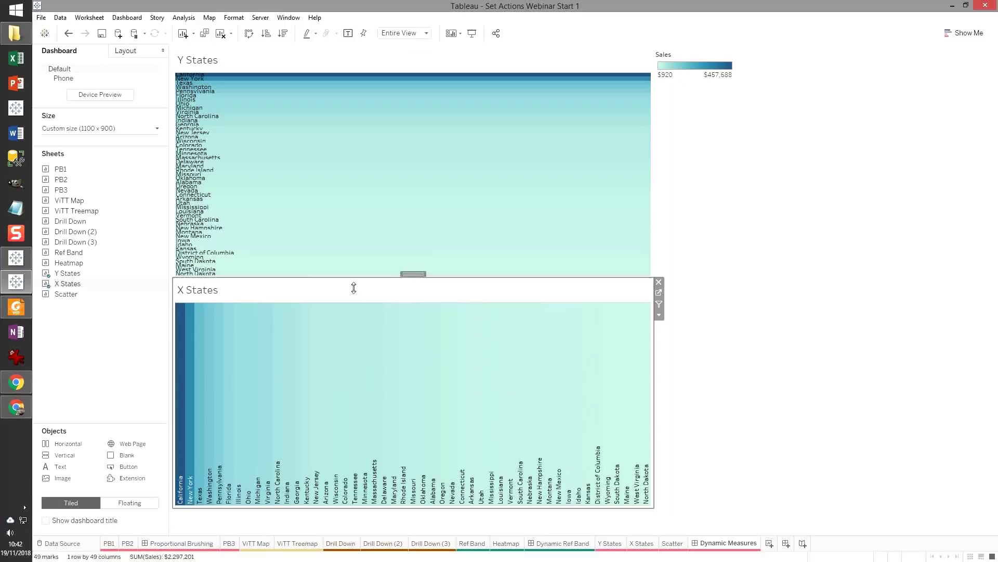
drag(354, 288, 310, 390)
- Hide the titles of the X States and Y States sheets on the dashboard
right_click(212, 388)
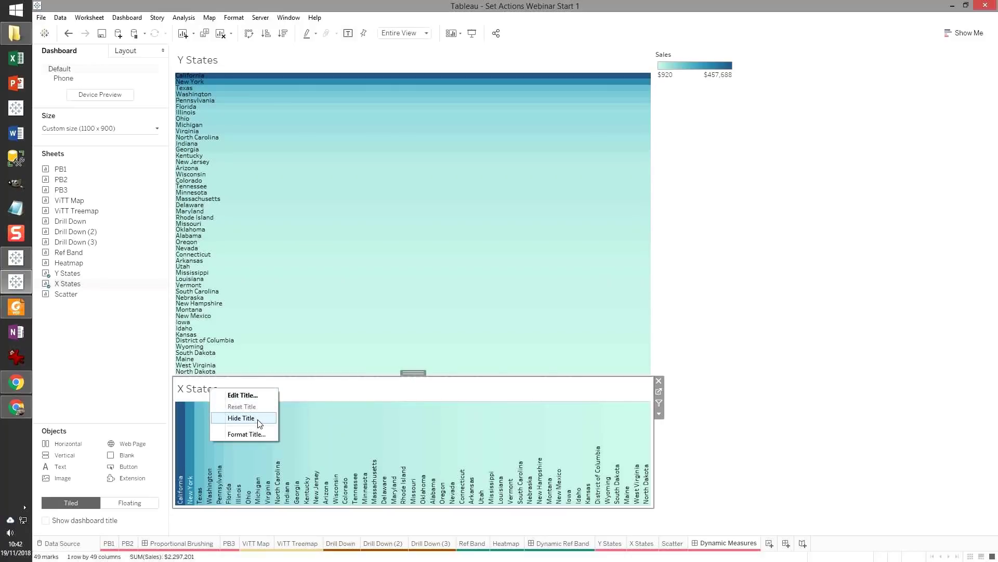
click(259, 423)
right_click(216, 58)
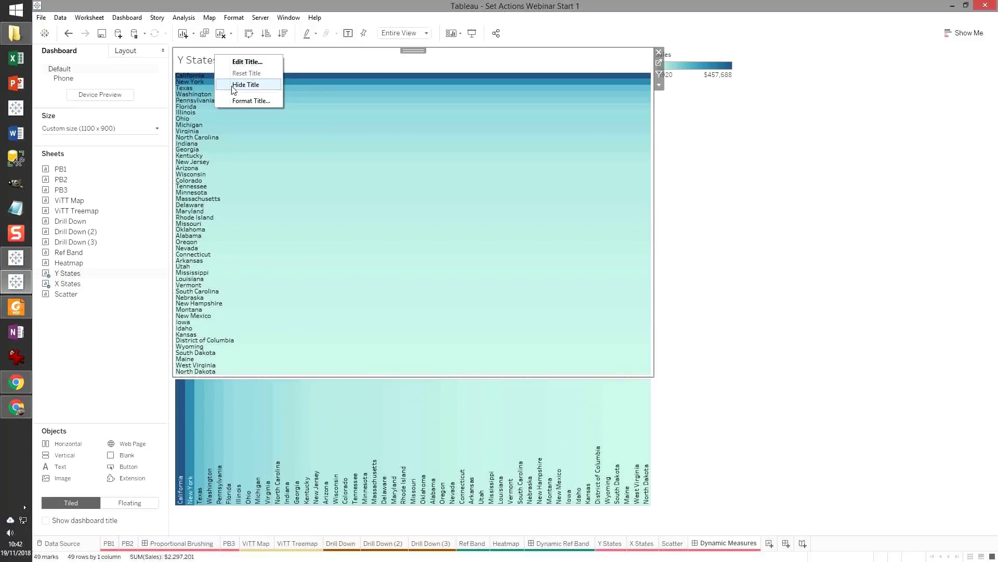
click(234, 85)
- Add the Scatter sheet to the right of Y States and delete the layout container holding the Sales legend
mouse_move(70, 294)
mouse_down()
mouse_move(167, 286)
mouse_move(568, 203)
mouse_up()
click(693, 161)
key(Delete)
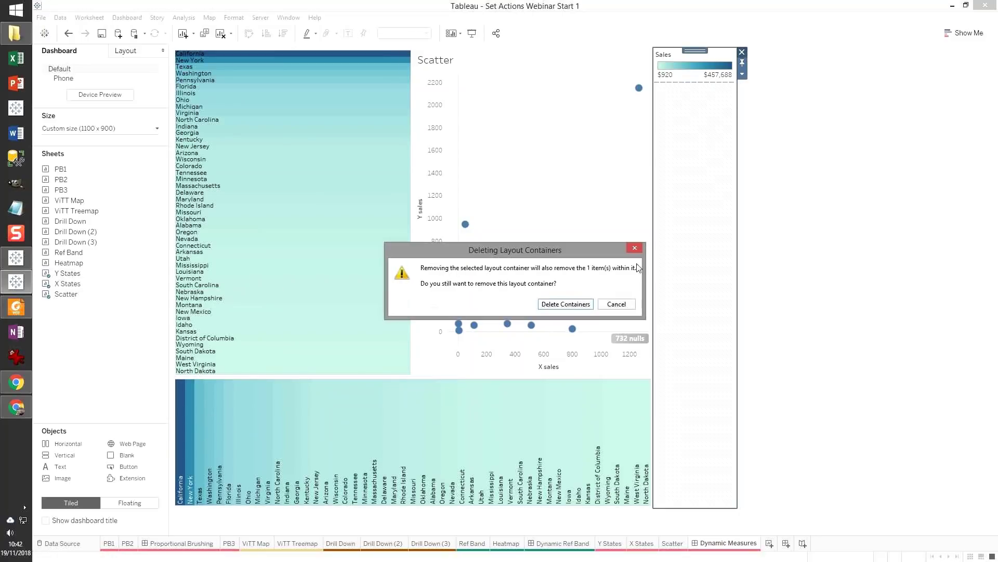
click(566, 304)
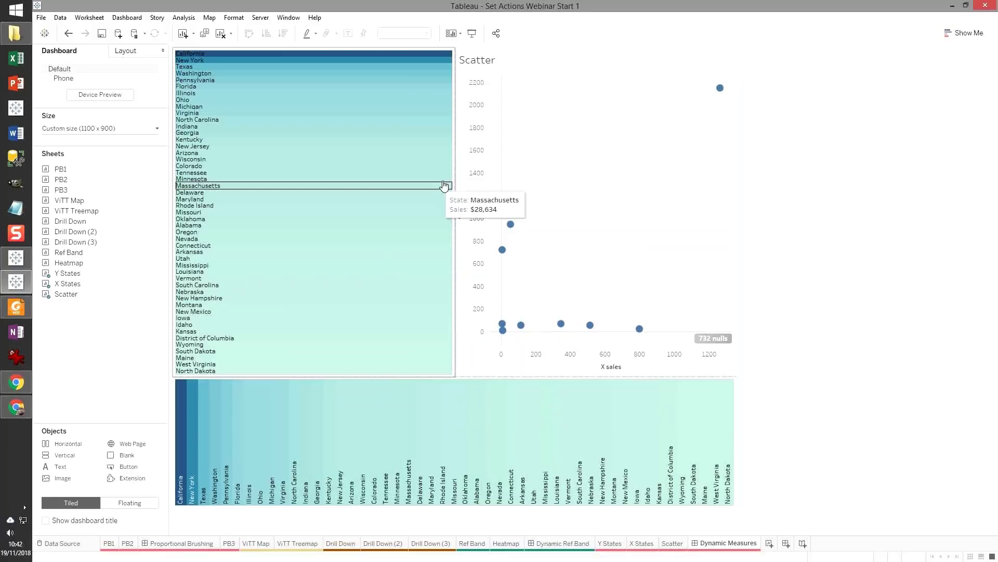
- Narrow Y States, reduce the height of X States, and insert a blank before X States so it aligns with the Scatter sheet
drag(456, 182, 261, 194)
drag(403, 378, 400, 448)
drag(130, 459, 237, 482)
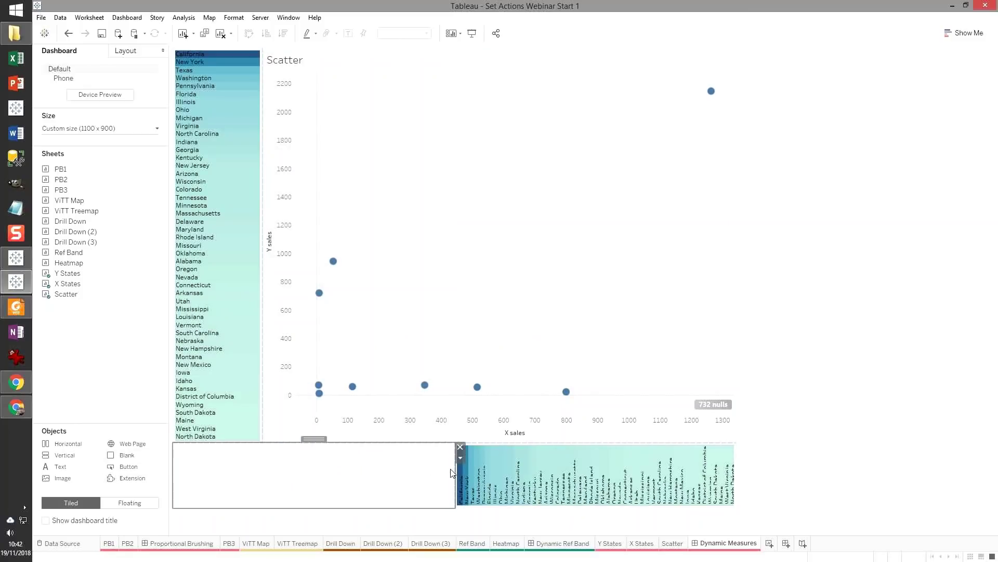
drag(457, 471, 263, 468)
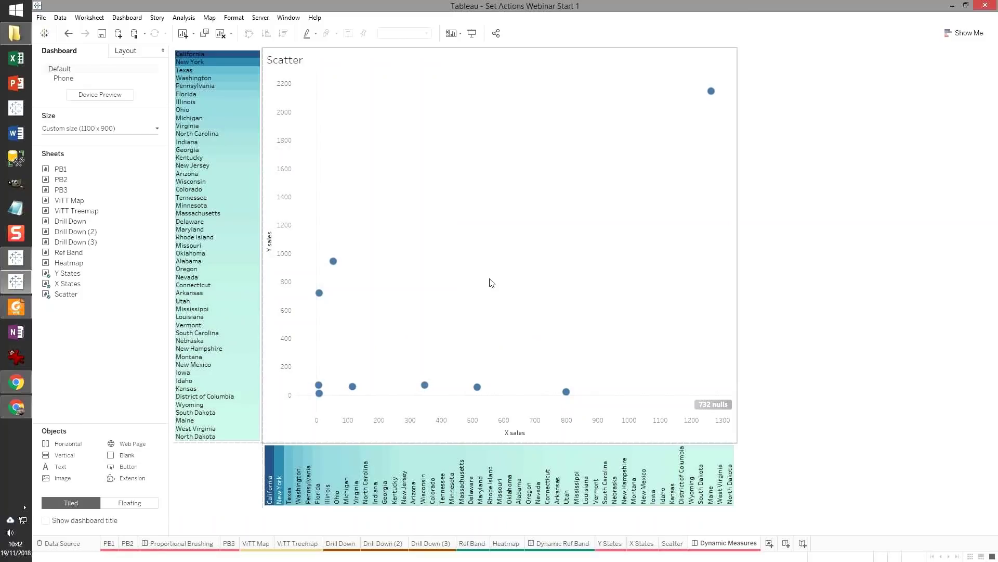
- Select Washington in Y States to check how the scatter plot responds
click(481, 255)
mouse_move(213, 83)
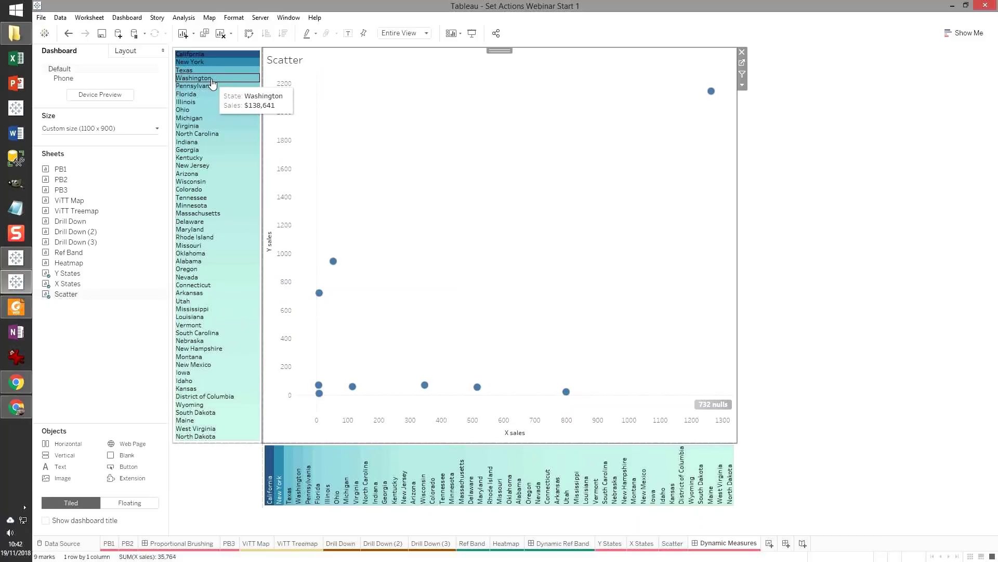
click(213, 83)
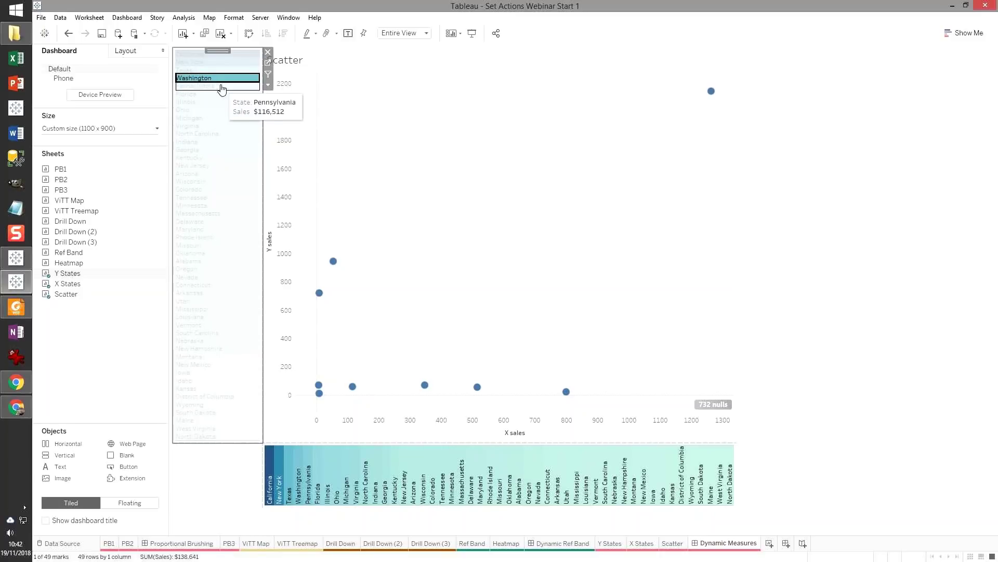
- Add a Change Set Values action to the dashboard with only Y States as its source sheet
click(111, 20)
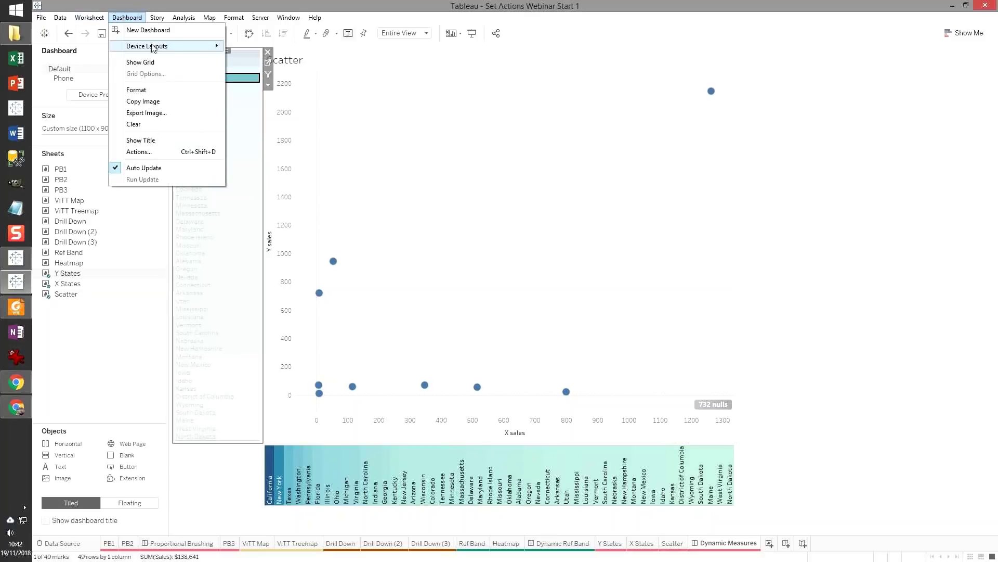
click(174, 151)
click(365, 320)
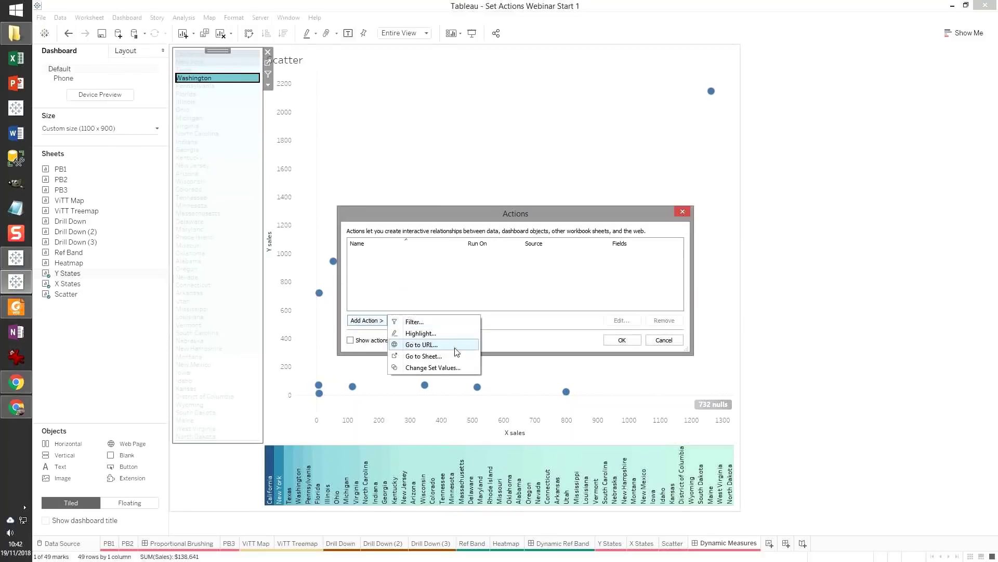
click(432, 367)
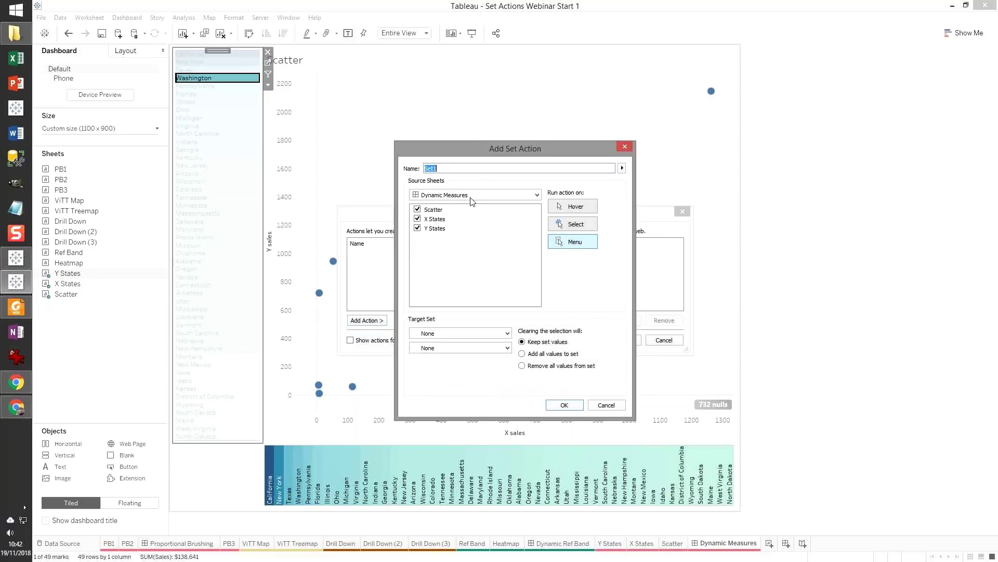
click(418, 210)
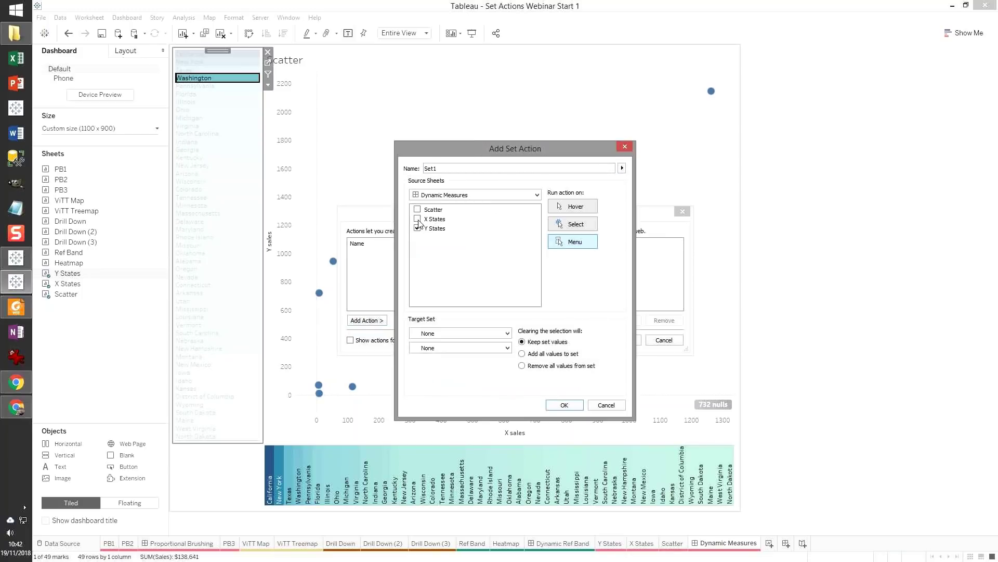
- Target the Y State set from Sample - Superstore, run the action on select, add all values when the selection is cleared, and save it
click(489, 335)
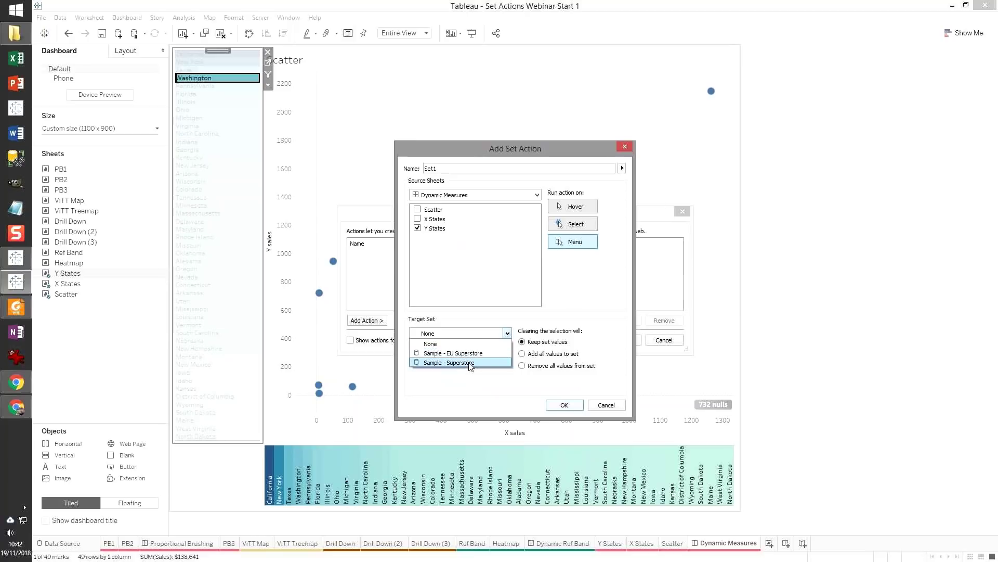
click(469, 362)
click(460, 347)
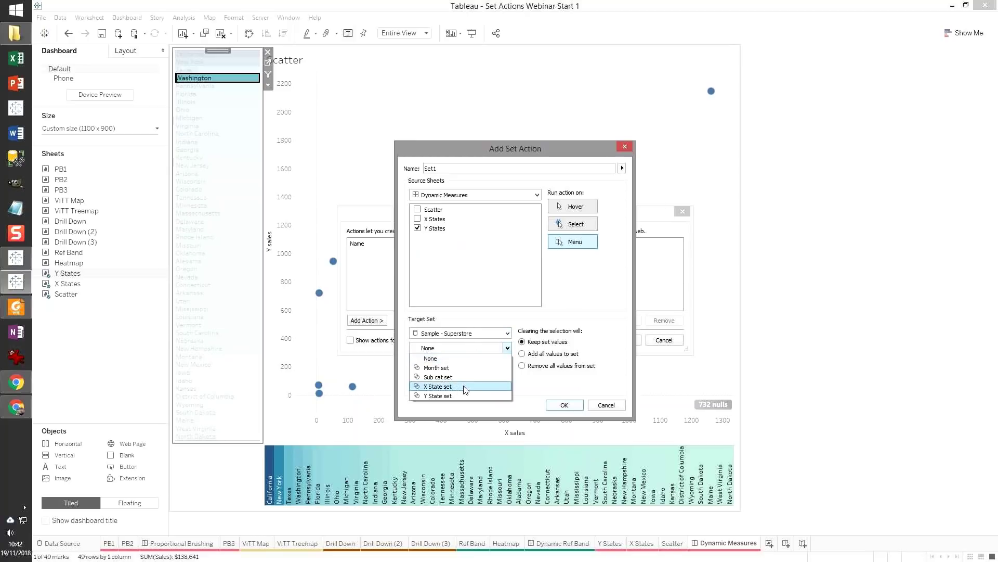
click(465, 386)
click(461, 347)
click(454, 395)
click(522, 354)
click(587, 223)
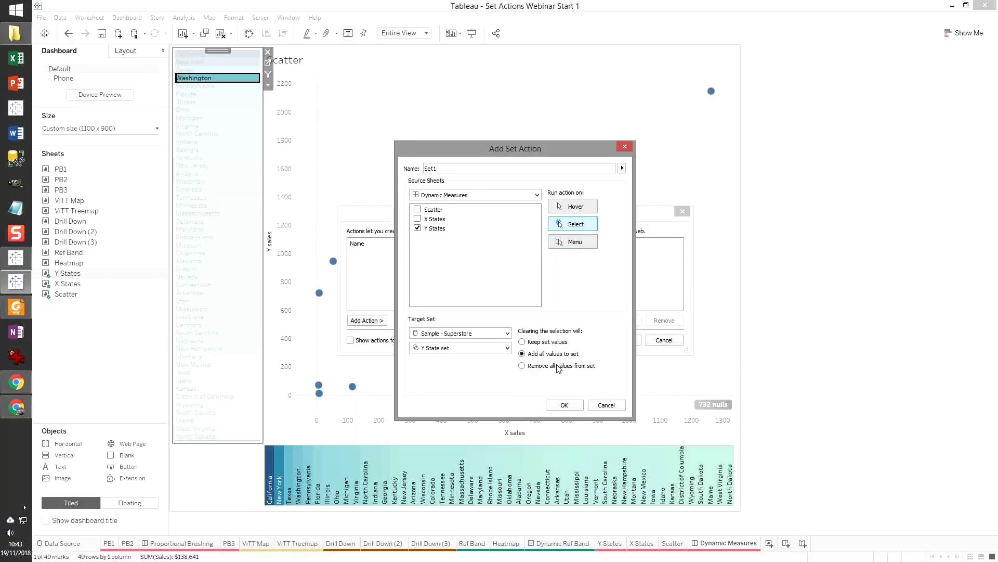
click(565, 405)
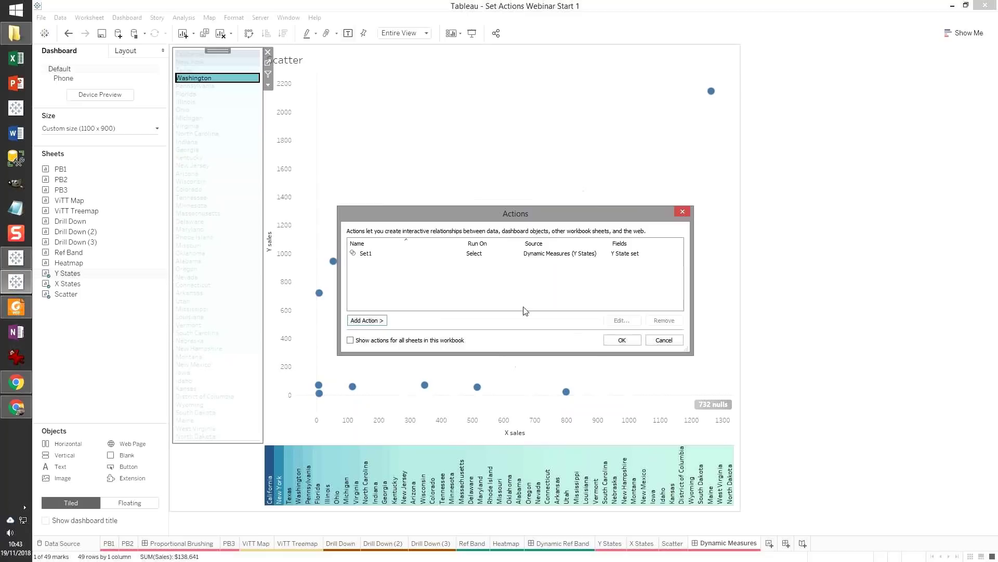
click(622, 340)
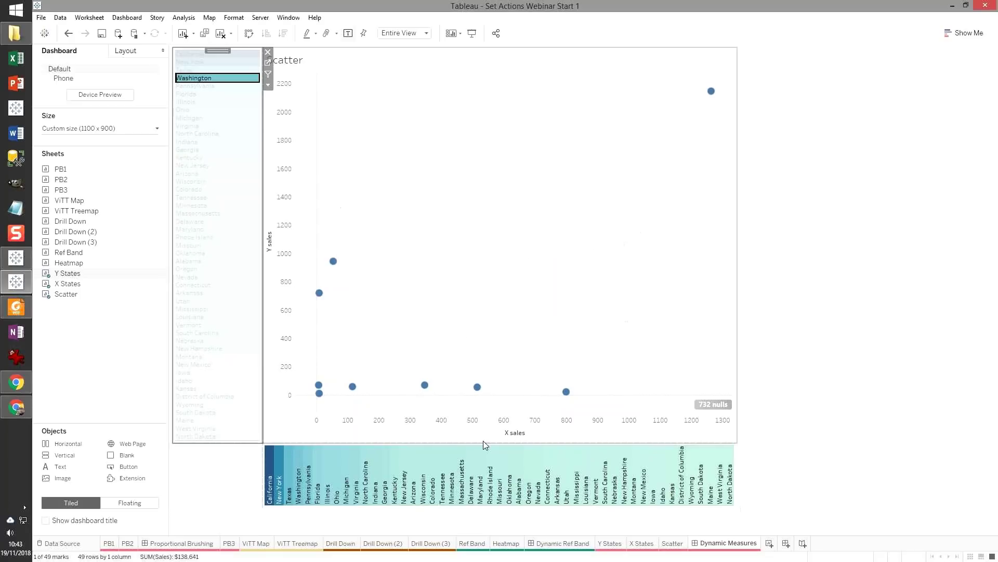
- Add a second Change Set Values action to the dashboard, targeting the X State set from Sample - Superstore
right_click(578, 478)
key(Escape)
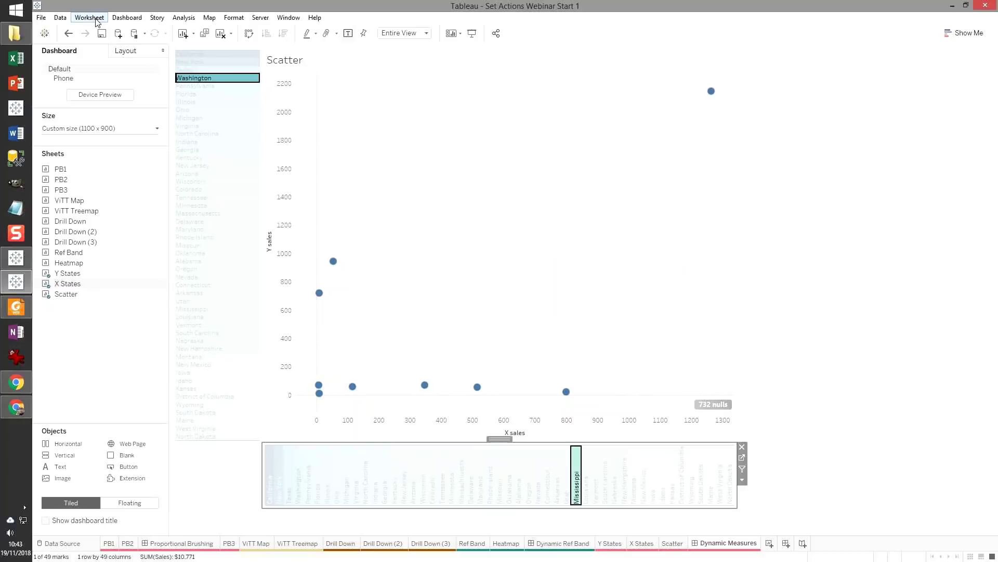
click(135, 18)
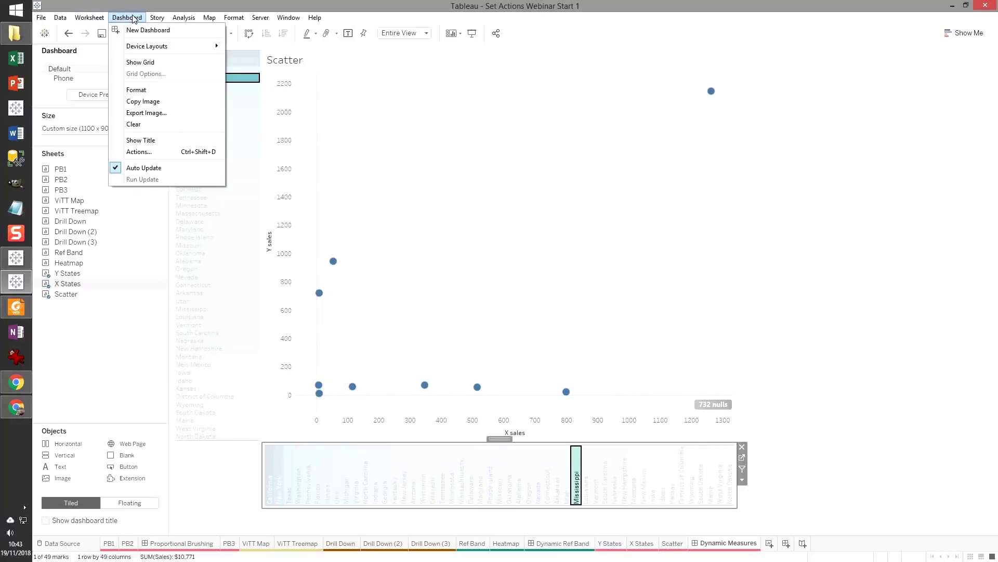
click(148, 151)
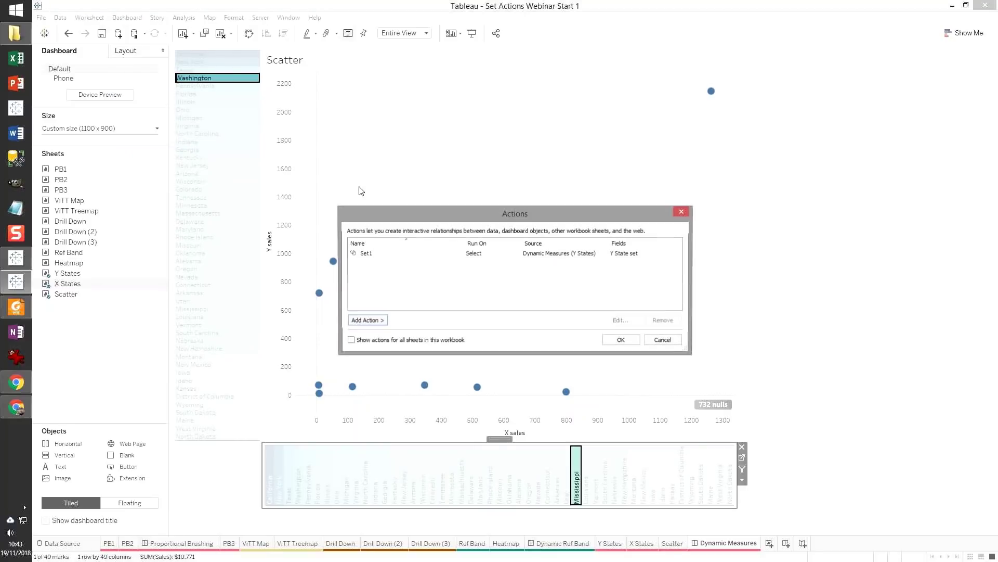
click(366, 320)
click(432, 368)
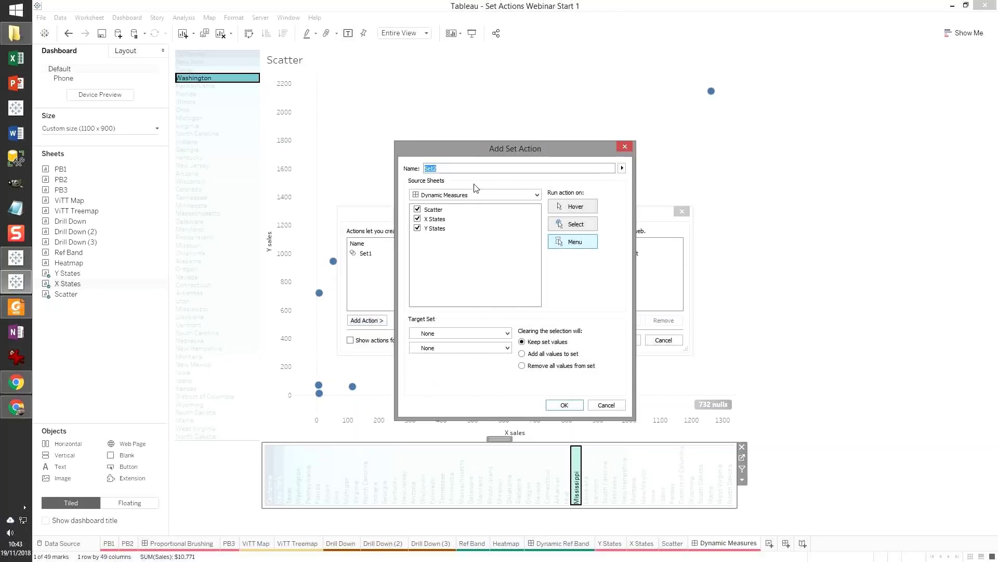
click(498, 335)
click(471, 362)
click(460, 348)
click(464, 386)
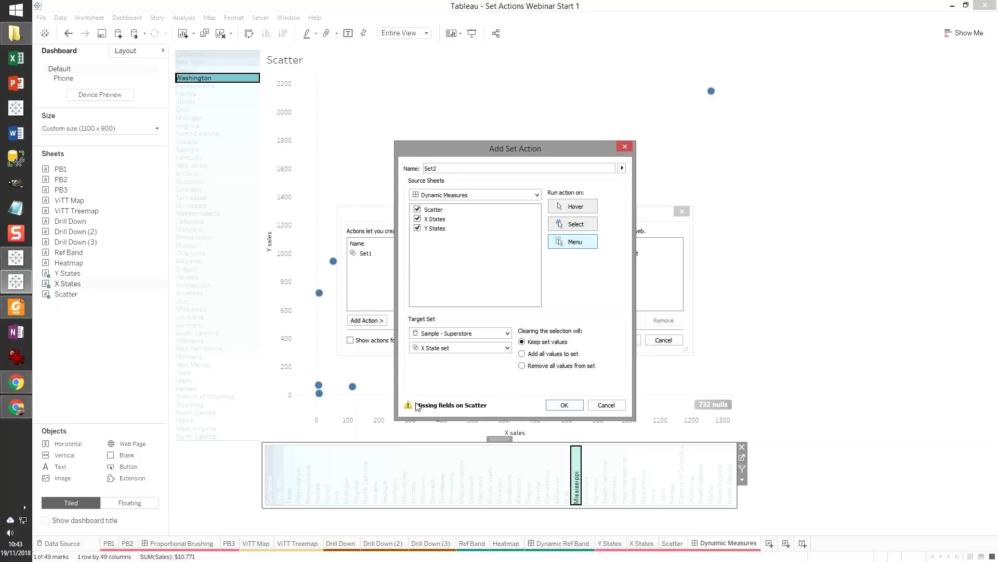
- Name the action Update x, limit its source to X States, run it on select, add all values on clearing, and save it
click(417, 210)
double_click(446, 169)
text(Update x)
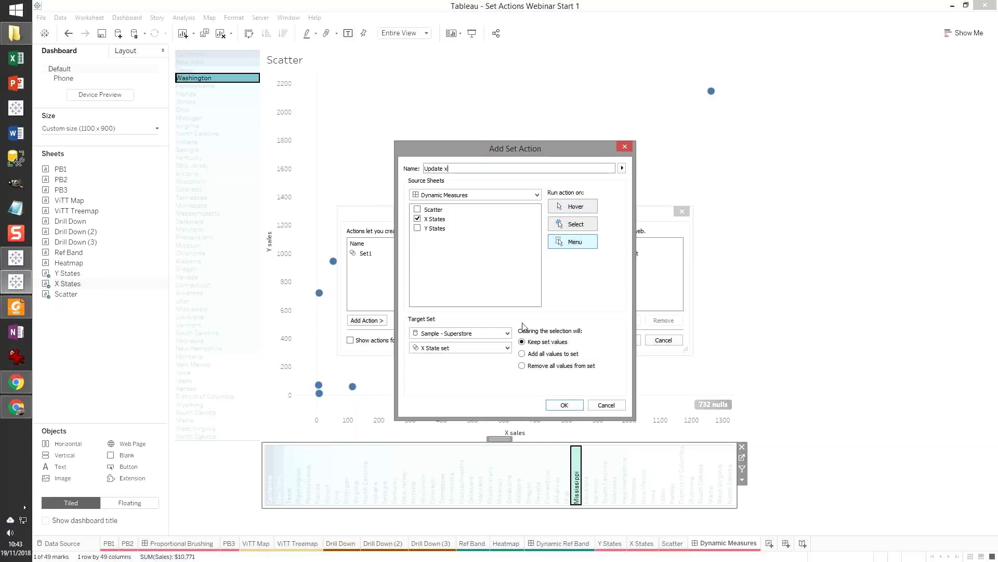
click(557, 355)
click(573, 224)
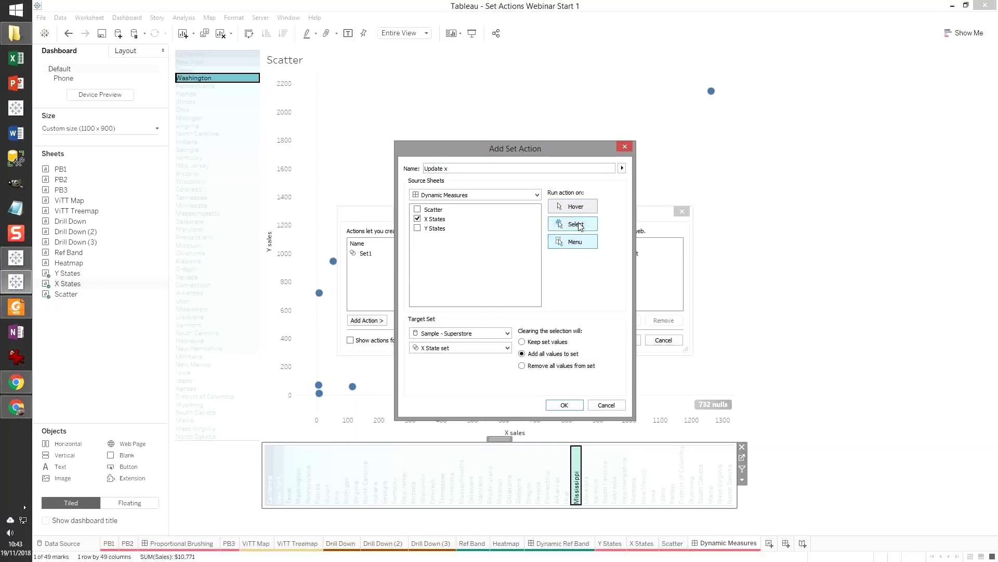
click(565, 406)
click(623, 341)
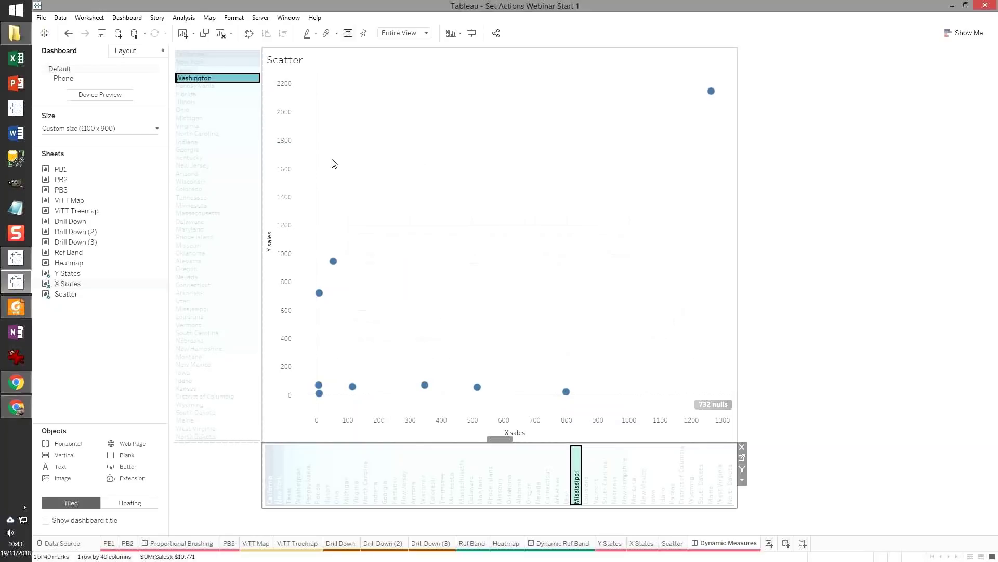
- Test the set actions by selecting Florida and Washington in Y States, then New Mexico and Oregon in X States
click(204, 95)
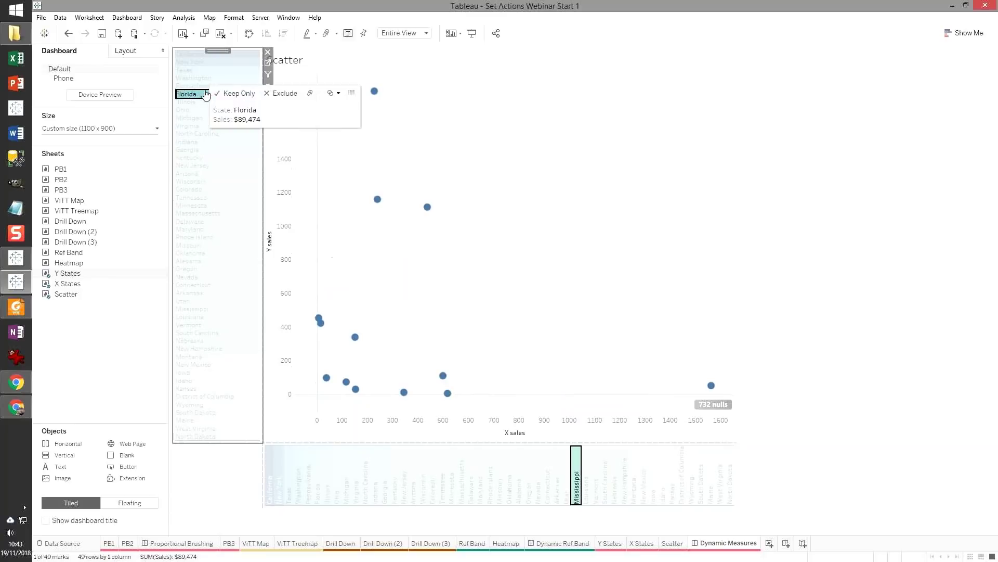
click(207, 78)
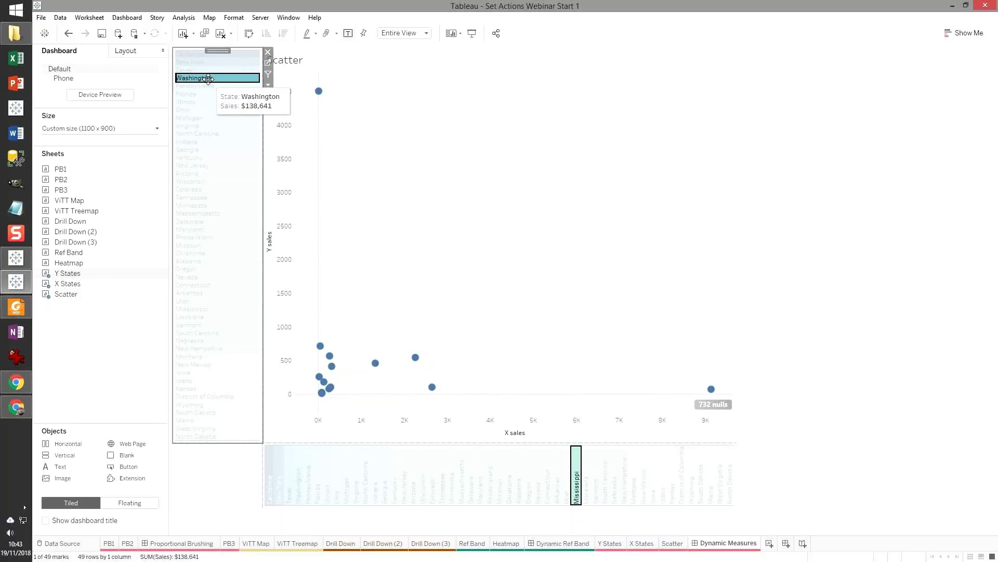
mouse_move(208, 78)
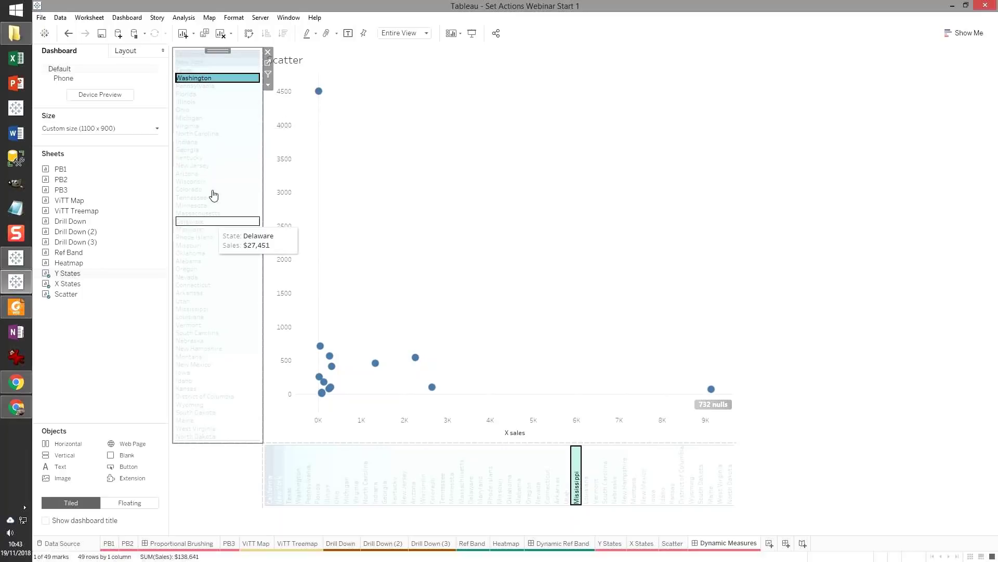
mouse_move(644, 468)
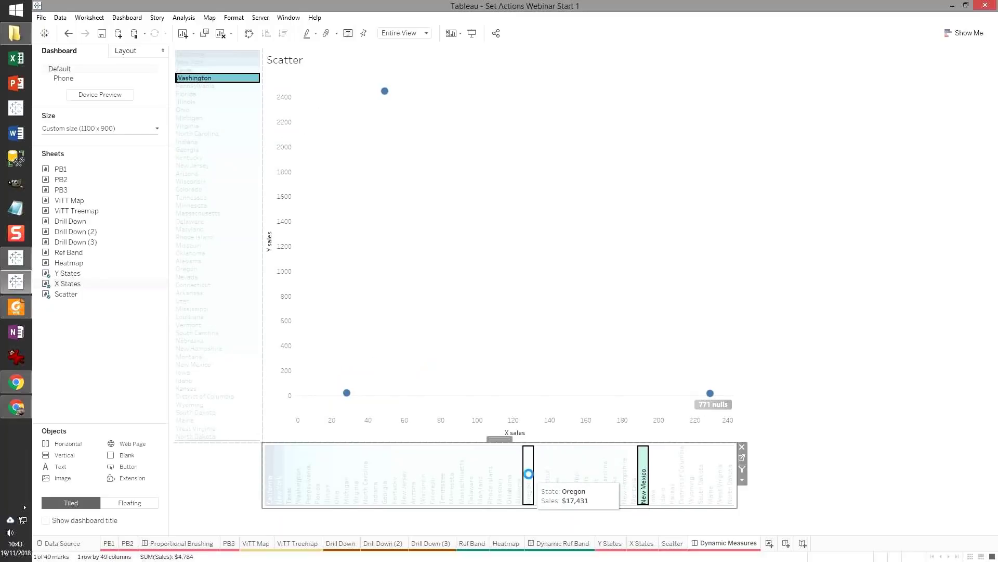
click(529, 477)
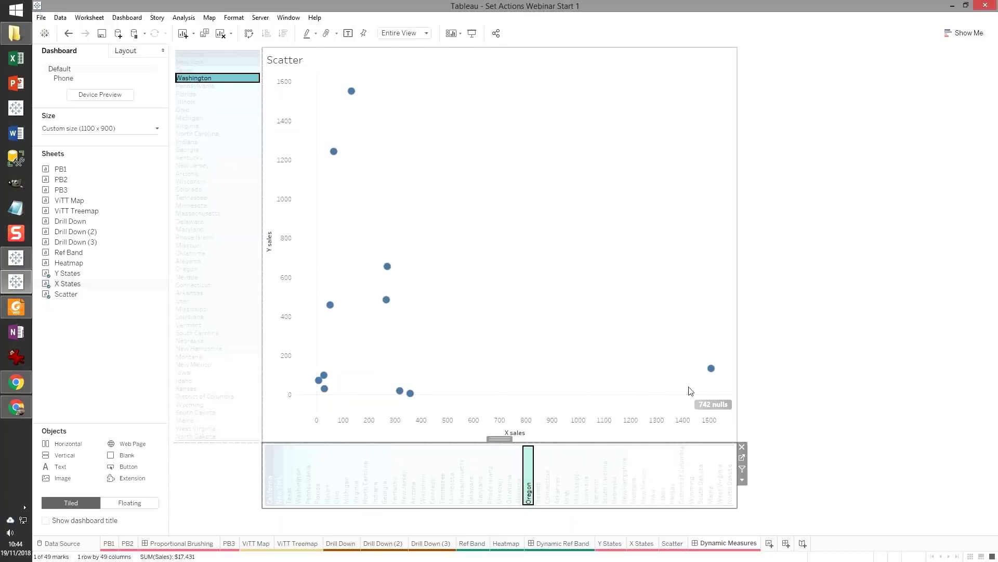
- Filter the null values out of the scatter plot, starting with the X sales axis and following with the remaining nulls
click(719, 405)
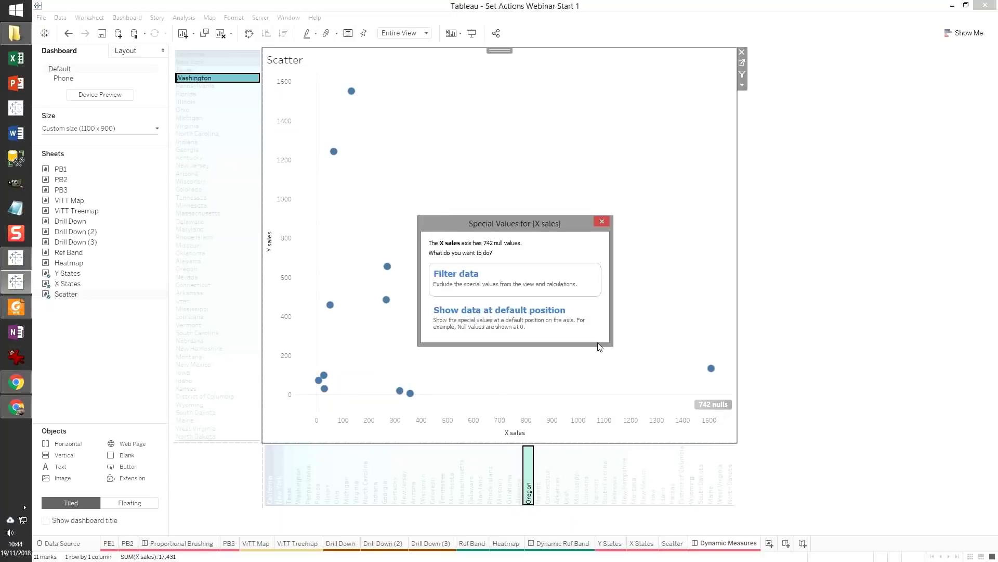
click(532, 289)
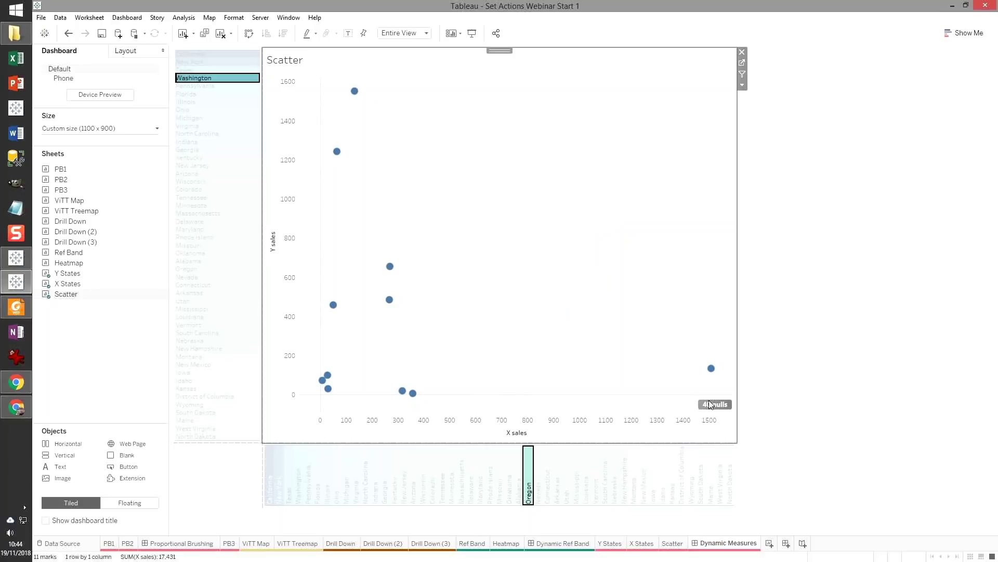
click(714, 405)
click(478, 275)
- Test multi-state selections in Y States with Florida, then Virginia through Wisconsin, then Texas through Georgia
mouse_move(341, 156)
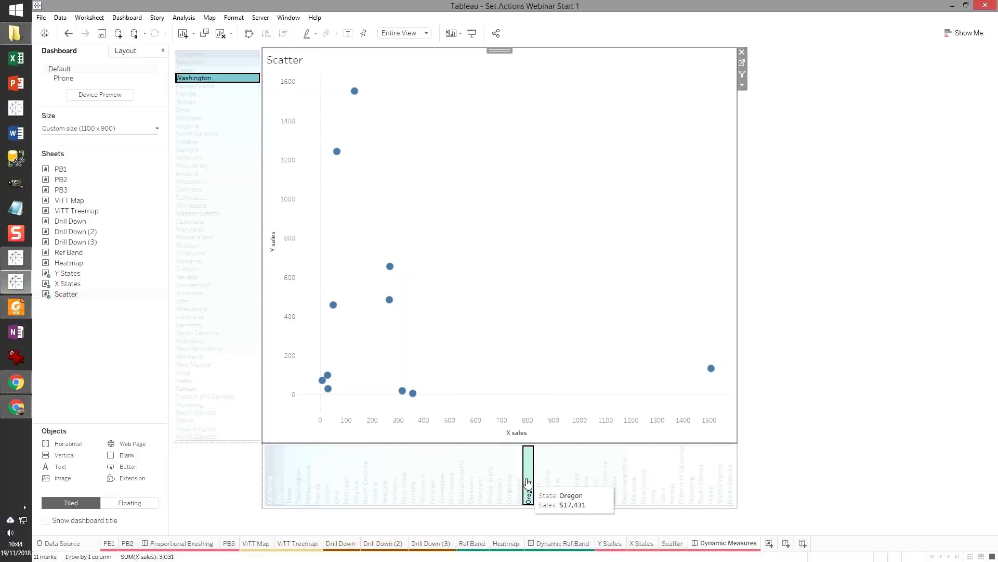
click(209, 95)
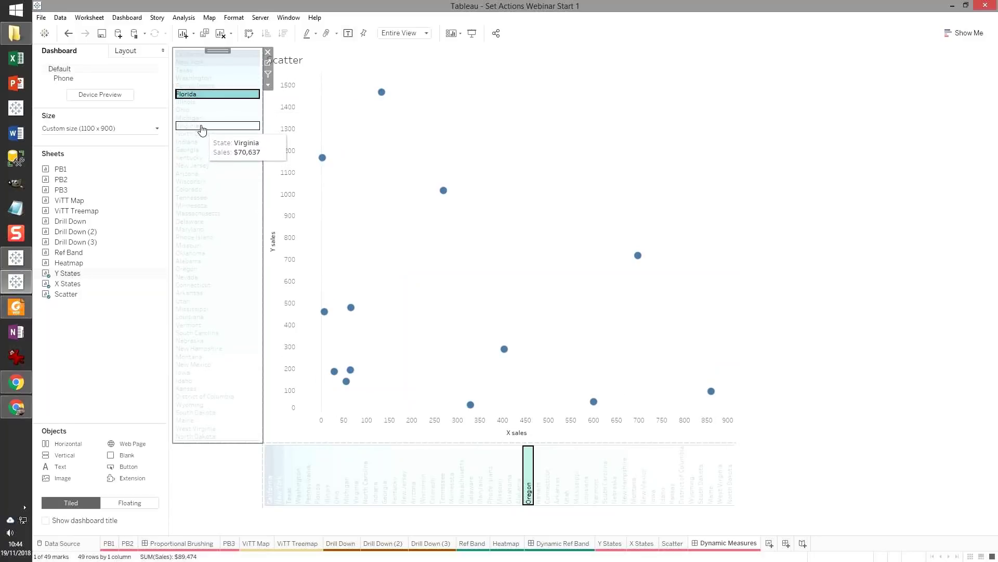
drag(207, 126, 237, 187)
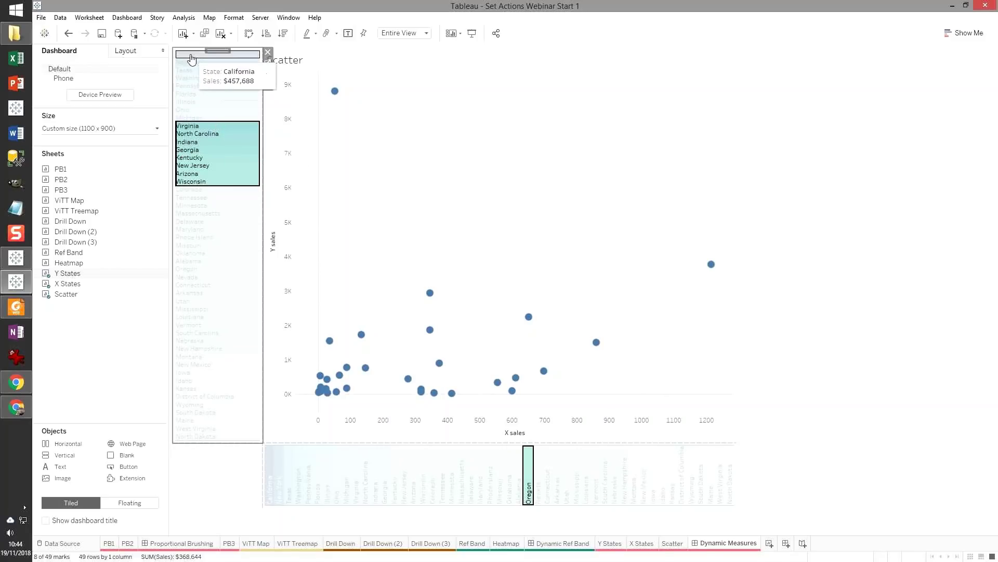
drag(196, 70, 237, 149)
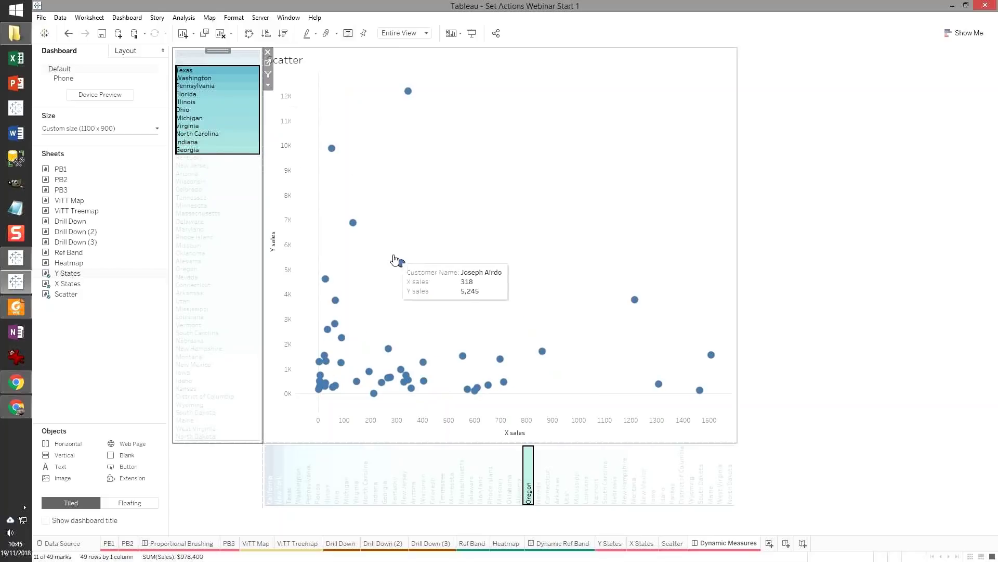
- Select Idaho in X States and inspect the details of the customer mark just above 800 on the X sales axis
click(662, 496)
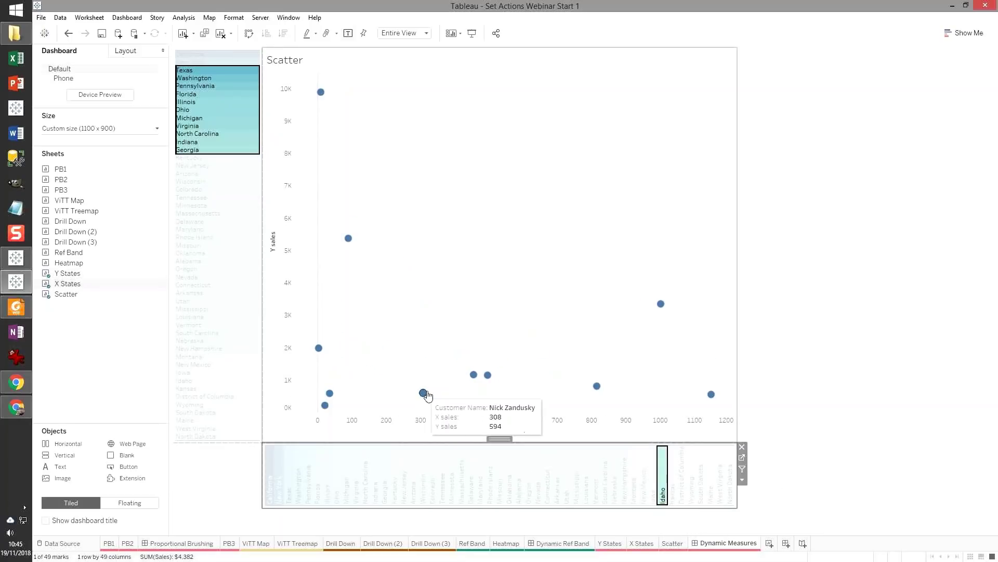
mouse_move(597, 387)
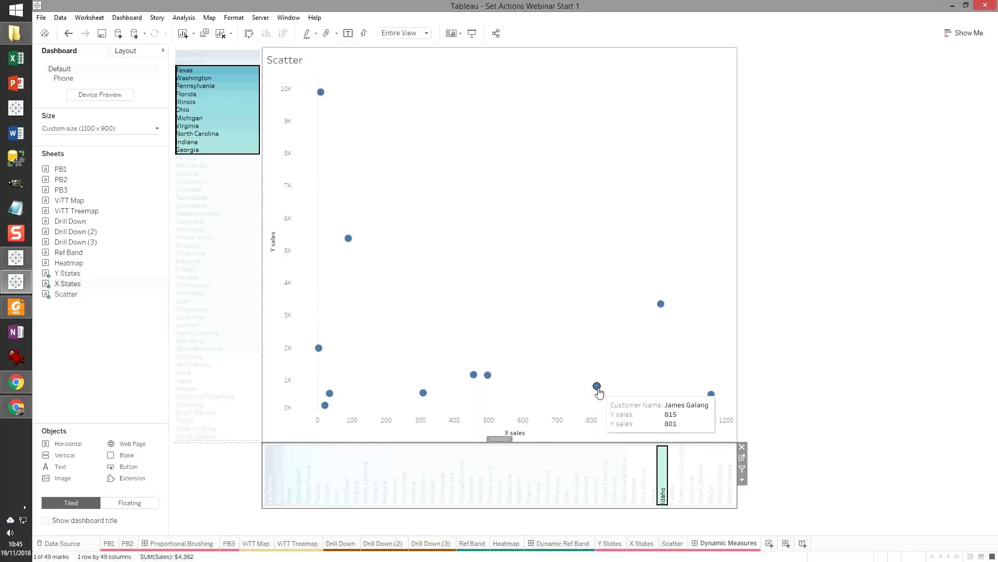
click(596, 387)
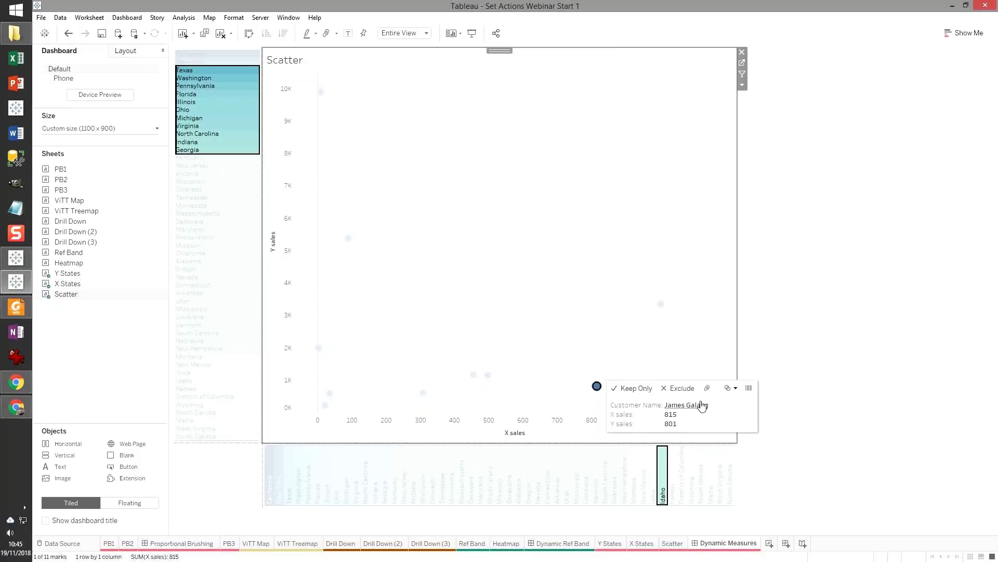
- View the full underlying data of the selected customer mark, with the window widened to show the State, X sales and Y sales columns
click(749, 389)
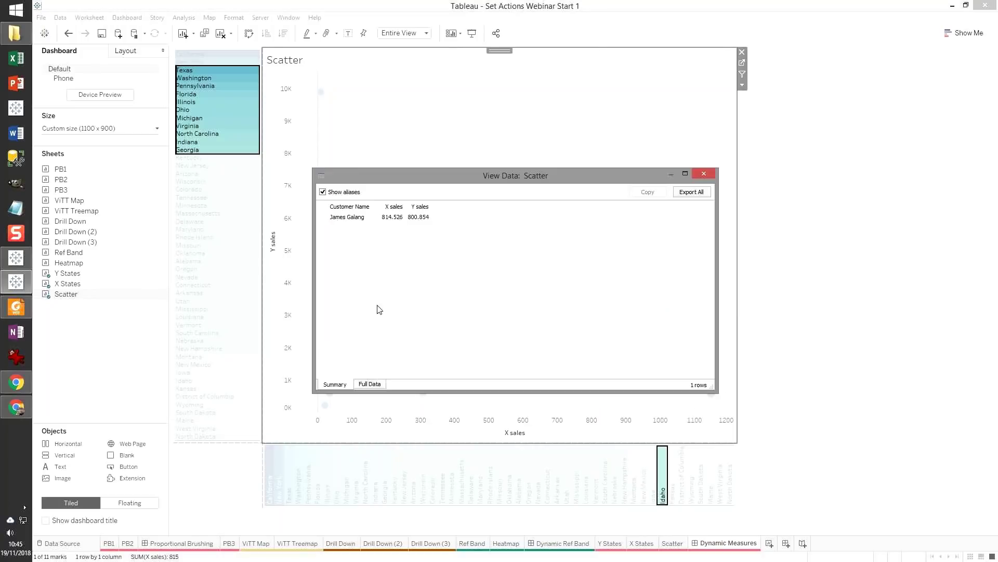
click(370, 384)
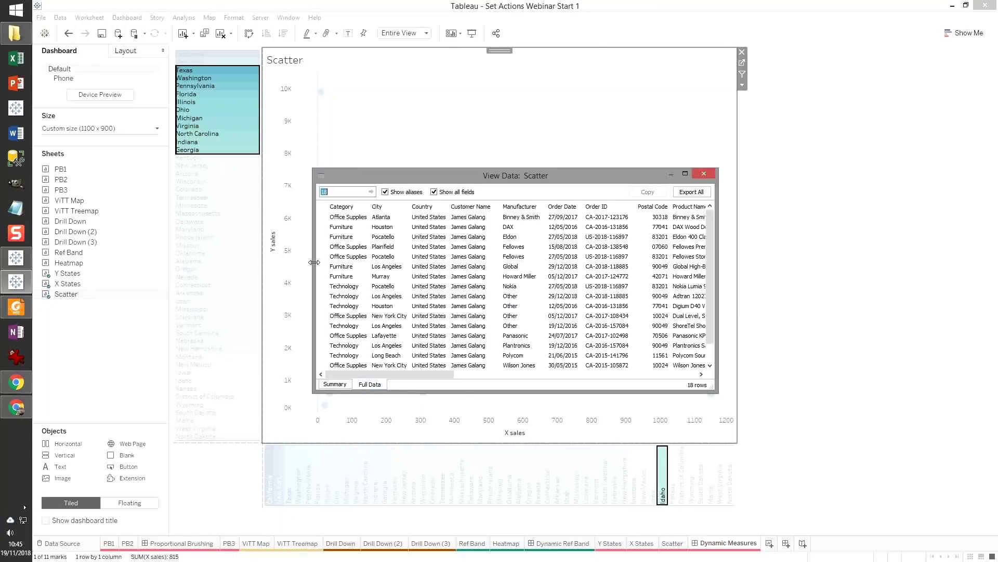
drag(314, 262, 123, 262)
click(405, 373)
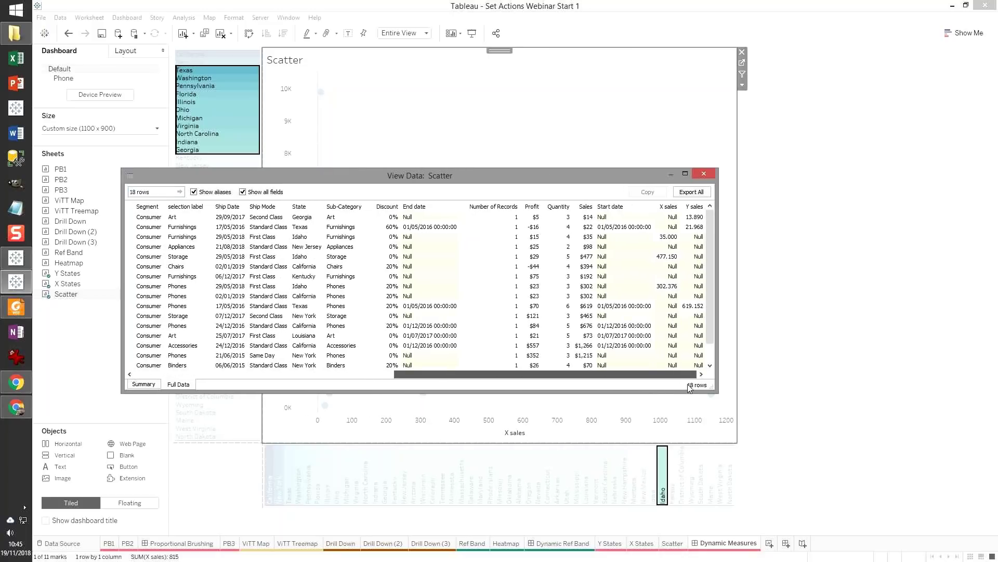
- Sort the underlying records by State, highlight the Idaho rows from State across to Y sales, and close the data view
click(310, 207)
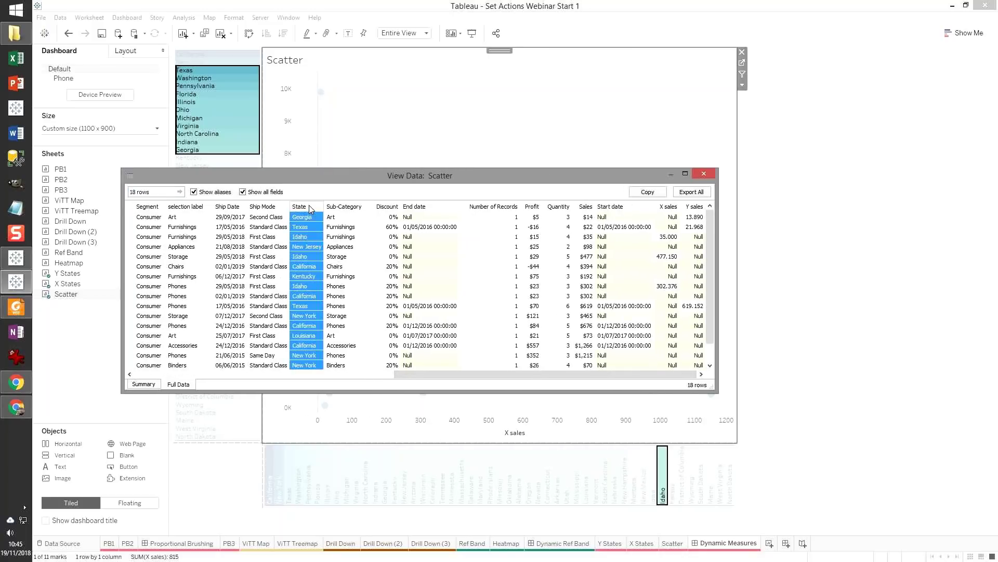
click(309, 205)
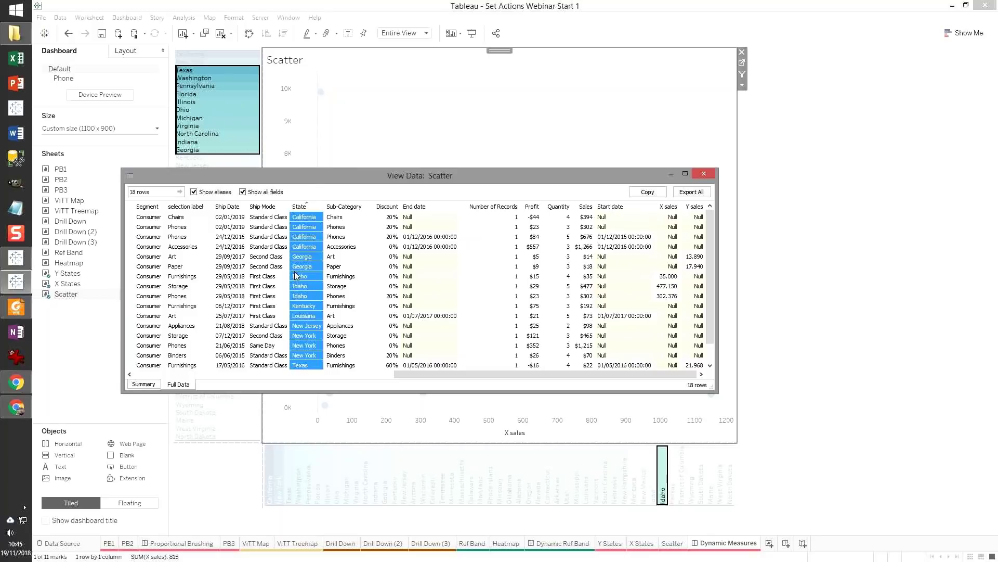
drag(305, 279, 687, 300)
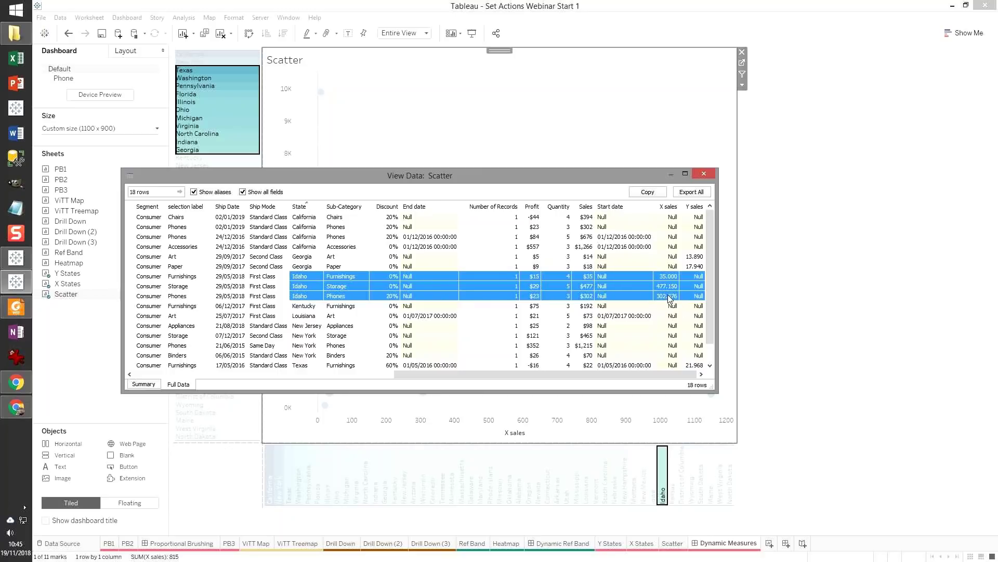
click(704, 174)
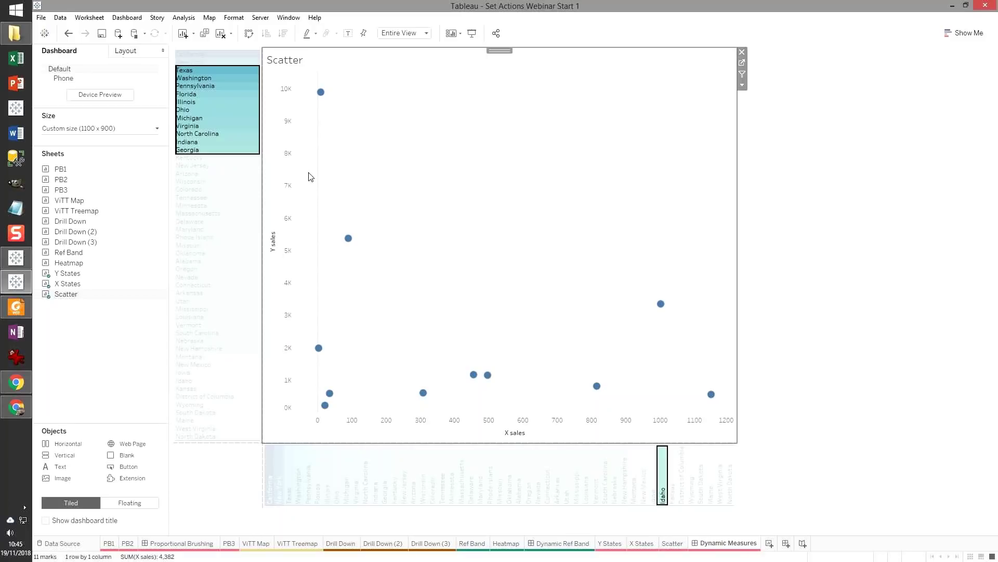
- Switch to the Set Actions Presentation PDF in Foxit Reader to view the slide on multiple uses across views
mouse_move(217, 207)
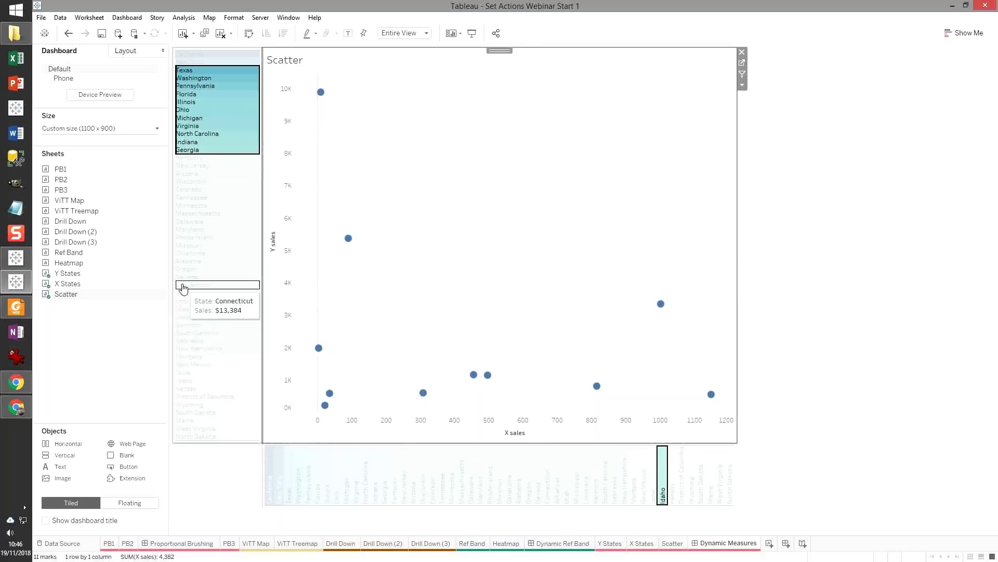
key(alt+Tab)
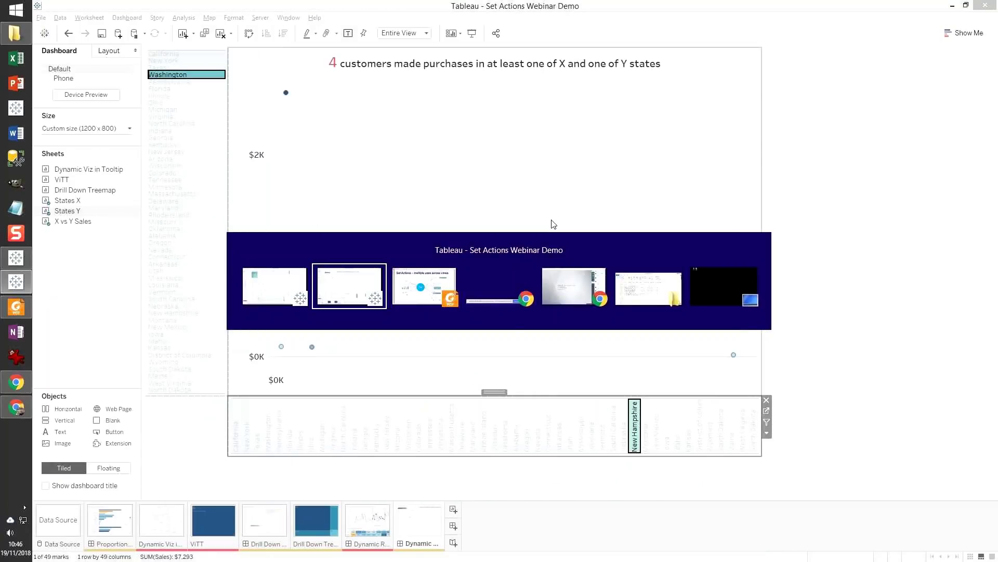
key(alt+Tab)
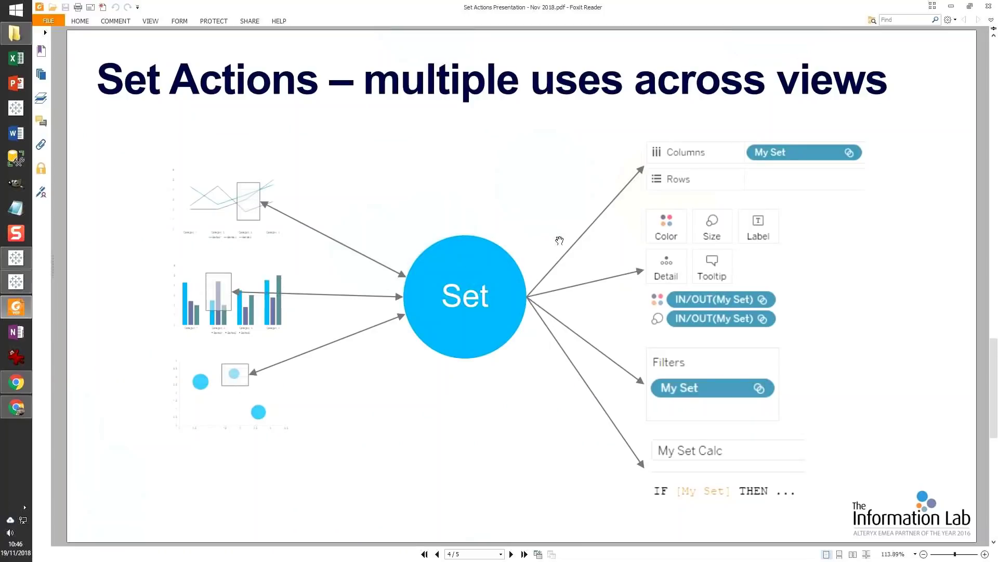